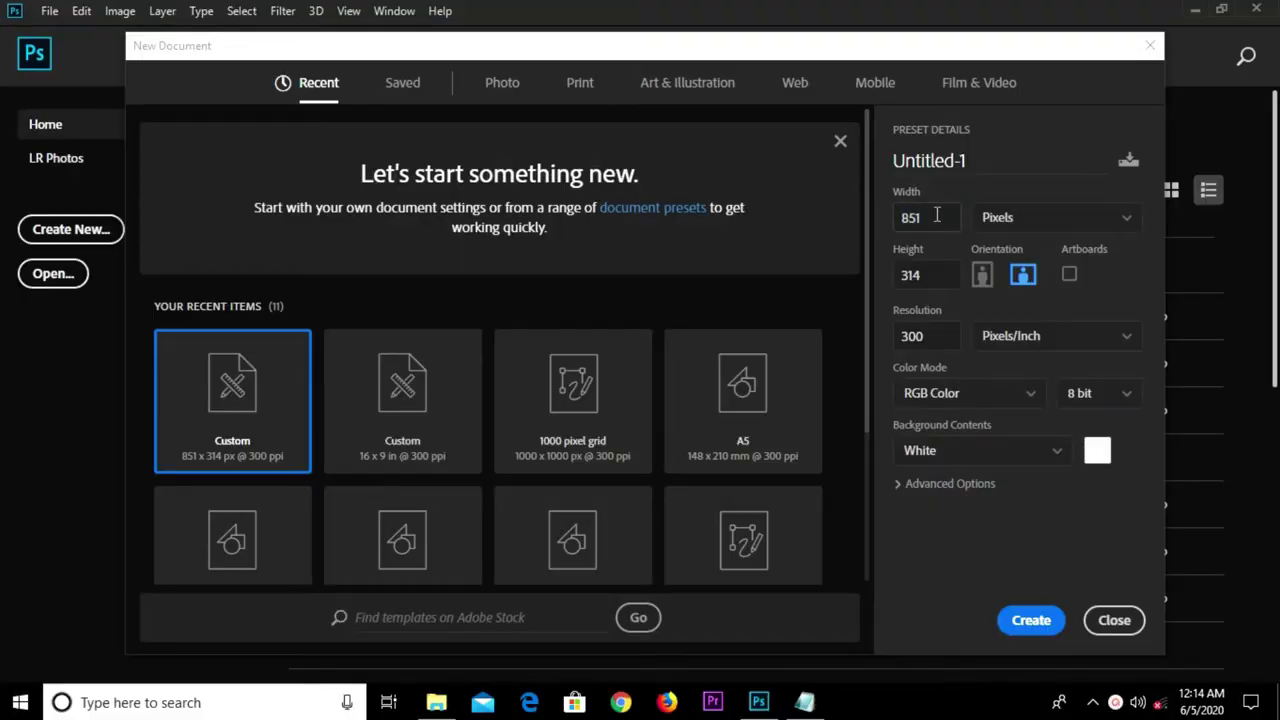
Create a new white document 851 × 314 px at 300 ppi.
{"action": "double_click", "coordinate": [937, 215]}
{"action": "left_click", "coordinate": [925, 272]}
{"action": "double_click", "coordinate": [932, 275]}
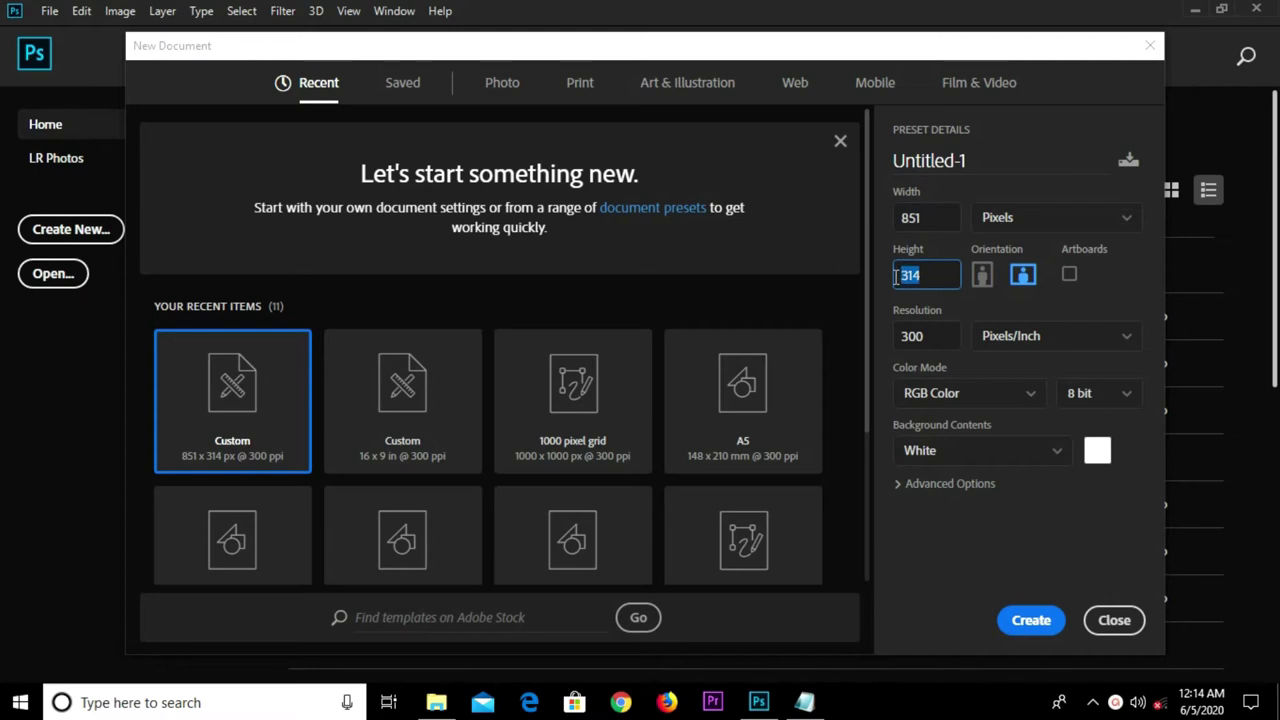
{"action": "double_click", "coordinate": [925, 335]}
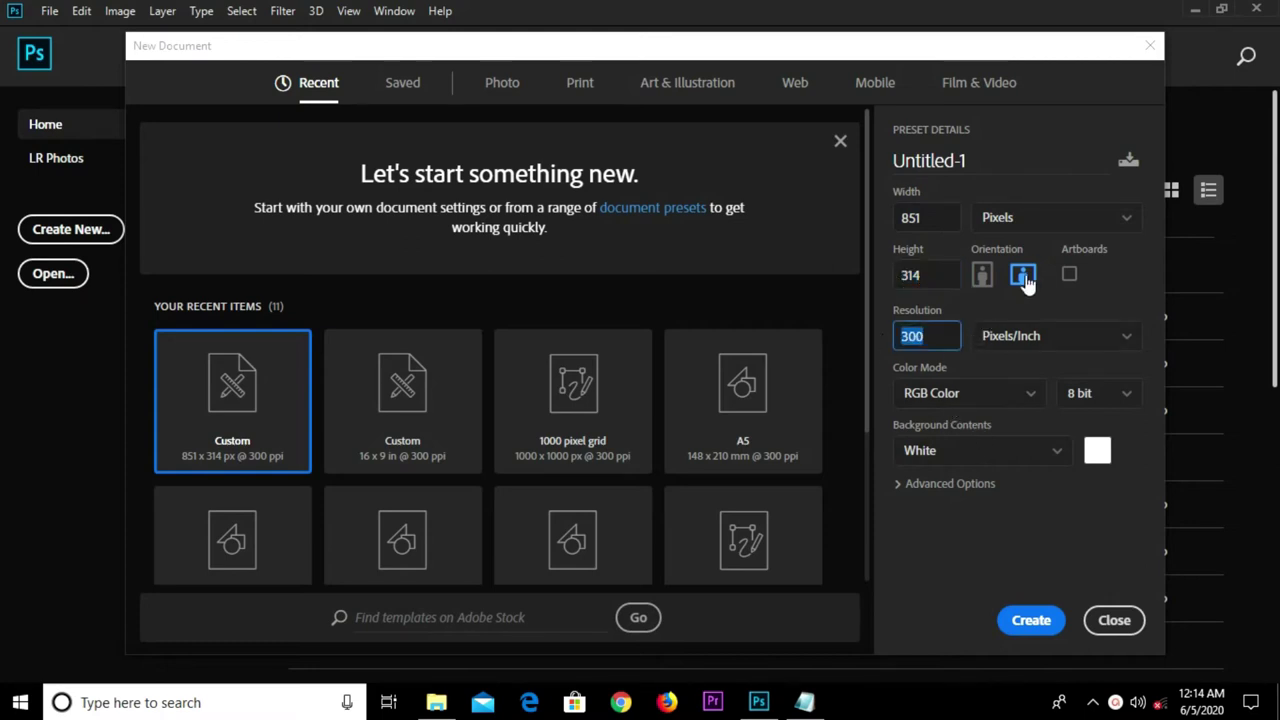
{"action": "left_click", "coordinate": [1030, 620]}
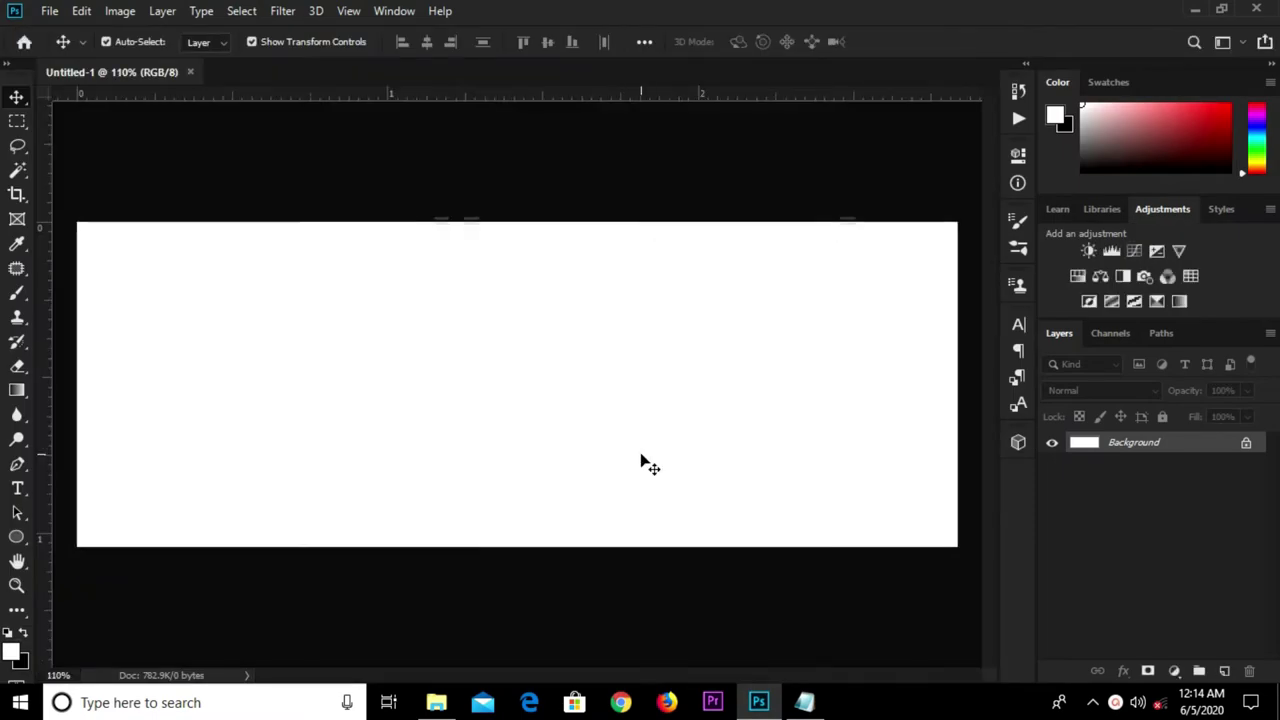
Convert the locked Background layer into an editable Layer 0.
{"action": "double_click", "coordinate": [1143, 443]}
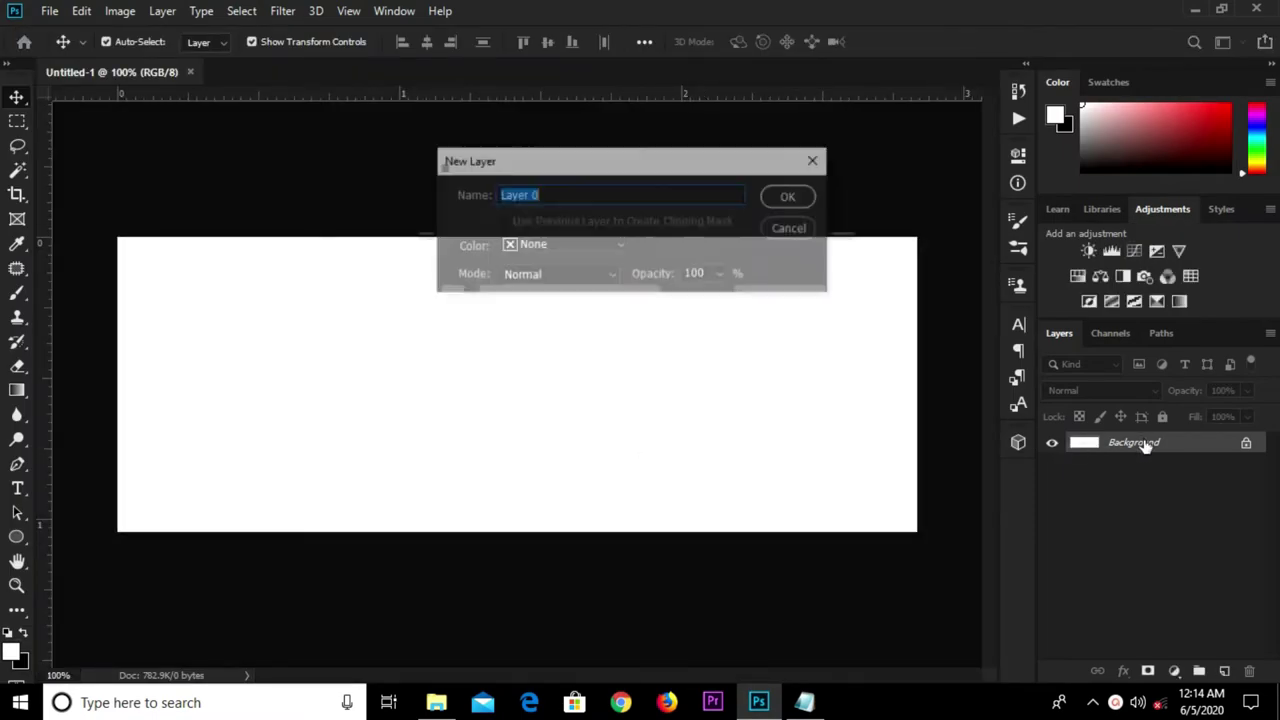
{"action": "left_click", "coordinate": [785, 199]}
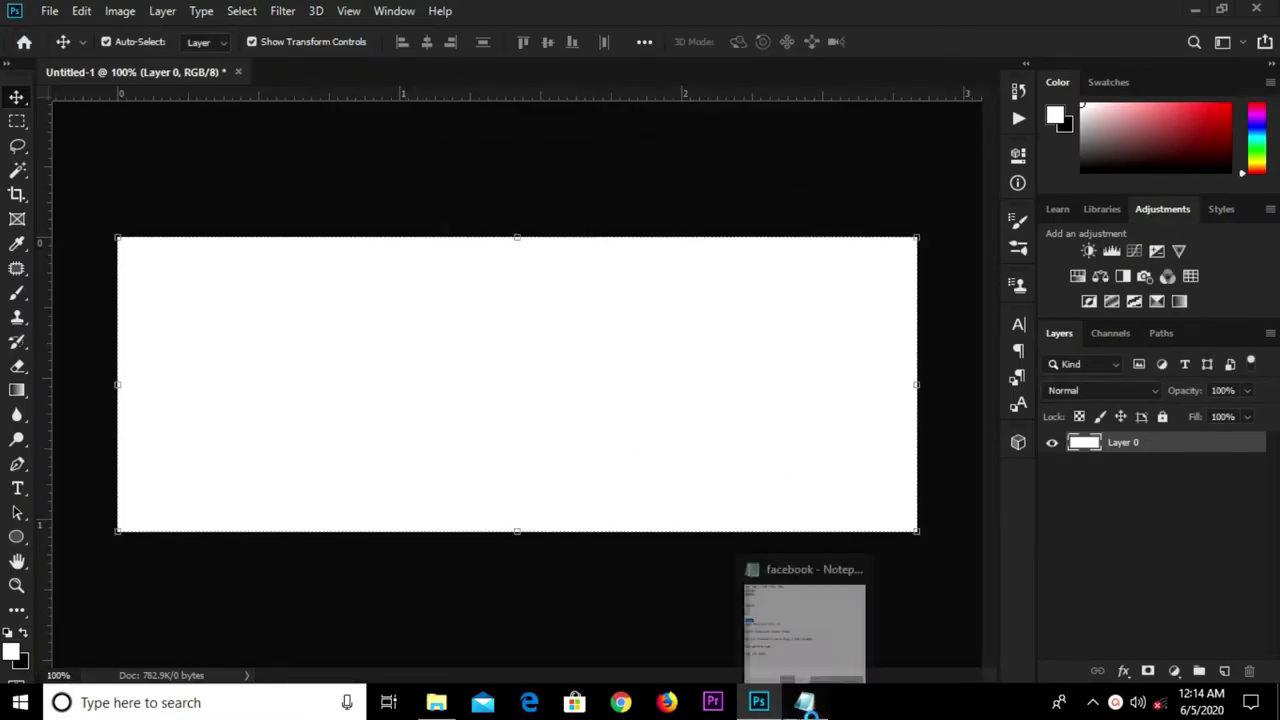
{"action": "left_click", "coordinate": [804, 702]}
Copy the colour code 272262 from the Notepad notes.
{"action": "left_click_drag", "start_coordinate": [399, 157], "coordinate": [368, 158]}
{"action": "key", "text": "alt+Tab"}
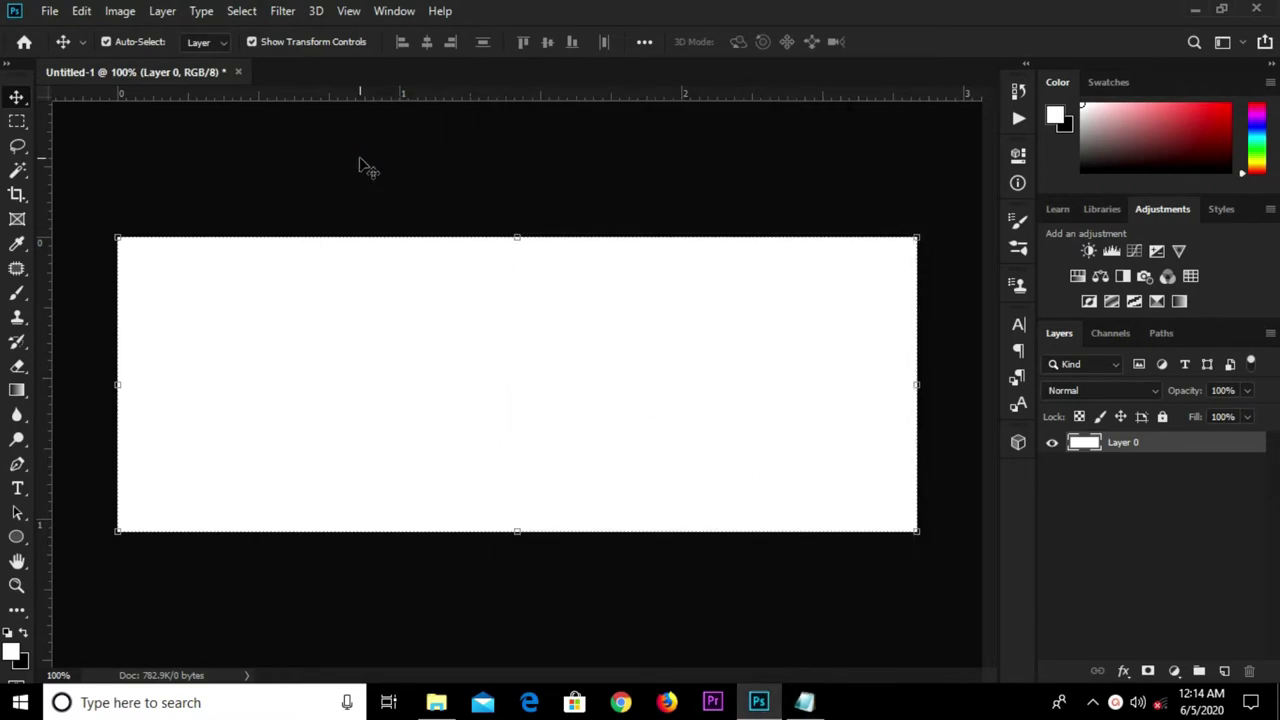
{"action": "left_click", "coordinate": [804, 702]}
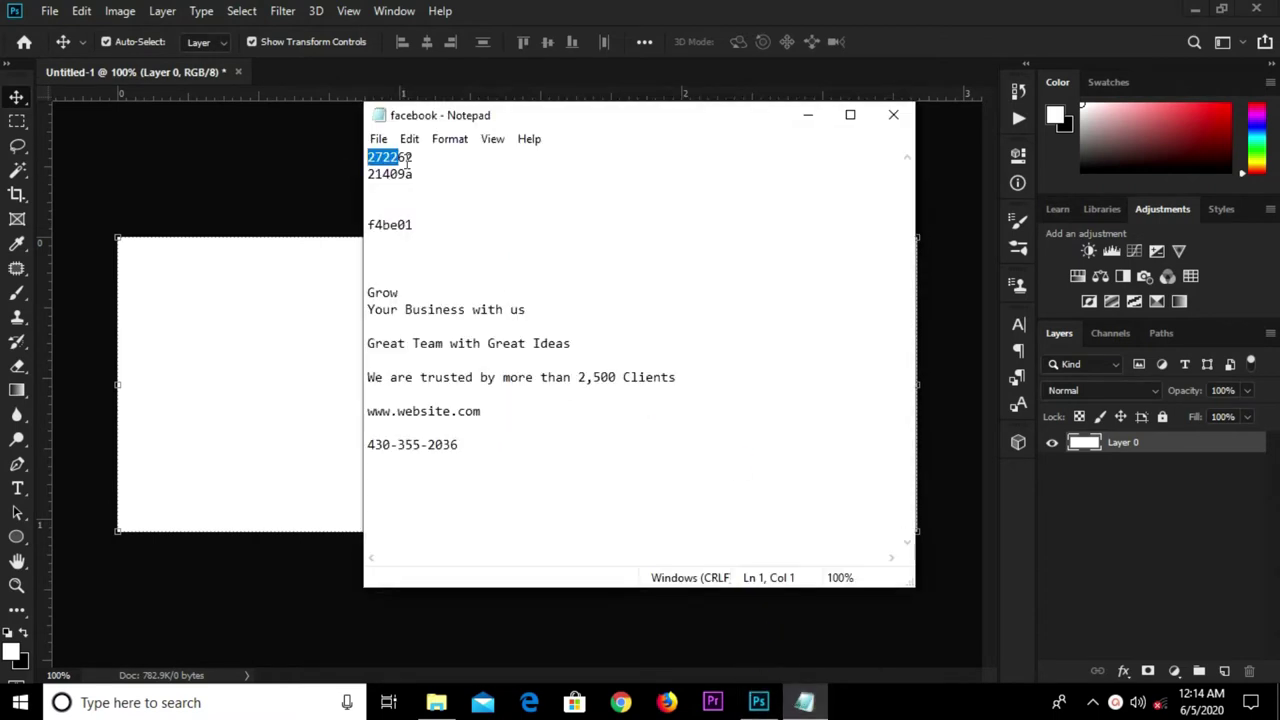
{"action": "left_click_drag", "start_coordinate": [428, 157], "coordinate": [368, 159]}
{"action": "right_click", "coordinate": [390, 158]}
{"action": "left_click", "coordinate": [430, 218]}
Add a Solid Color fill layer, Color Fill 1, using hex 272262.
{"action": "left_click", "coordinate": [1170, 672]}
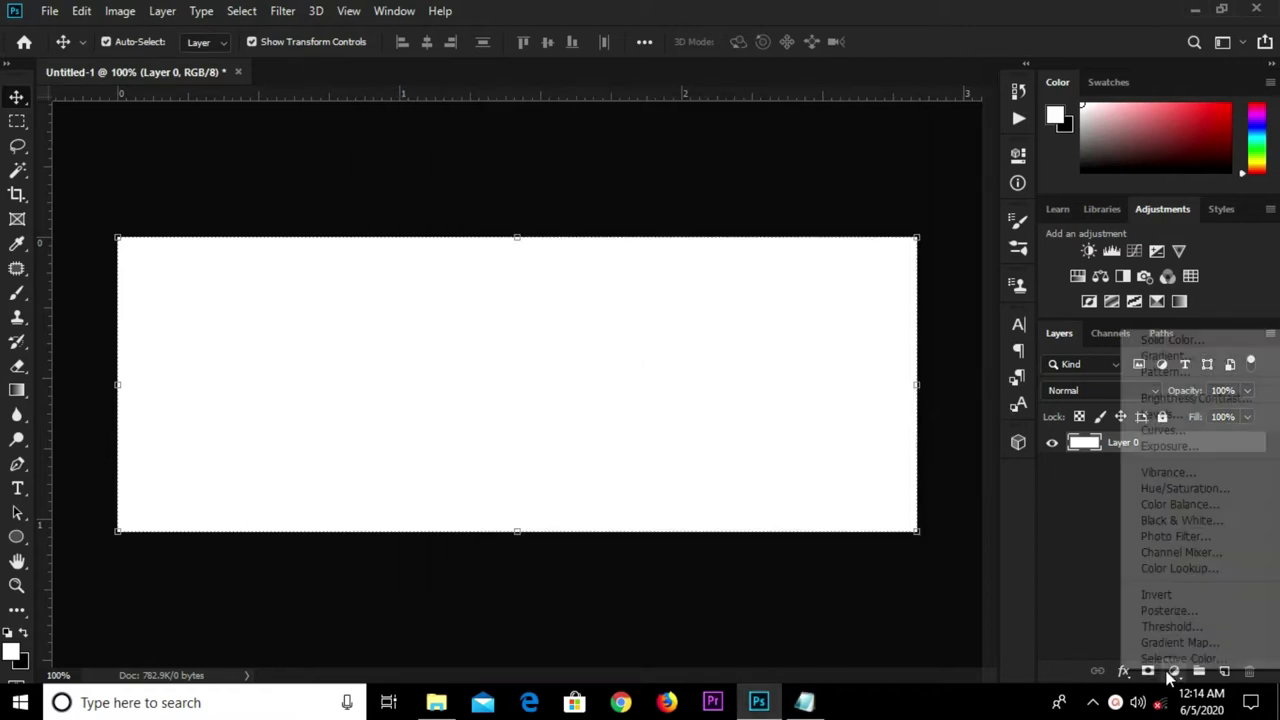
{"action": "left_click", "coordinate": [1160, 339]}
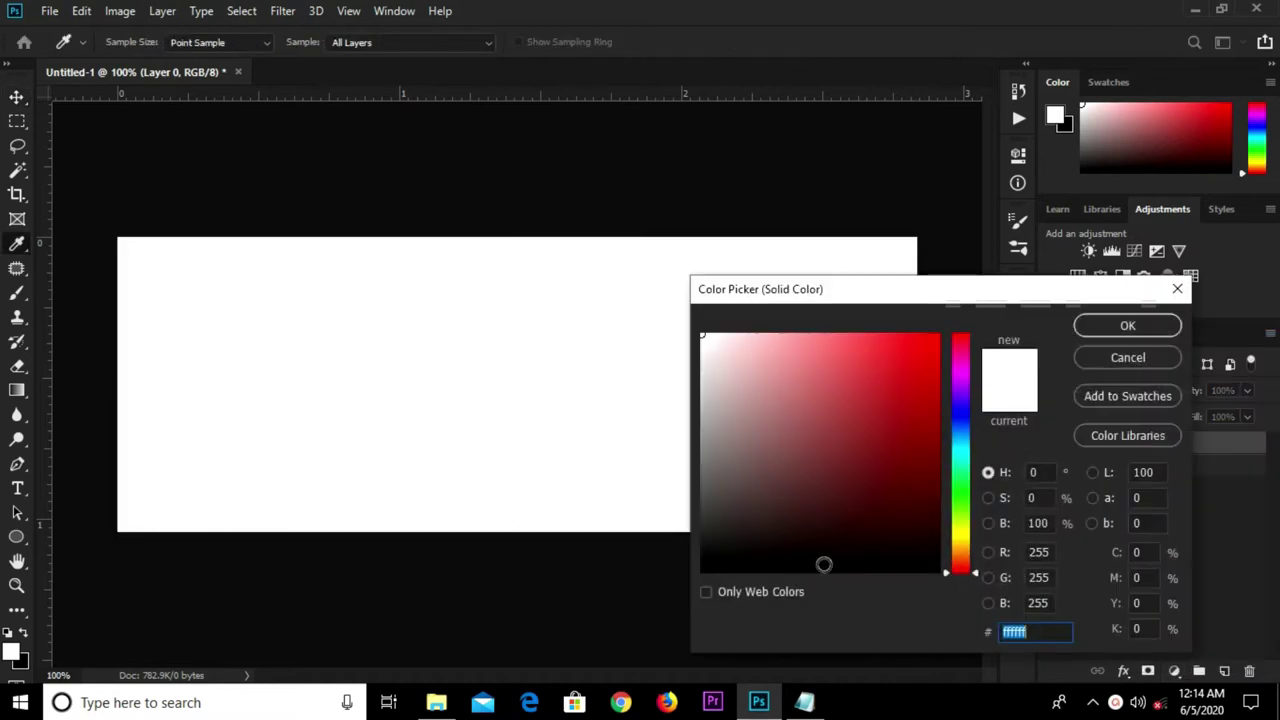
{"action": "key", "text": "ctrl+v"}
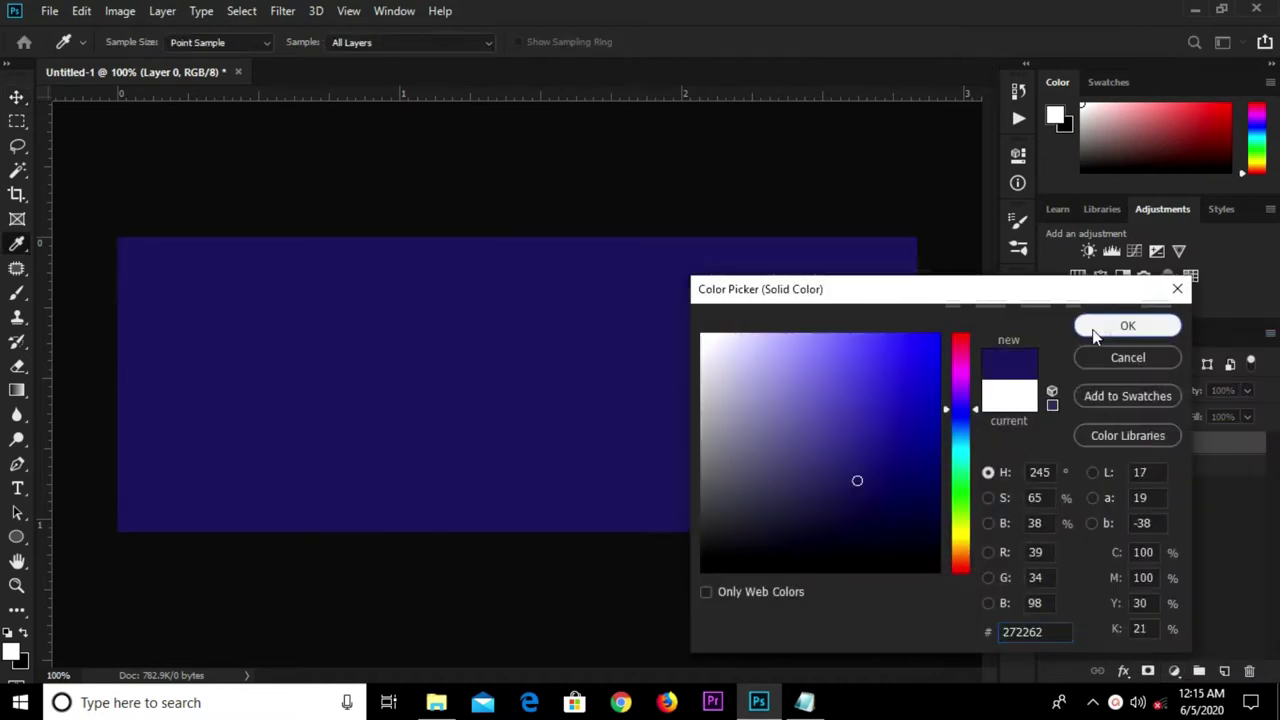
{"action": "left_click", "coordinate": [1127, 325]}
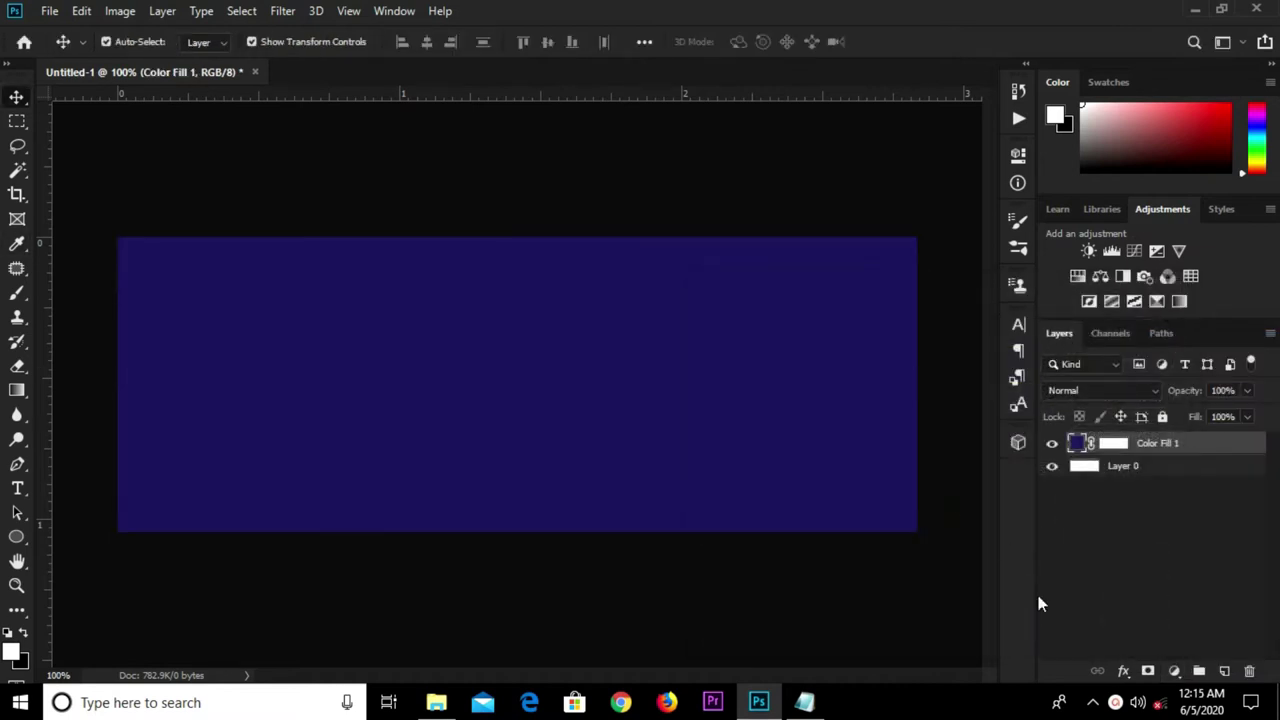
Start another Solid Color fill layer and copy the code 21409a from the notes.
{"action": "left_click", "coordinate": [1174, 671]}
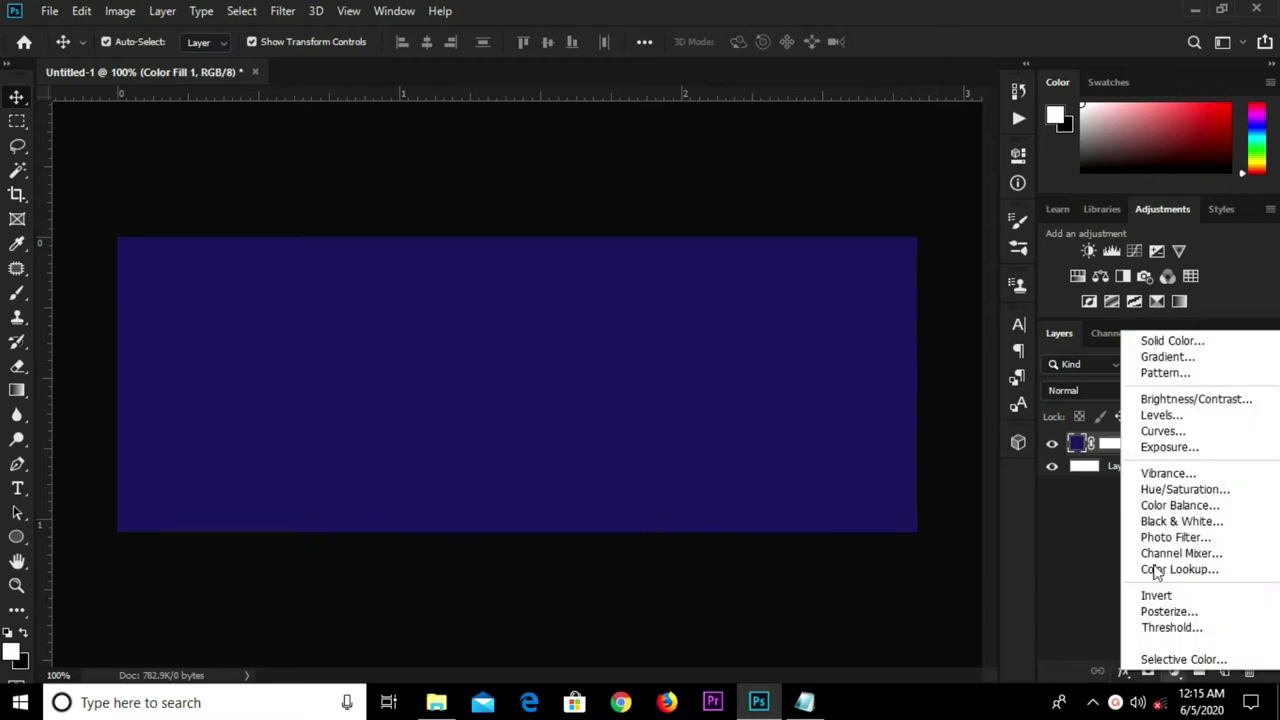
{"action": "left_click", "coordinate": [1214, 342]}
{"action": "left_click", "coordinate": [804, 702]}
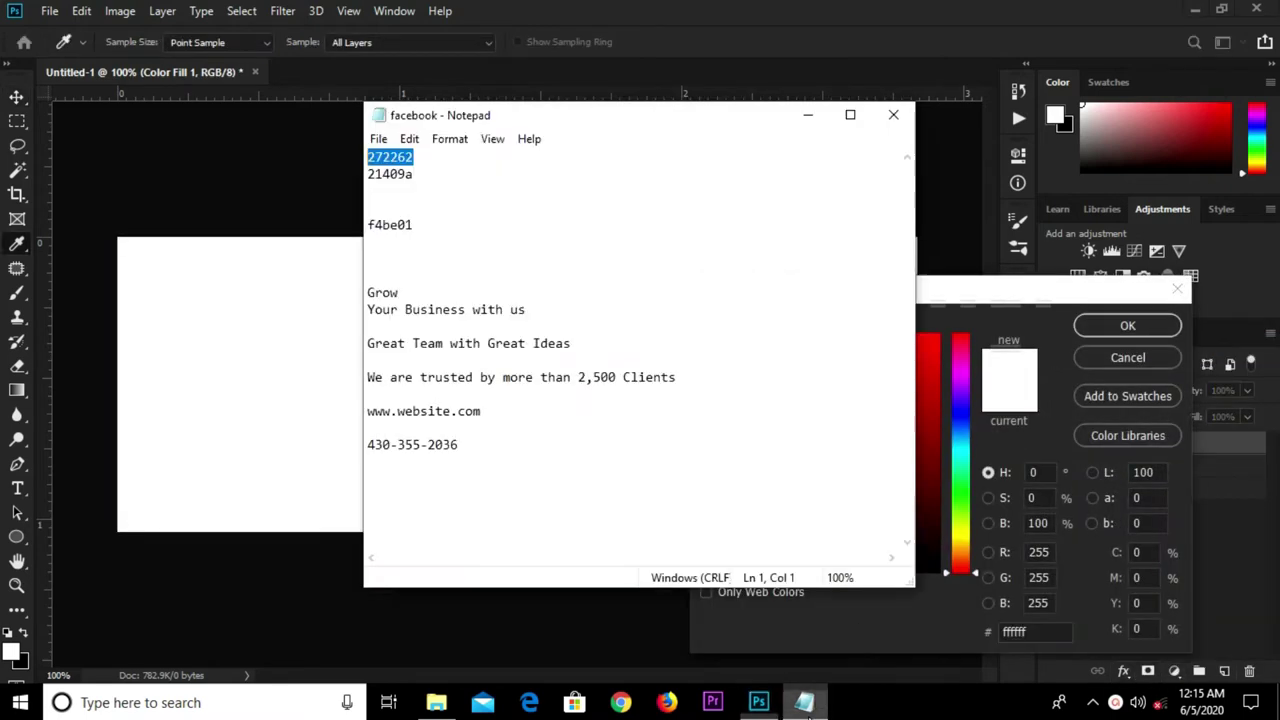
{"action": "left_click_drag", "start_coordinate": [420, 174], "coordinate": [361, 172]}
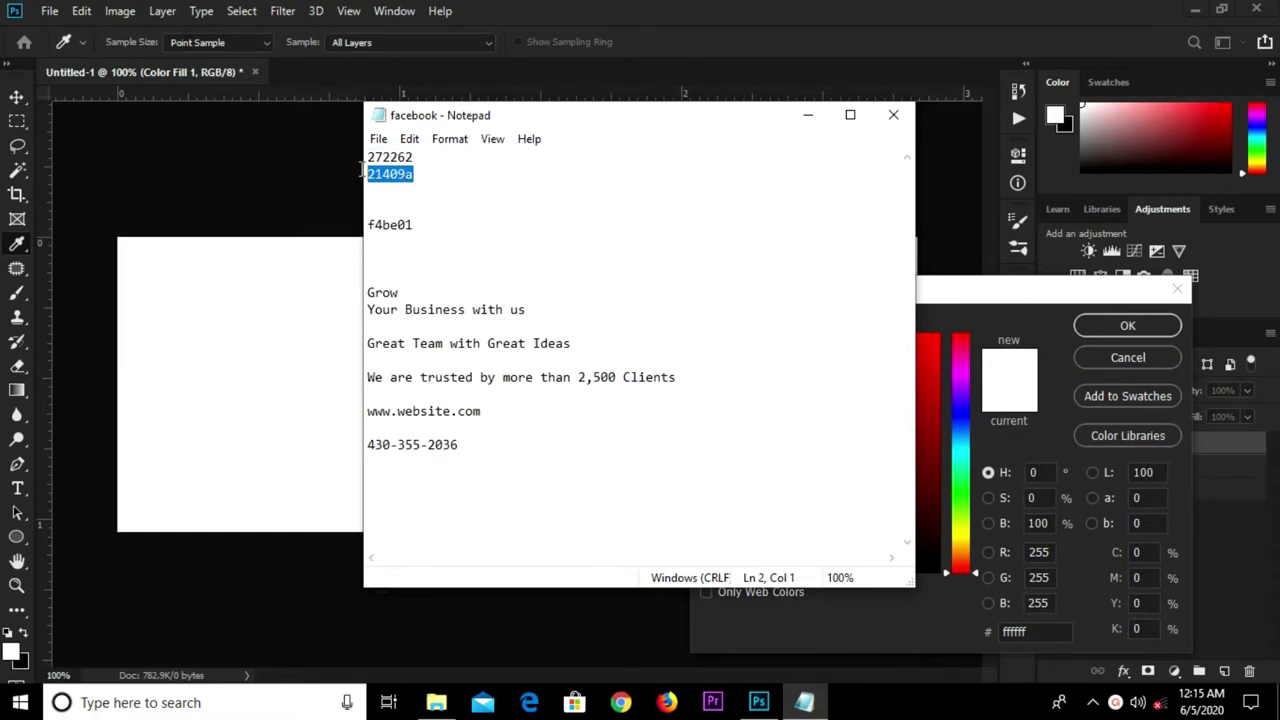
{"action": "right_click", "coordinate": [388, 172]}
{"action": "left_click", "coordinate": [428, 228]}
Set the fill to hex 21409a and convert Color Fill 2 to a smart object.
{"action": "left_click", "coordinate": [957, 645]}
{"action": "key", "text": "ctrl+v"}
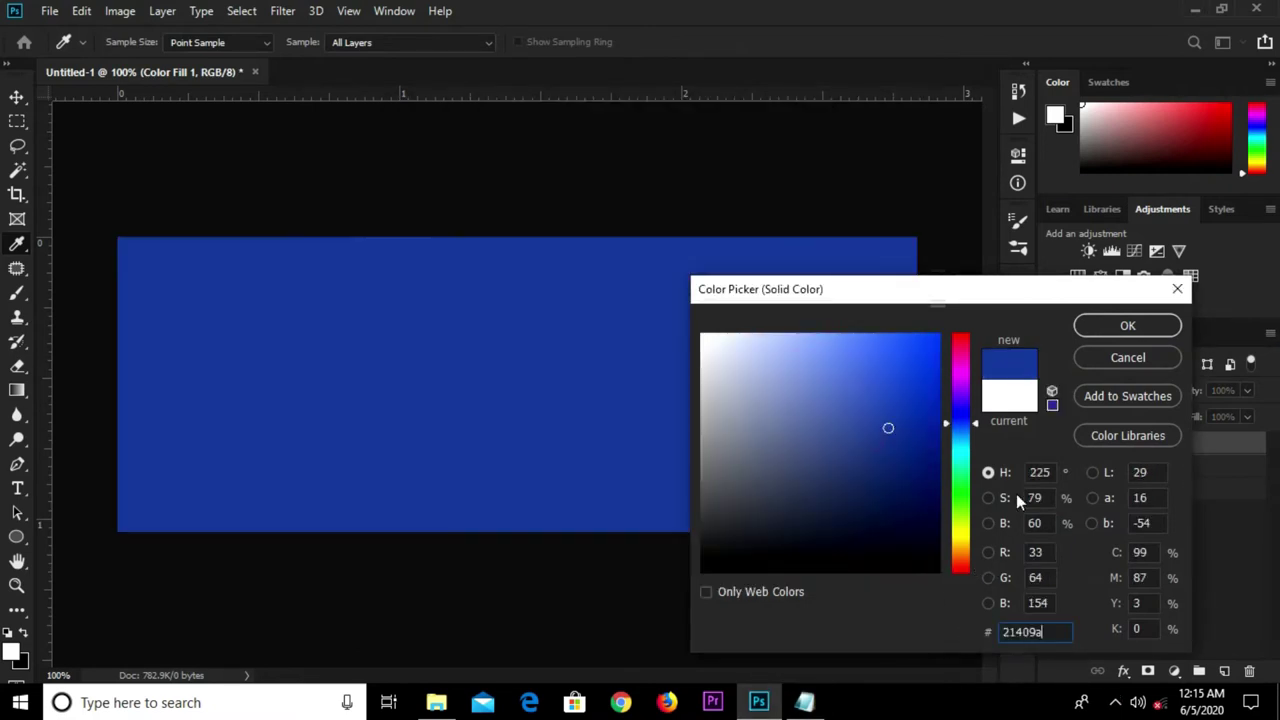
{"action": "left_click", "coordinate": [1110, 326]}
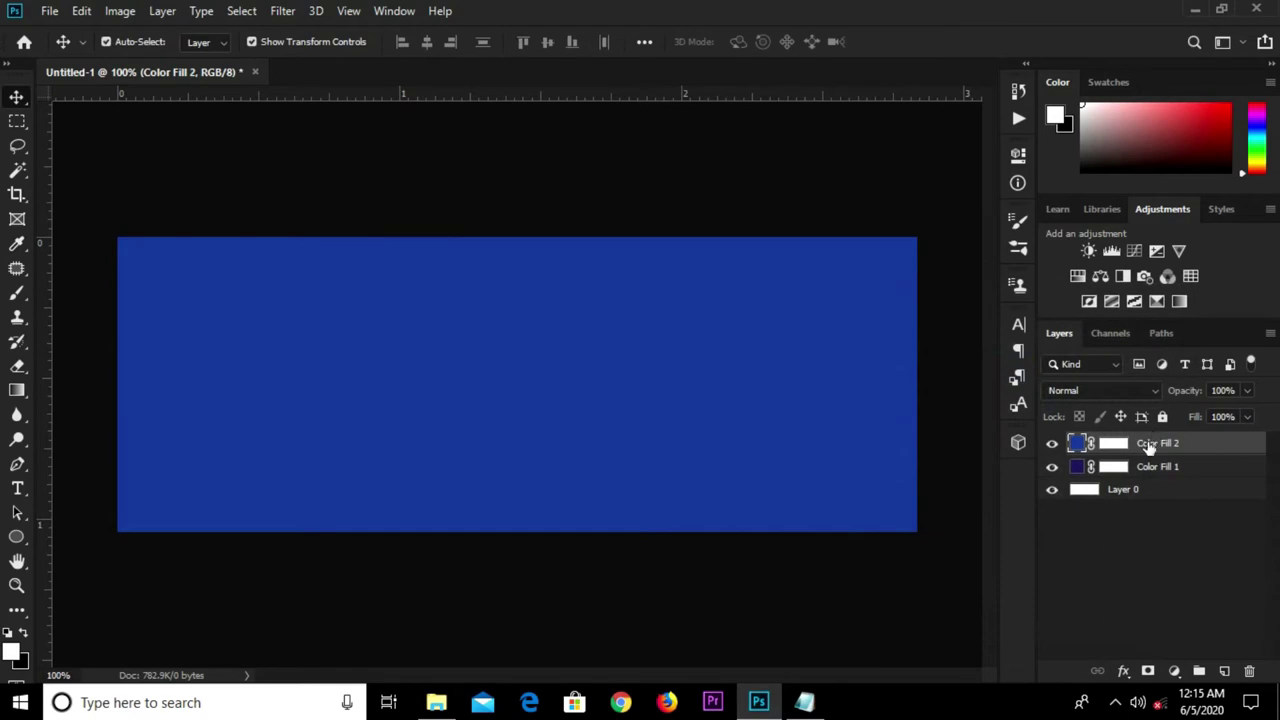
{"action": "right_click", "coordinate": [1149, 447]}
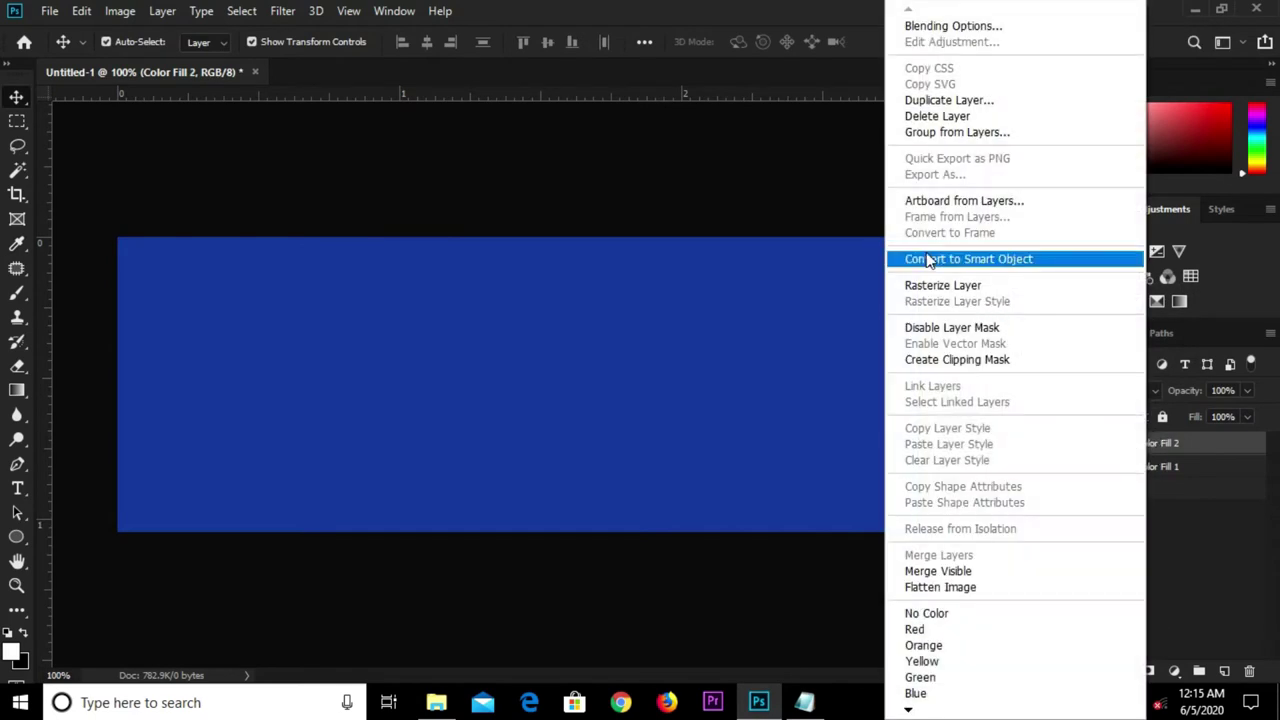
{"action": "left_click", "coordinate": [930, 259]}
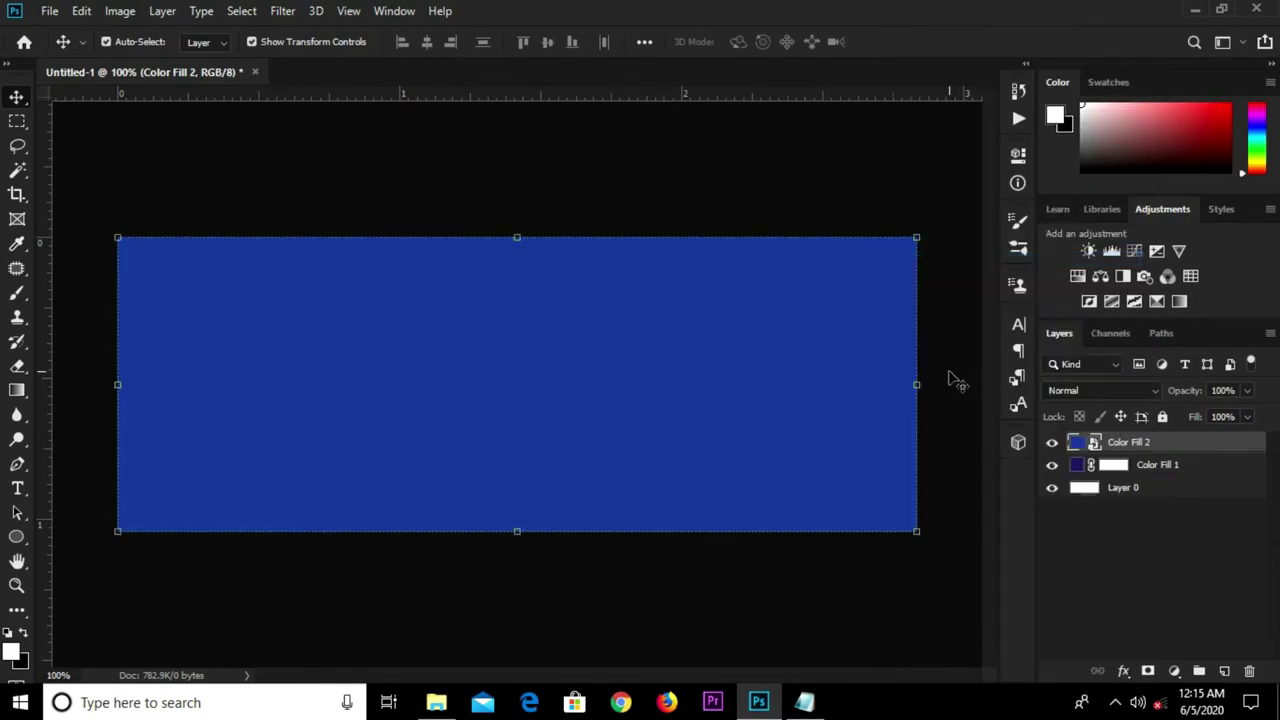
Add a layer mask to Color Fill 2 and choose the Foreground to Transparent gradient.
{"action": "left_click", "coordinate": [1143, 671]}
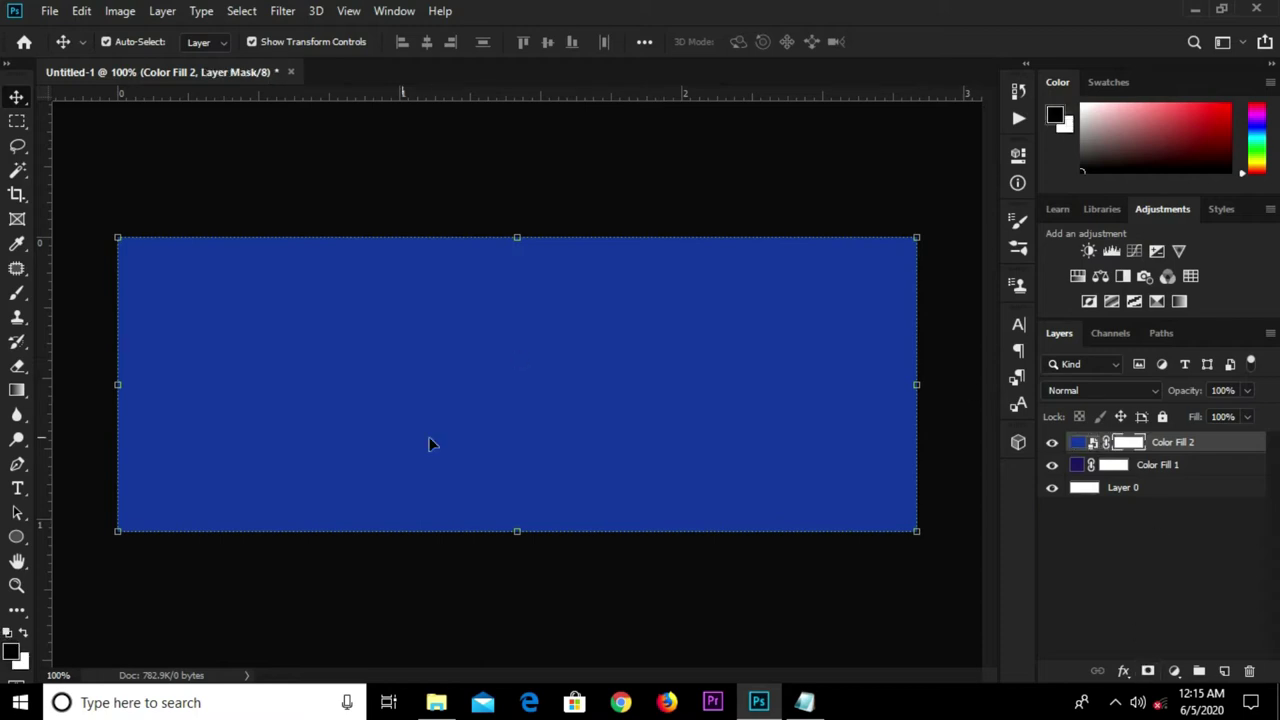
{"action": "left_click", "coordinate": [17, 391]}
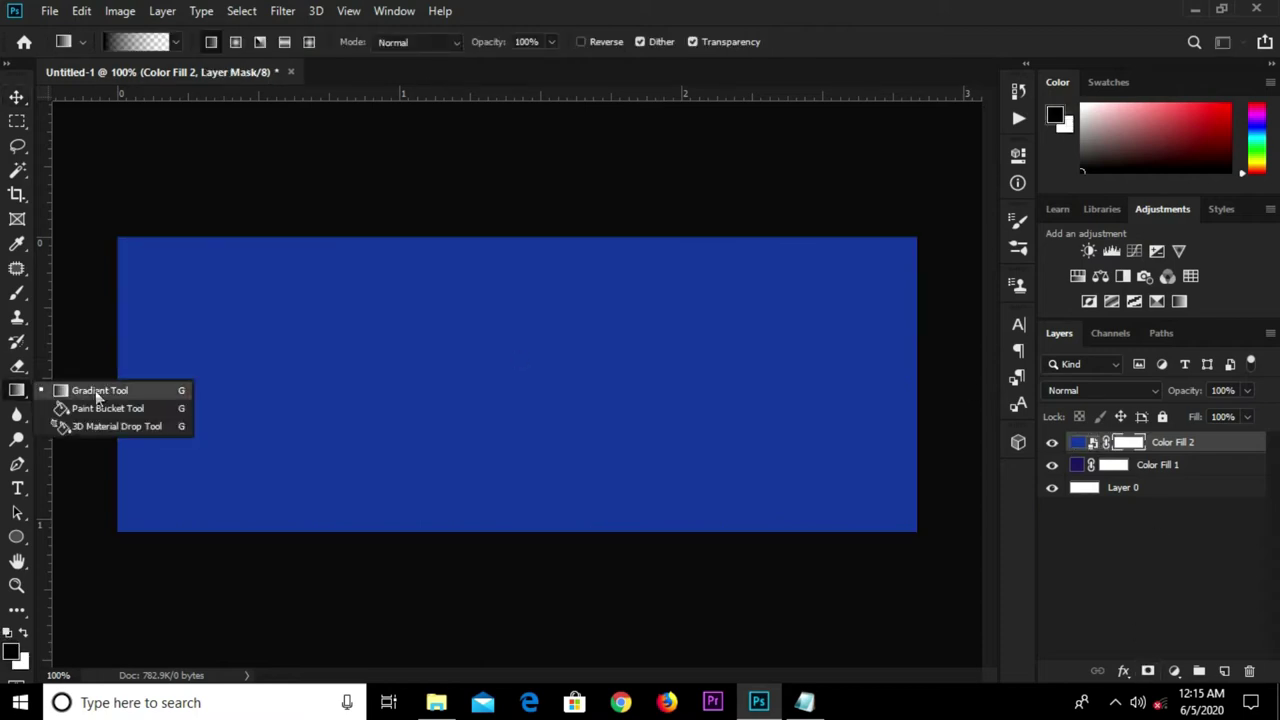
{"action": "left_click", "coordinate": [97, 391]}
{"action": "left_click", "coordinate": [140, 43]}
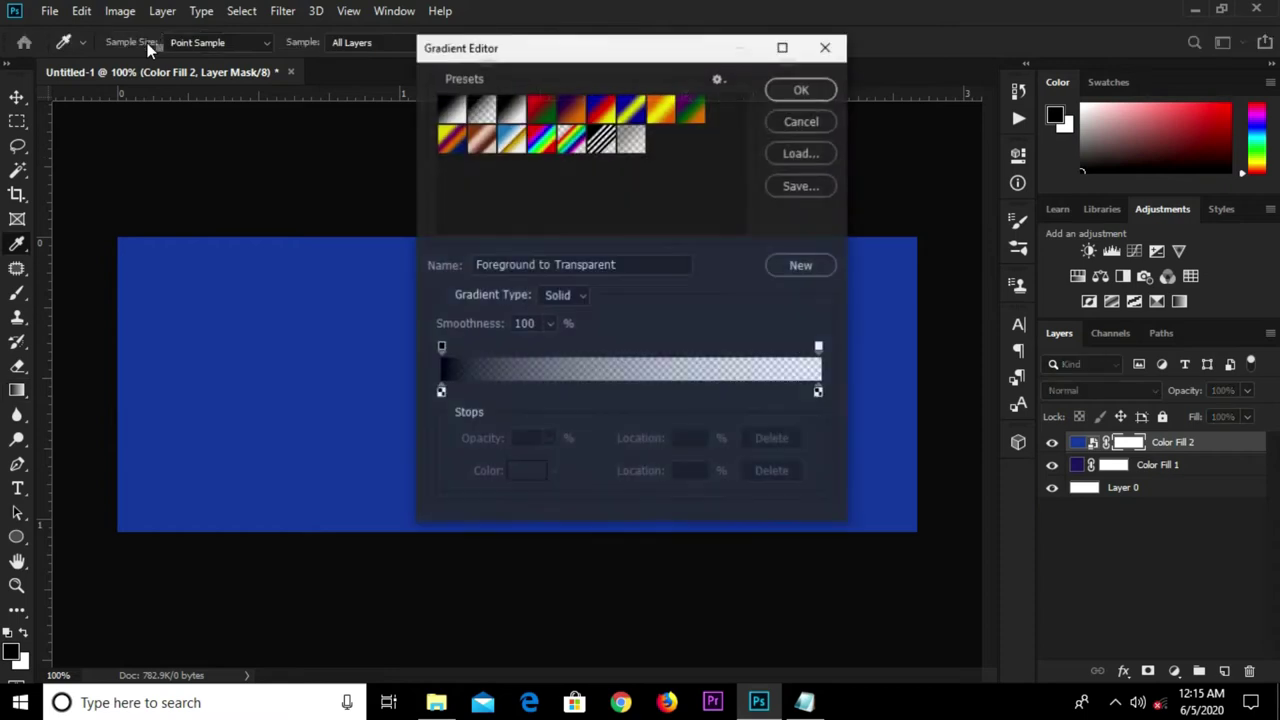
{"action": "left_click_drag", "start_coordinate": [636, 264], "coordinate": [474, 262]}
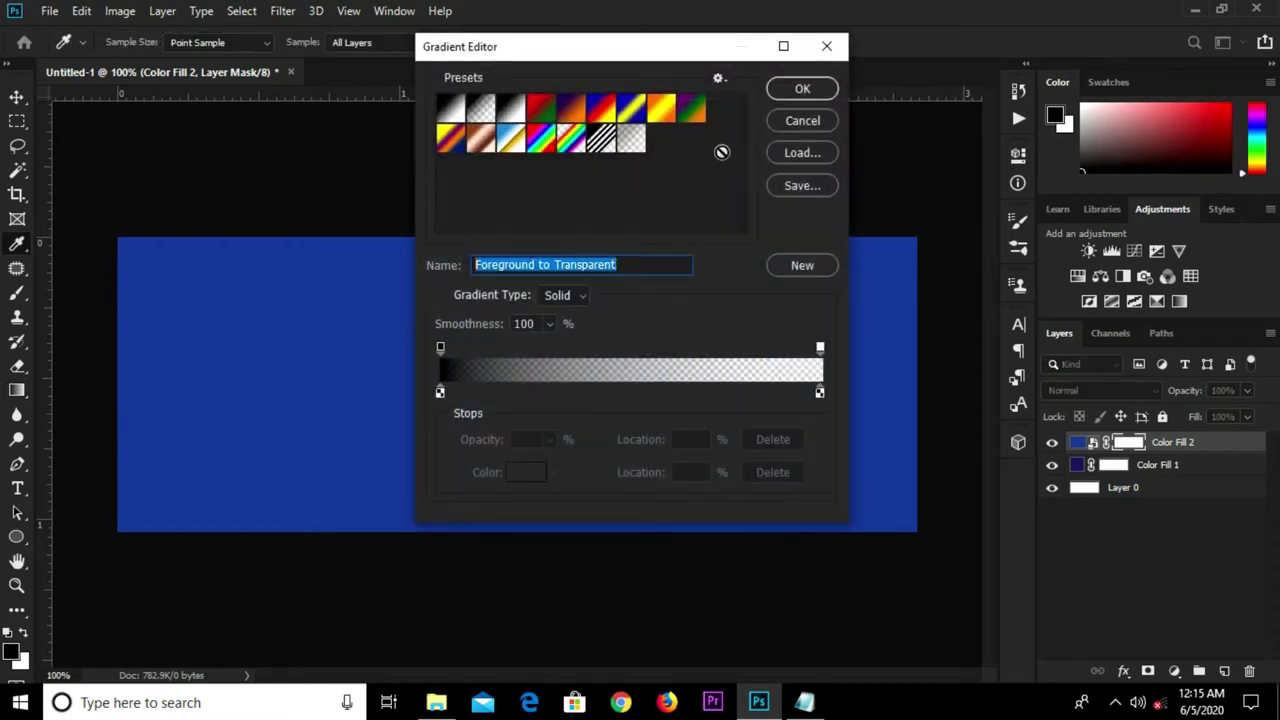
{"action": "left_click", "coordinate": [802, 89]}
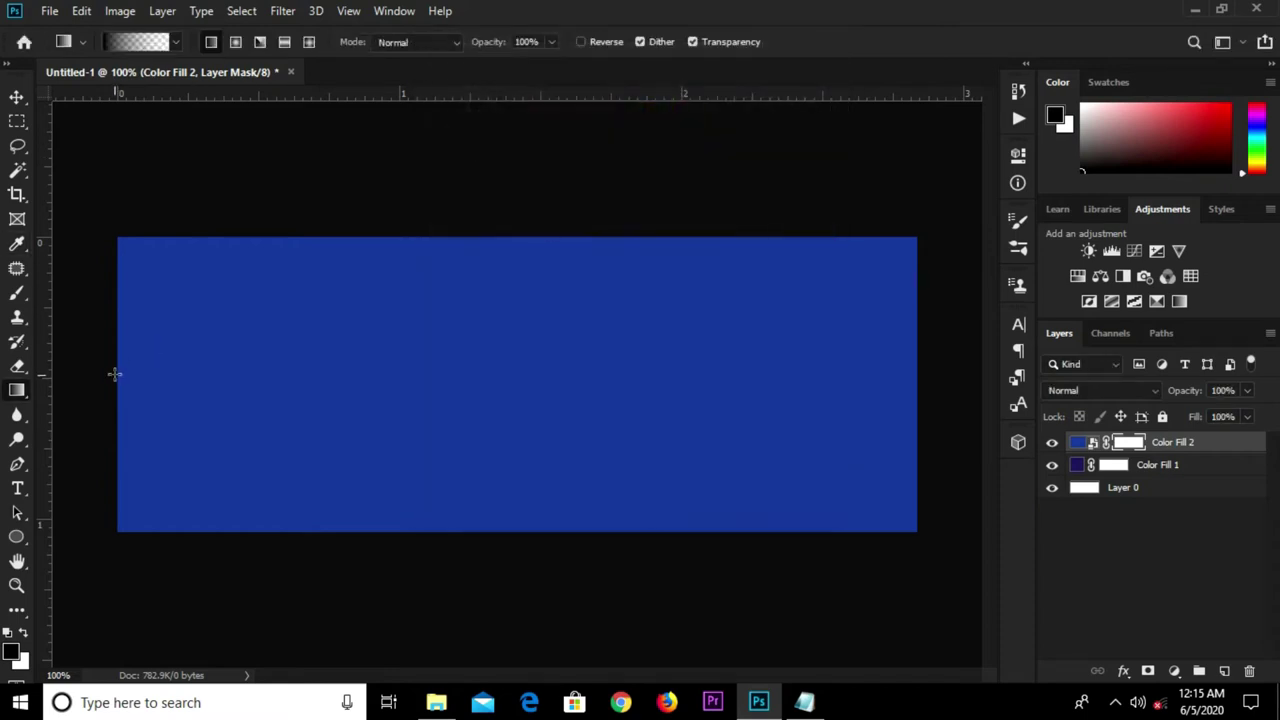
Drag the gradient left to right across the mask so navy fades into brighter blue.
{"action": "left_click_drag", "start_coordinate": [128, 371], "coordinate": [780, 397]}
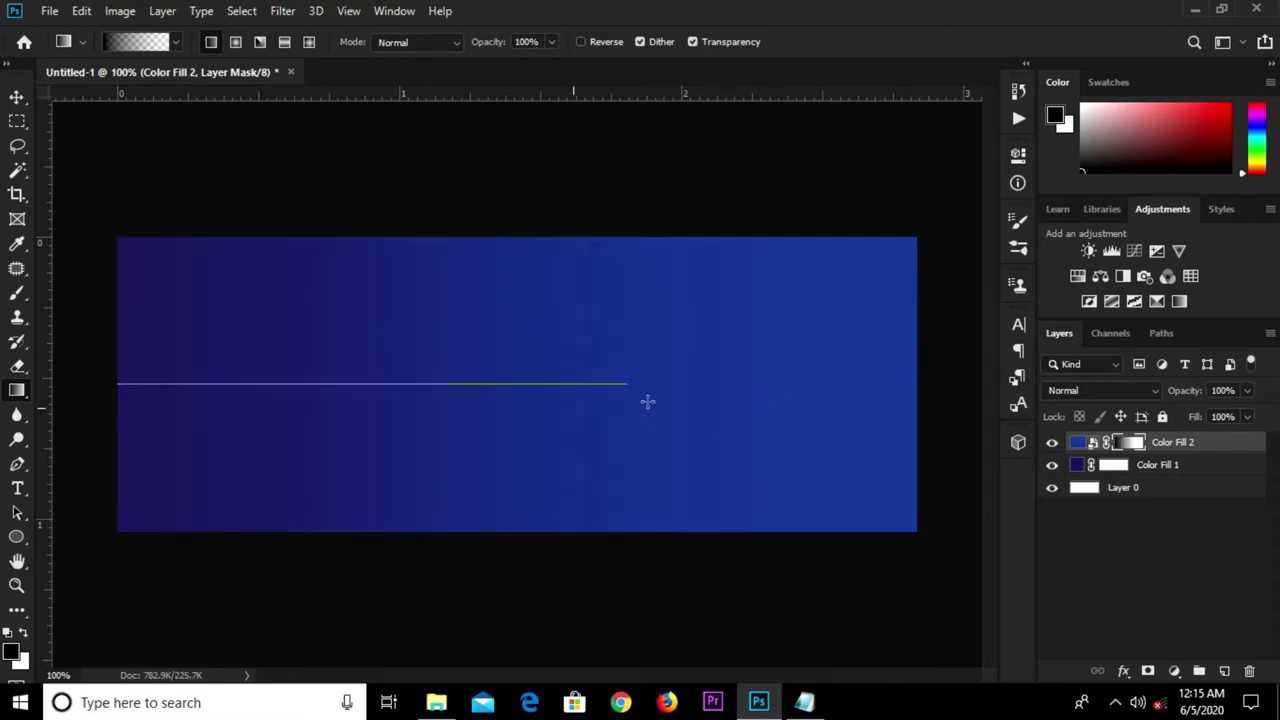
{"action": "left_click_drag", "start_coordinate": [96, 383], "coordinate": [795, 385]}
{"action": "key", "text": "ctrl+minus"}
{"action": "key", "text": "ctrl+plus"}
{"action": "key", "text": "v"}
{"action": "left_click", "coordinate": [368, 145]}
{"action": "left_click", "coordinate": [49, 11]}
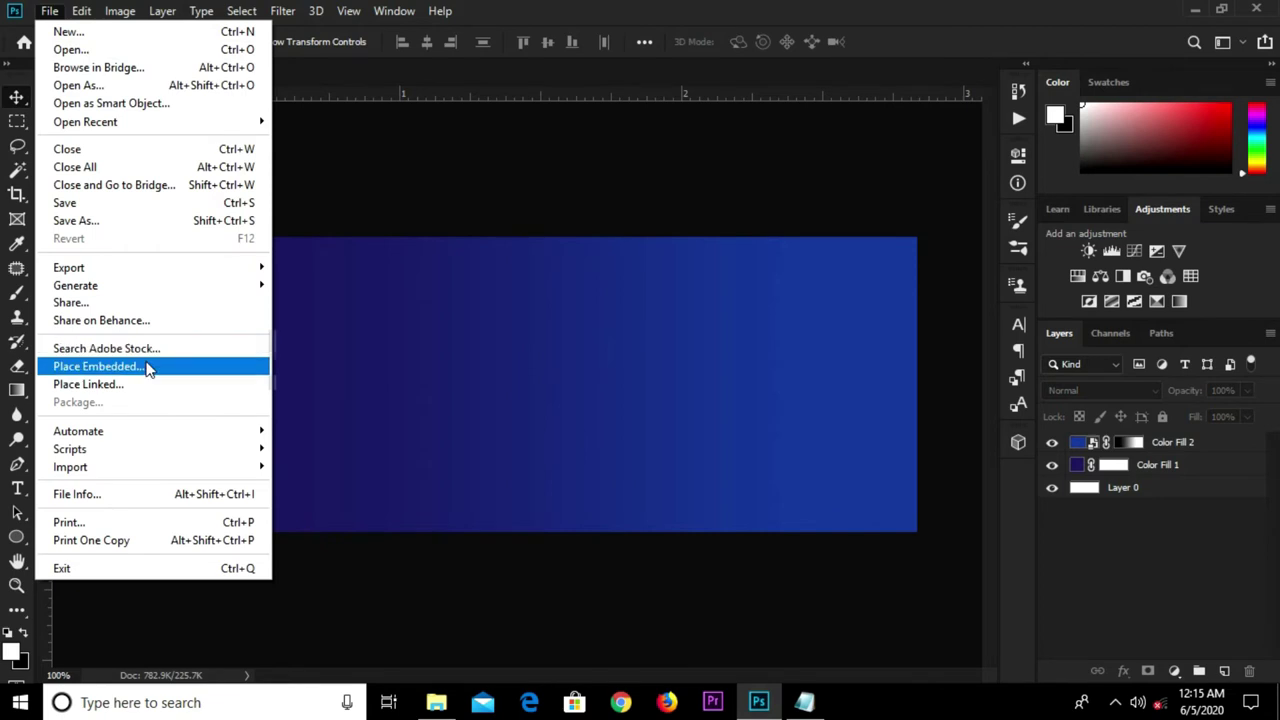
Place the team meeting photo as an embedded layer and shift it right of centre.
{"action": "left_click", "coordinate": [147, 367]}
{"action": "left_click", "coordinate": [452, 174]}
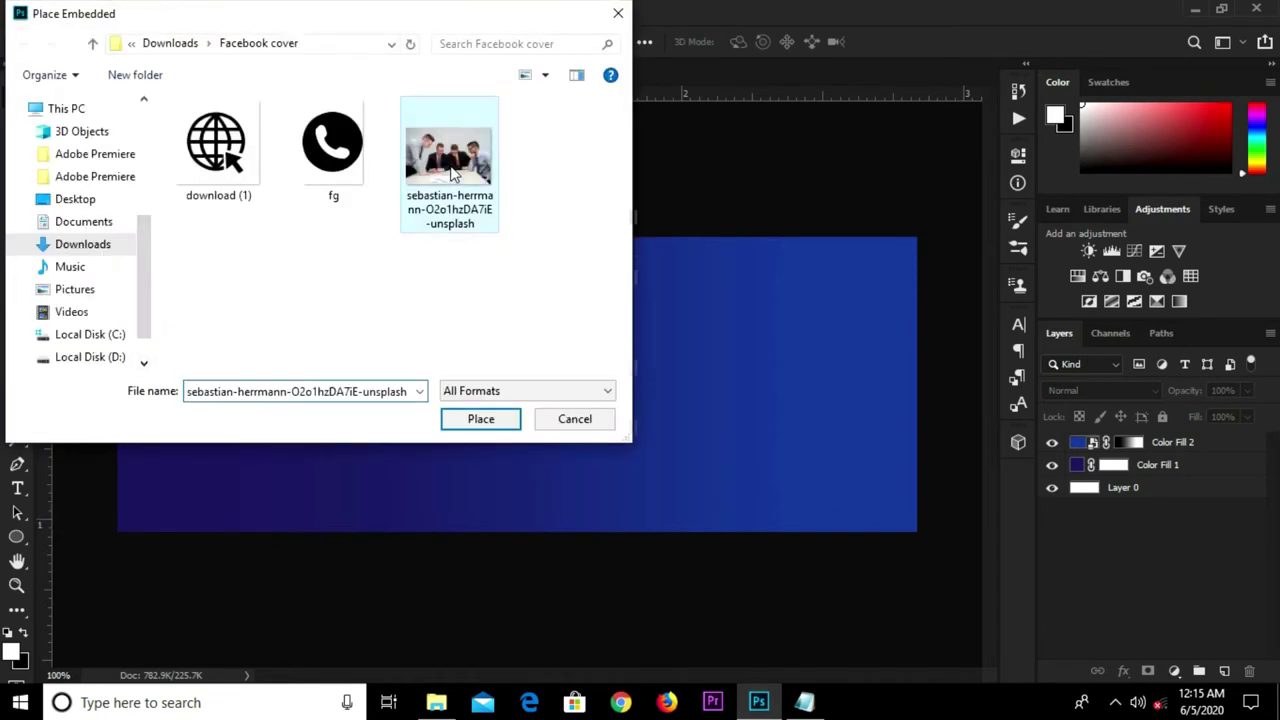
{"action": "left_click", "coordinate": [478, 419]}
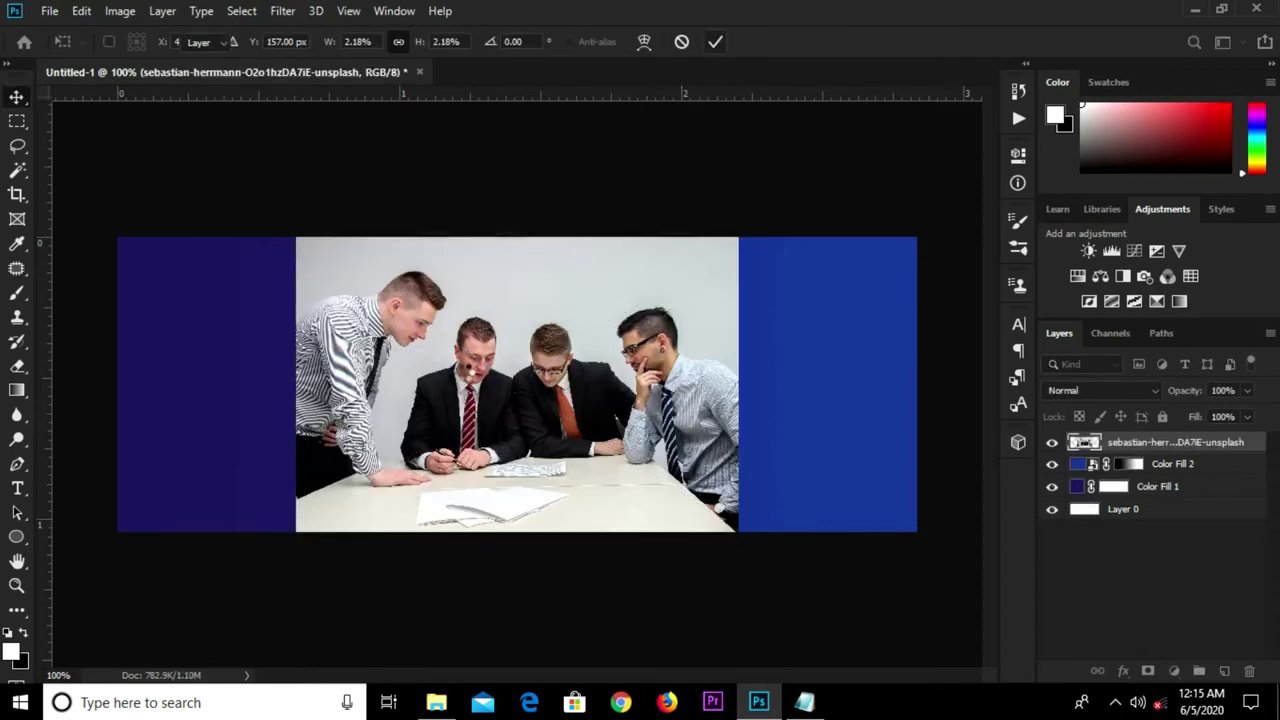
{"action": "key", "text": "Return"}
{"action": "left_click_drag", "start_coordinate": [467, 385], "coordinate": [559, 385]}
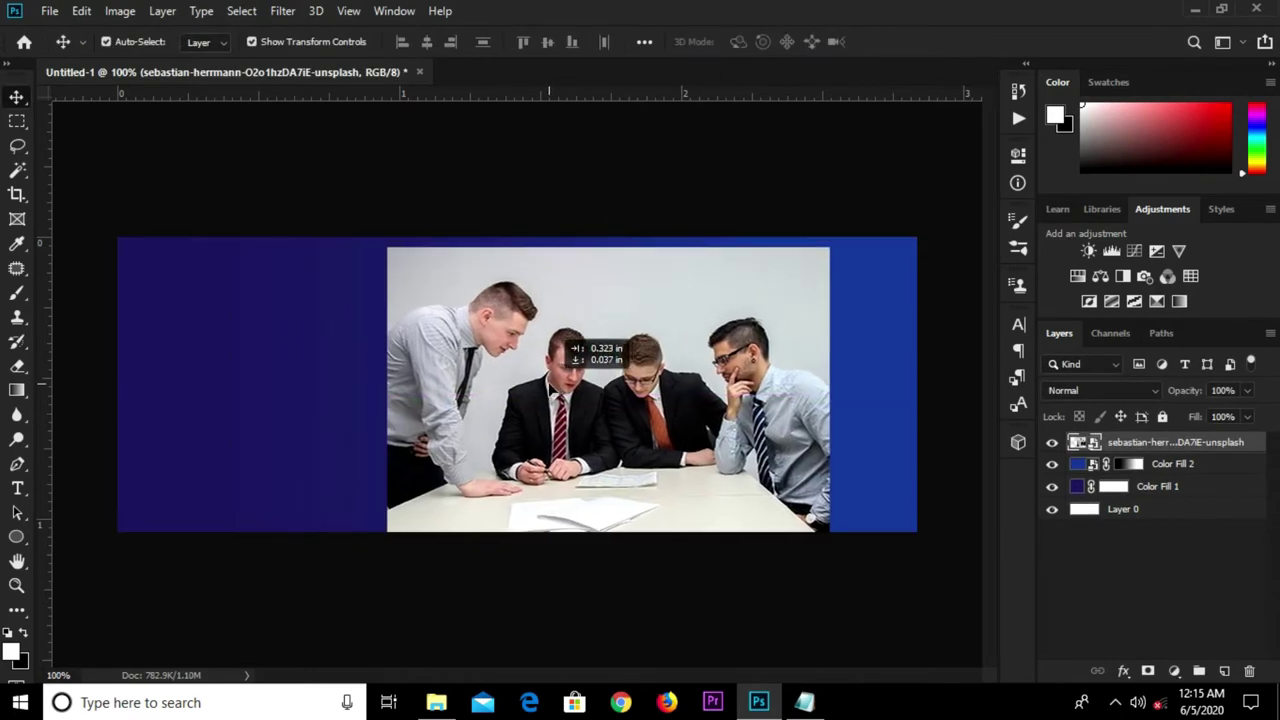
{"action": "left_click", "coordinate": [20, 541]}
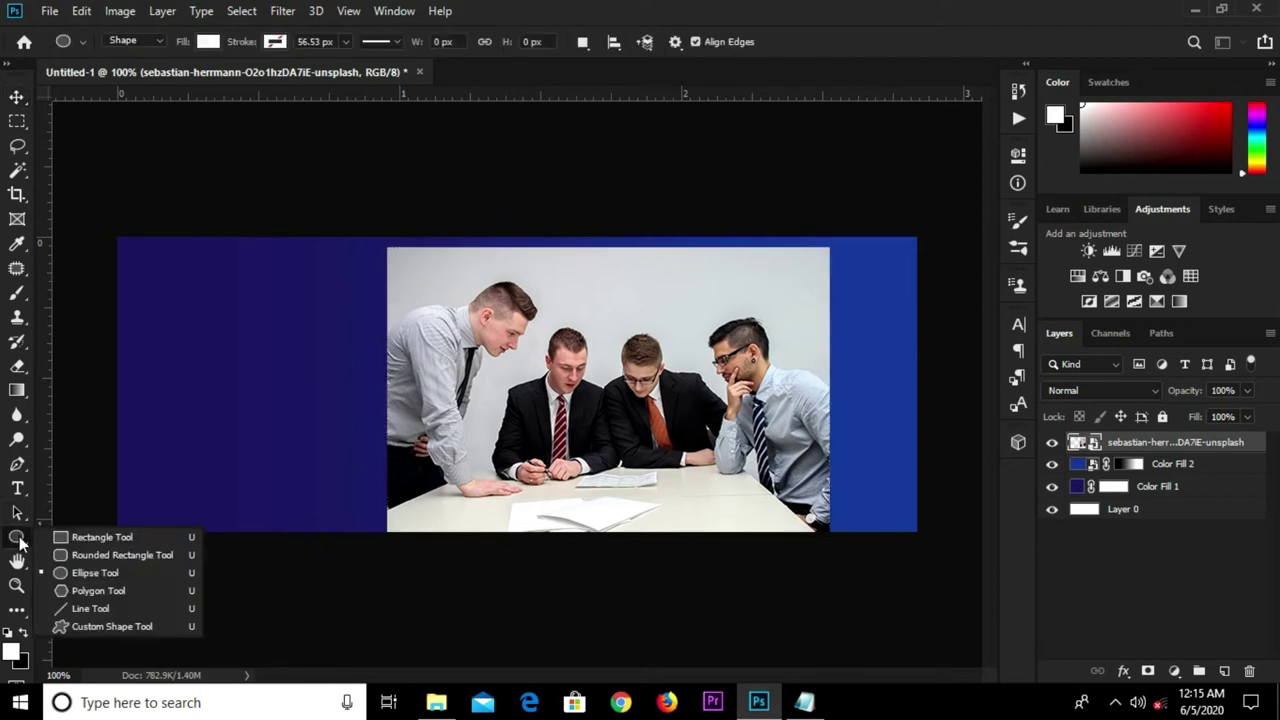
Draw a 252 px white circle with a 9 px white stroke on the cover's left.
{"action": "left_click", "coordinate": [61, 576]}
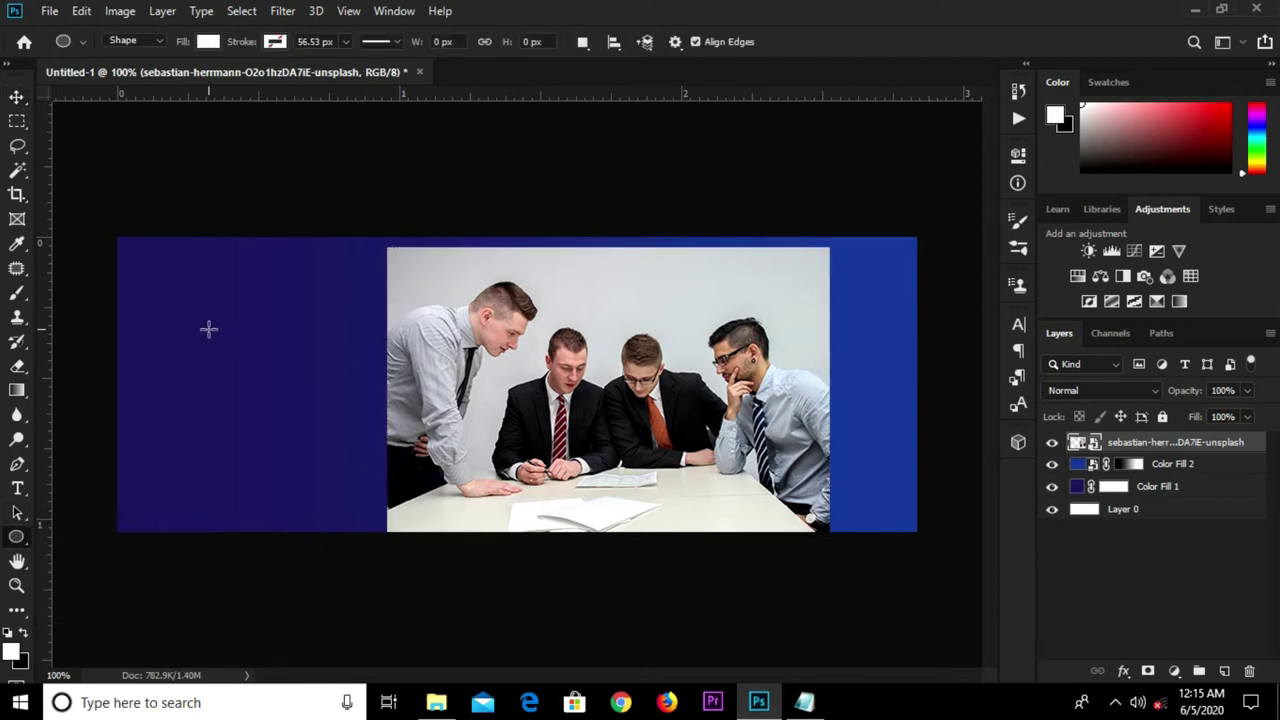
{"action": "left_click", "coordinate": [275, 42]}
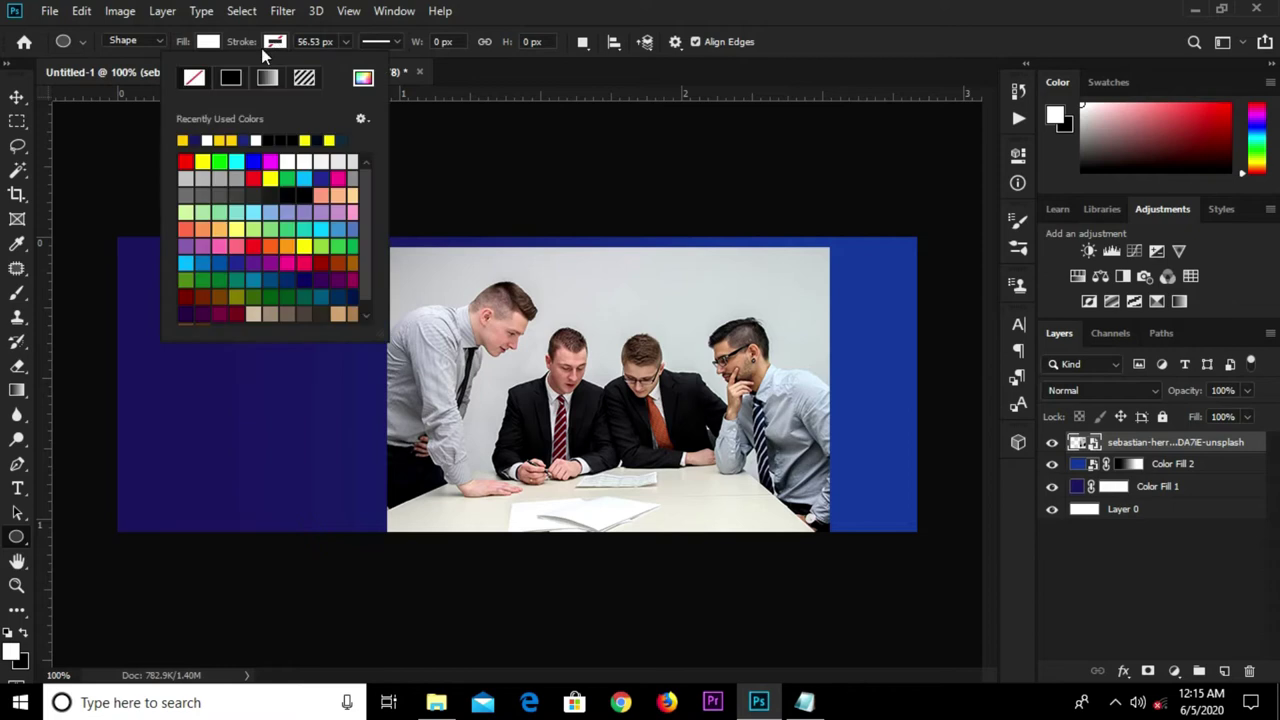
{"action": "left_click", "coordinate": [207, 140]}
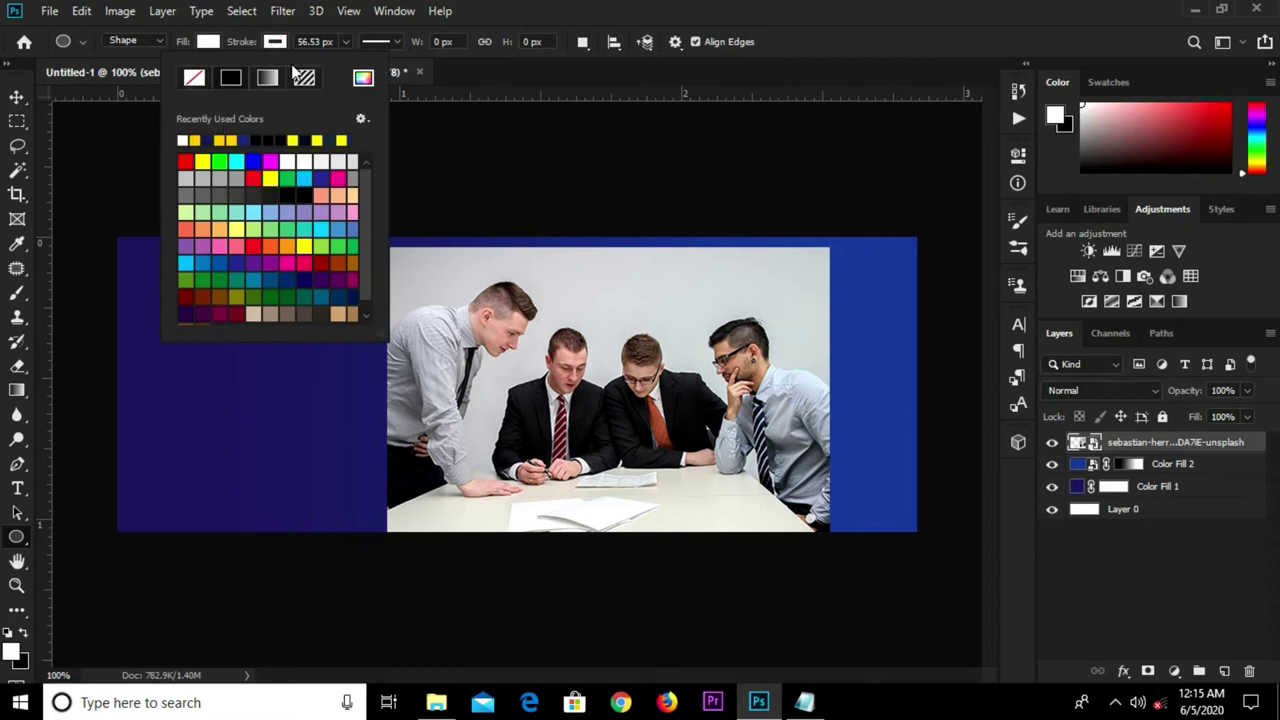
{"action": "left_click", "coordinate": [345, 44]}
{"action": "left_click", "coordinate": [327, 41]}
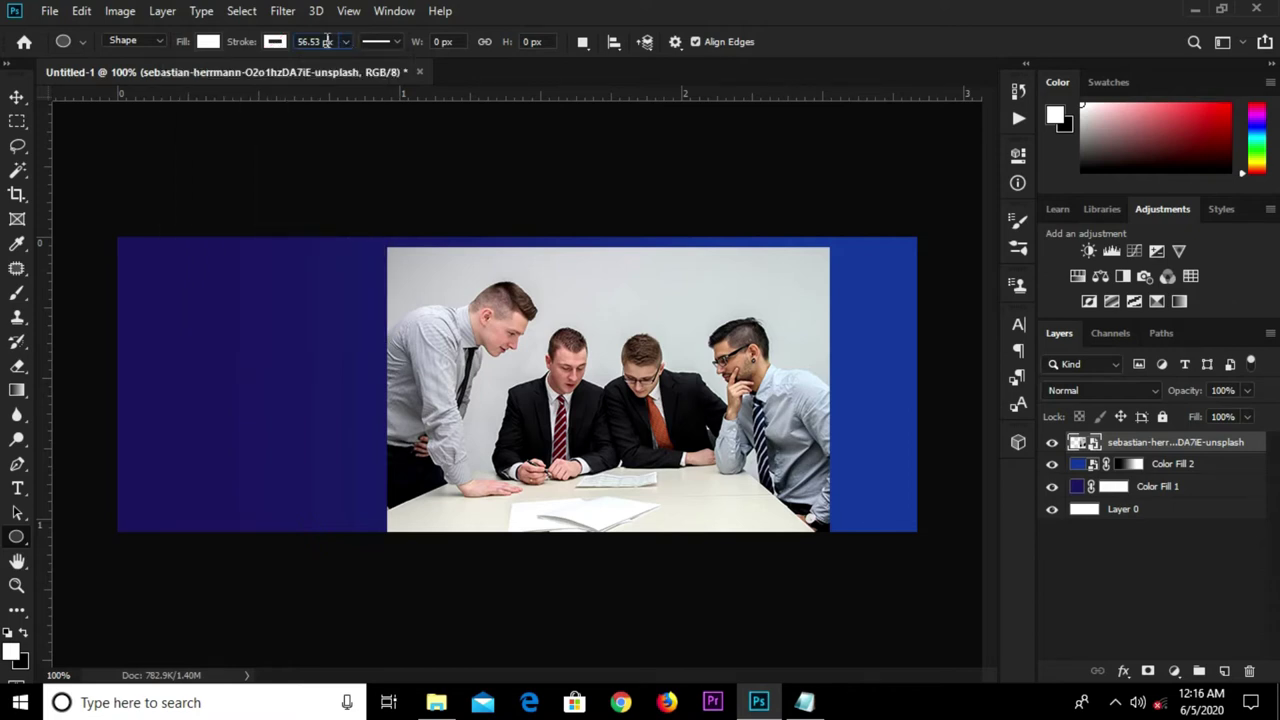
{"action": "left_click", "coordinate": [327, 41]}
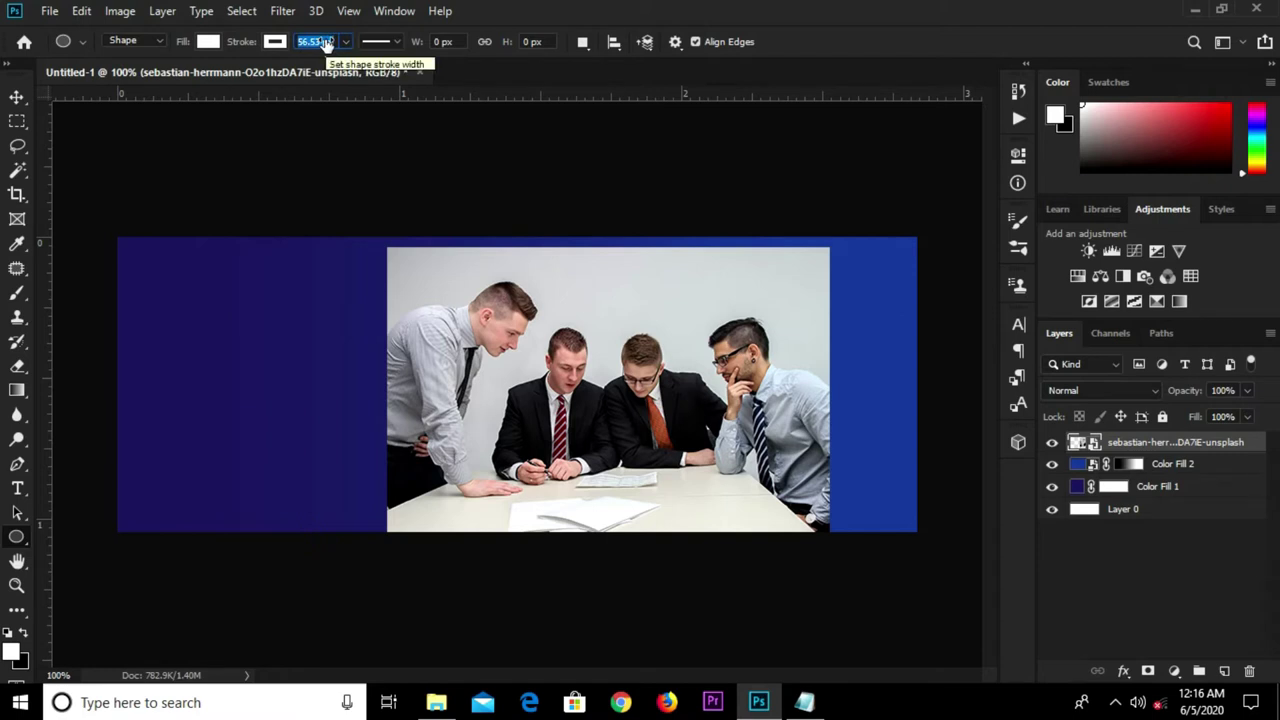
{"action": "type", "text": "5"}
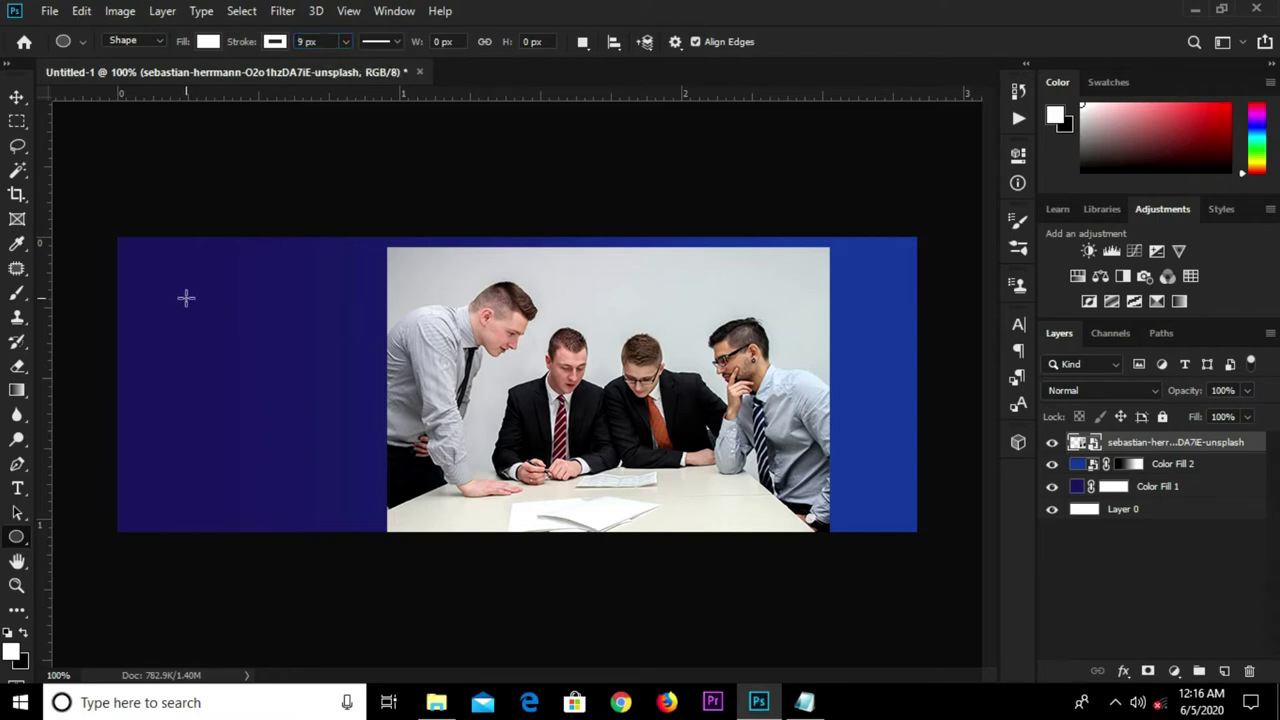
{"action": "left_click_drag", "start_coordinate": [157, 286], "coordinate": [394, 539]}
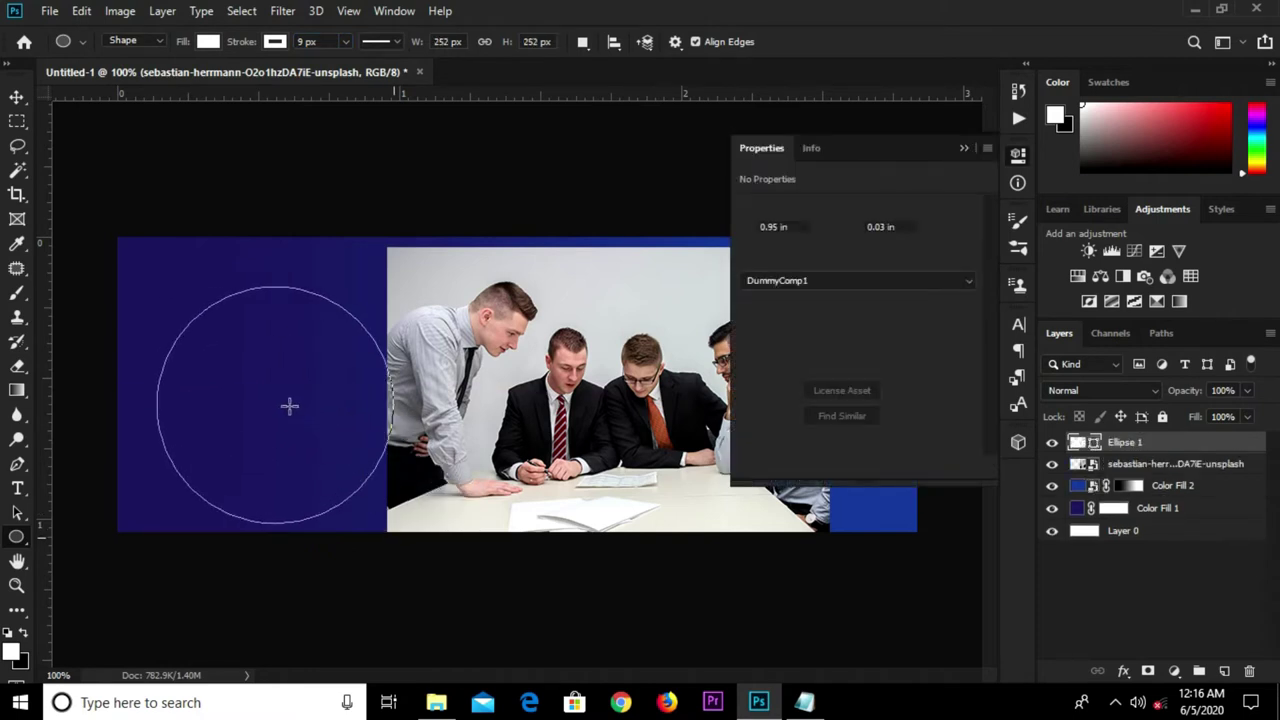
Move the white circle right over the photo and put its layer below the photo.
{"action": "key", "text": "v"}
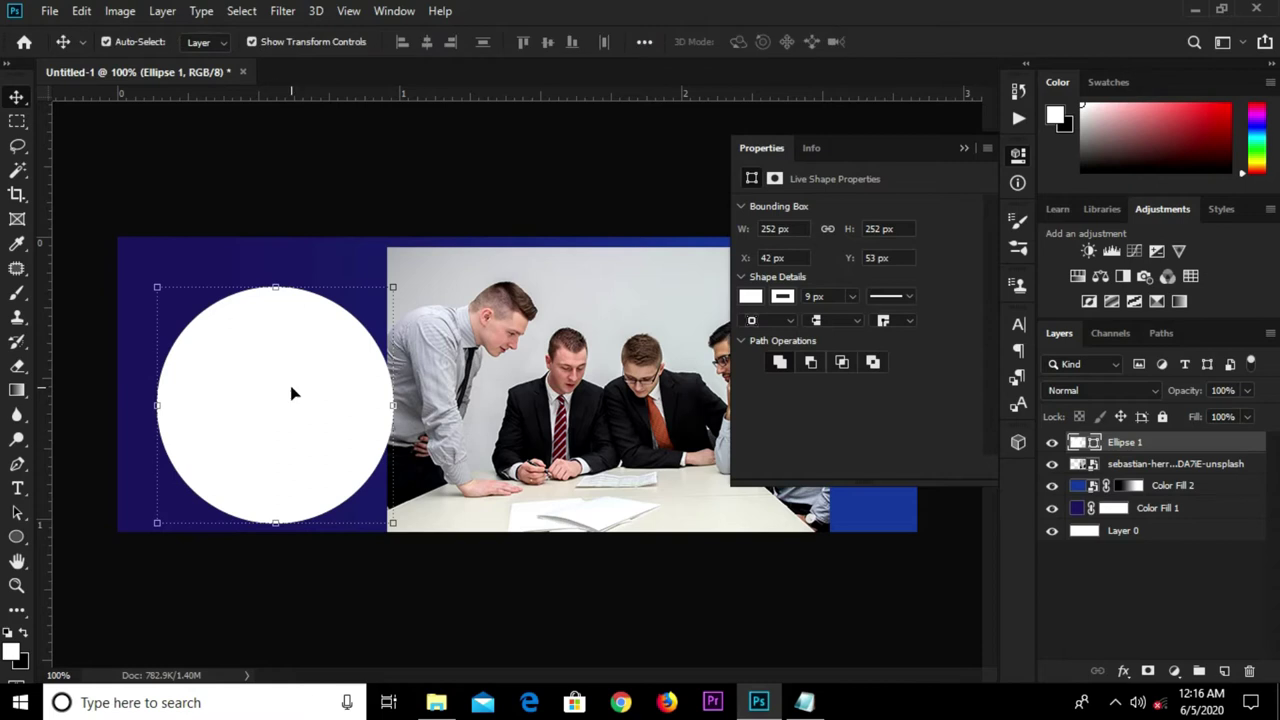
{"action": "left_click", "coordinate": [986, 137]}
{"action": "mouse_move", "coordinate": [280, 403]}
{"action": "left_mouse_down"}
{"action": "mouse_move", "coordinate": [648, 373]}
{"action": "mouse_move", "coordinate": [692, 385]}
{"action": "left_mouse_up"}
{"action": "left_click", "coordinate": [455, 460]}
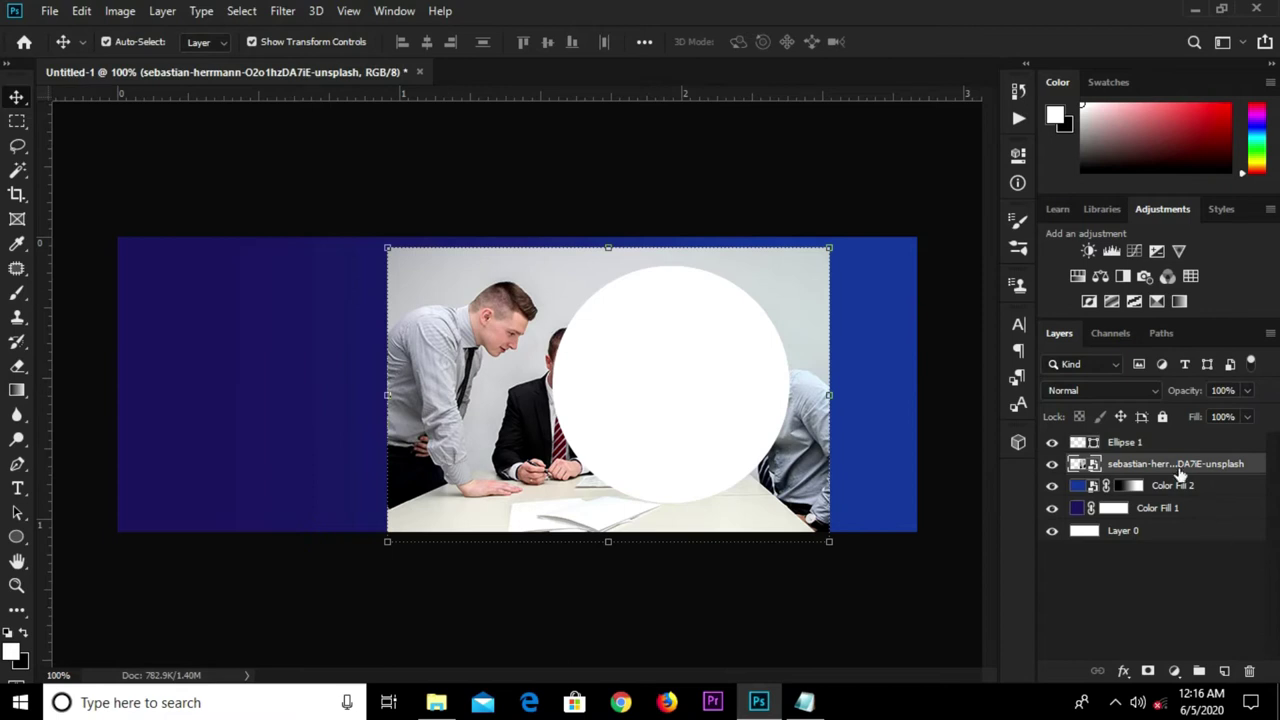
{"action": "left_click", "coordinate": [1176, 446]}
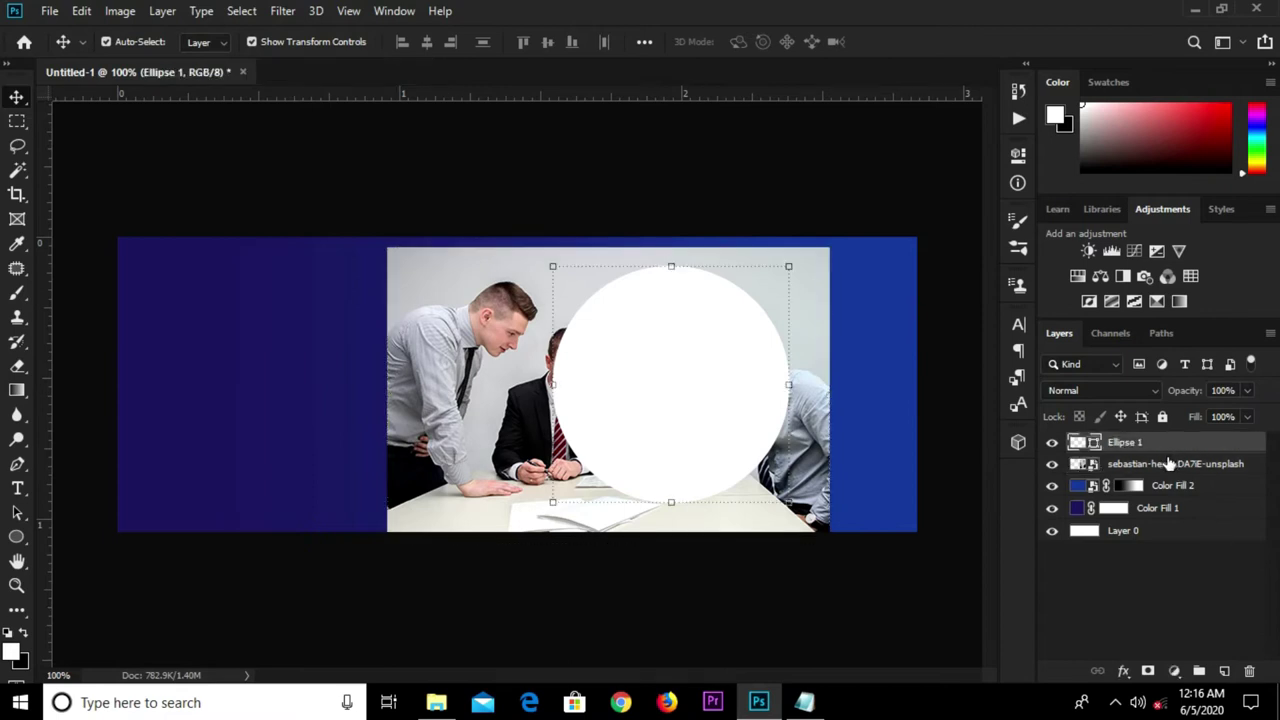
{"action": "left_click_drag", "start_coordinate": [1174, 444], "coordinate": [1160, 470]}
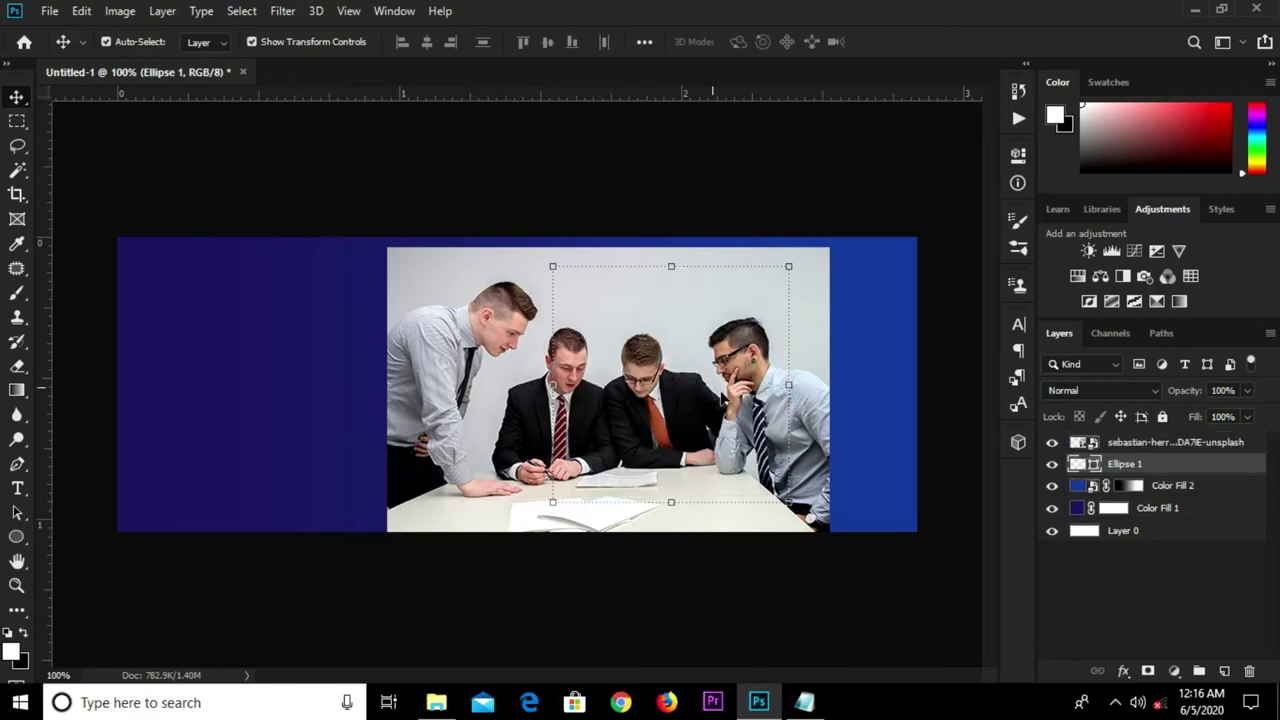
{"action": "left_click", "coordinate": [453, 363]}
{"action": "left_click_drag", "start_coordinate": [475, 372], "coordinate": [521, 374]}
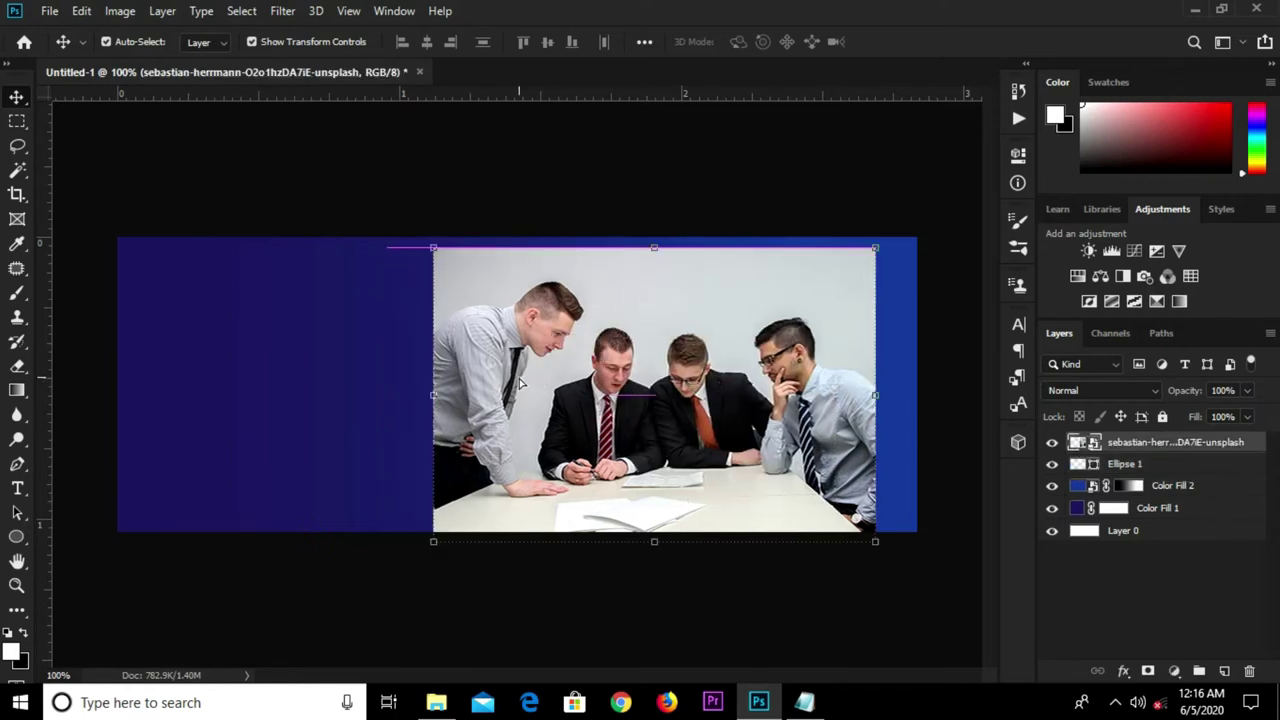
Resize and reposition the team photo with Ctrl+T so it covers the circle.
{"action": "key", "text": "ctrl+t"}
{"action": "left_click_drag", "start_coordinate": [877, 251], "coordinate": [710, 392]}
{"action": "left_click_drag", "start_coordinate": [584, 454], "coordinate": [652, 337]}
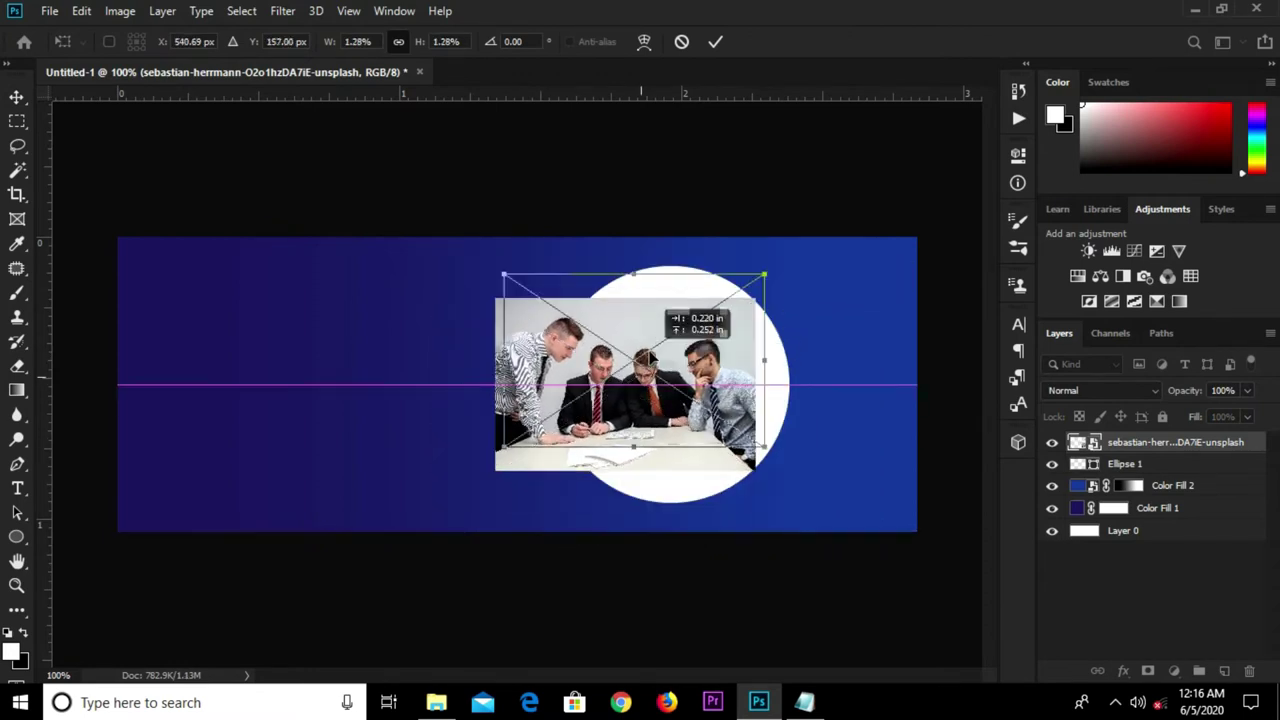
{"action": "left_click_drag", "start_coordinate": [765, 421], "coordinate": [879, 532]}
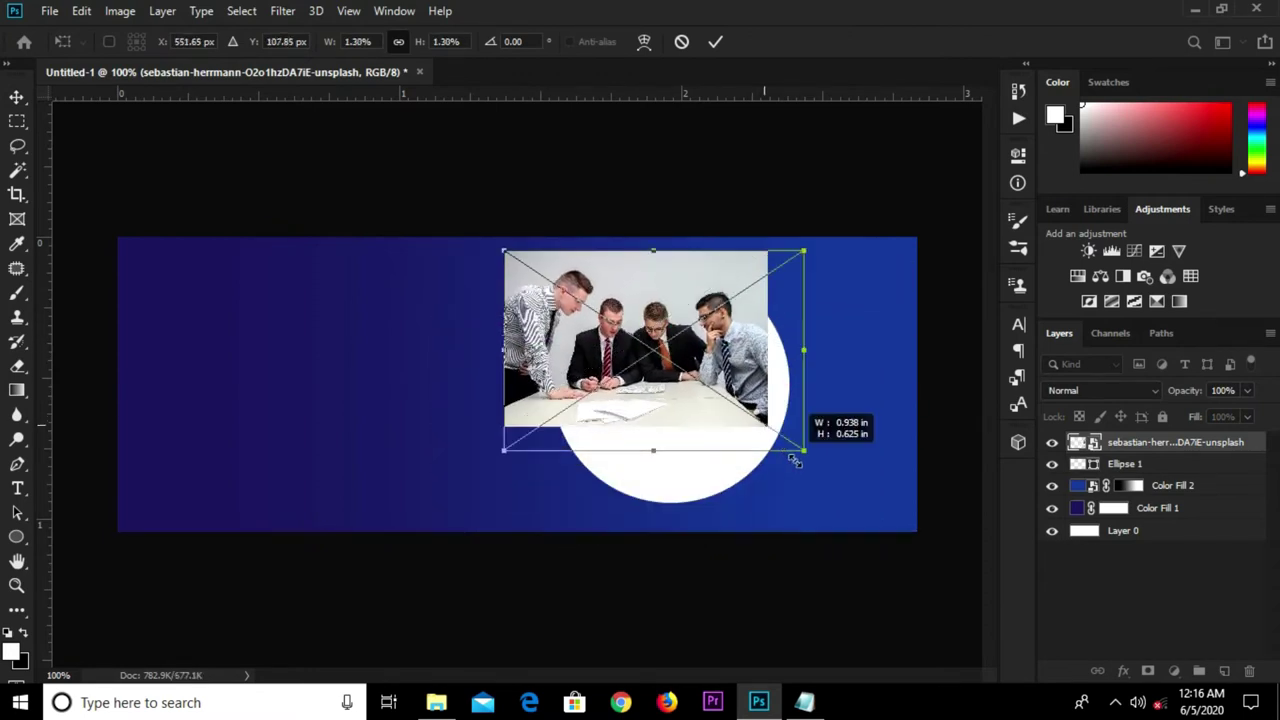
{"action": "left_click_drag", "start_coordinate": [879, 532], "coordinate": [872, 528]}
{"action": "key", "text": "Down"}
{"action": "key", "text": "Down"}
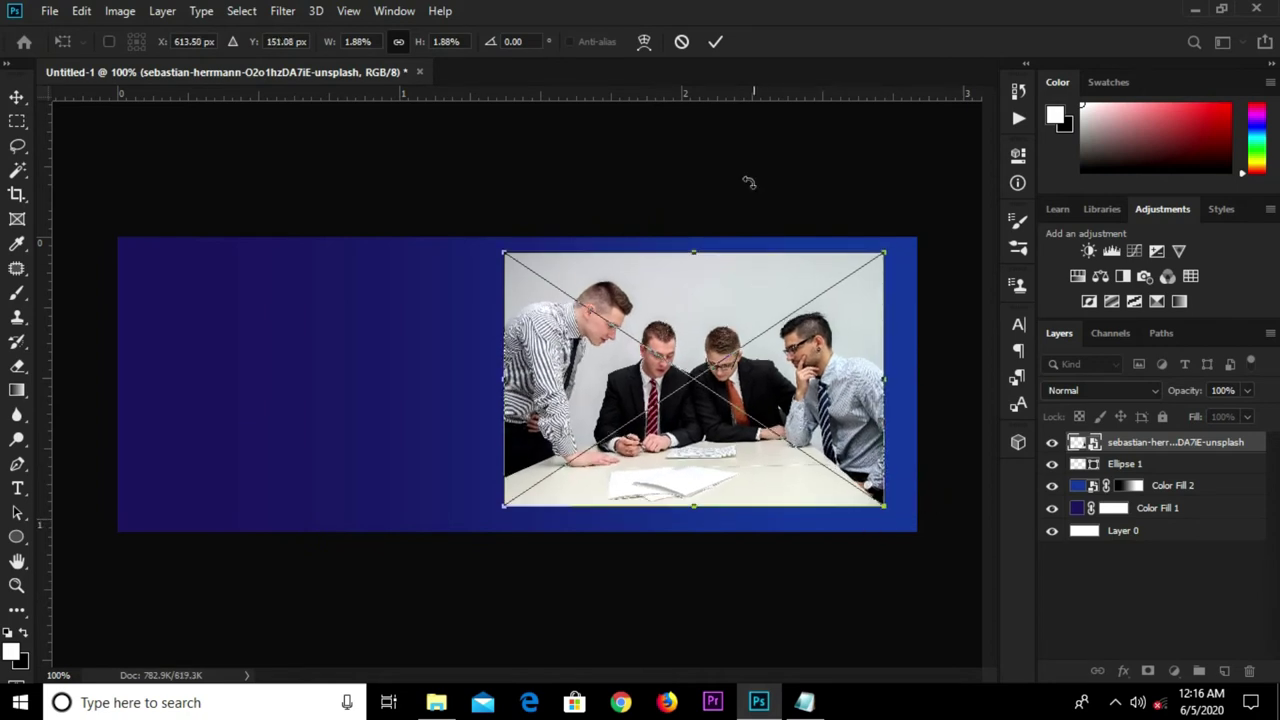
{"action": "left_click", "coordinate": [715, 42]}
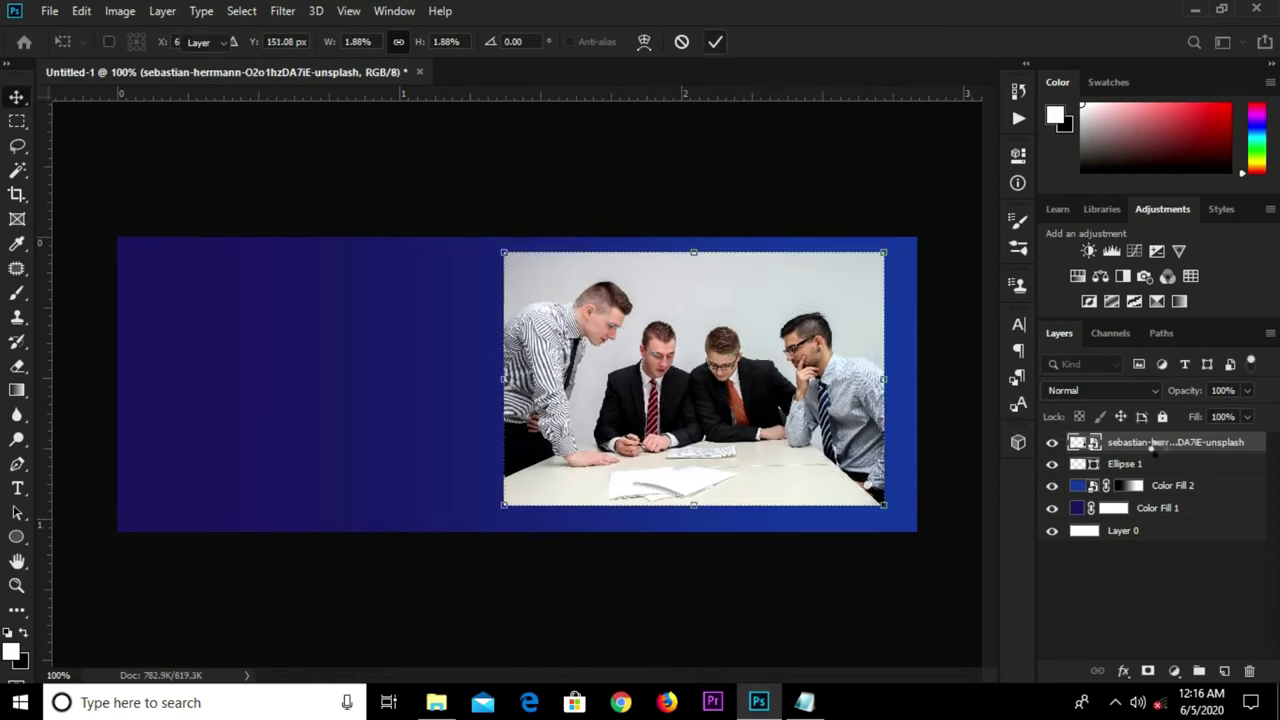
Clip the team photo into the white circle and nudge the framed photo right.
{"action": "right_click", "coordinate": [1160, 449]}
{"action": "left_click", "coordinate": [948, 410]}
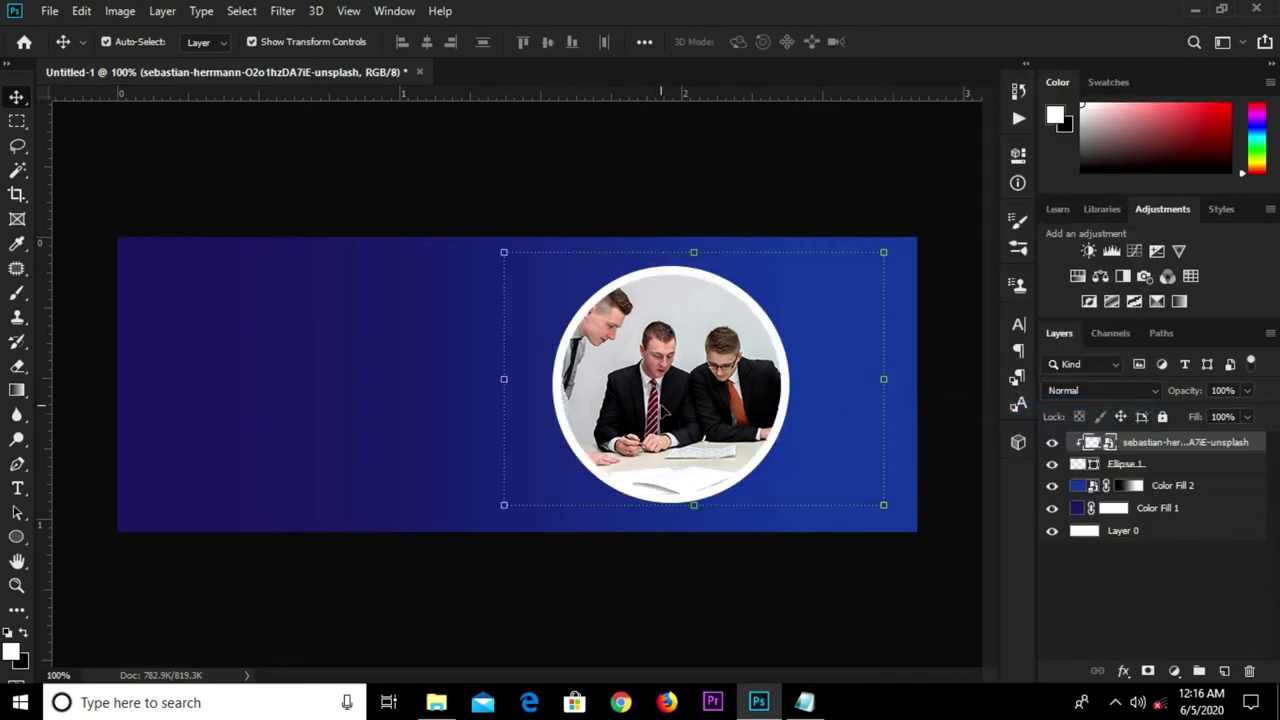
{"action": "left_click", "coordinate": [1140, 467]}
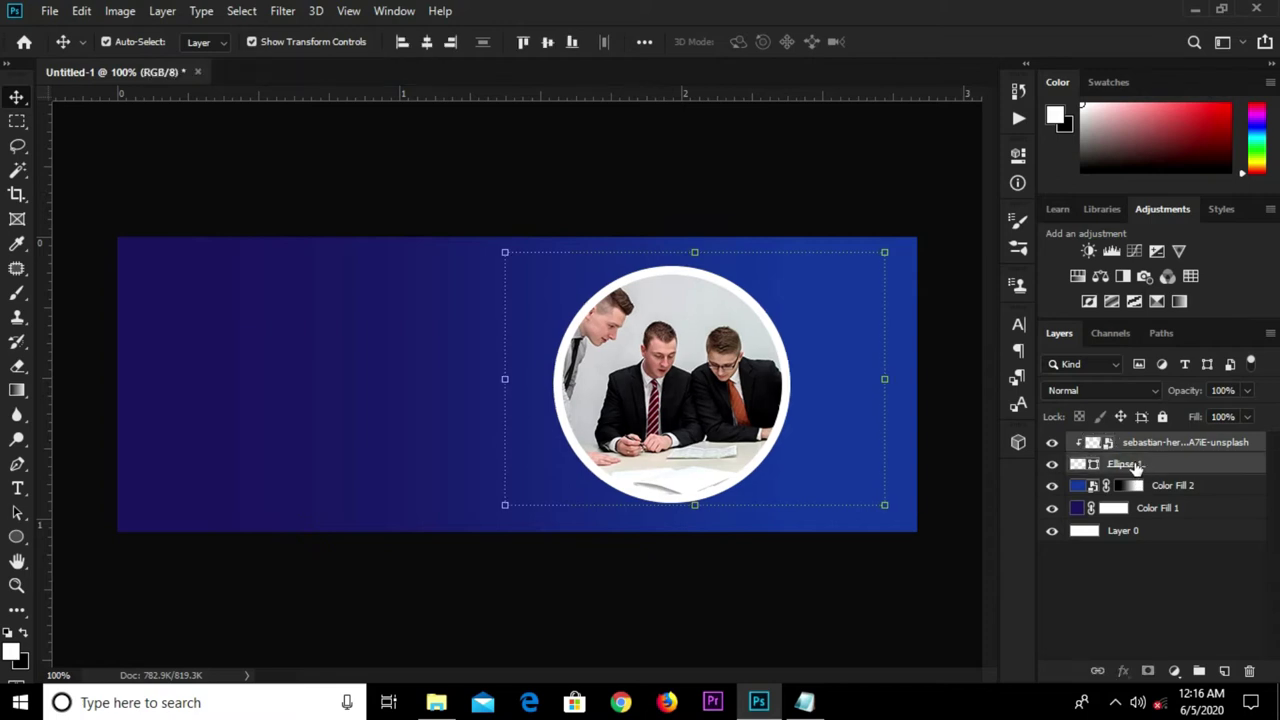
{"action": "key", "text": "Right"}
{"action": "key", "text": "Right"}
{"action": "key", "text": "Right"}
{"action": "key", "text": "Right"}
{"action": "key", "text": "Right"}
{"action": "key", "text": "Right"}
{"action": "key", "text": "Right"}
{"action": "key", "text": "Right"}
{"action": "key", "text": "Right"}
{"action": "key", "text": "Right"}
{"action": "key", "text": "Right"}
{"action": "key", "text": "Right"}
{"action": "key", "text": "Down"}
{"action": "key", "text": "Down"}
{"action": "key", "text": "Down"}
{"action": "left_click", "coordinate": [652, 172]}
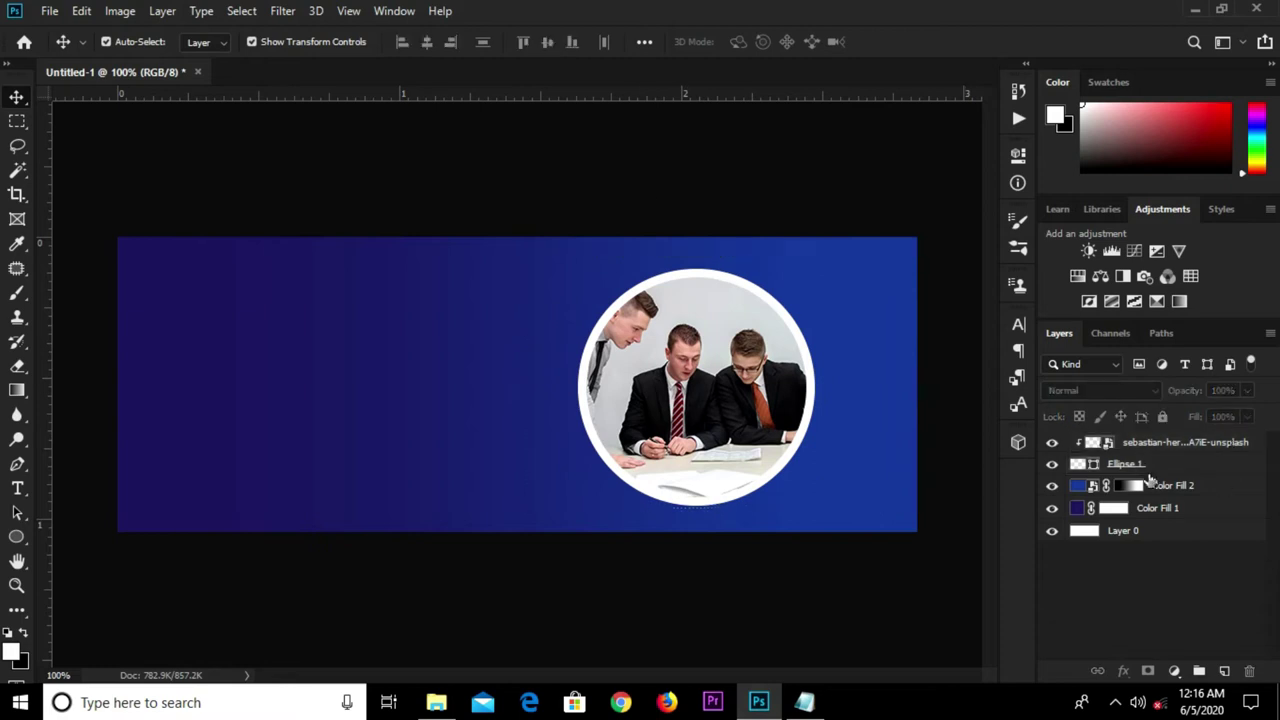
{"action": "left_click", "coordinate": [1145, 467]}
Duplicate the circle with Ctrl+J and enlarge the lower Ellipse 1 around its centre.
{"action": "key", "text": "ctrl+j"}
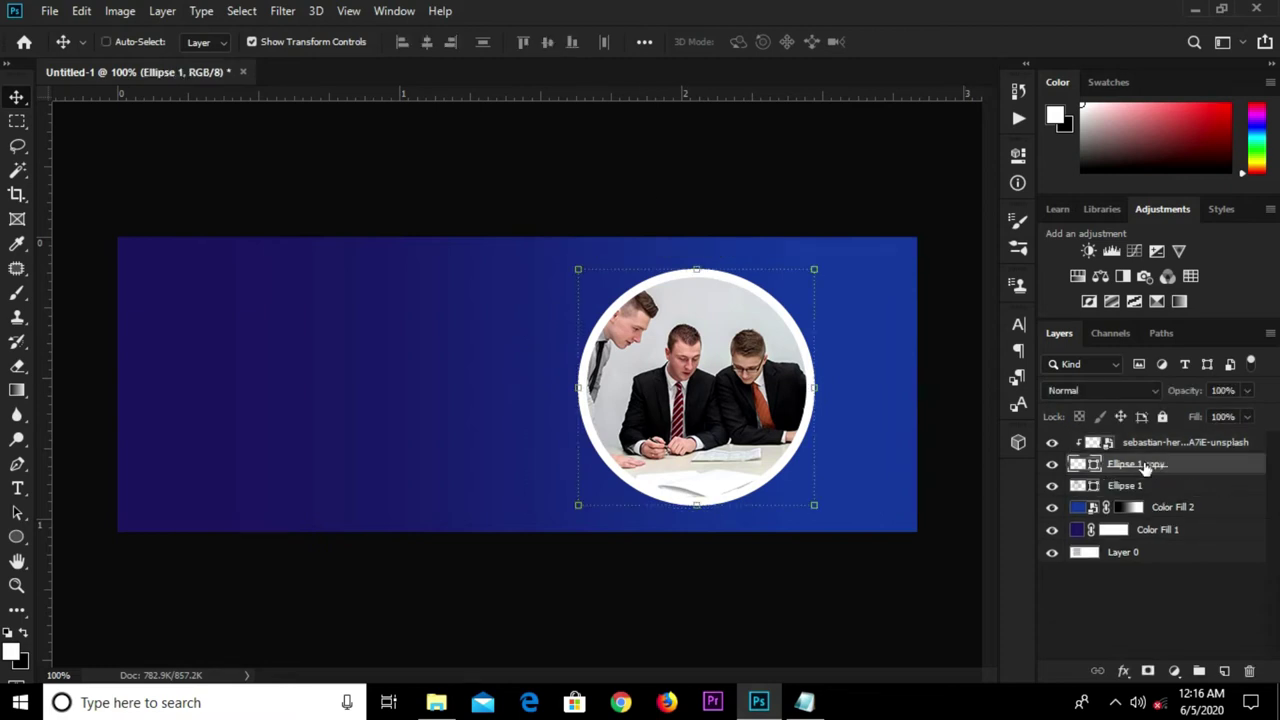
{"action": "double_click", "coordinate": [1147, 488]}
{"action": "left_click", "coordinate": [1206, 486]}
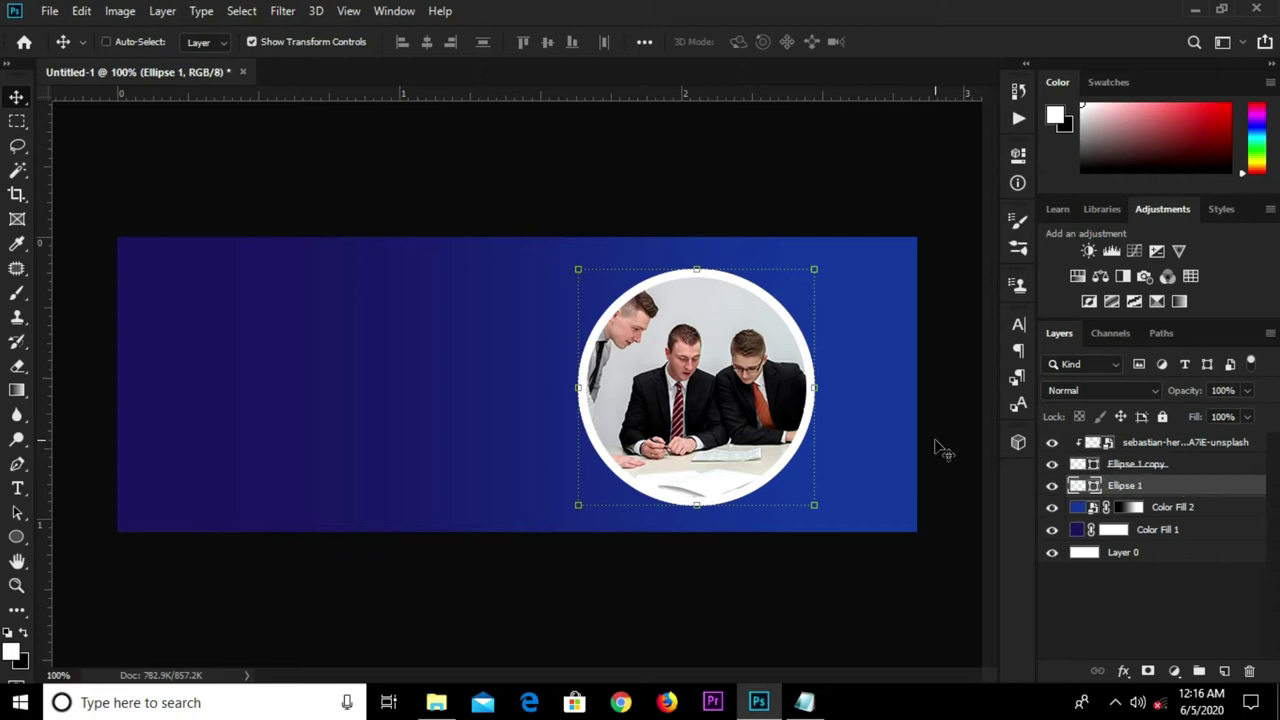
{"action": "key", "text": "ctrl+t"}
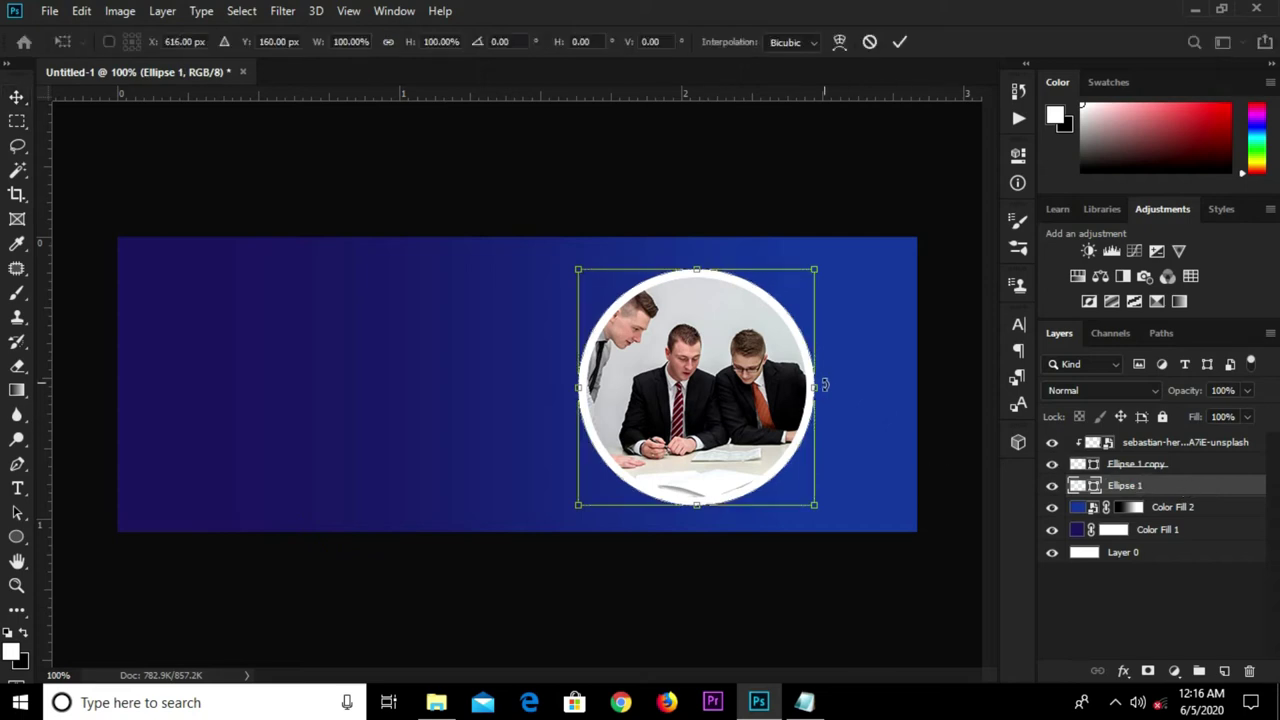
{"action": "left_click_drag", "start_coordinate": [818, 264], "coordinate": [837, 251]}
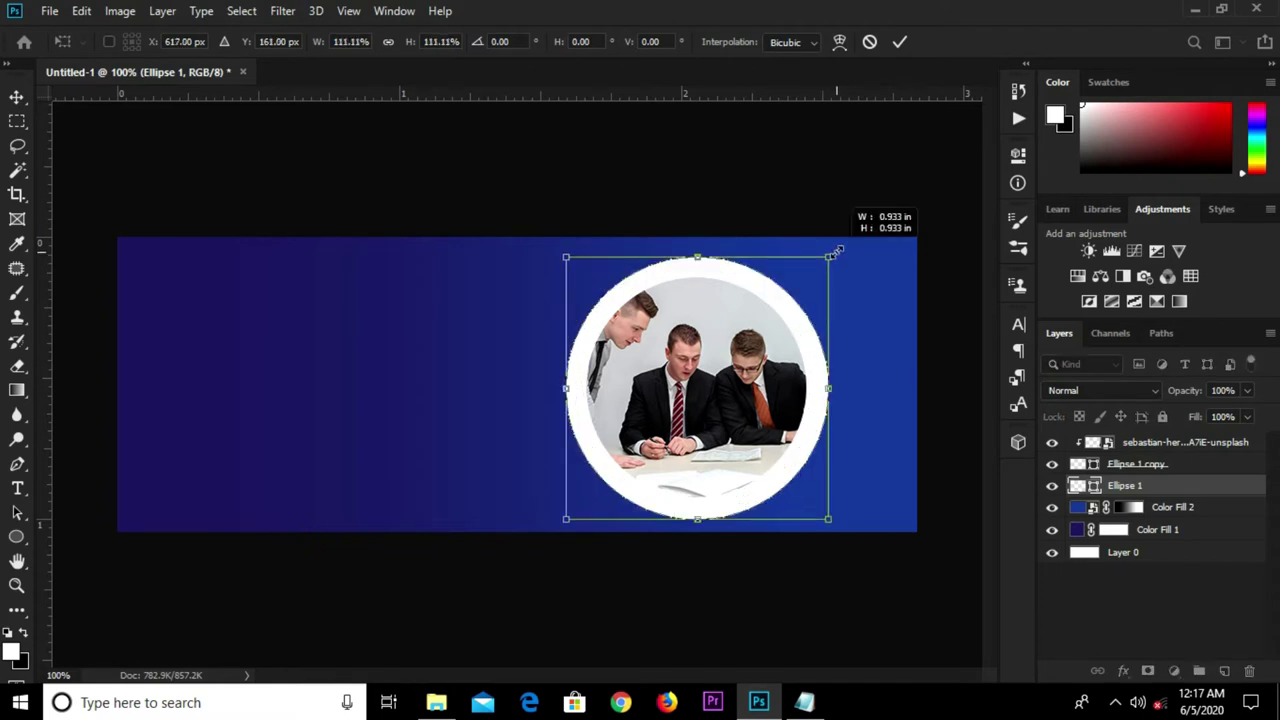
{"action": "left_click", "coordinate": [899, 41]}
Give Ellipse 1 no fill and a dark navy 9 px outline, making it a ring.
{"action": "left_click", "coordinate": [18, 539]}
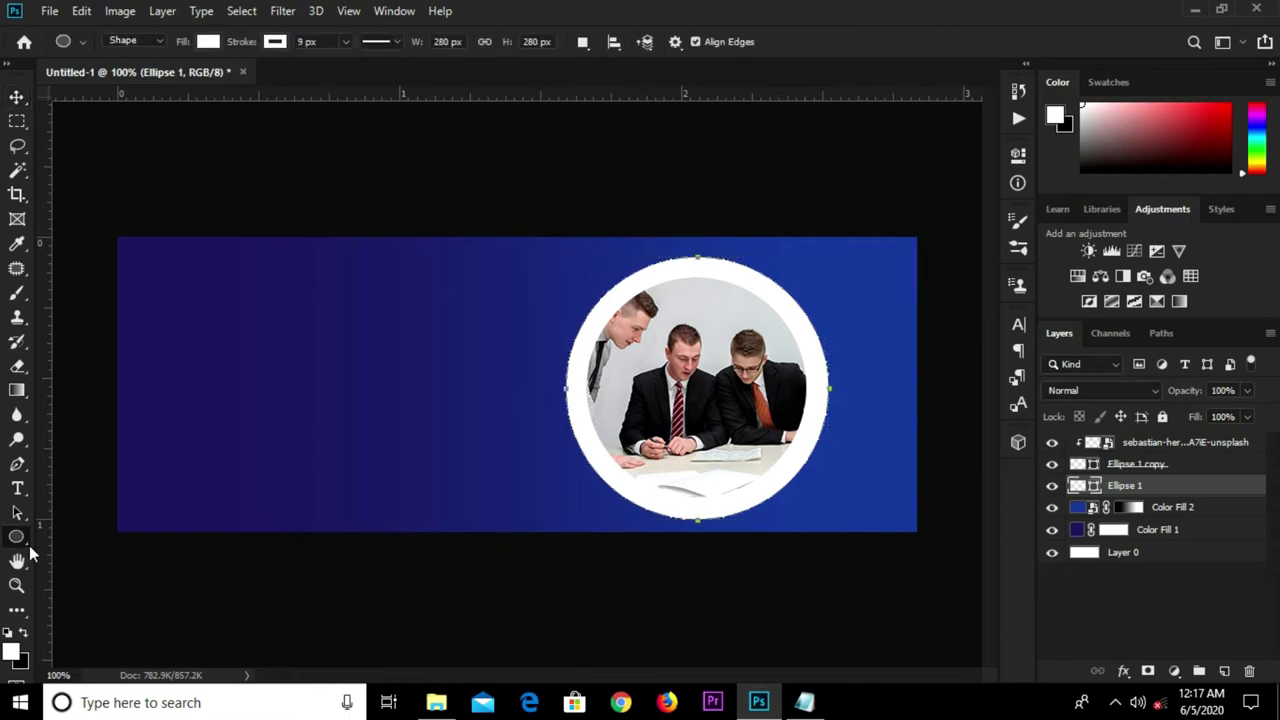
{"action": "left_click", "coordinate": [208, 44]}
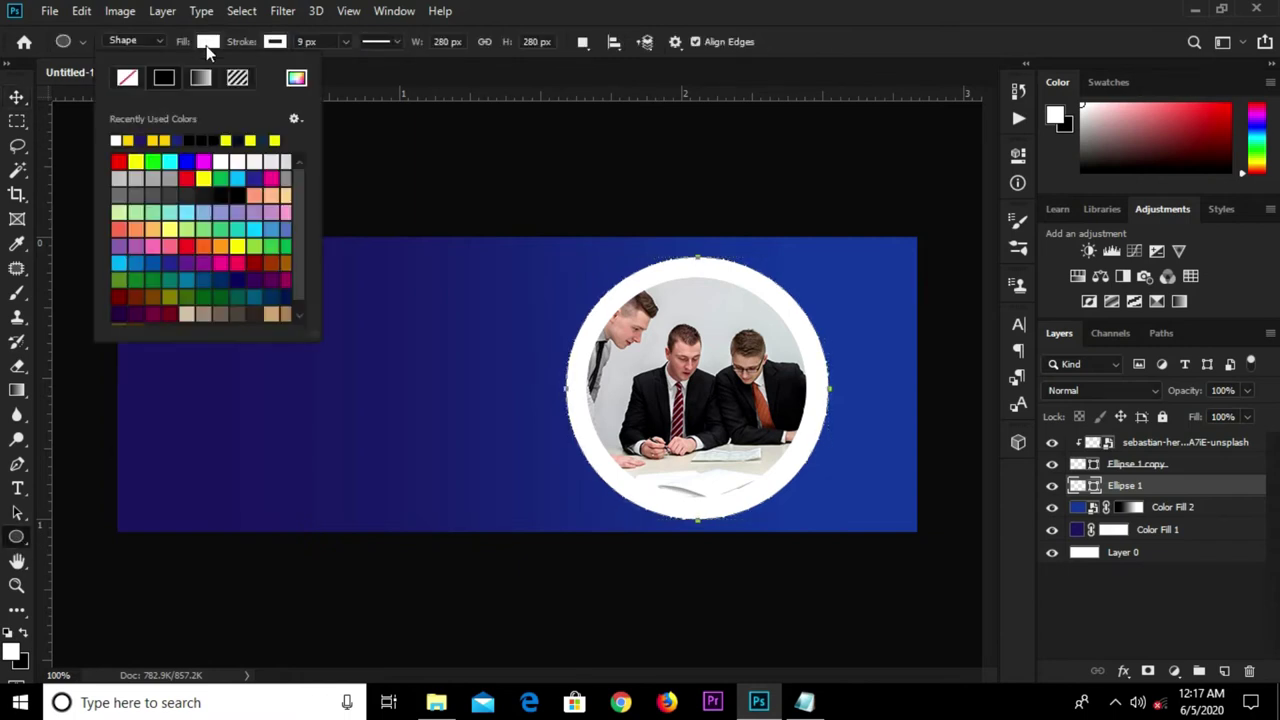
{"action": "left_click", "coordinate": [127, 77]}
{"action": "left_click", "coordinate": [275, 42]}
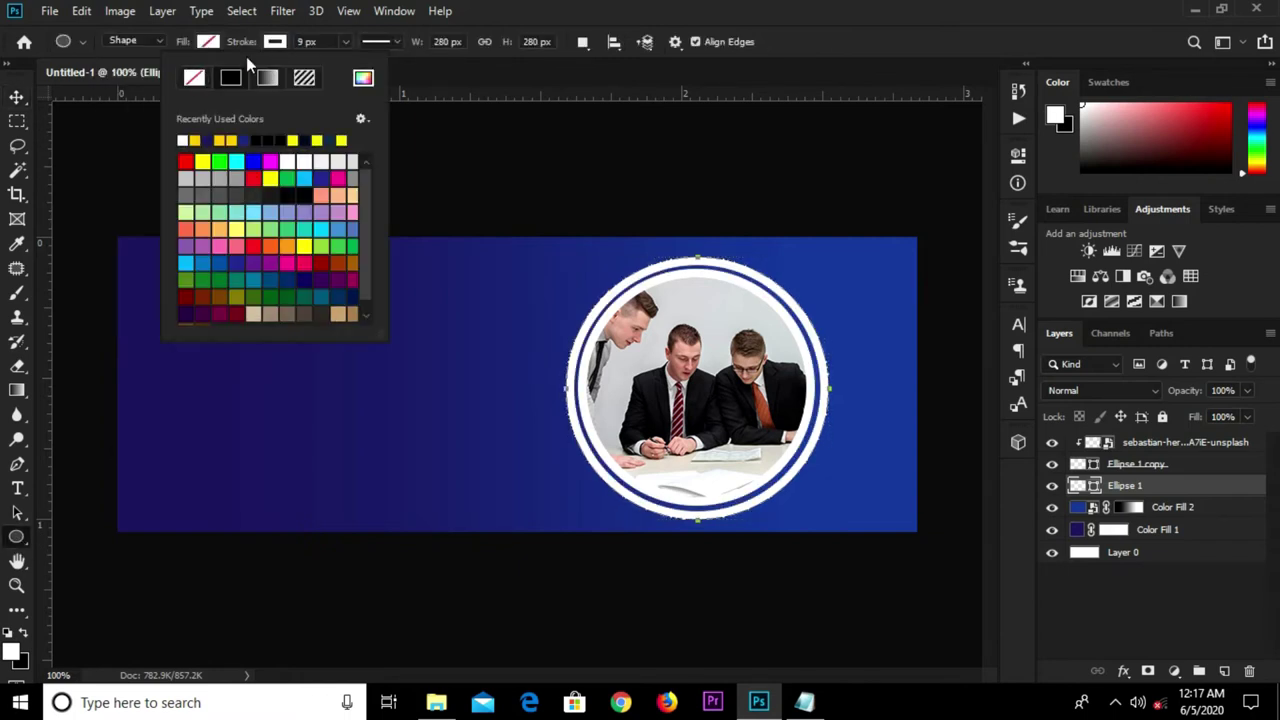
{"action": "left_click", "coordinate": [208, 139]}
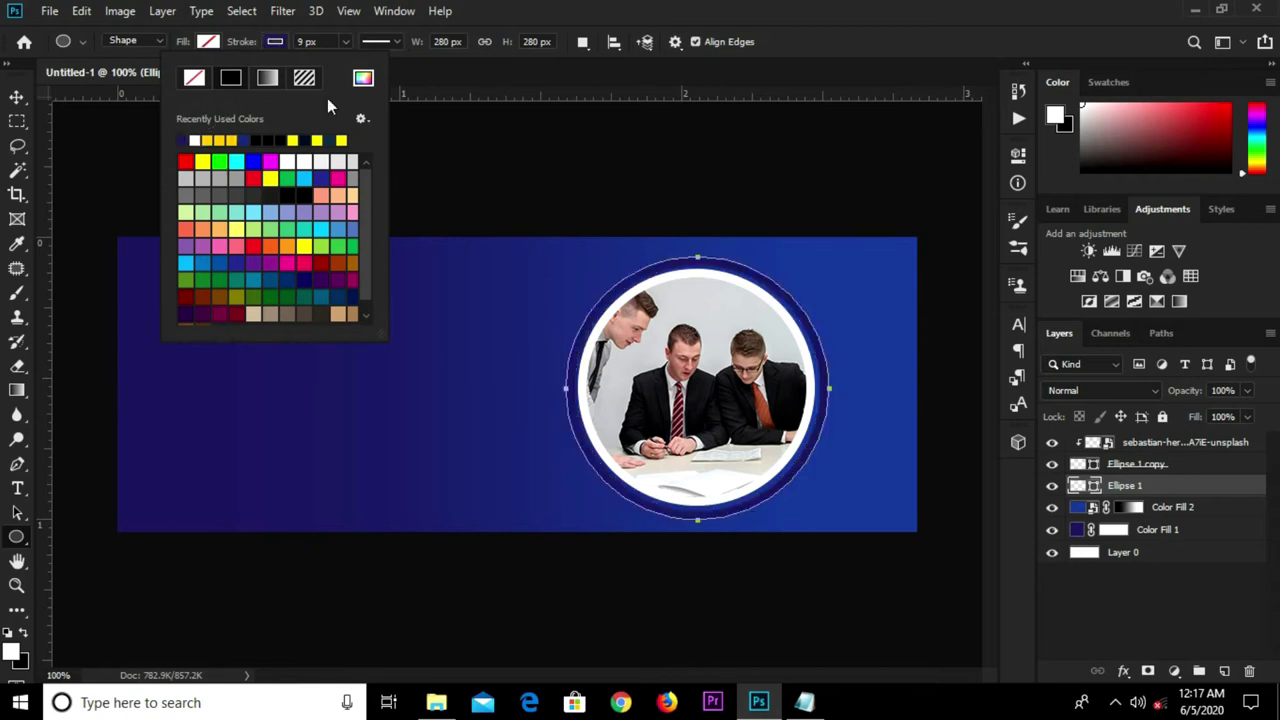
{"action": "left_click", "coordinate": [329, 41]}
{"action": "left_click_drag", "start_coordinate": [318, 38], "coordinate": [297, 40]}
{"action": "type", "text": "5"}
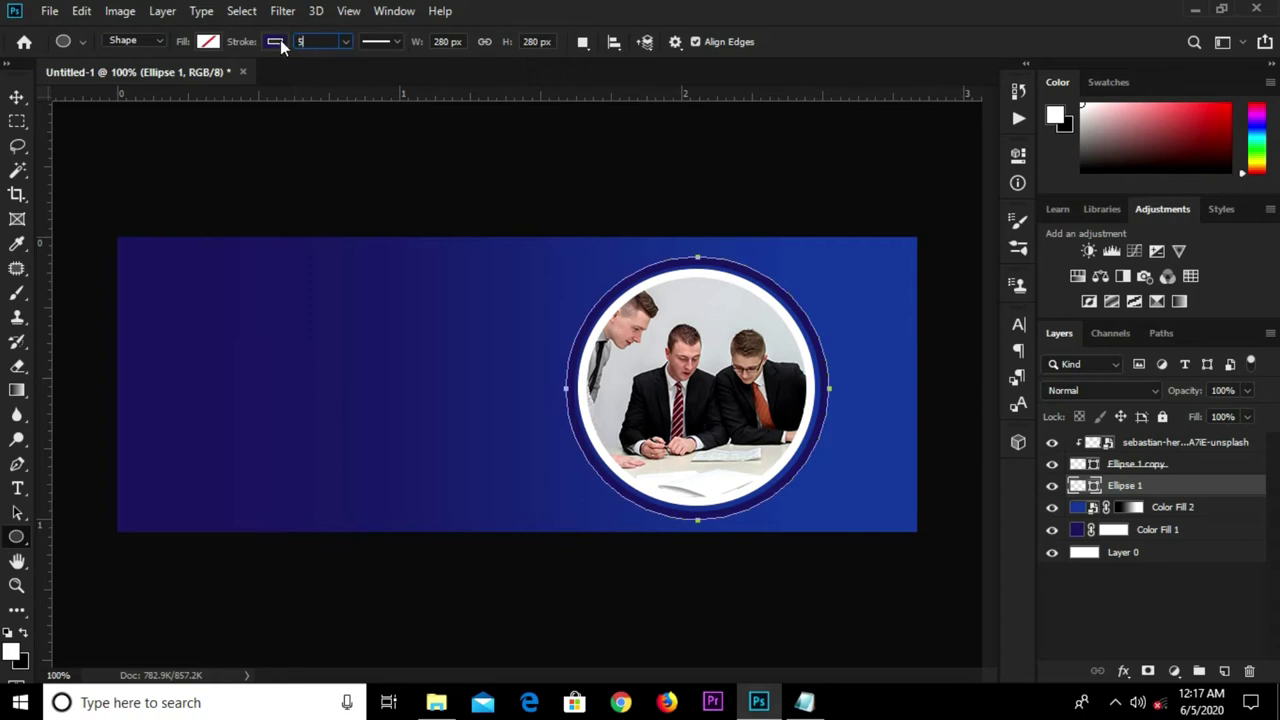
Shrink the navy ring to about 98% so it hugs the photo, and commit.
{"action": "key", "text": "v"}
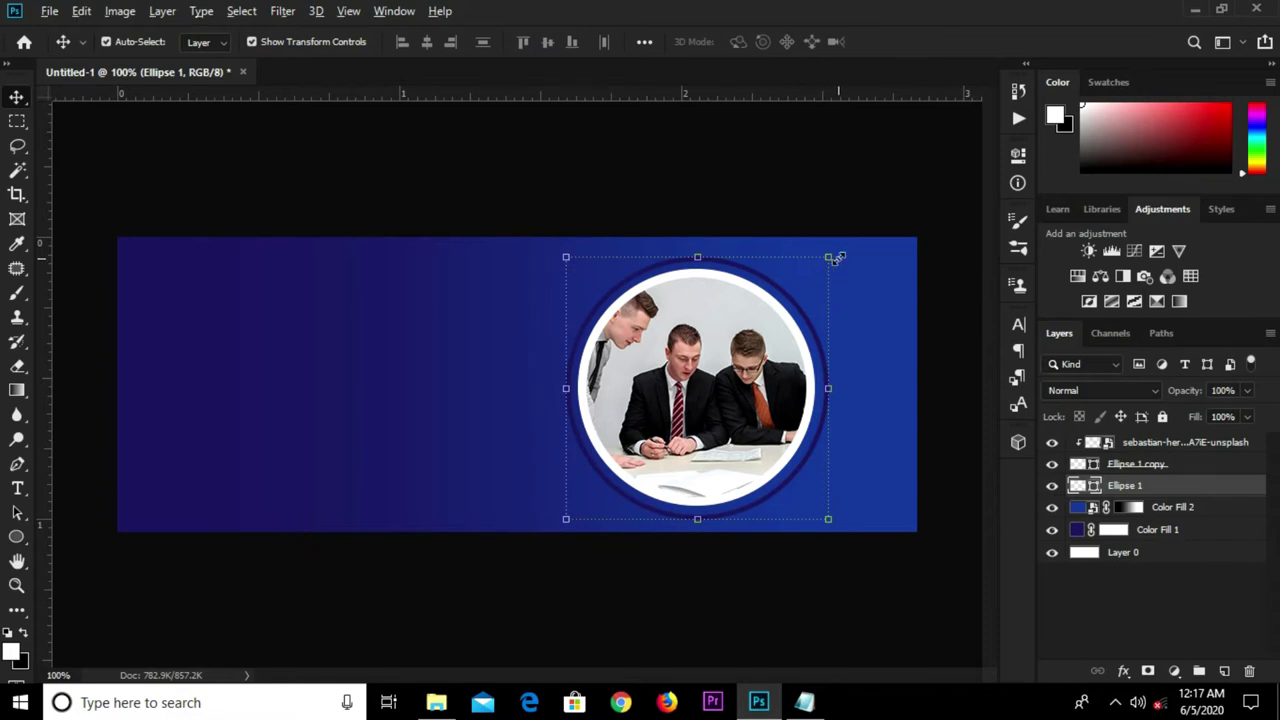
{"action": "scroll", "coordinate": [830, 259], "scroll_direction": "up", "scroll_amount": 2}
{"action": "left_click_drag", "start_coordinate": [864, 242], "coordinate": [864, 242]}
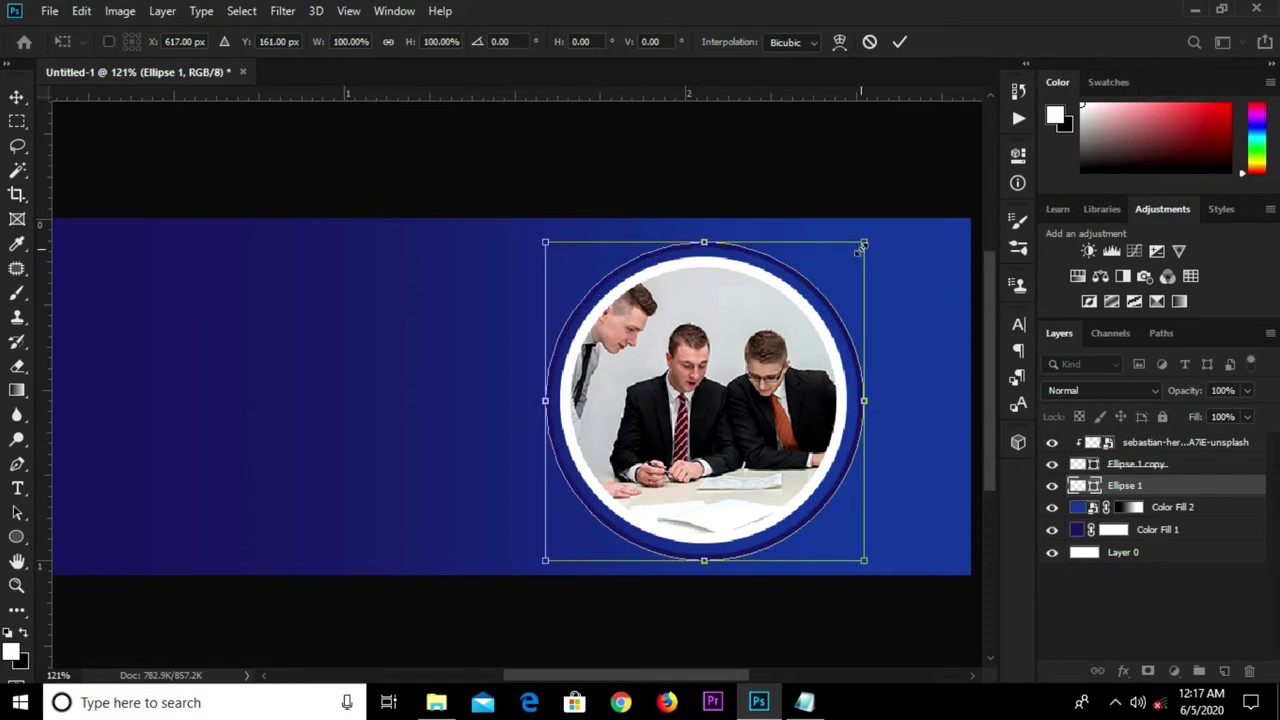
{"action": "left_click_drag", "start_coordinate": [862, 240], "coordinate": [860, 243]}
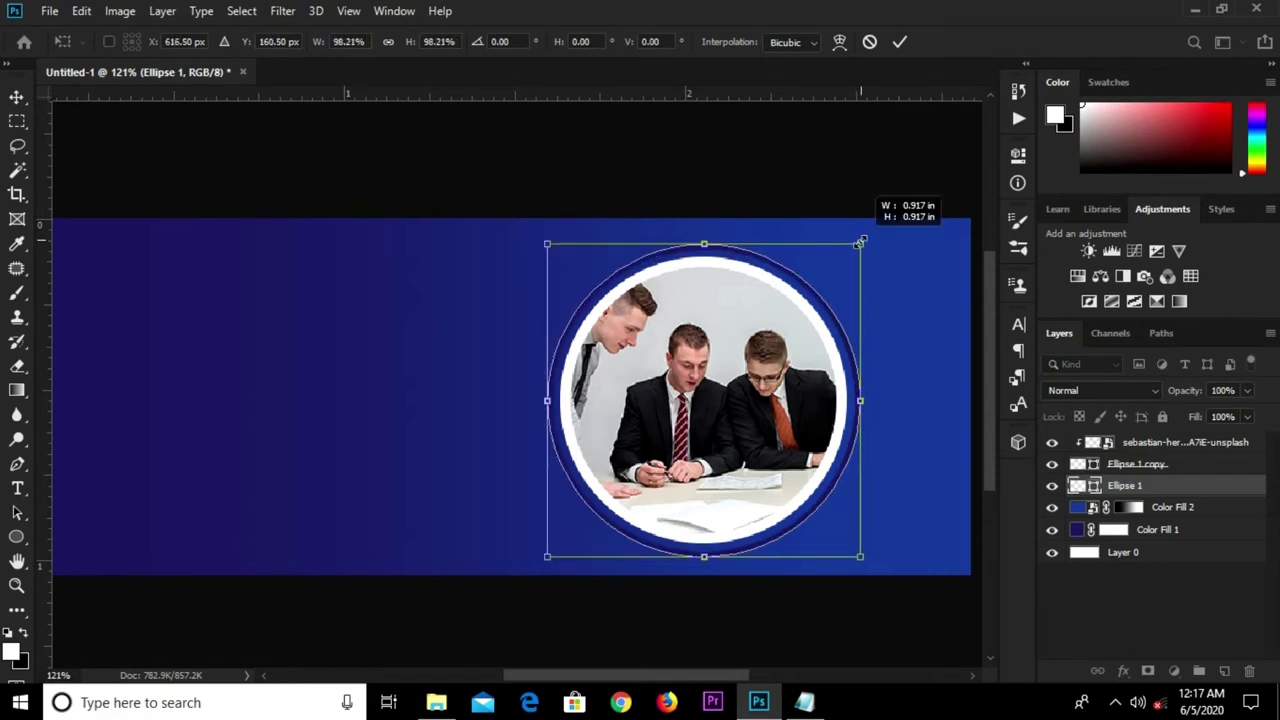
{"action": "key", "text": "Return"}
{"action": "key", "text": "ctrl+0"}
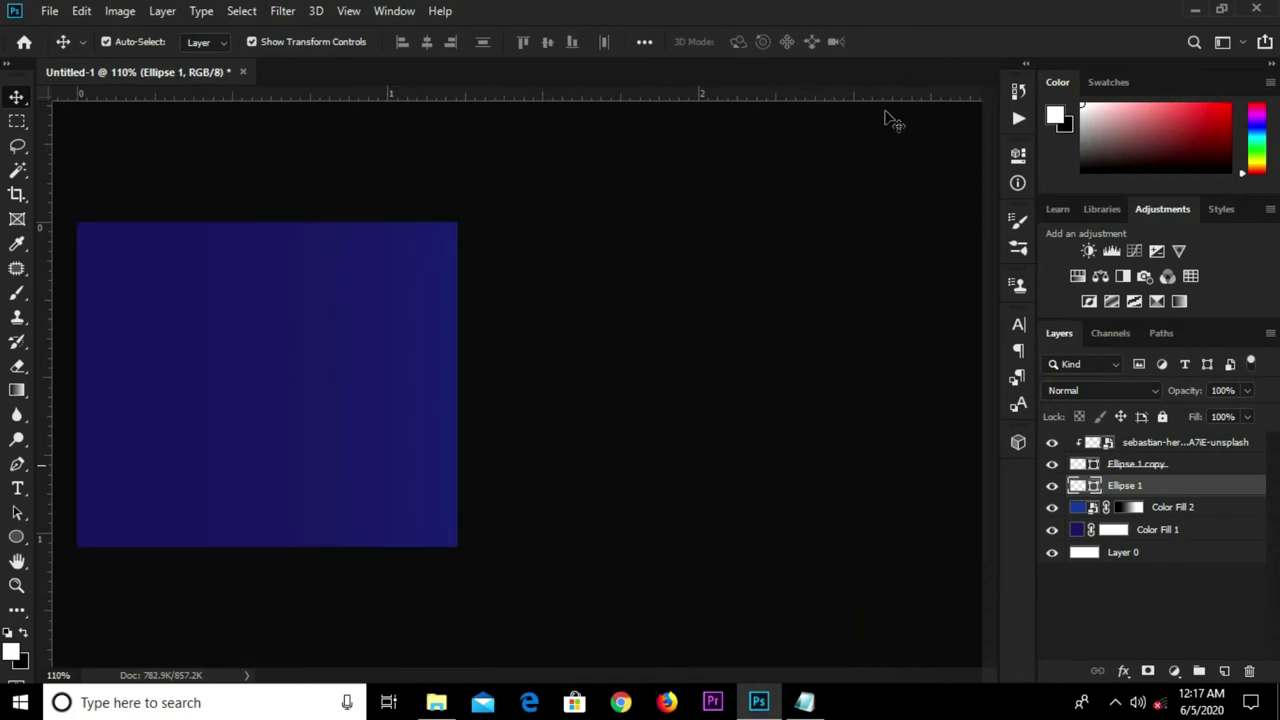
{"action": "left_click", "coordinate": [738, 172]}
Duplicate the ring circle as Ellipse 1 copy 2 and move it up and right.
{"action": "key", "text": "ctrl+minus"}
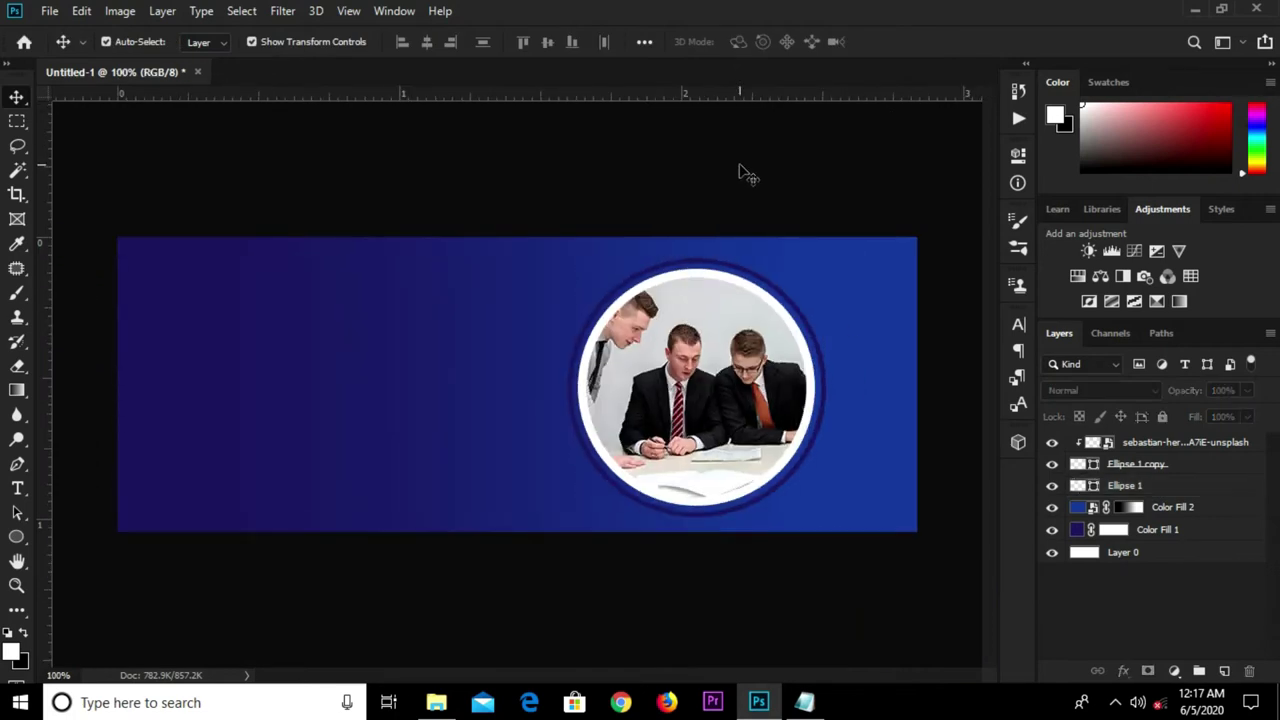
{"action": "left_click", "coordinate": [743, 517]}
{"action": "key", "text": "ctrl+j"}
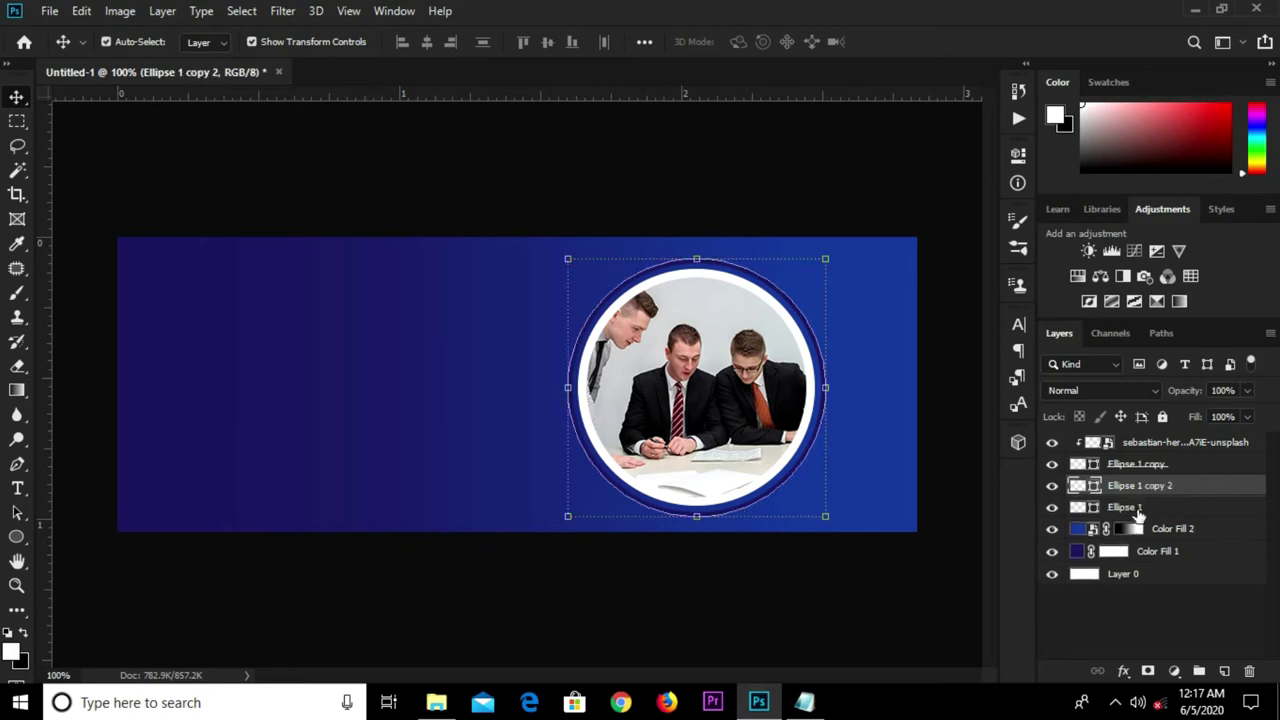
{"action": "left_click", "coordinate": [1138, 508]}
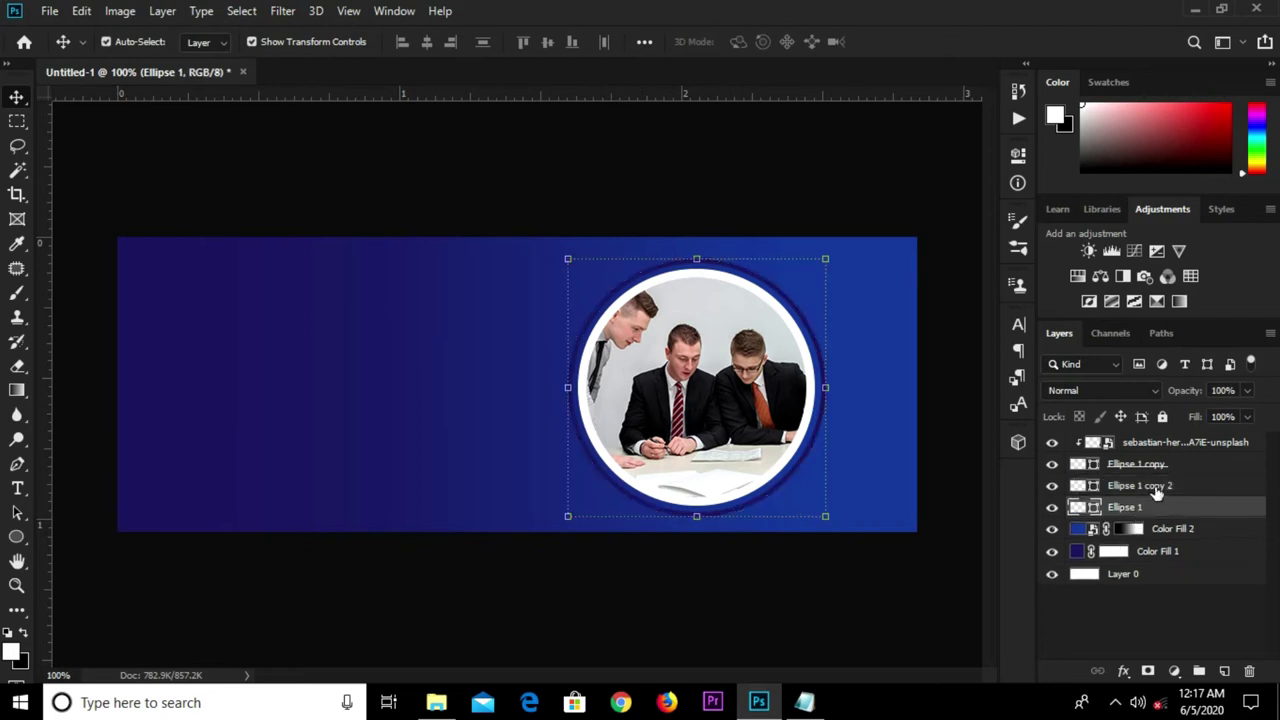
{"action": "left_click", "coordinate": [1157, 487]}
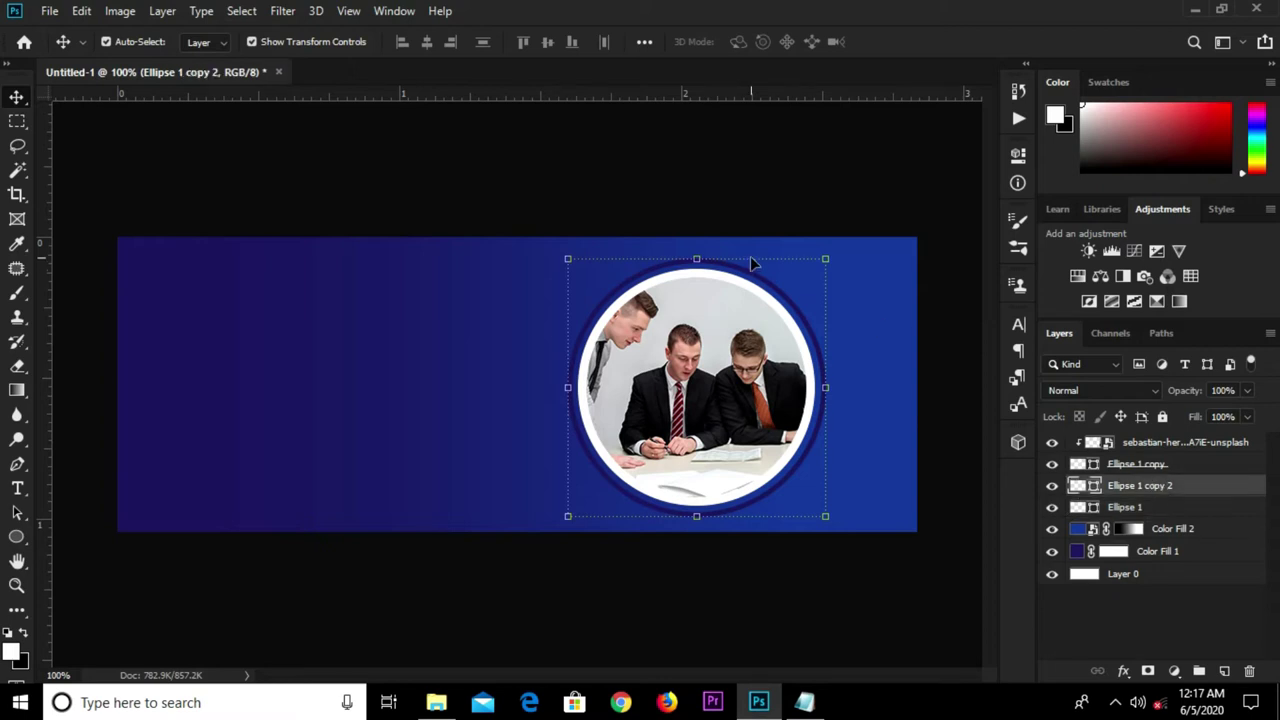
{"action": "key", "text": "ctrl+t"}
{"action": "left_click_drag", "start_coordinate": [762, 280], "coordinate": [789, 166]}
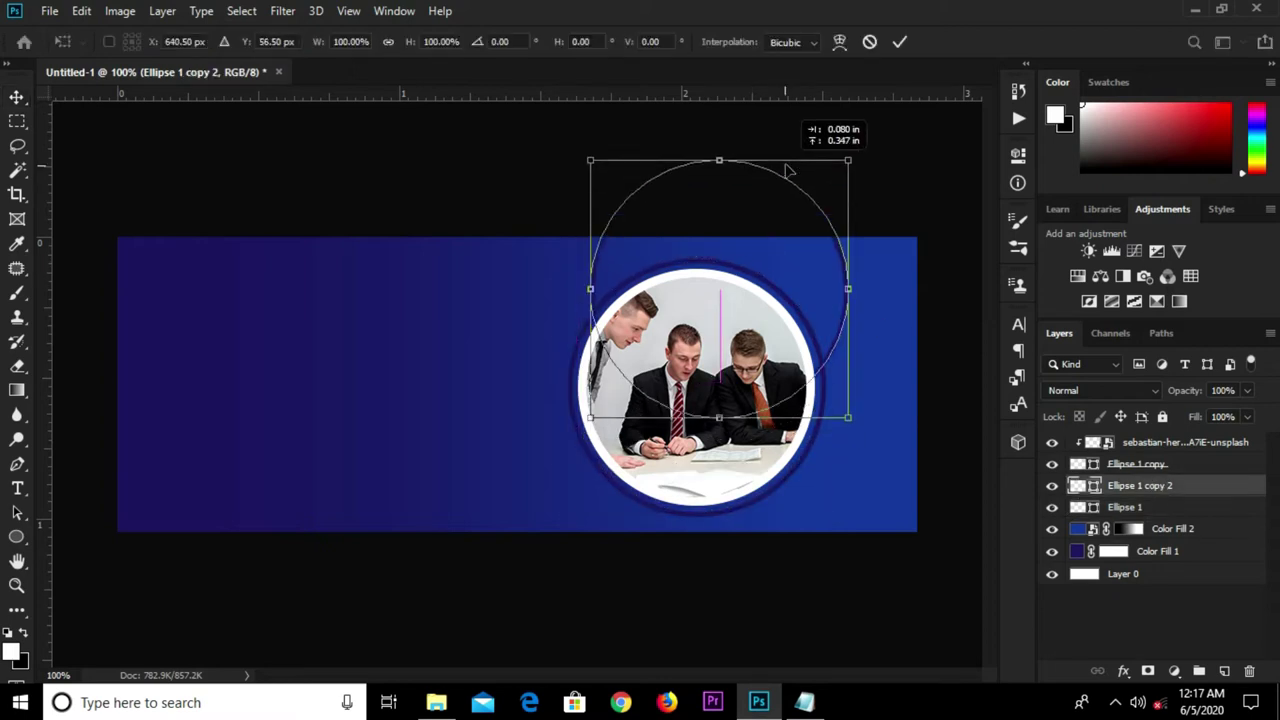
{"action": "left_click", "coordinate": [897, 43]}
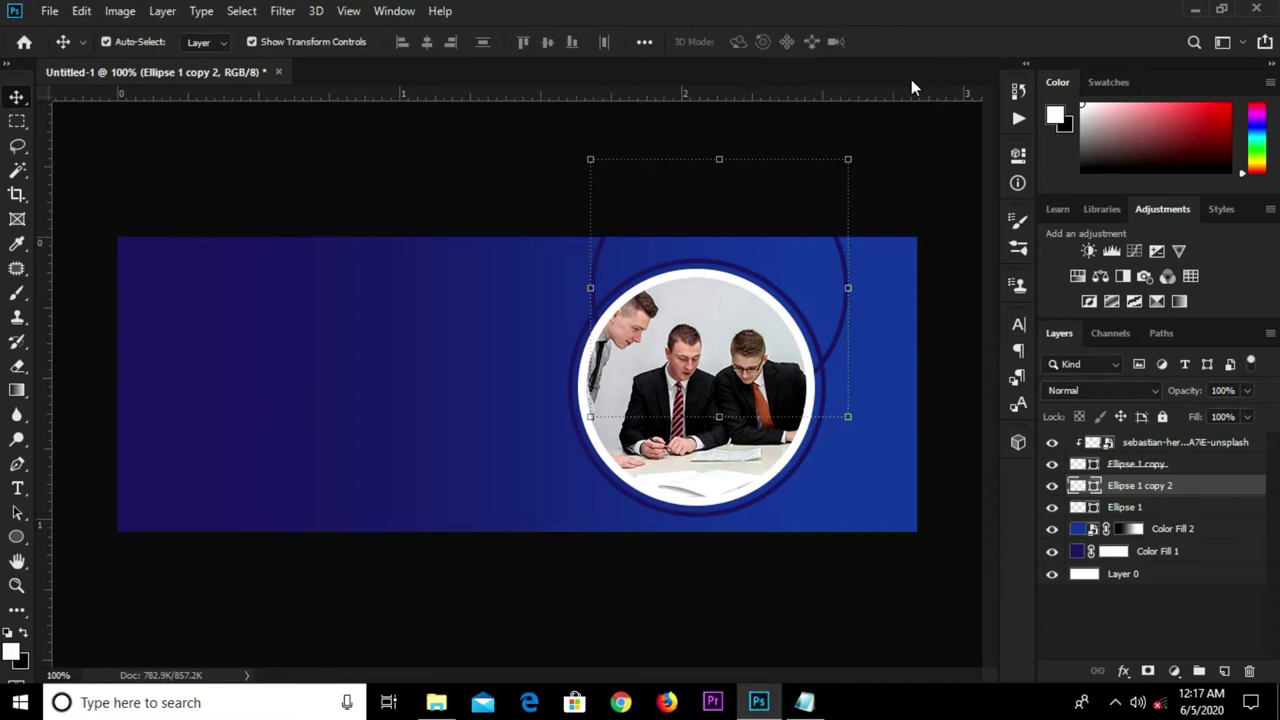
Fill the duplicate circle with yellow and remove its outline.
{"action": "left_click", "coordinate": [16, 536]}
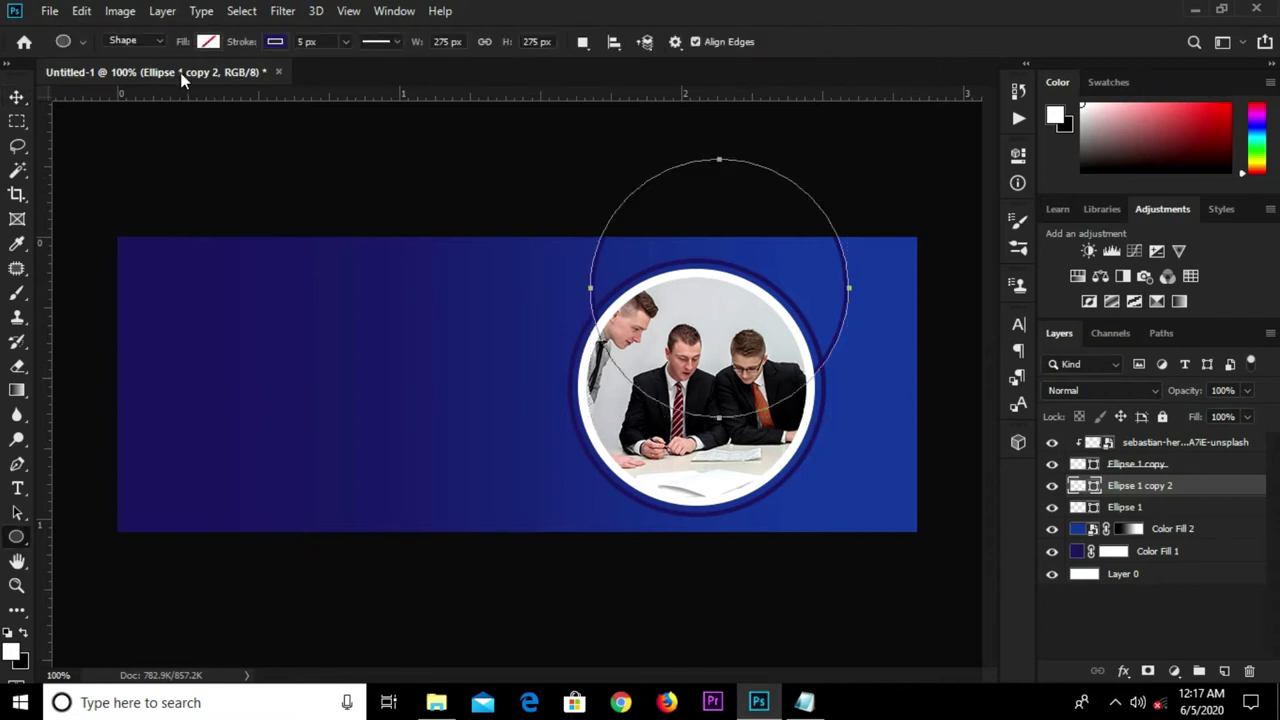
{"action": "left_click", "coordinate": [208, 42]}
{"action": "left_click", "coordinate": [153, 140]}
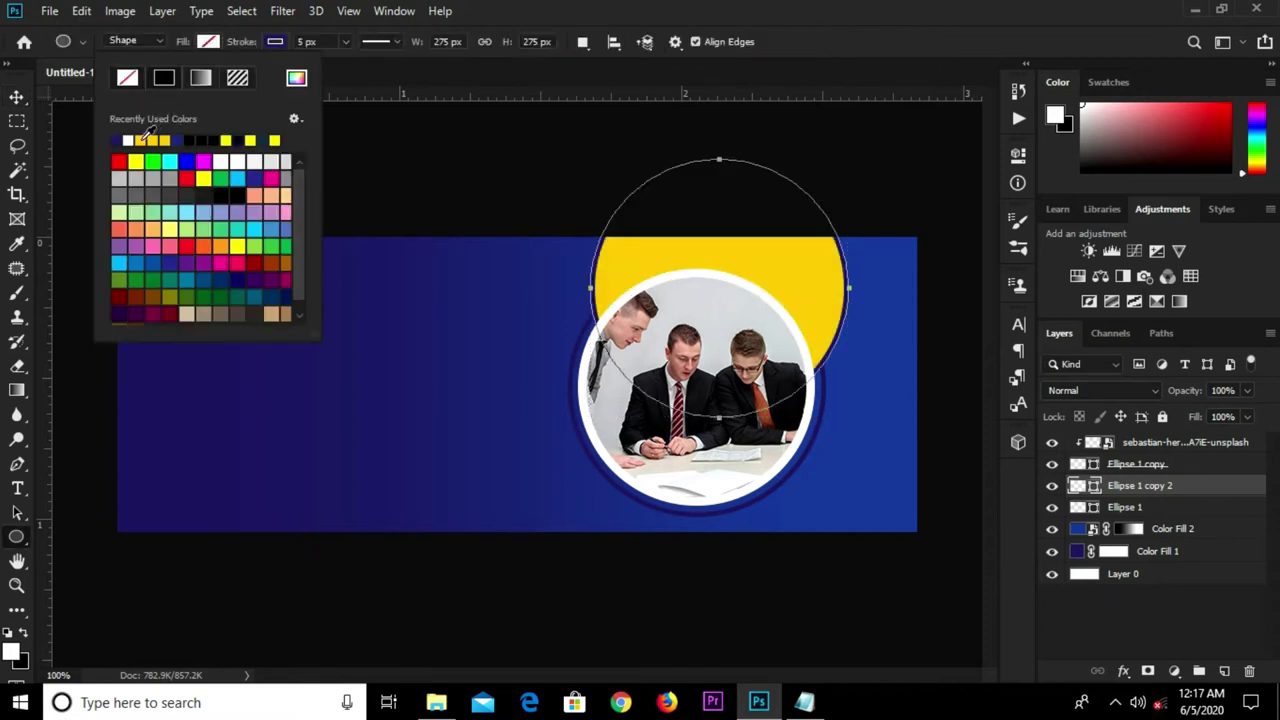
{"action": "left_click", "coordinate": [277, 42]}
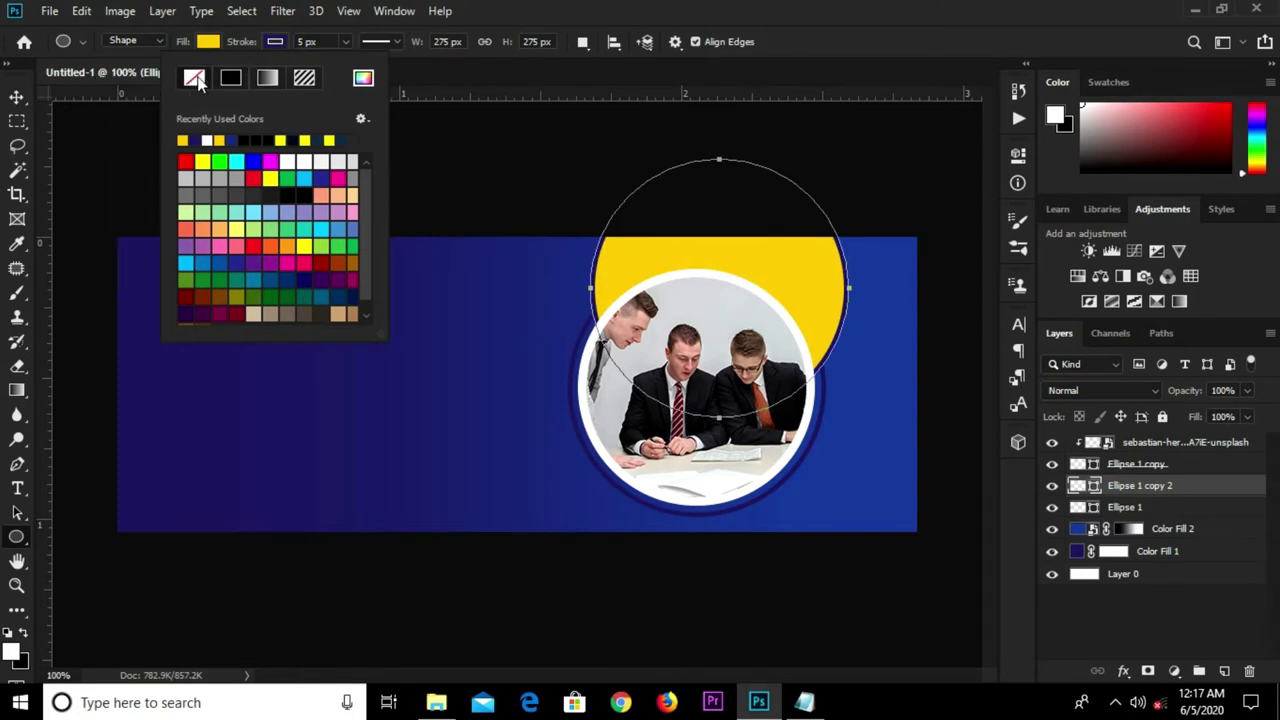
{"action": "left_click", "coordinate": [196, 79]}
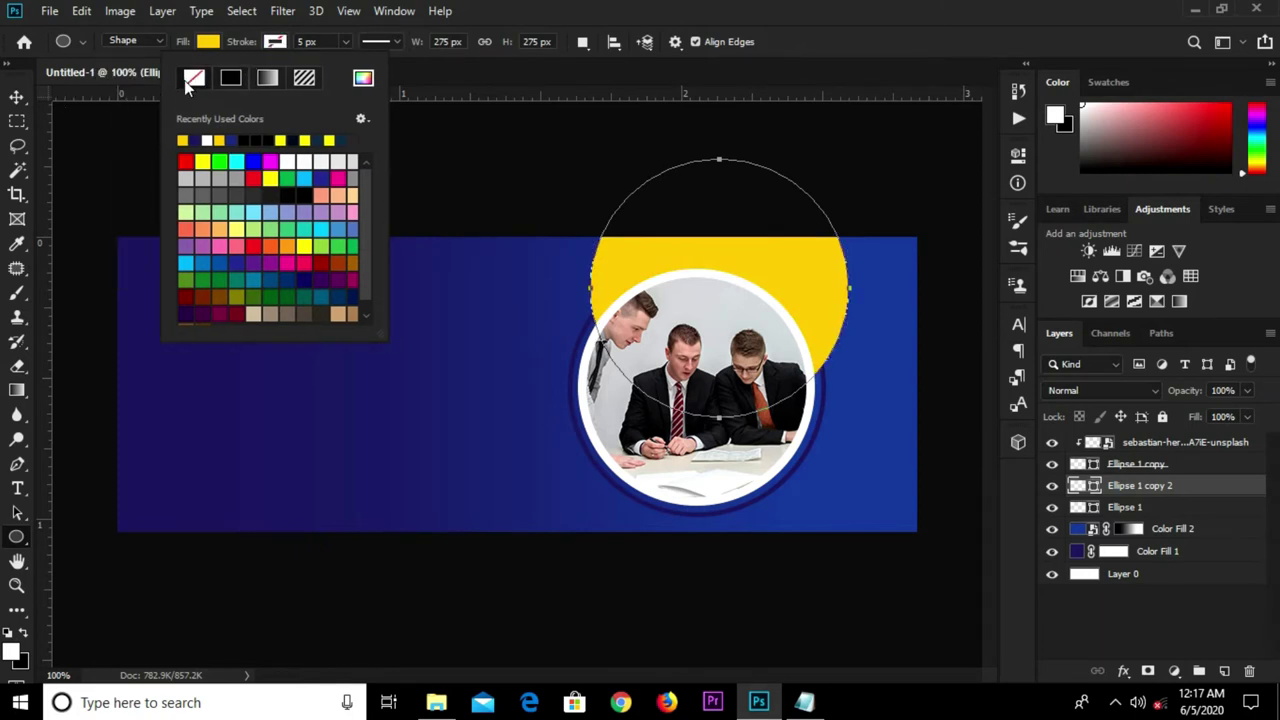
{"action": "left_click", "coordinate": [16, 97]}
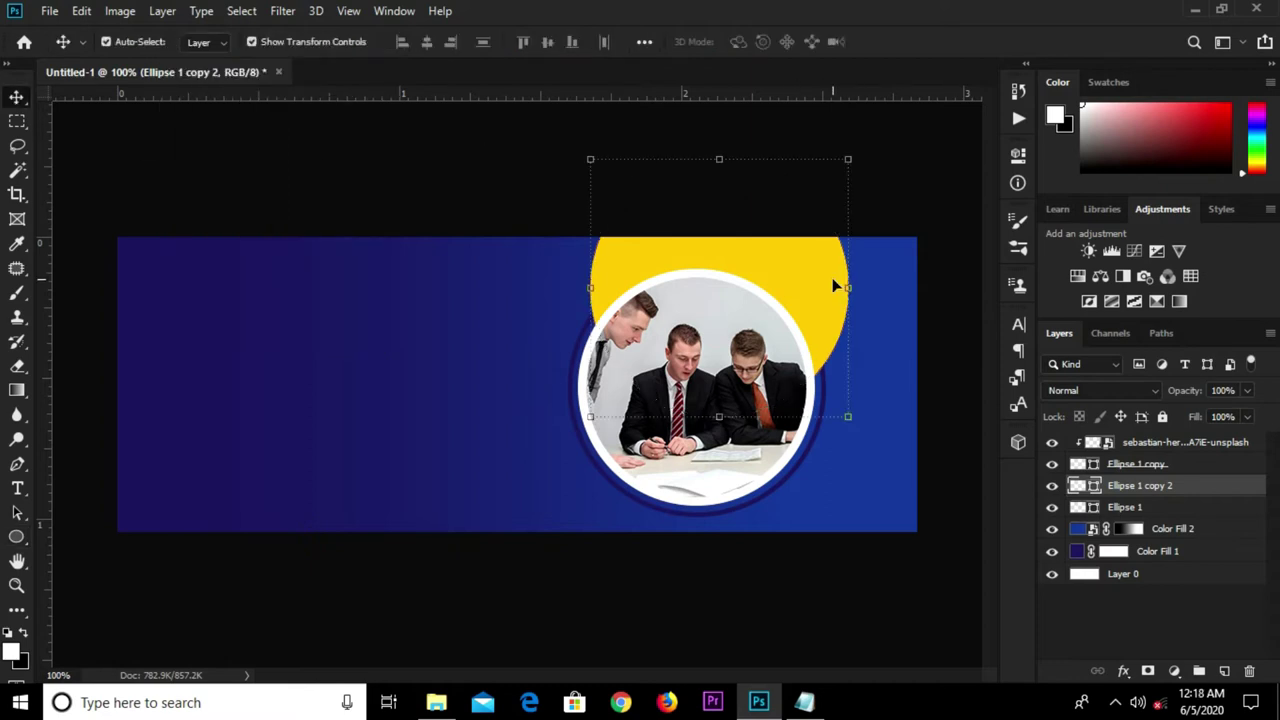
Move the yellow circle's layer below the ring, then resize and position it at top right.
{"action": "left_click_drag", "start_coordinate": [1183, 496], "coordinate": [1172, 515]}
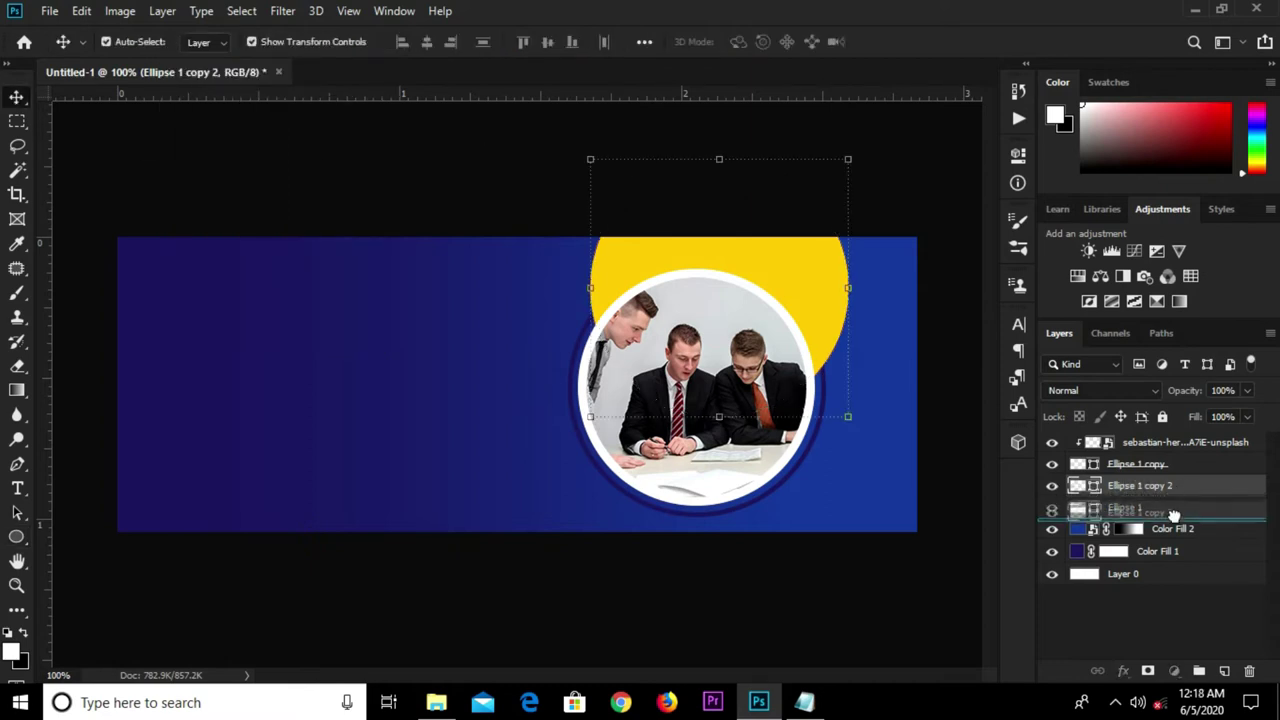
{"action": "key", "text": "ctrl"}
{"action": "key", "text": "ctrl+t"}
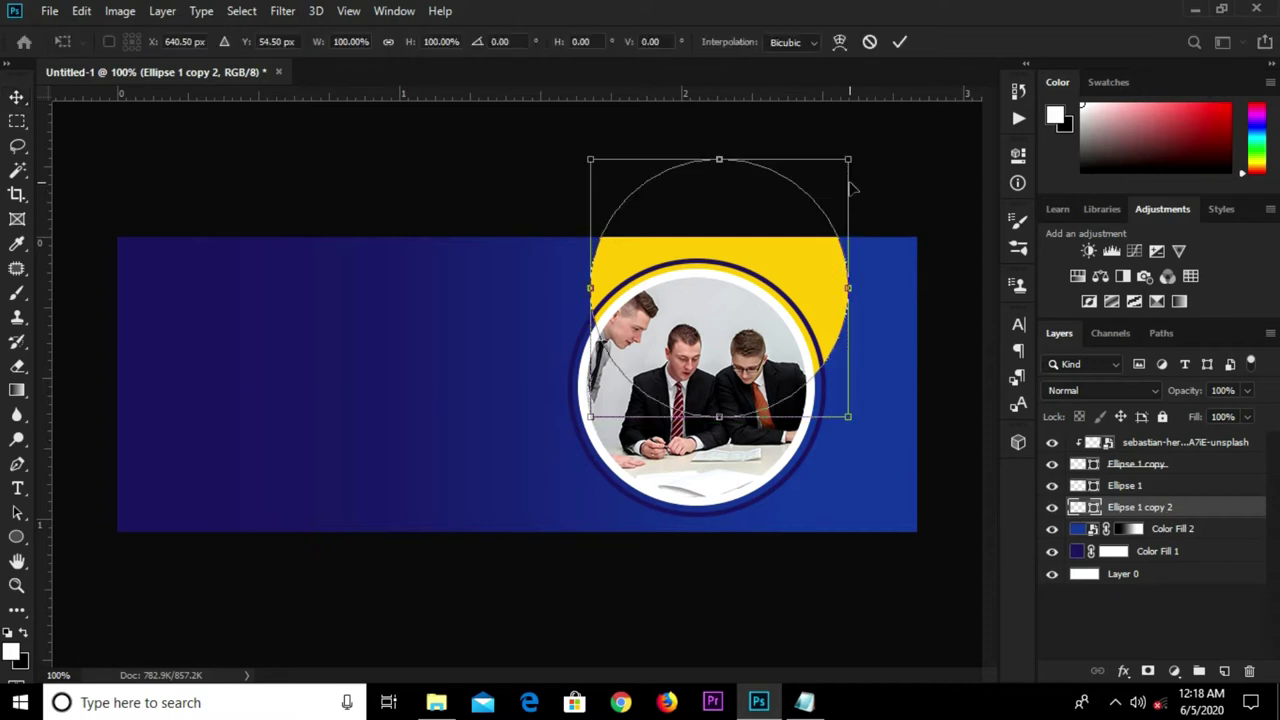
{"action": "mouse_move", "coordinate": [852, 156]}
{"action": "left_mouse_down"}
{"action": "mouse_move", "coordinate": [826, 205]}
{"action": "mouse_move", "coordinate": [806, 203]}
{"action": "left_mouse_up"}
{"action": "mouse_move", "coordinate": [806, 272]}
{"action": "left_mouse_down"}
{"action": "mouse_move", "coordinate": [846, 226]}
{"action": "mouse_move", "coordinate": [844, 254]}
{"action": "left_mouse_up"}
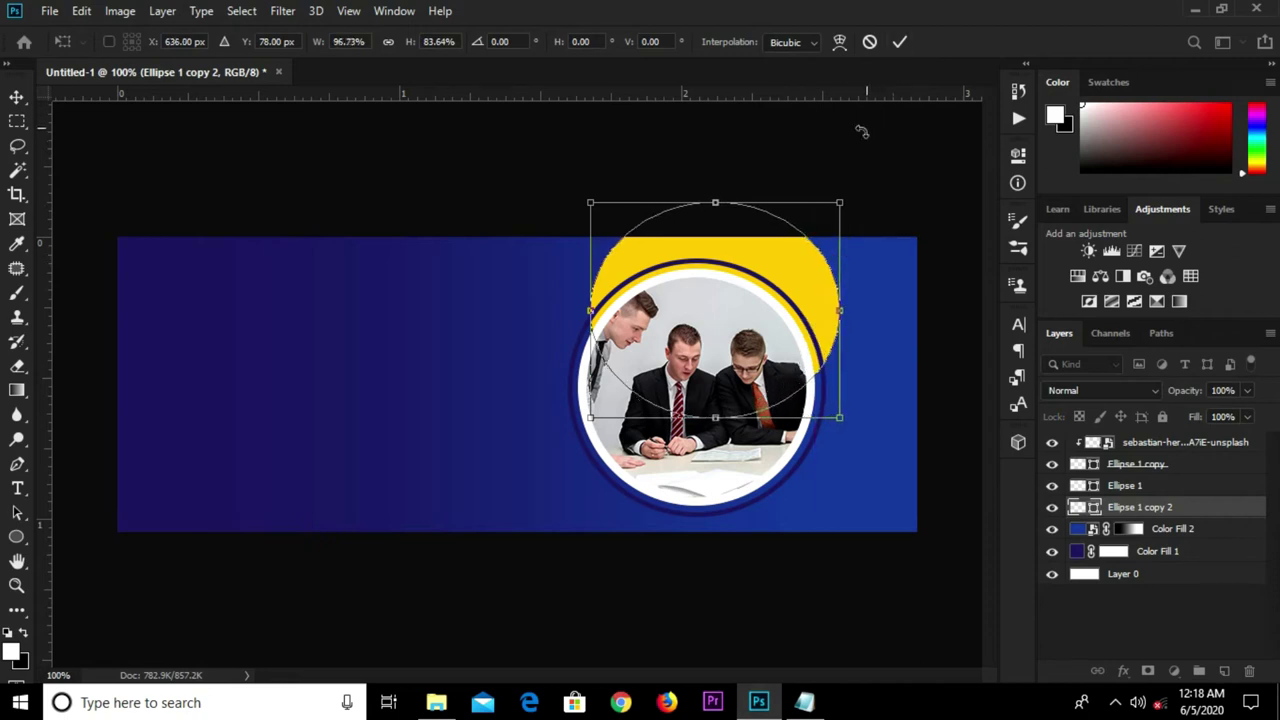
{"action": "left_click", "coordinate": [897, 44]}
{"action": "left_click_drag", "start_coordinate": [840, 203], "coordinate": [848, 159]}
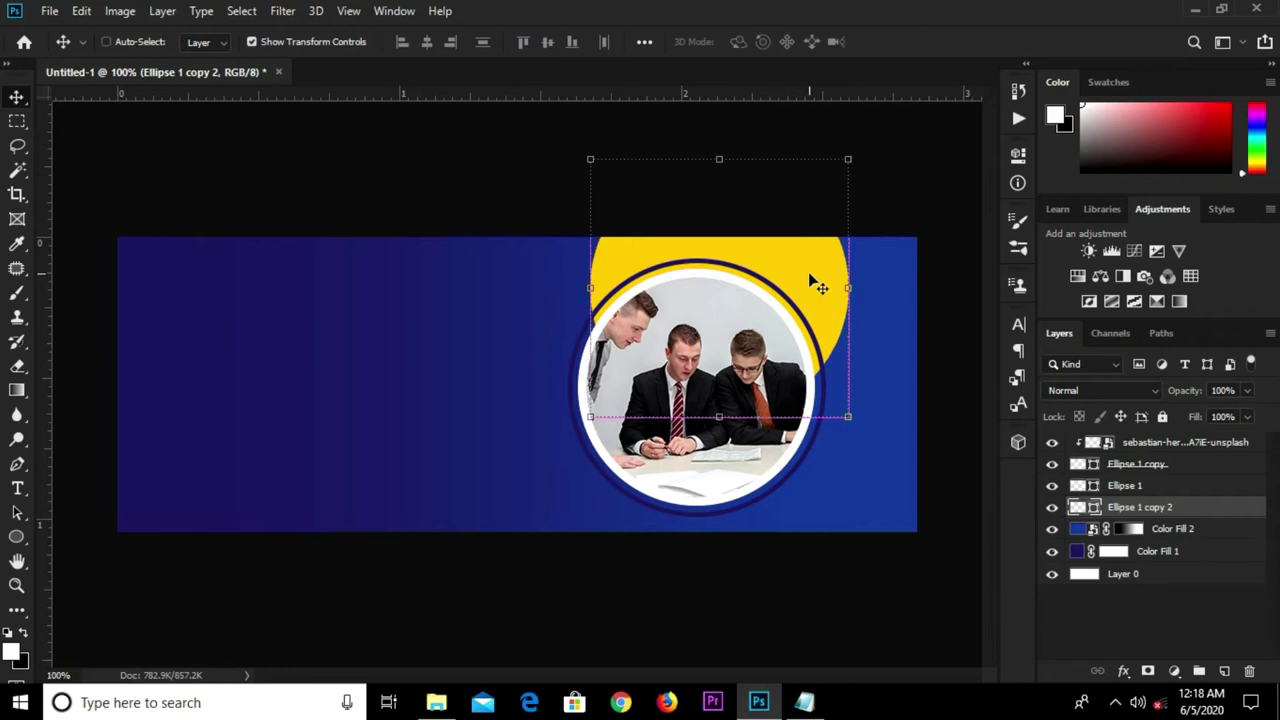
{"action": "key", "text": "ctrl+t"}
{"action": "left_click_drag", "start_coordinate": [849, 162], "coordinate": [811, 203]}
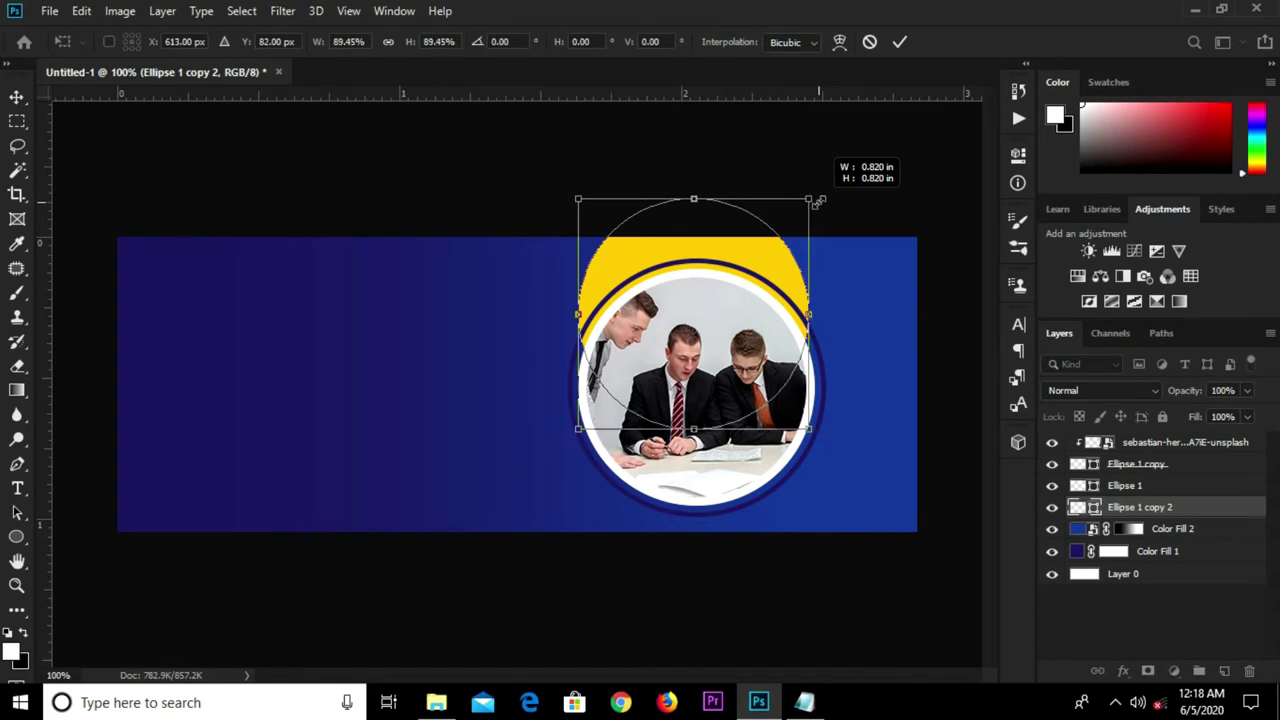
{"action": "left_click_drag", "start_coordinate": [784, 264], "coordinate": [850, 236]}
{"action": "left_click", "coordinate": [900, 42]}
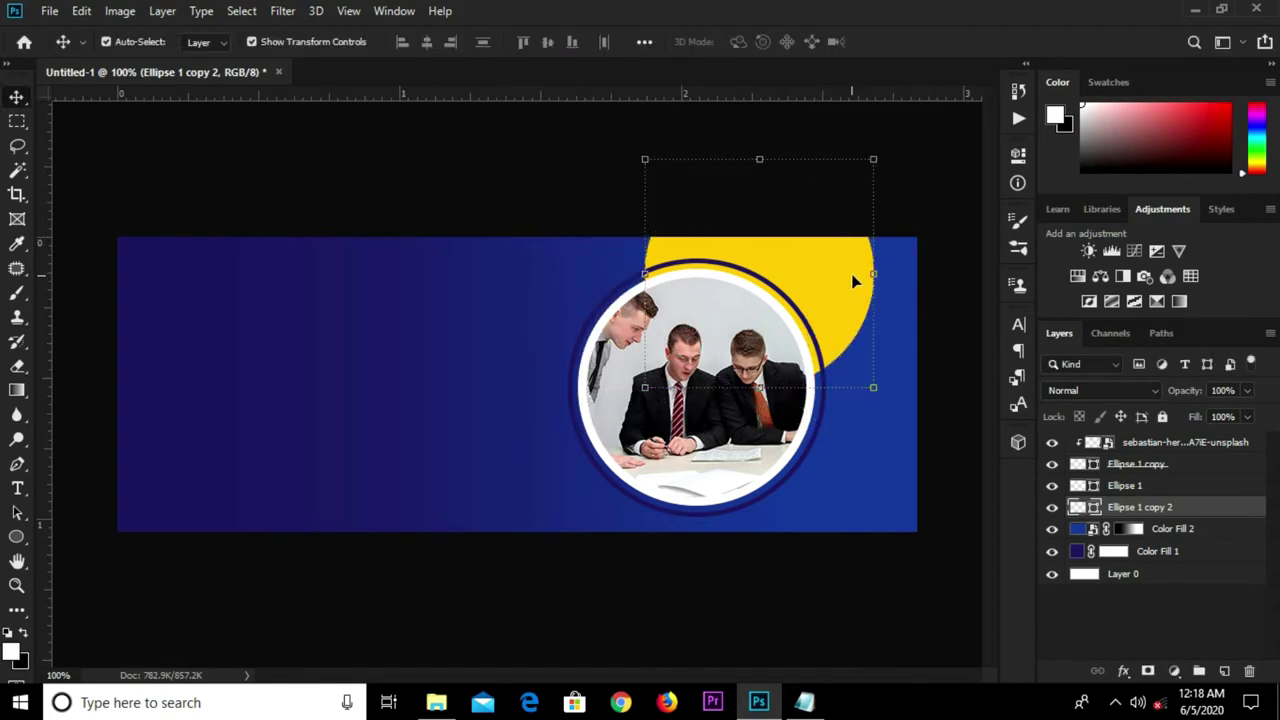
{"action": "mouse_move", "coordinate": [826, 264]}
{"action": "left_mouse_down"}
{"action": "mouse_move", "coordinate": [797, 262]}
{"action": "mouse_move", "coordinate": [823, 268]}
{"action": "left_mouse_up"}
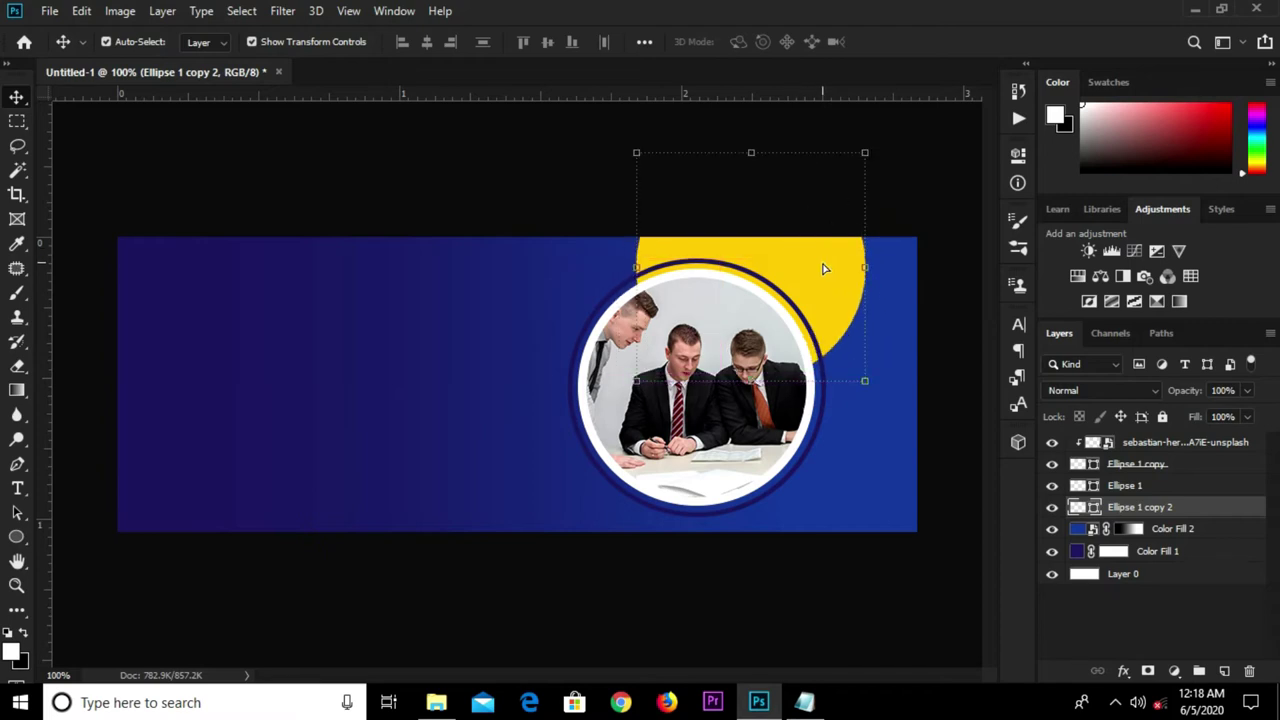
Duplicate the yellow circle and move the copy below the photo ring.
{"action": "key", "text": "ctrl+j"}
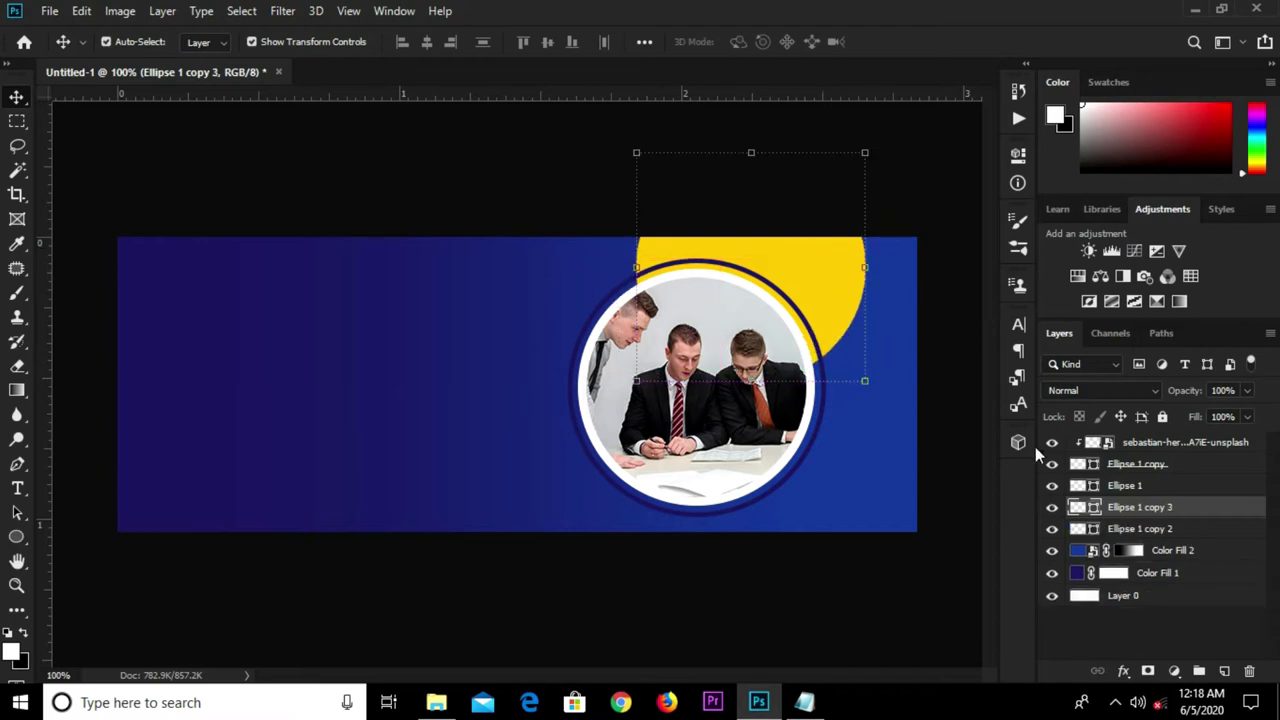
{"action": "left_click", "coordinate": [1131, 532]}
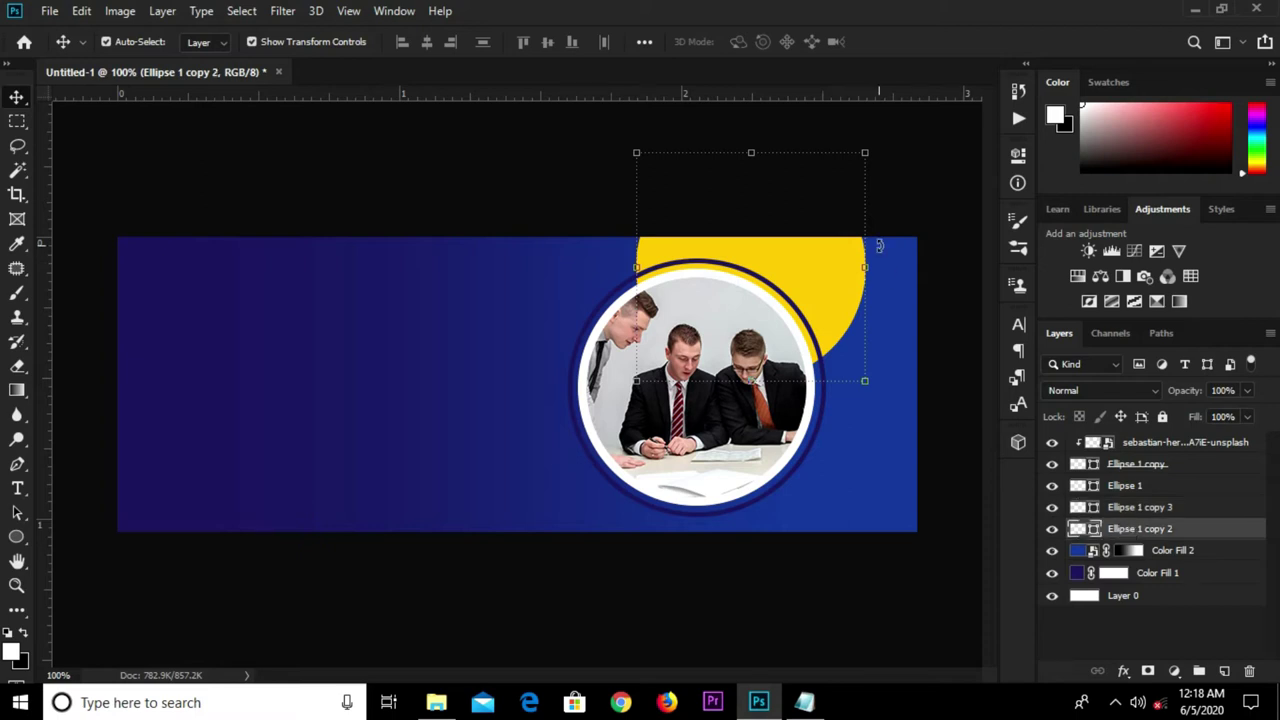
{"action": "left_click_drag", "start_coordinate": [845, 262], "coordinate": [748, 522]}
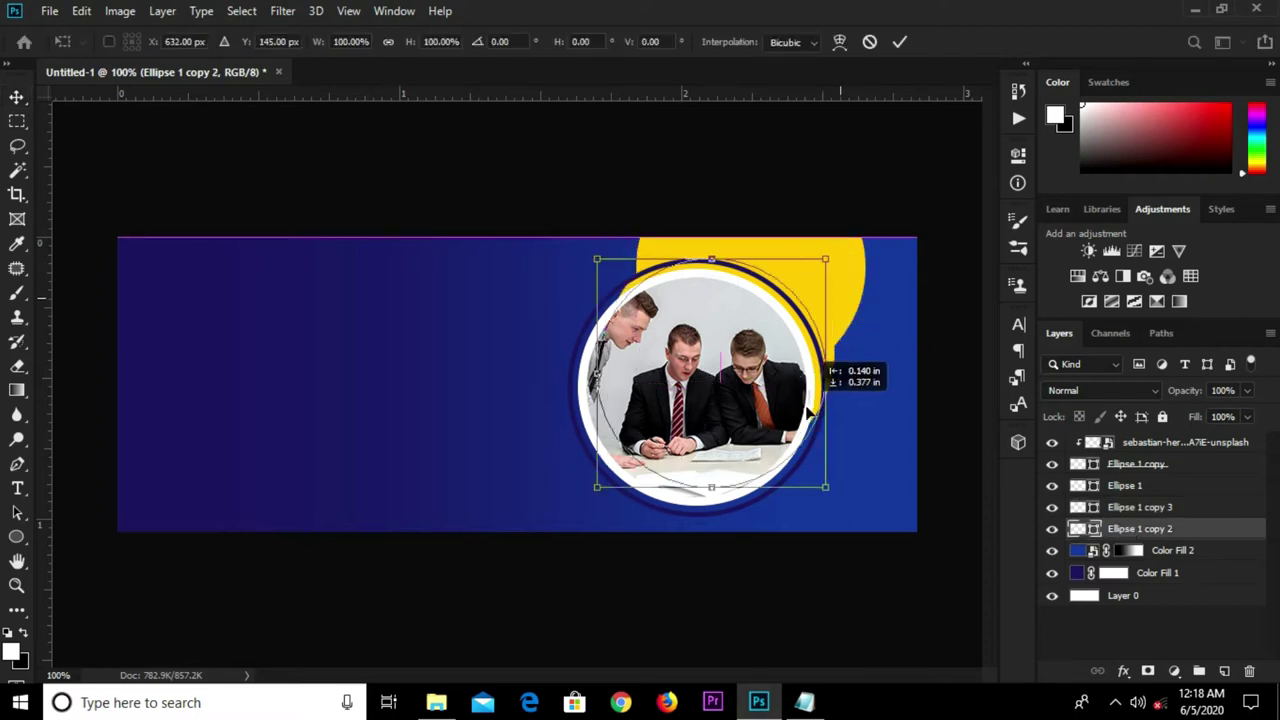
{"action": "left_click_drag", "start_coordinate": [748, 522], "coordinate": [763, 532]}
{"action": "left_click_drag", "start_coordinate": [575, 488], "coordinate": [566, 514]}
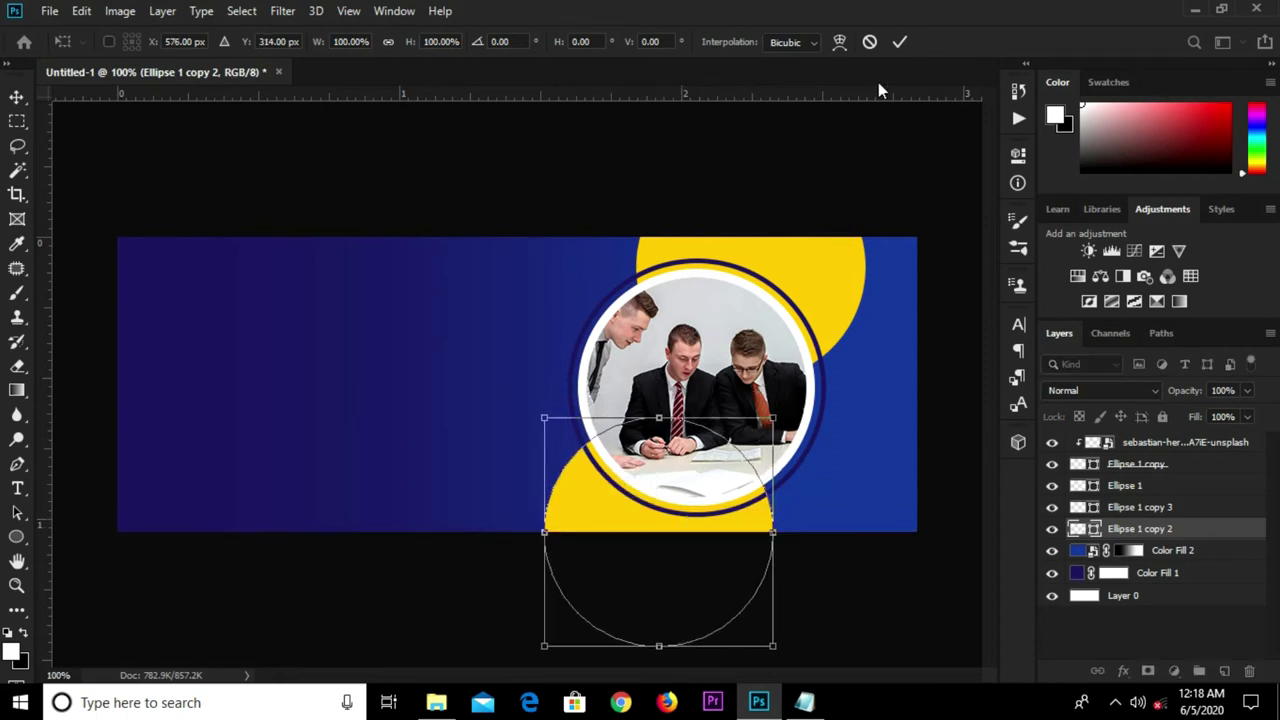
{"action": "left_click", "coordinate": [899, 41]}
{"action": "left_click", "coordinate": [788, 153]}
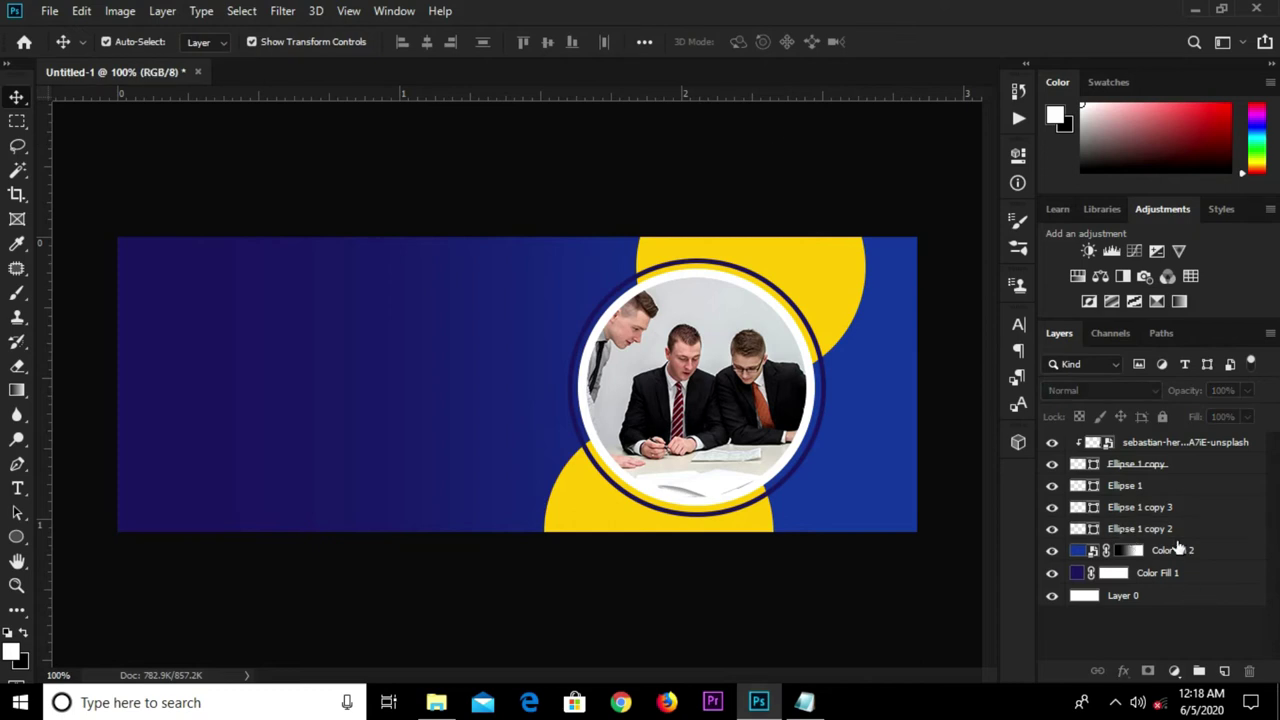
{"action": "left_click", "coordinate": [1183, 553]}
Add a new empty layer and choose a halftone brush preset.
{"action": "left_click", "coordinate": [1224, 671]}
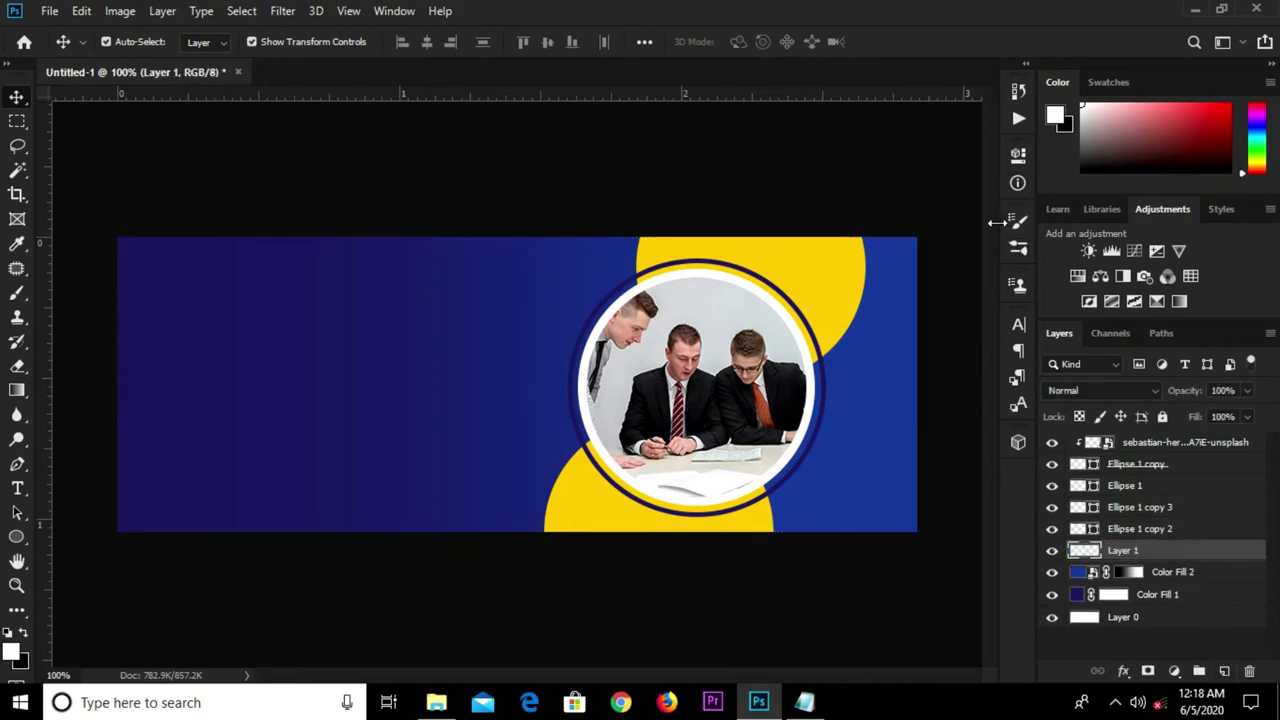
{"action": "left_click", "coordinate": [17, 300]}
{"action": "left_click", "coordinate": [62, 284]}
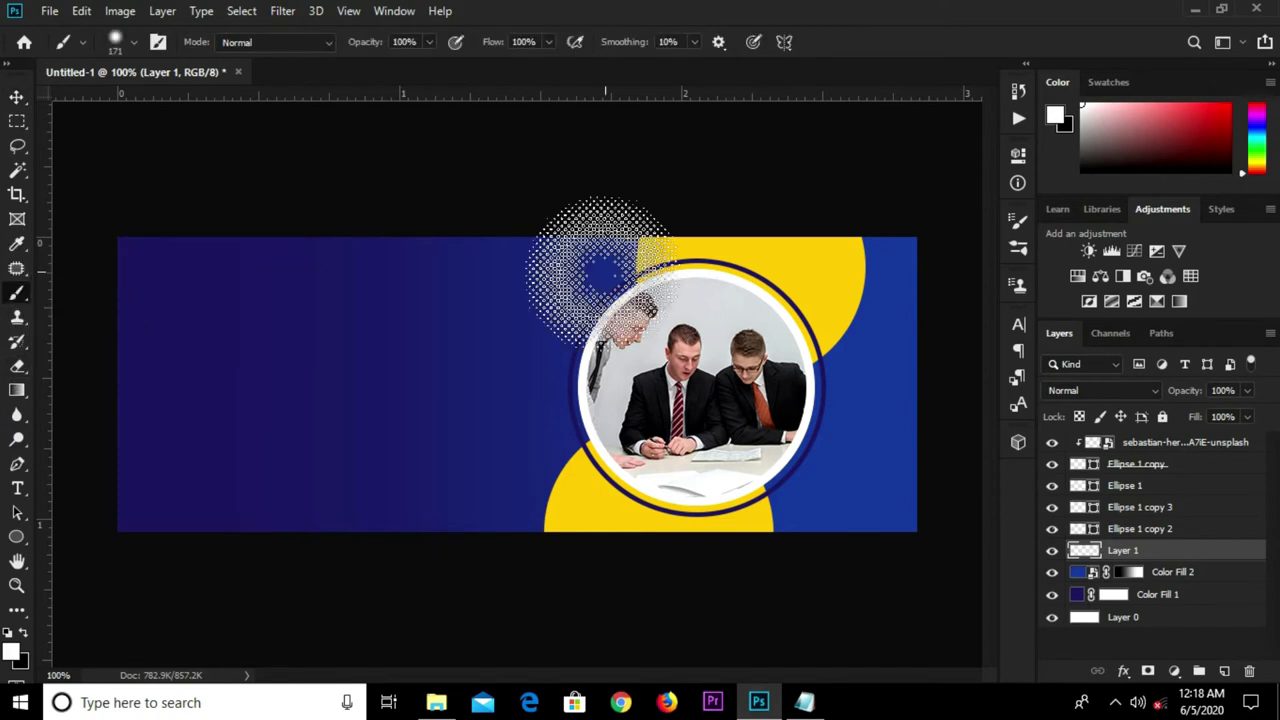
{"action": "left_click", "coordinate": [1020, 221]}
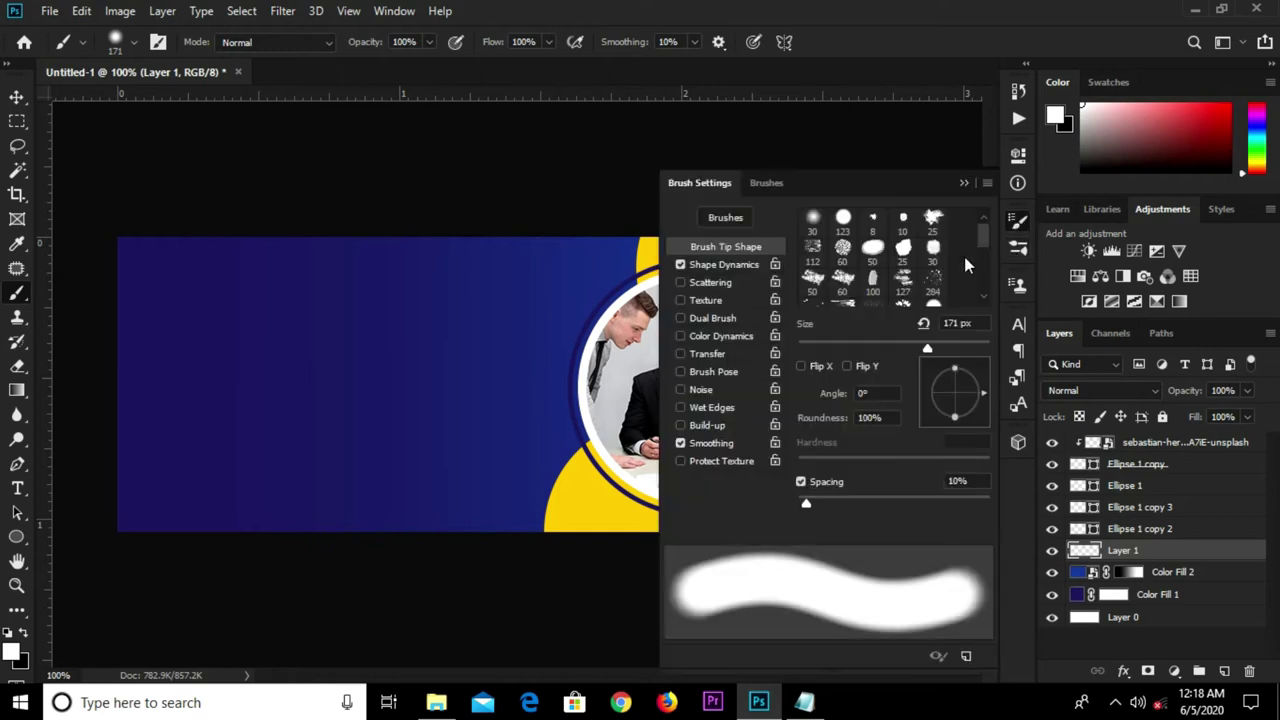
{"action": "mouse_move", "coordinate": [981, 231]}
{"action": "left_mouse_down"}
{"action": "mouse_move", "coordinate": [984, 284]}
{"action": "mouse_move", "coordinate": [985, 263]}
{"action": "left_mouse_up"}
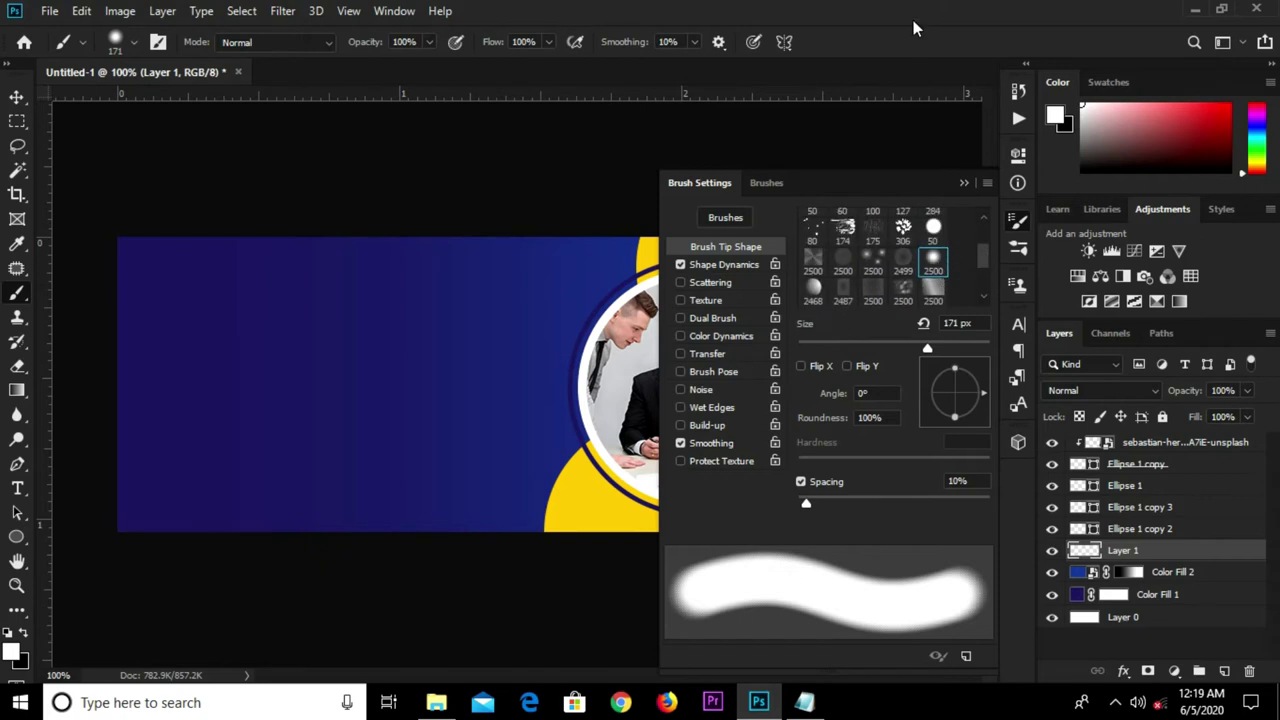
Stamp white halftone dots on Layer 1 right of the photo ring, ready to transform.
{"action": "left_click", "coordinate": [966, 182]}
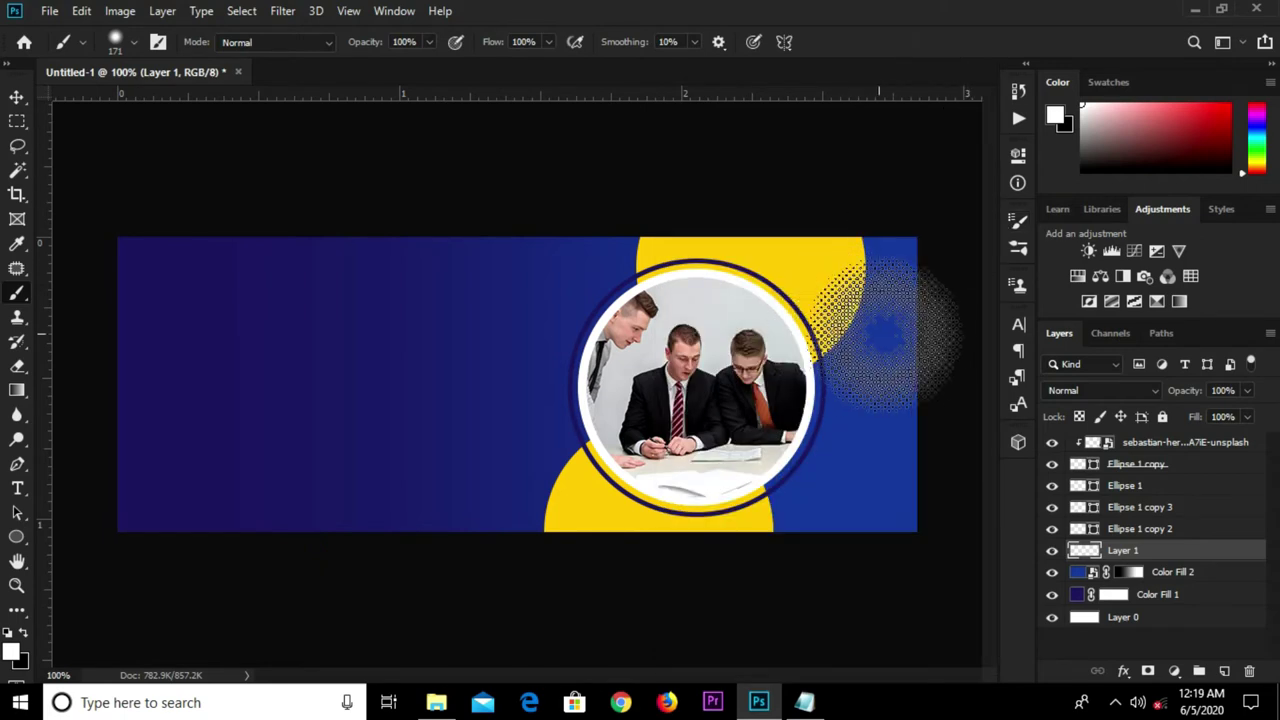
{"action": "left_click", "coordinate": [878, 394]}
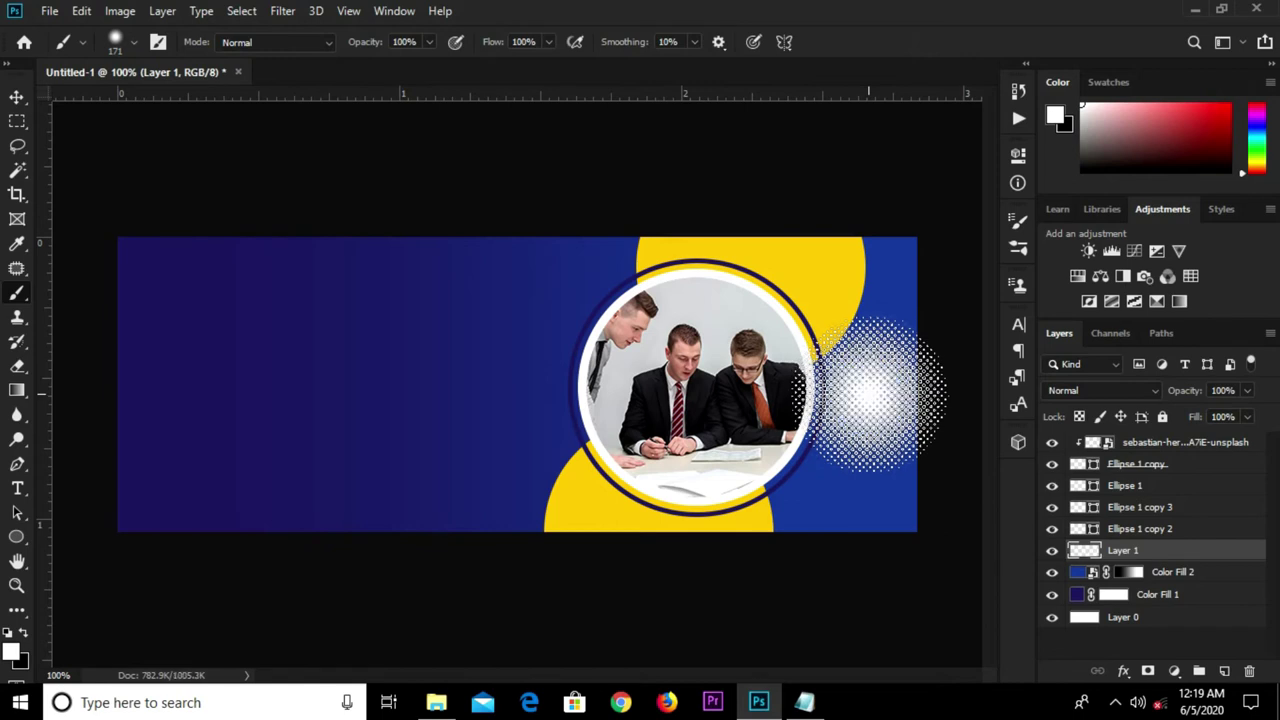
{"action": "key", "text": "v"}
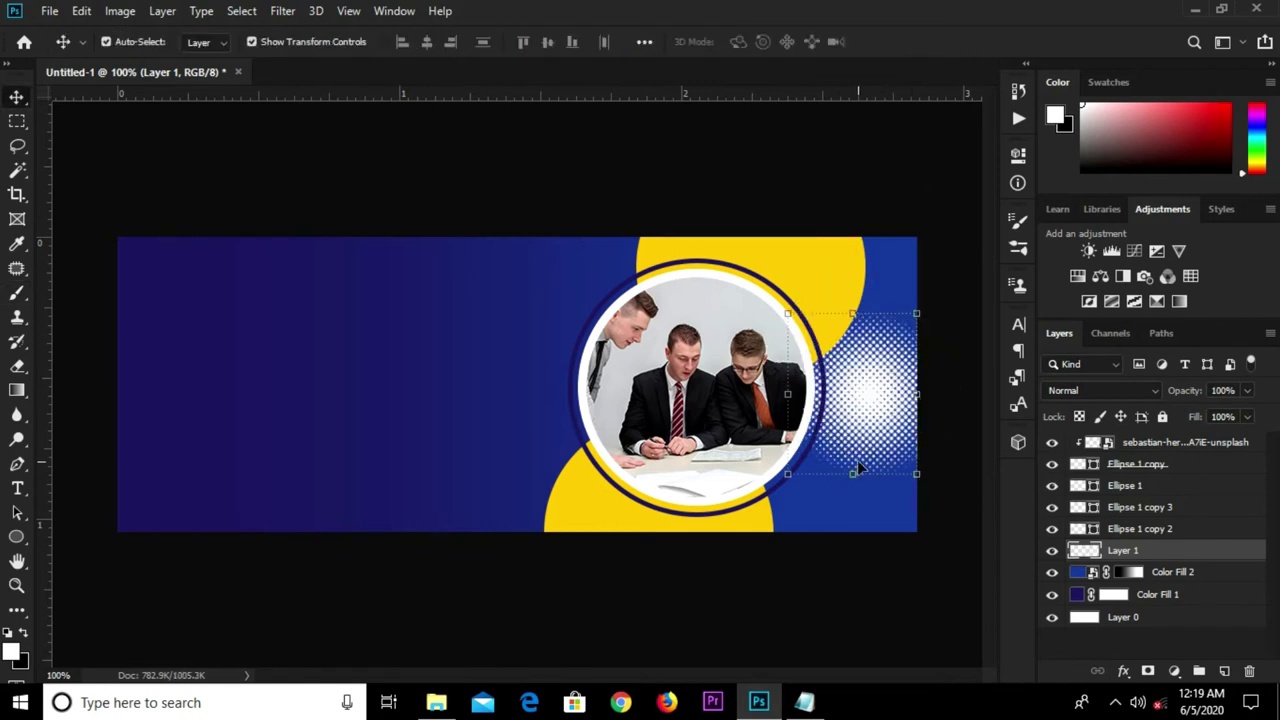
{"action": "key", "text": "ctrl+t"}
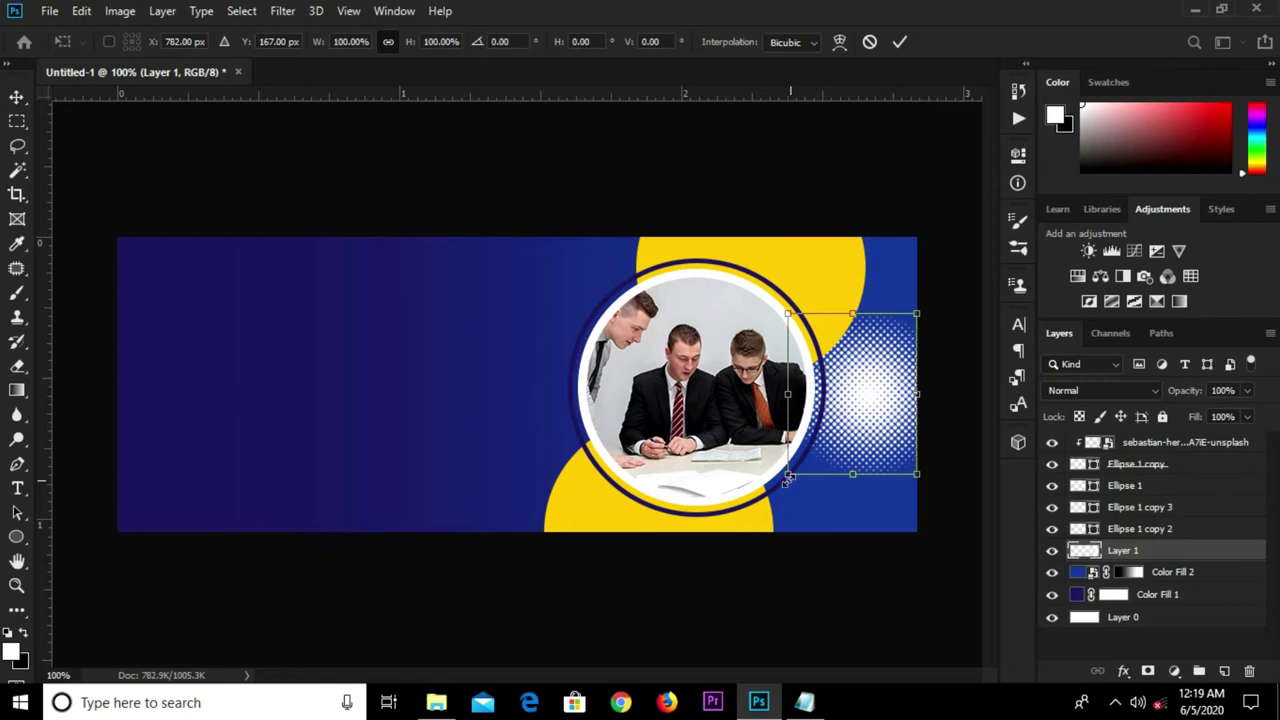
Enlarge the halftone pattern to about 219% so it spans the banner's right edge.
{"action": "left_click_drag", "start_coordinate": [793, 470], "coordinate": [712, 563]}
{"action": "mouse_move", "coordinate": [915, 312]}
{"action": "left_mouse_down"}
{"action": "mouse_move", "coordinate": [959, 281]}
{"action": "mouse_move", "coordinate": [941, 278]}
{"action": "mouse_move", "coordinate": [899, 188]}
{"action": "left_mouse_up"}
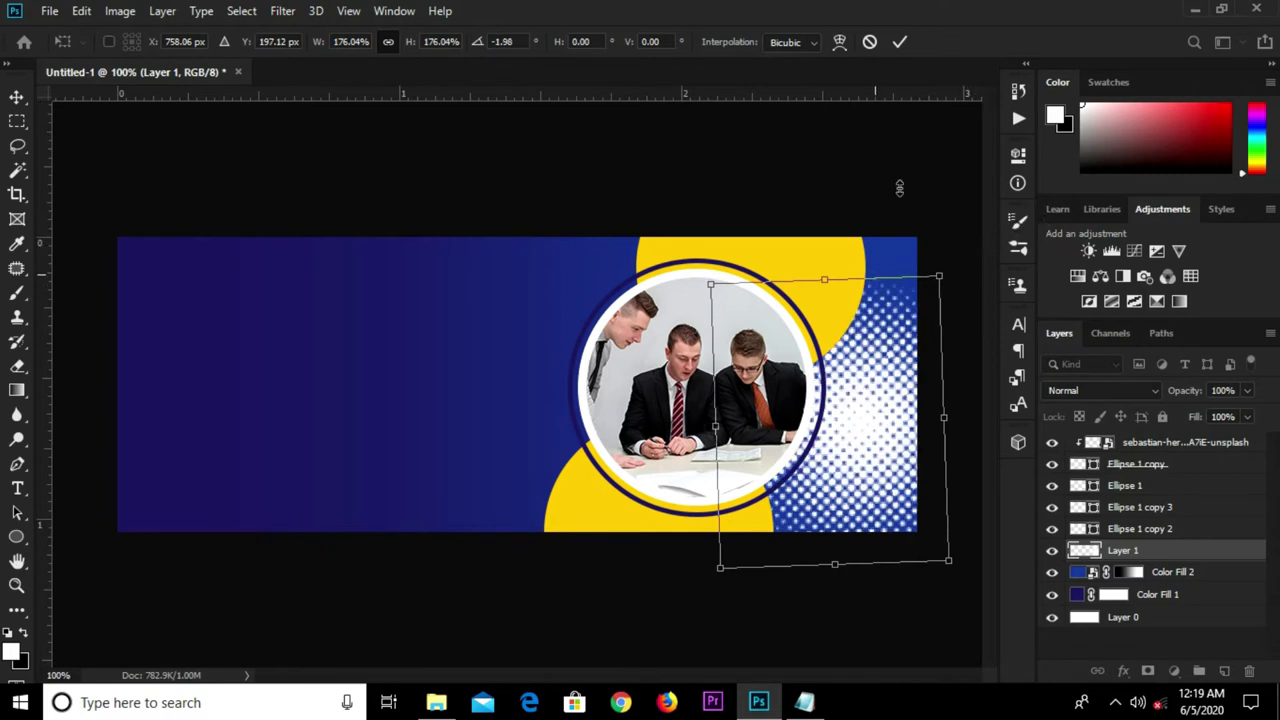
{"action": "left_click", "coordinate": [902, 43]}
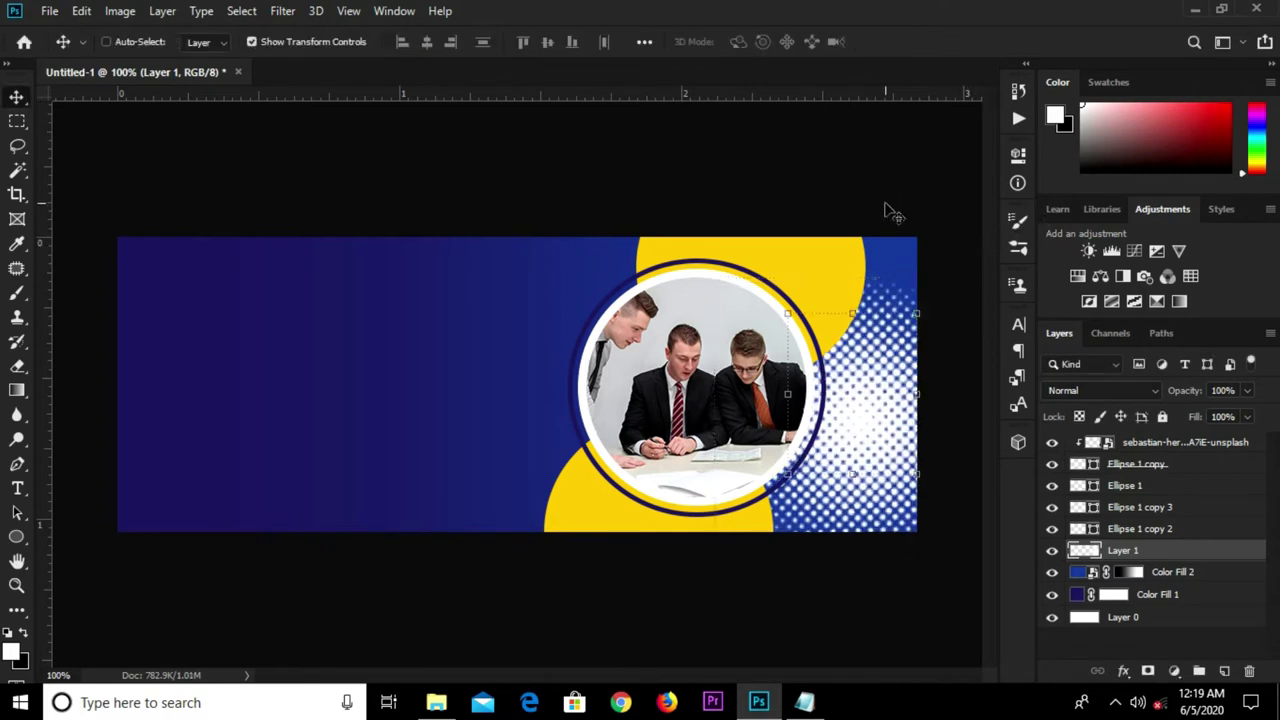
{"action": "key", "text": "ctrl+z"}
{"action": "key", "text": "ctrl+t"}
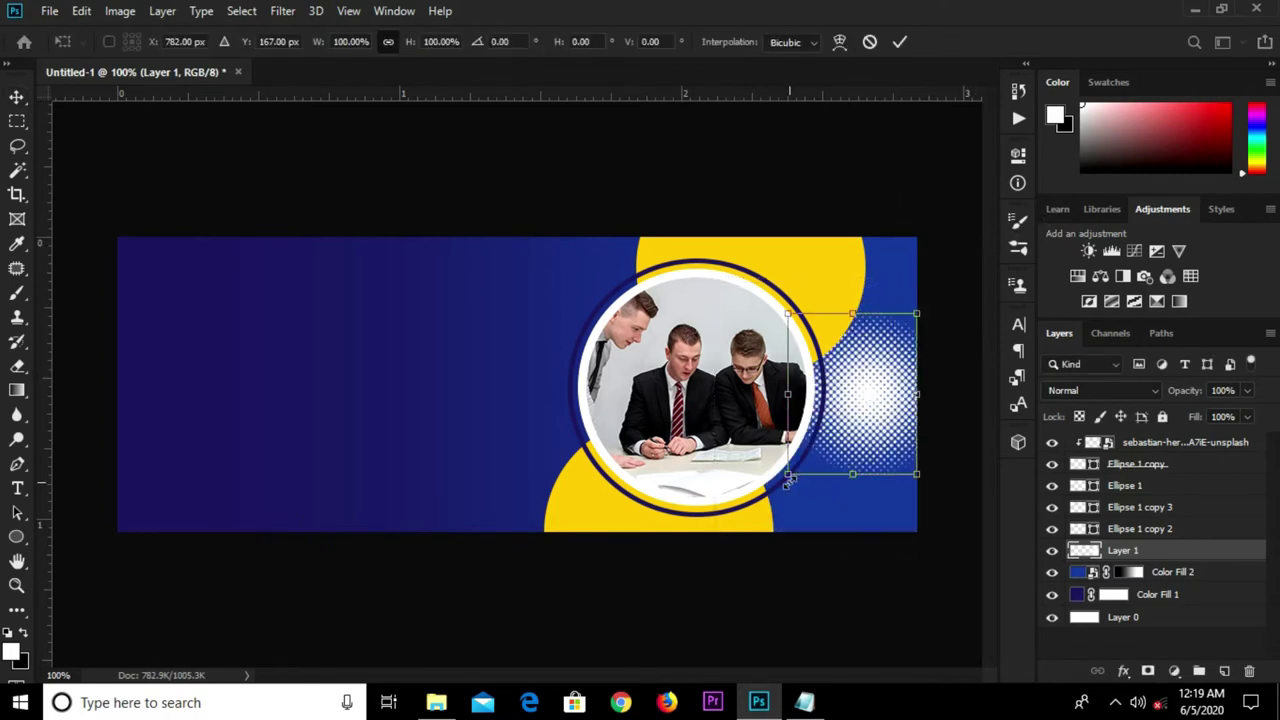
{"action": "left_click_drag", "start_coordinate": [789, 475], "coordinate": [711, 568]}
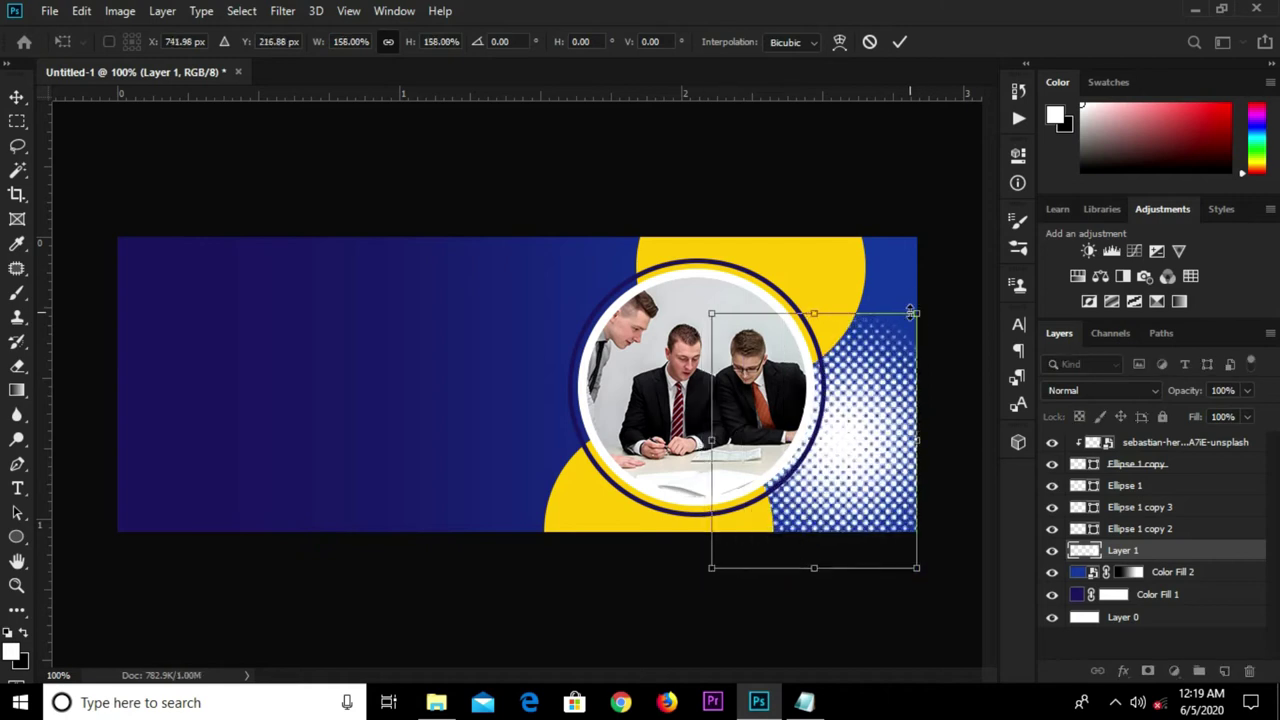
{"action": "left_click_drag", "start_coordinate": [912, 311], "coordinate": [995, 212]}
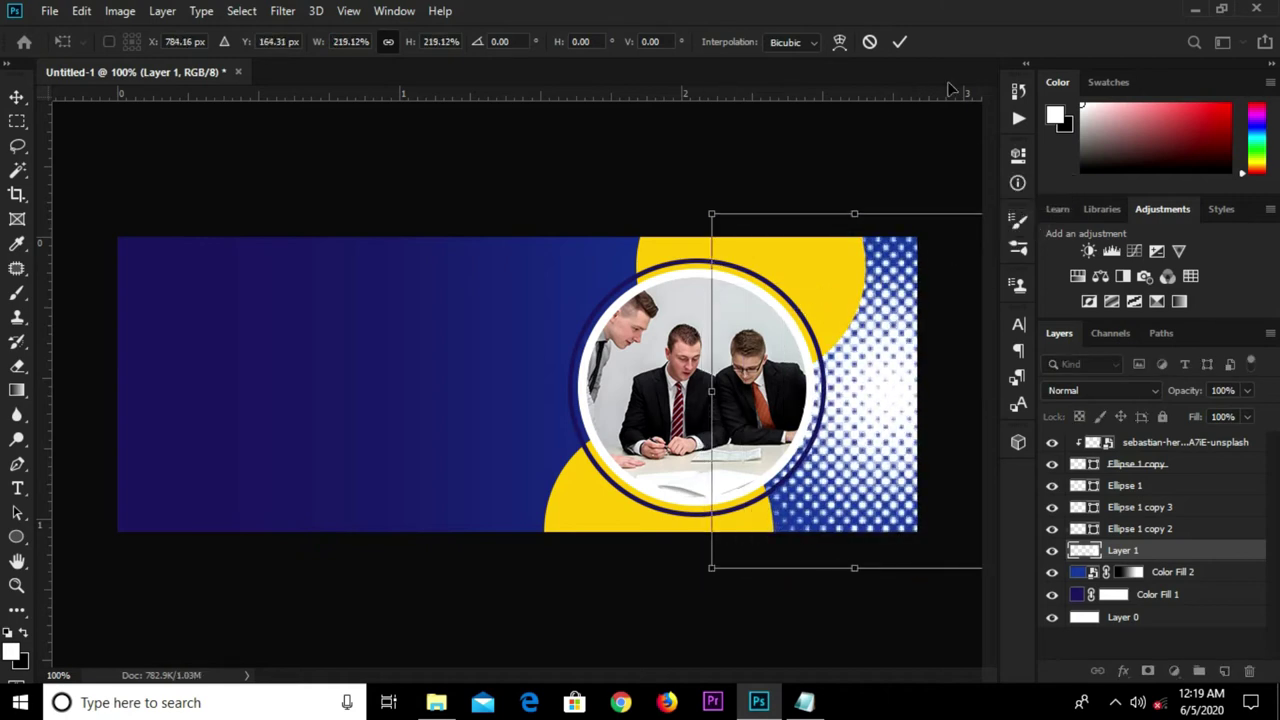
{"action": "left_click", "coordinate": [900, 43]}
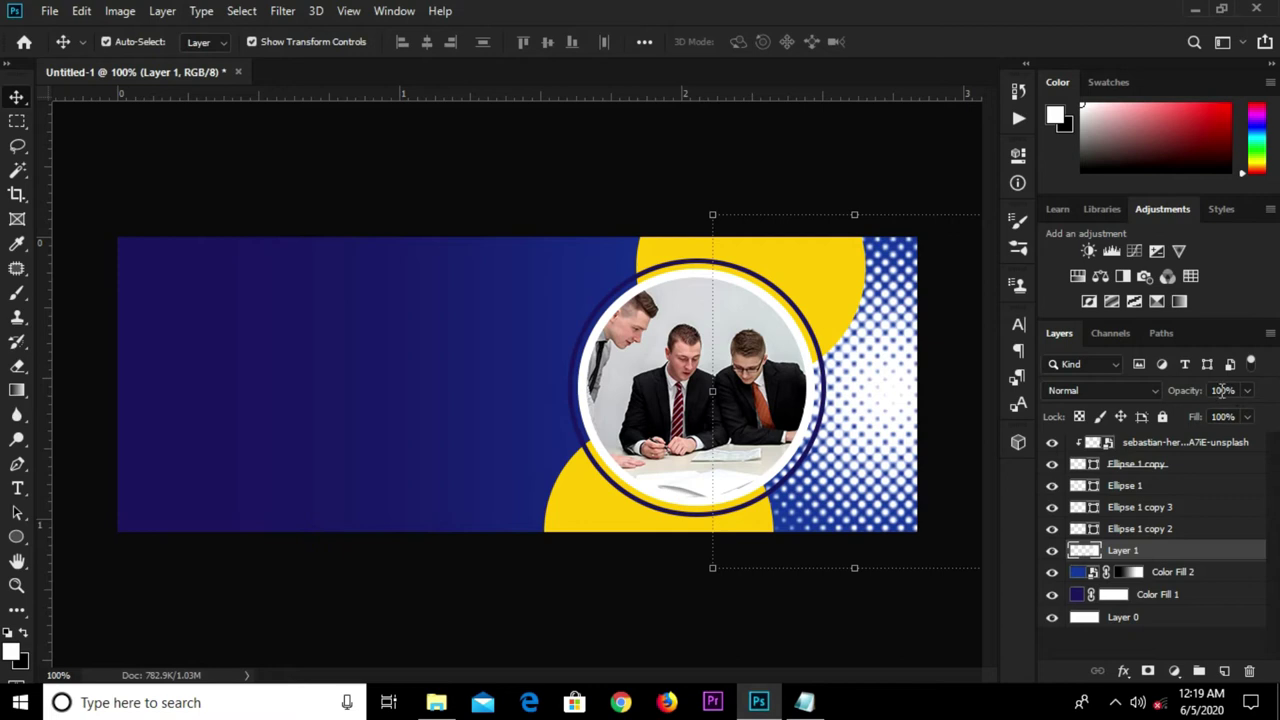
Set the halftone layer's opacity to 15% and deselect it.
{"action": "left_click", "coordinate": [1222, 390]}
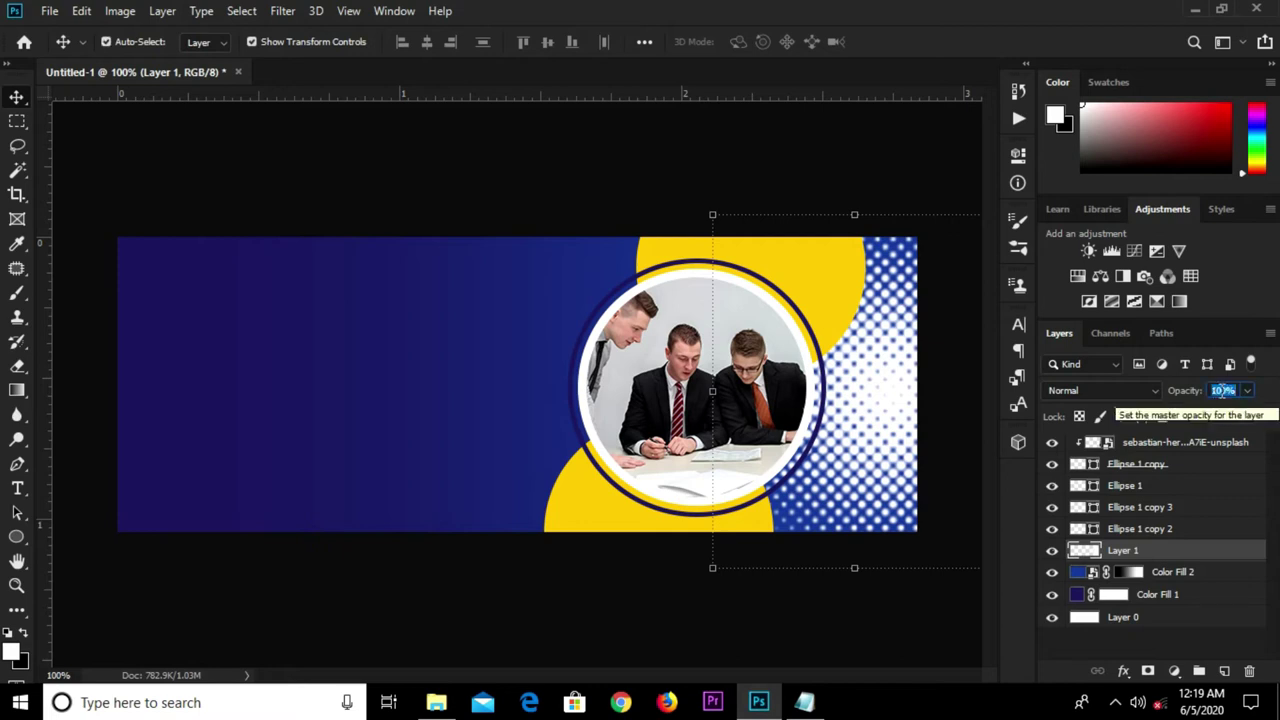
{"action": "type", "text": "15"}
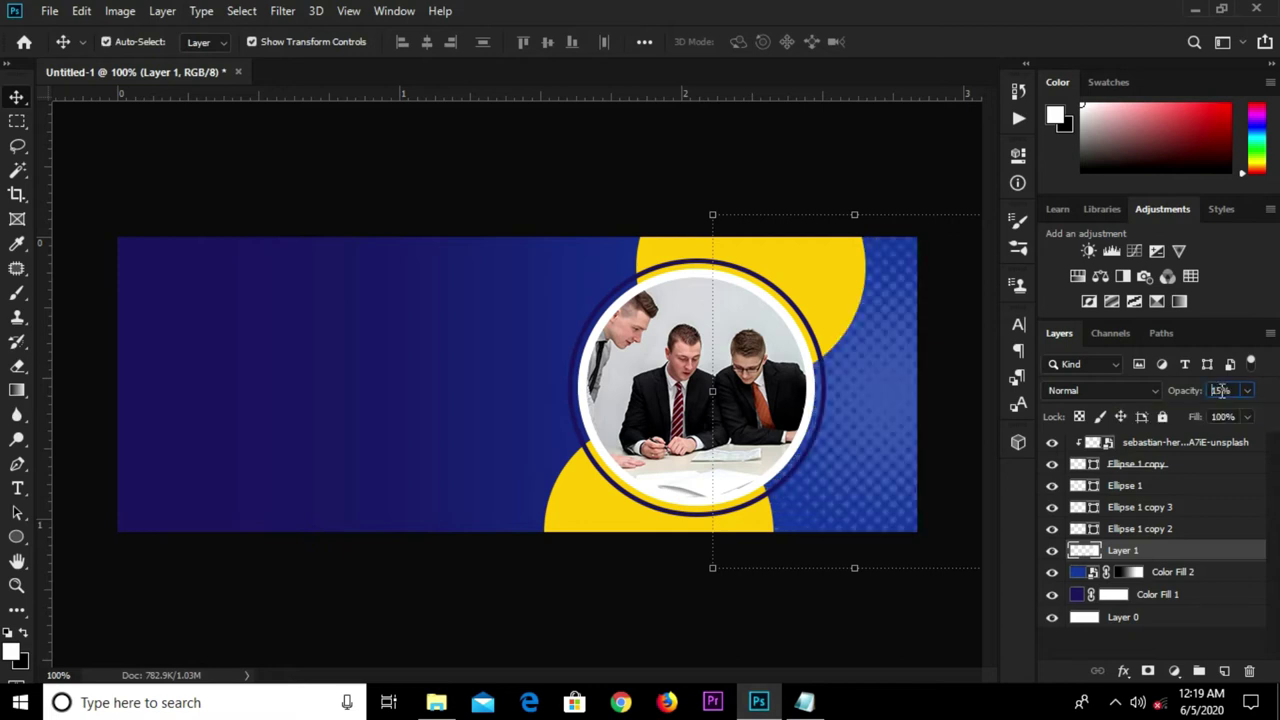
{"action": "left_click", "coordinate": [643, 178]}
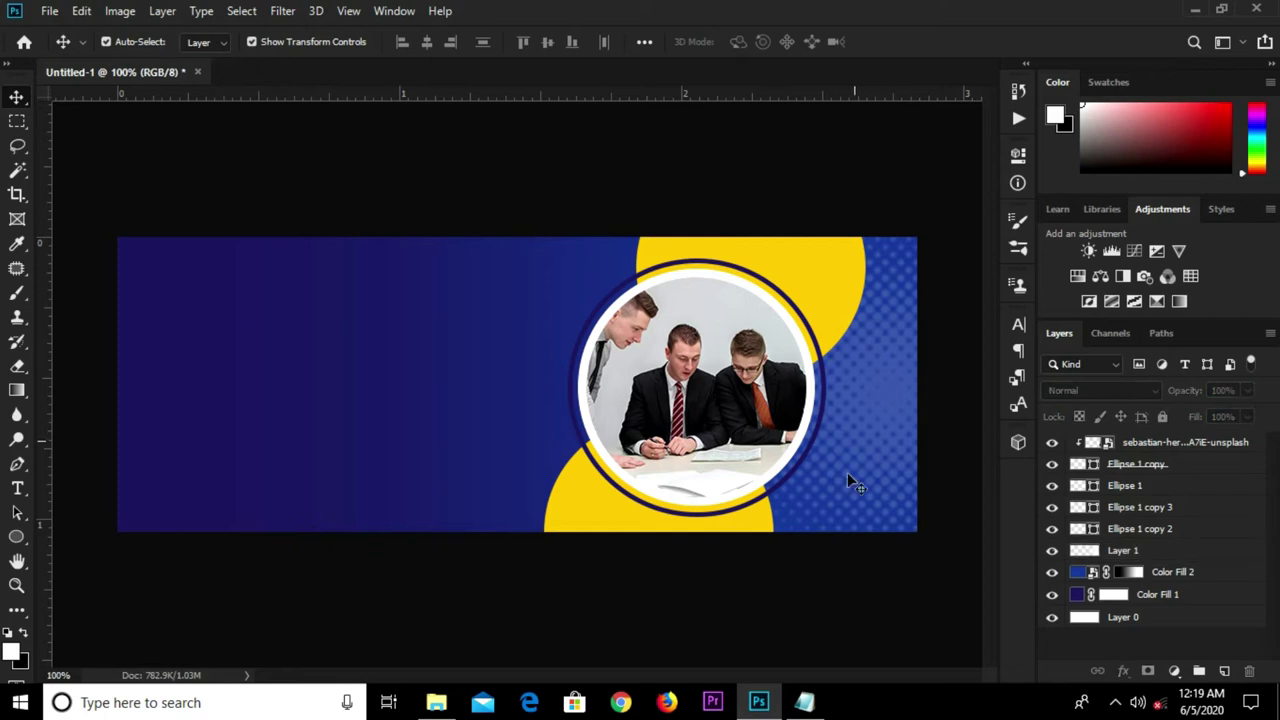
Copy the word 'Grow' from the facebook notes in Notepad.
{"action": "left_click", "coordinate": [804, 702]}
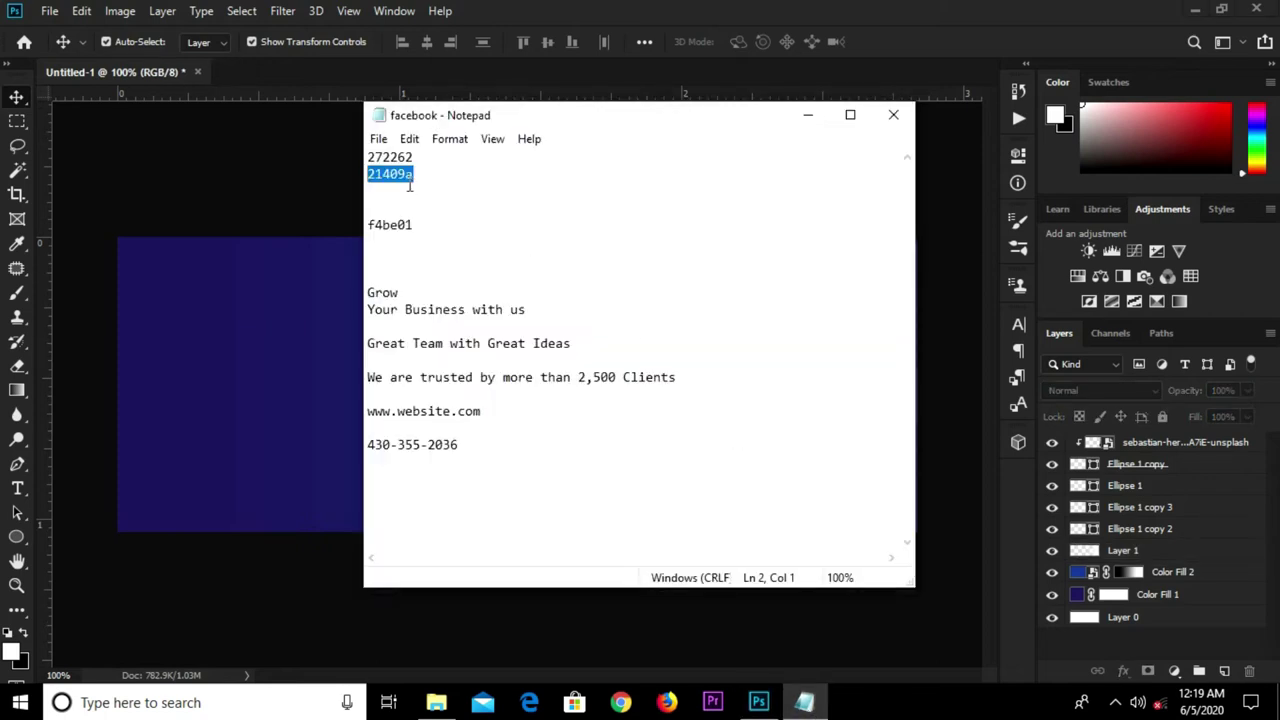
{"action": "left_click_drag", "start_coordinate": [383, 293], "coordinate": [366, 293]}
{"action": "right_click", "coordinate": [398, 292]}
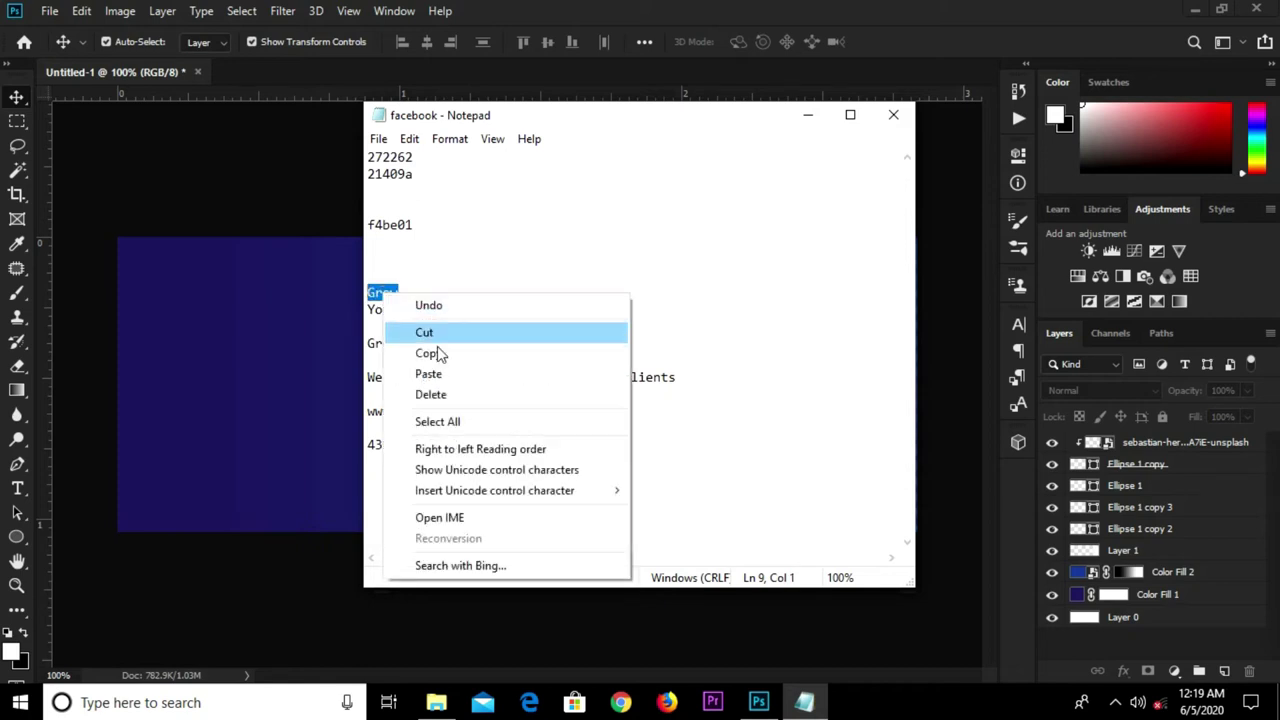
{"action": "left_click", "coordinate": [436, 358]}
{"action": "left_click", "coordinate": [333, 347]}
Paste 'Grow' as a text layer at the banner's upper left.
{"action": "key", "text": "t"}
{"action": "left_click", "coordinate": [267, 299]}
{"action": "key", "text": "ctrl+v"}
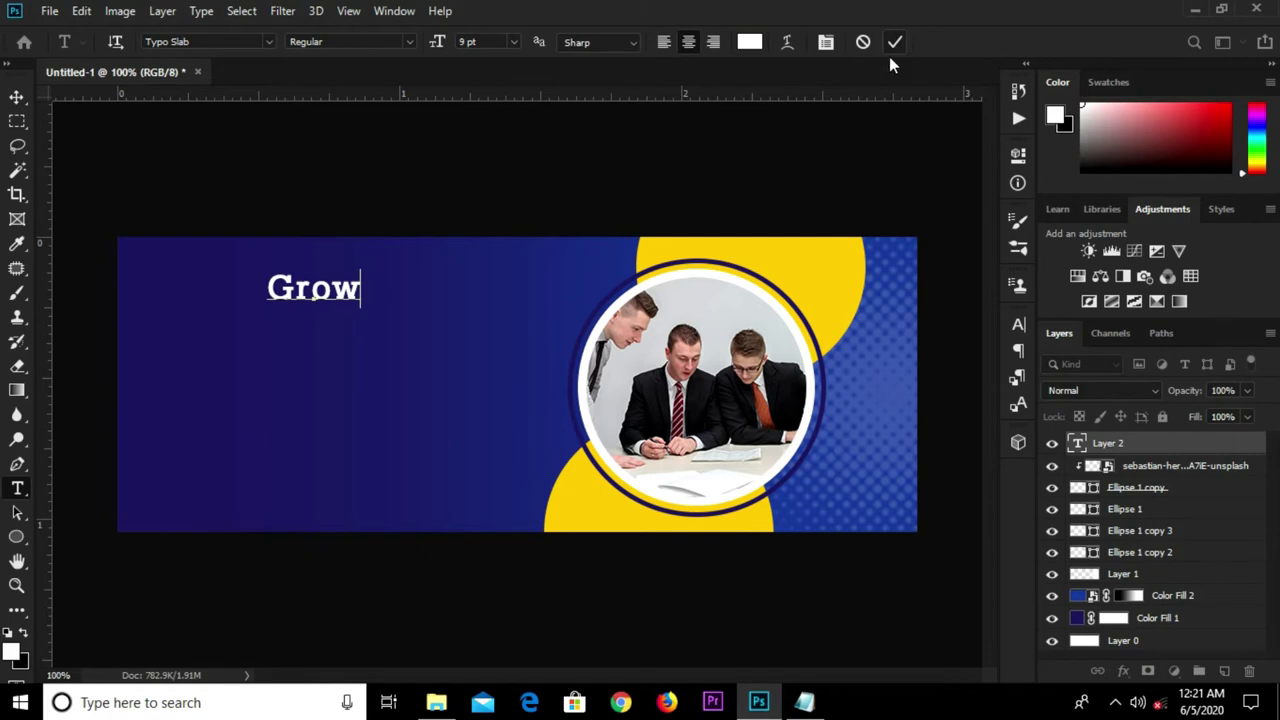
{"action": "key", "text": "ctrl+Return"}
{"action": "left_click", "coordinate": [1018, 324]}
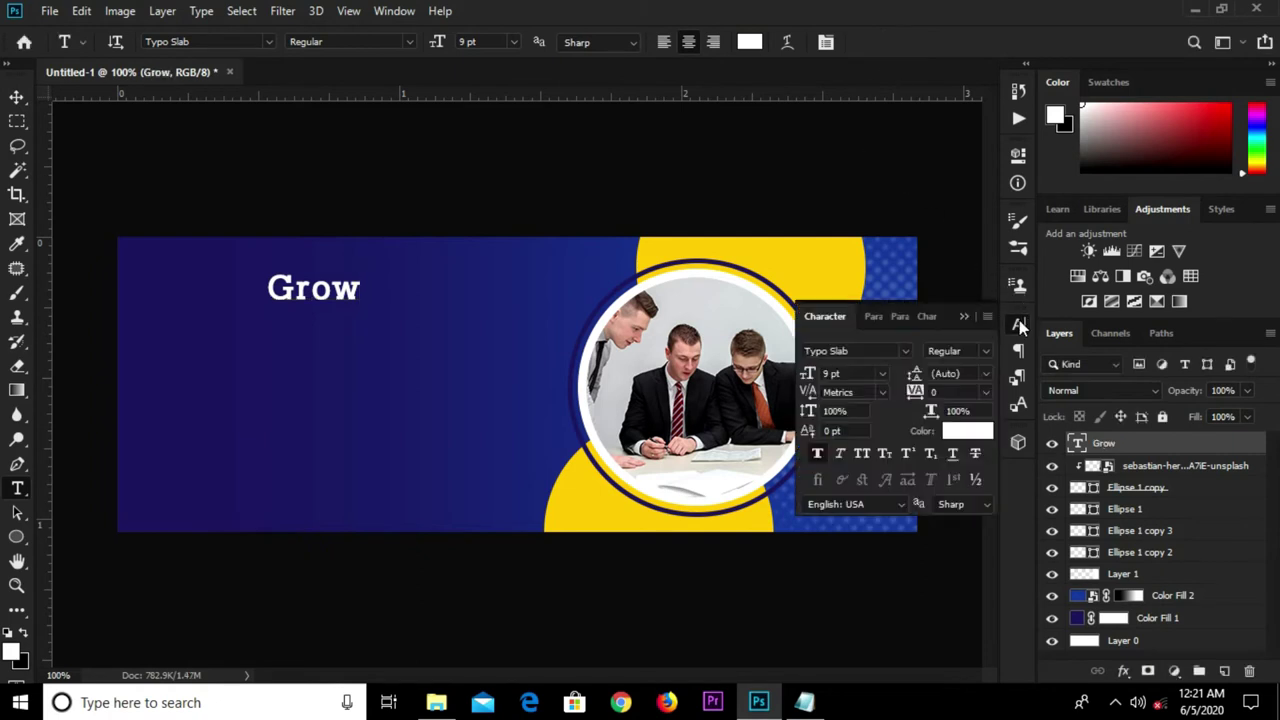
Change the Grow heading's font from Typo Slab to Cocogoose Regular.
{"action": "left_click", "coordinate": [1019, 324]}
{"action": "left_click", "coordinate": [858, 350]}
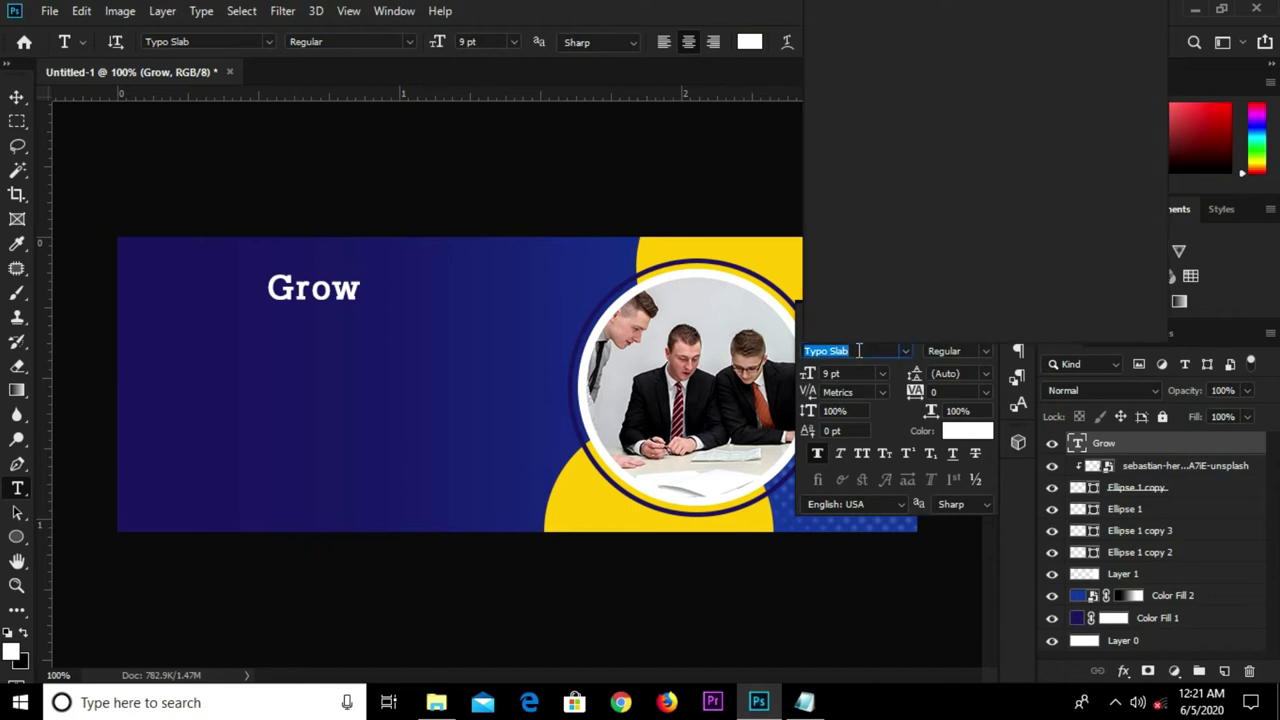
{"action": "type", "text": "c"}
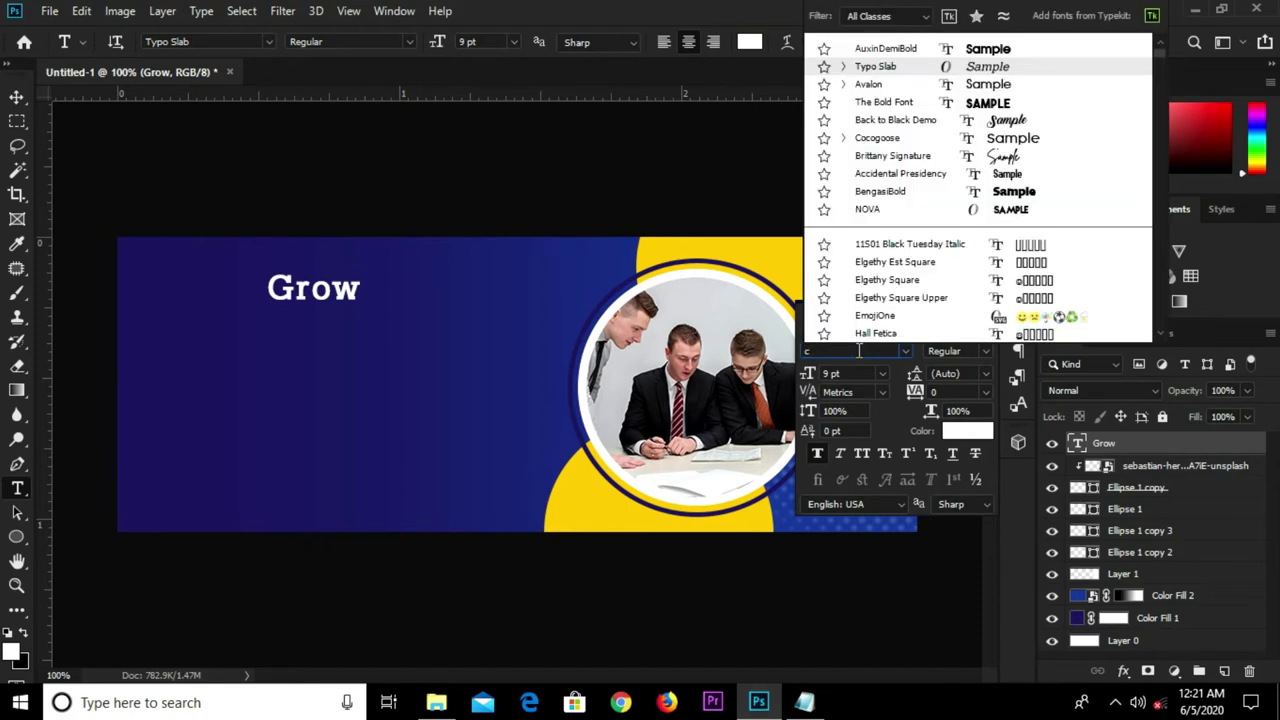
{"action": "type", "text": "ocogoose"}
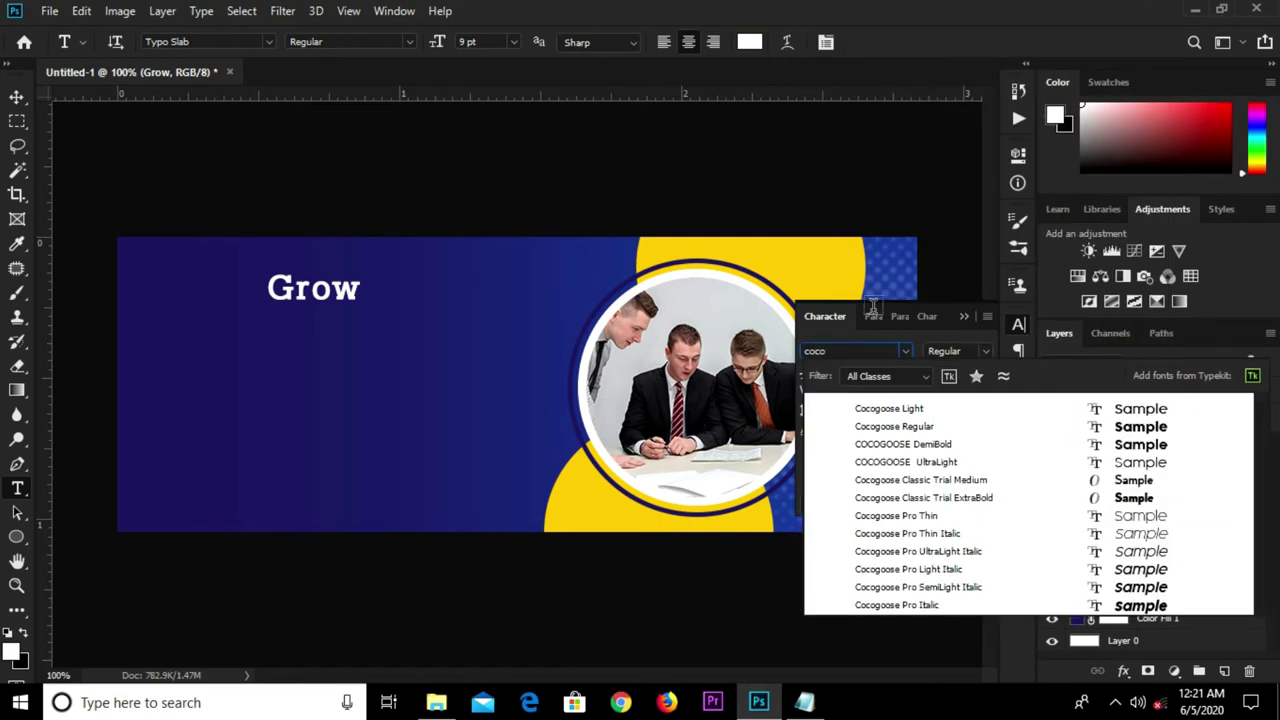
{"action": "left_click", "coordinate": [903, 426]}
{"action": "key", "text": "Return"}
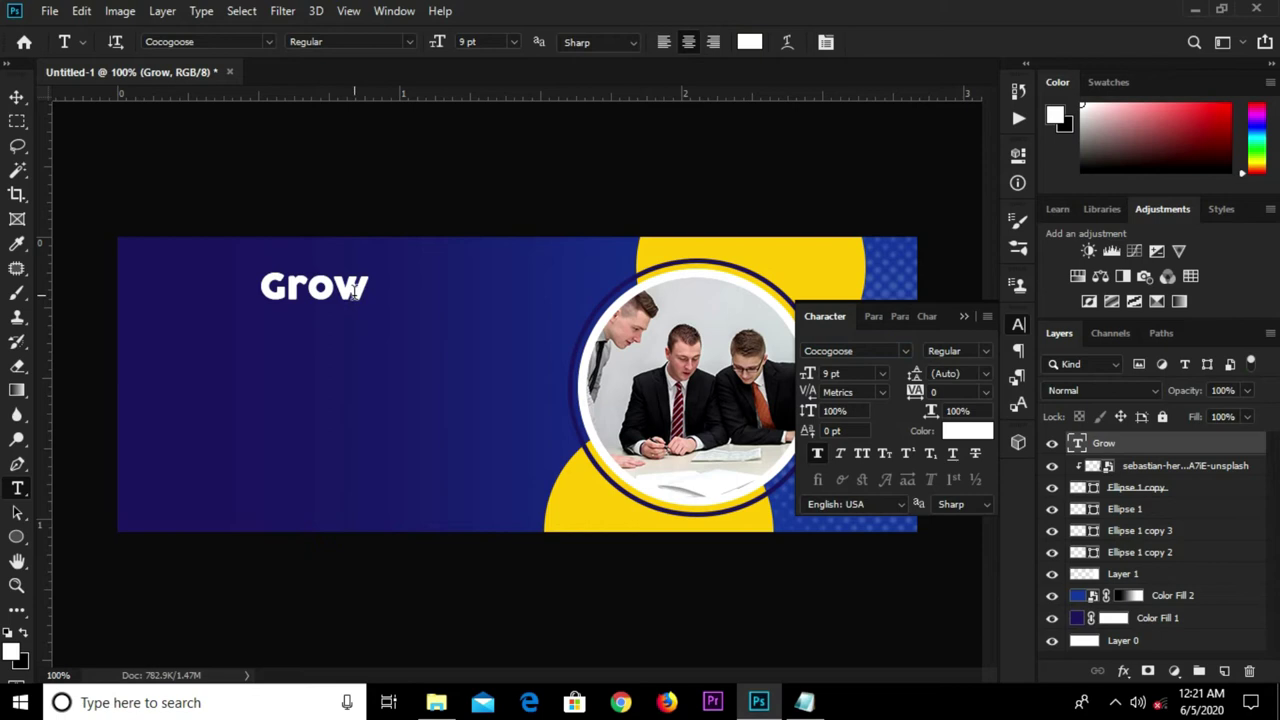
{"action": "key", "text": "ctrl+Return"}
{"action": "key", "text": "v"}
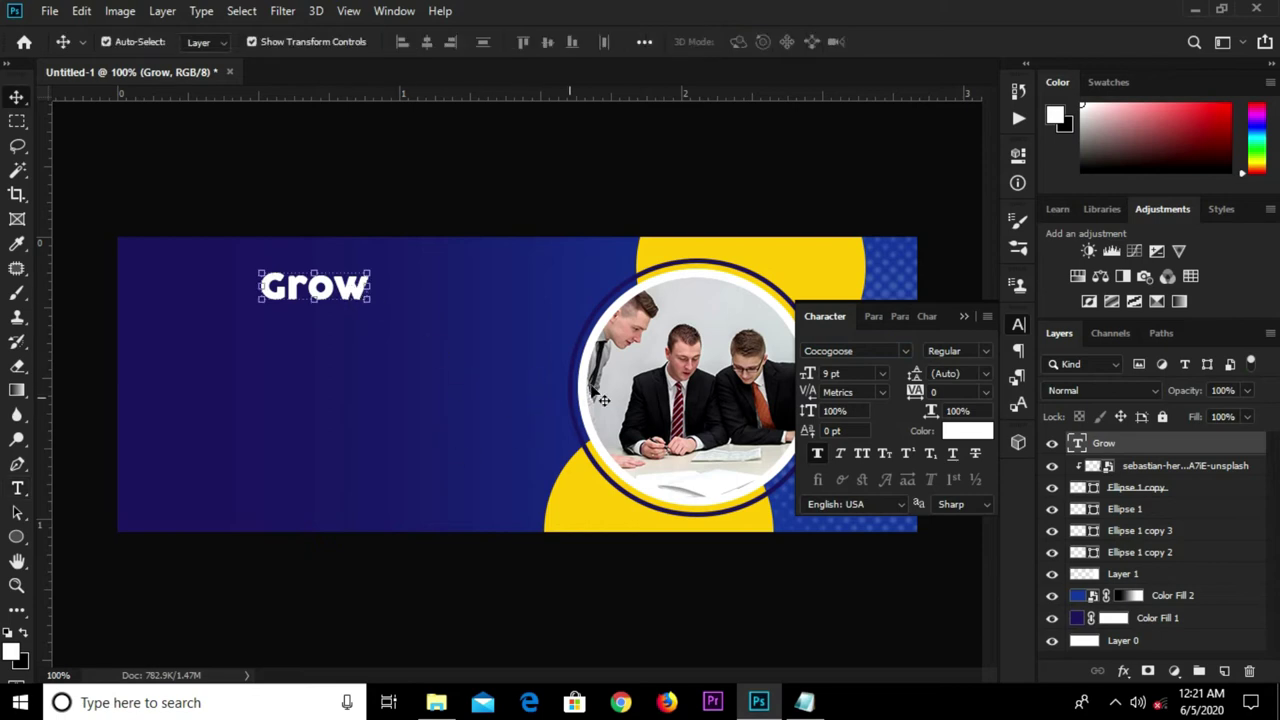
Enlarge the Grow heading to 20 pt and nudge it slightly right and down.
{"action": "left_click", "coordinate": [838, 373]}
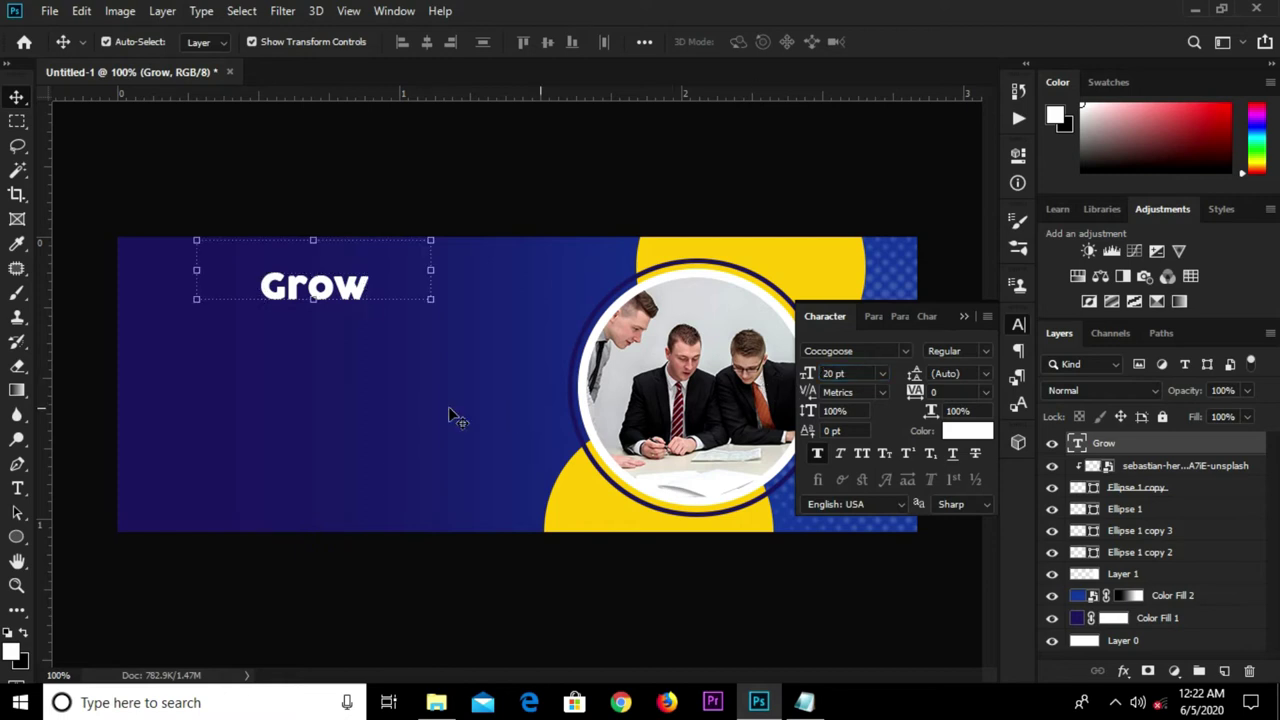
{"action": "key", "text": "Return"}
{"action": "left_click_drag", "start_coordinate": [350, 265], "coordinate": [377, 283]}
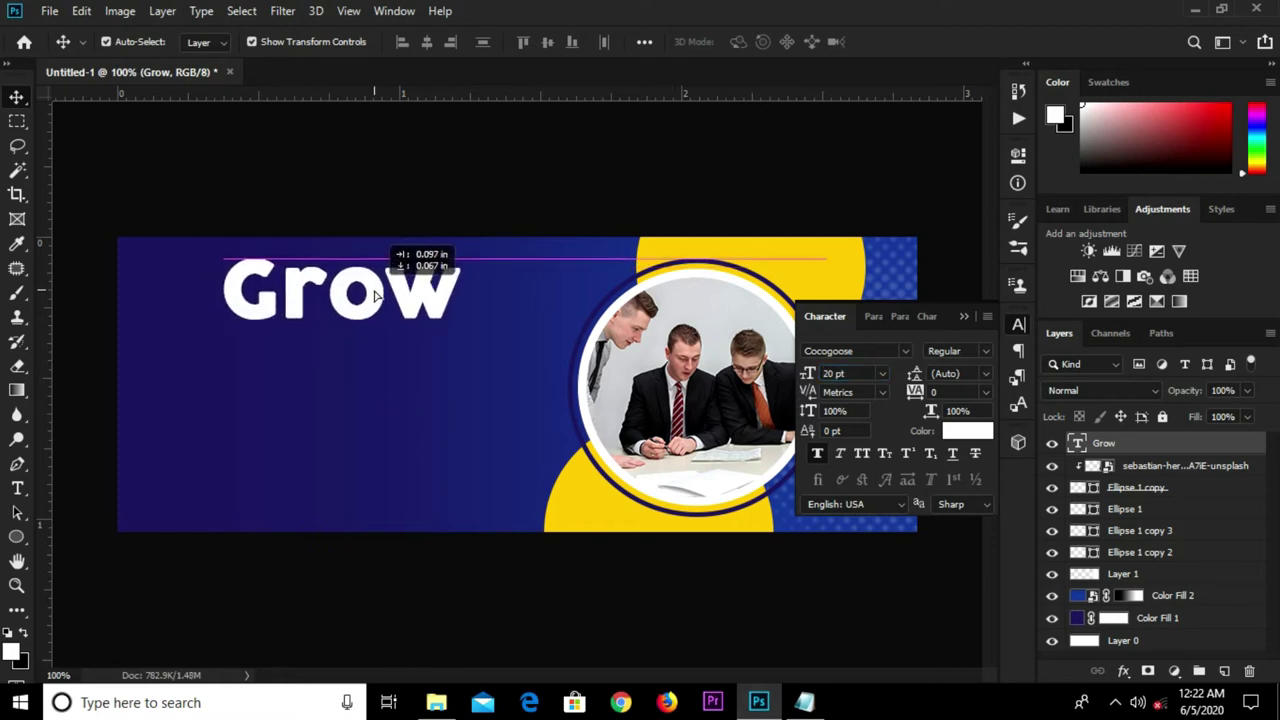
{"action": "left_click", "coordinate": [478, 205]}
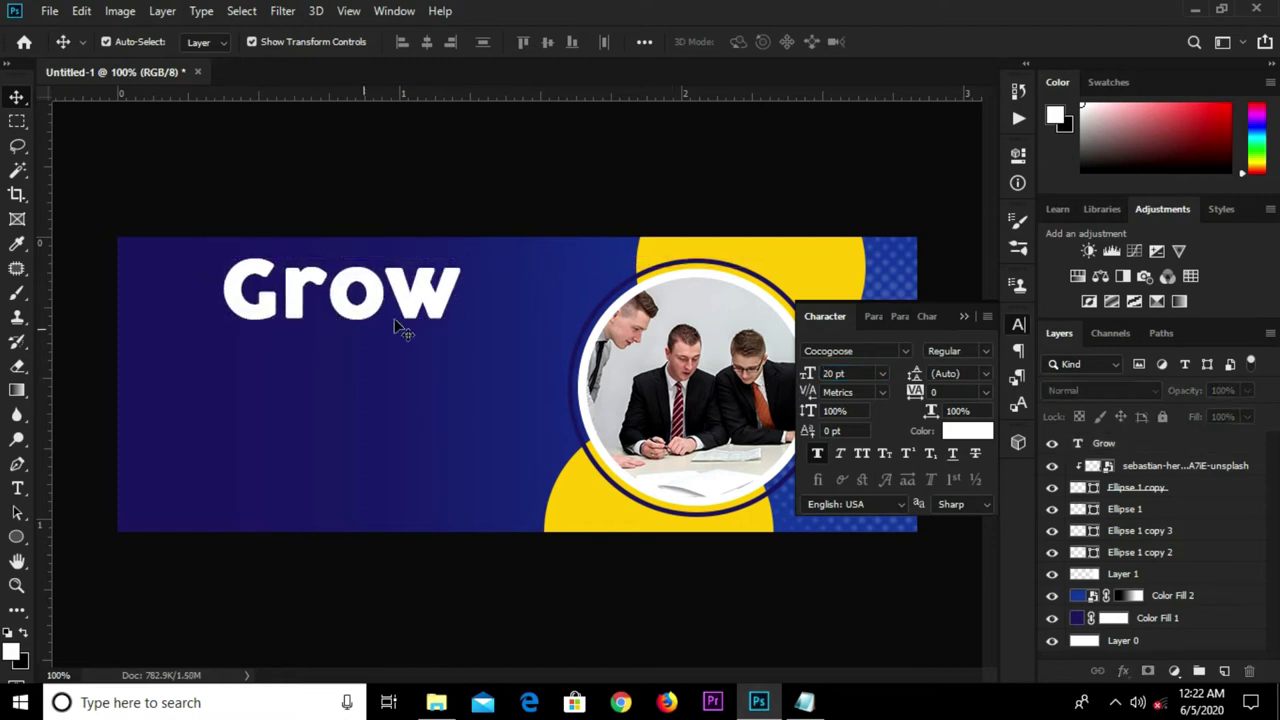
Place two vertical guides on the banner's left side, about 1.47 in apart.
{"action": "left_click_drag", "start_coordinate": [43, 410], "coordinate": [101, 425]}
{"action": "left_click_drag", "start_coordinate": [390, 445], "coordinate": [513, 441]}
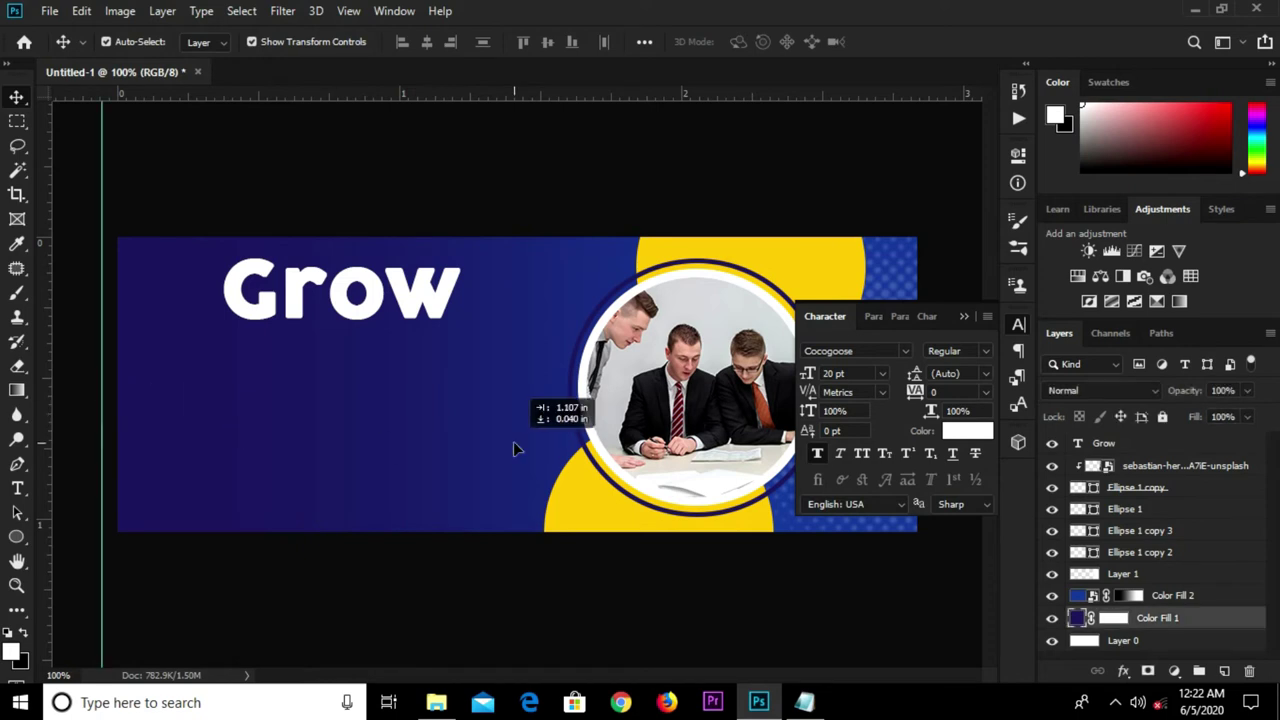
{"action": "left_click", "coordinate": [348, 10]}
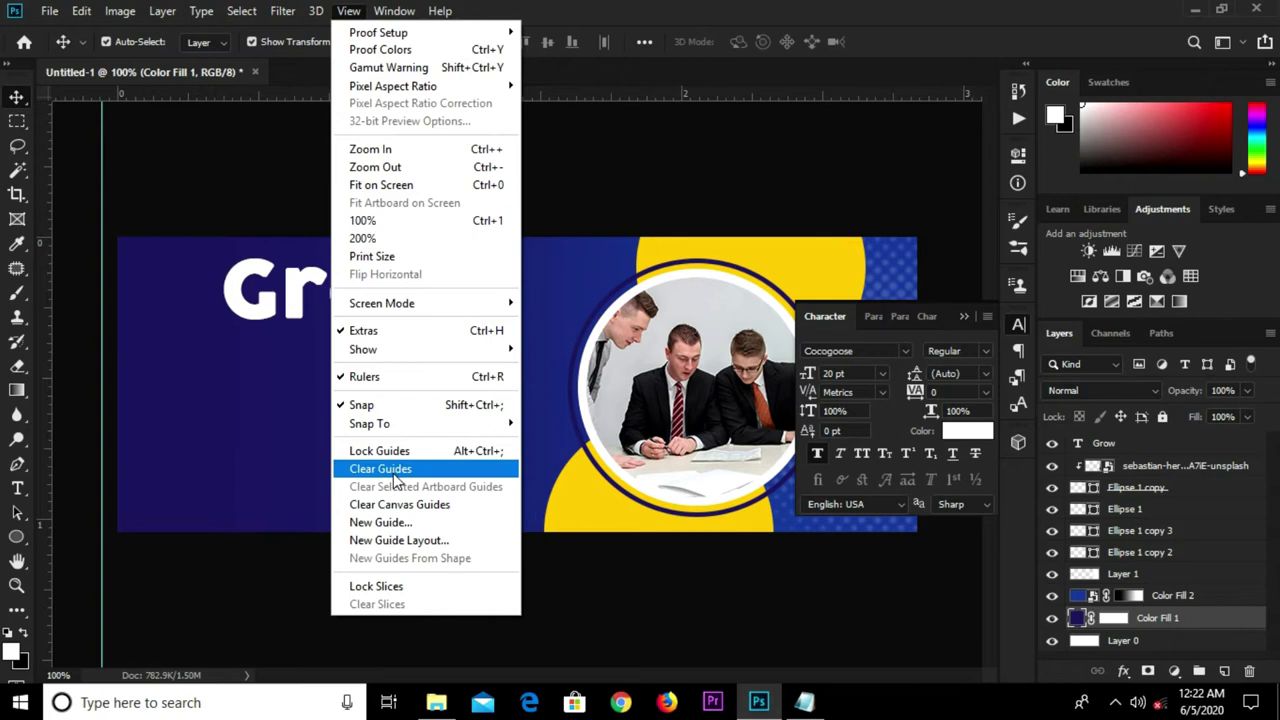
{"action": "left_click", "coordinate": [378, 468]}
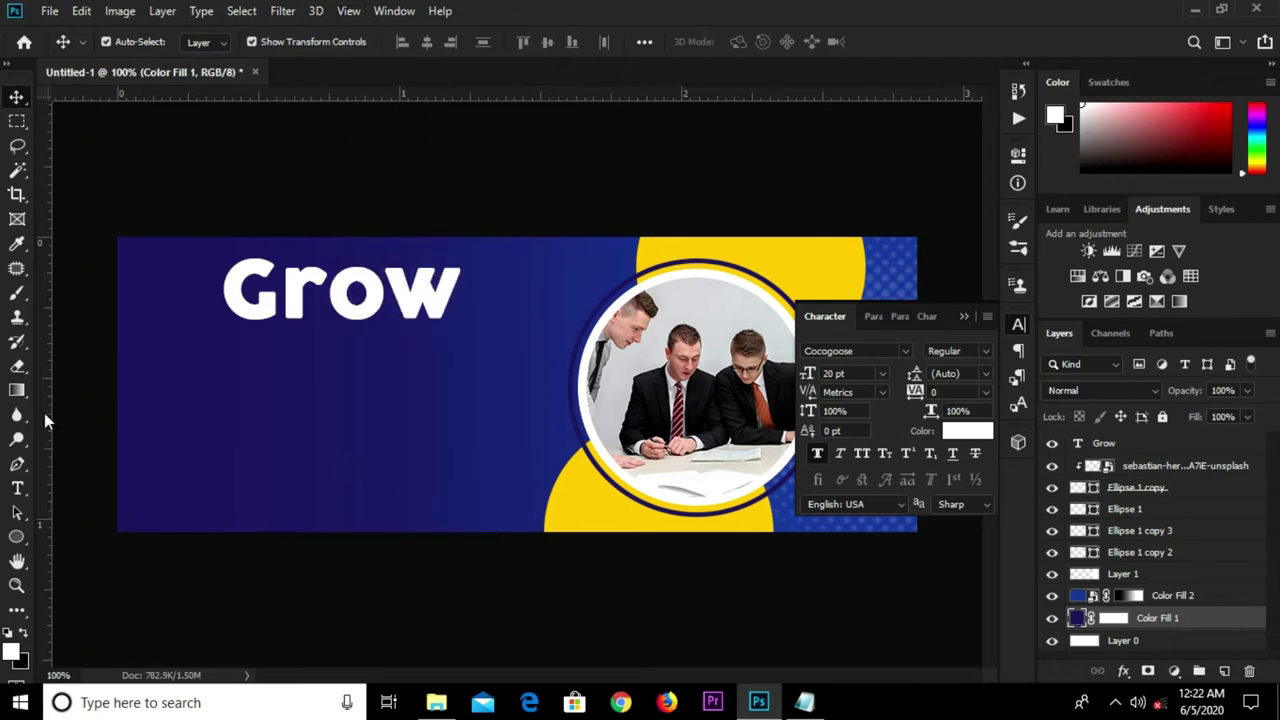
{"action": "left_click_drag", "start_coordinate": [44, 413], "coordinate": [531, 442]}
{"action": "left_click_drag", "start_coordinate": [43, 423], "coordinate": [145, 414]}
{"action": "left_click", "coordinate": [305, 234]}
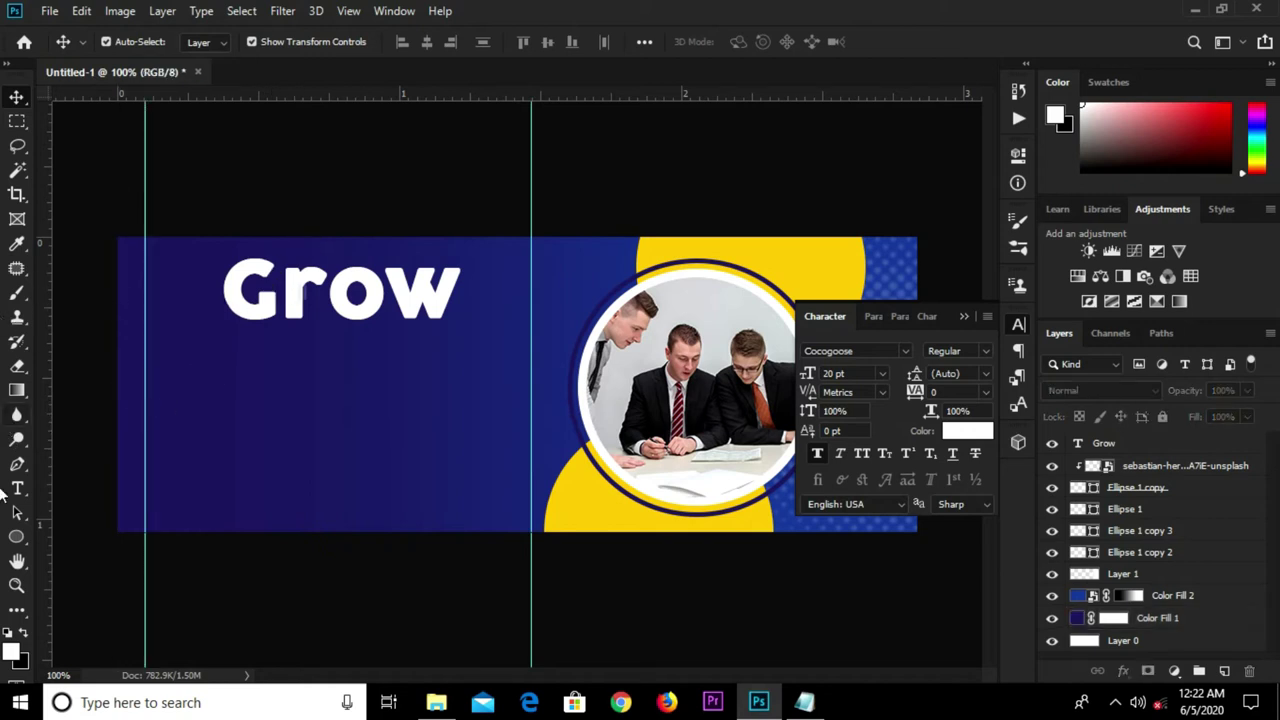
Centre Grow horizontally within a marquee spanning the two guides.
{"action": "left_click", "coordinate": [17, 121]}
{"action": "left_click", "coordinate": [75, 121]}
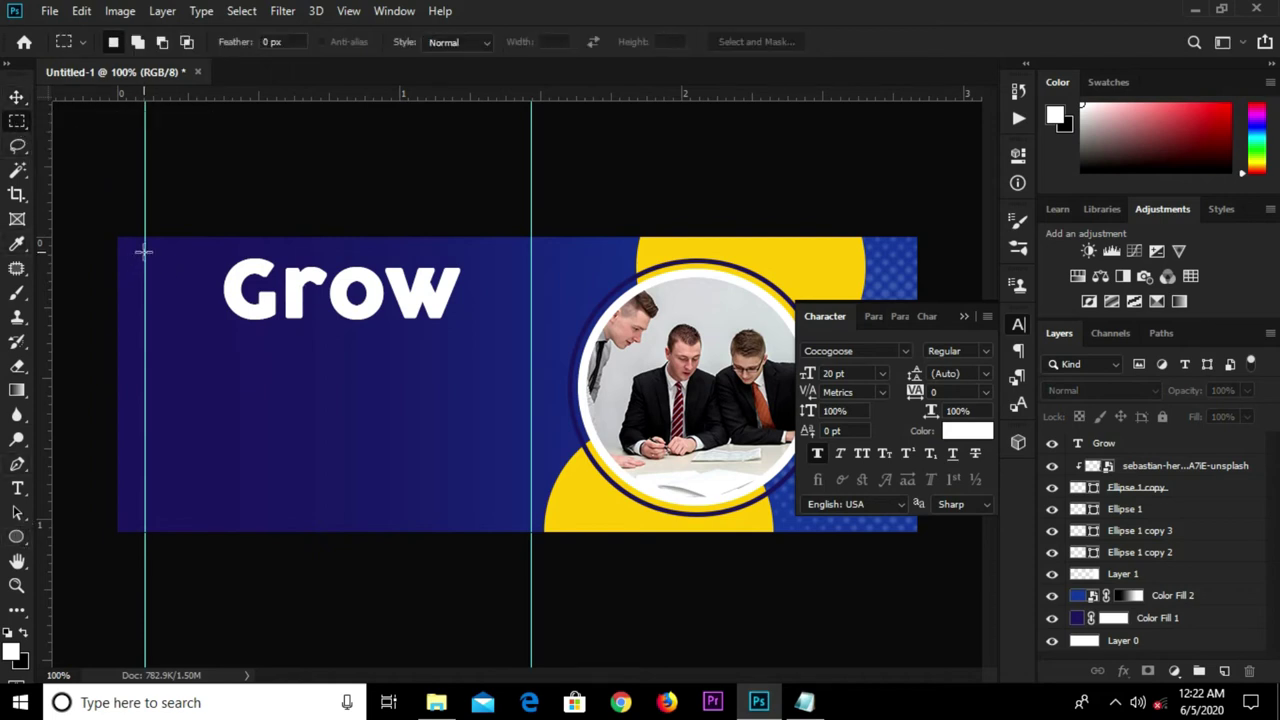
{"action": "left_click_drag", "start_coordinate": [145, 250], "coordinate": [531, 348]}
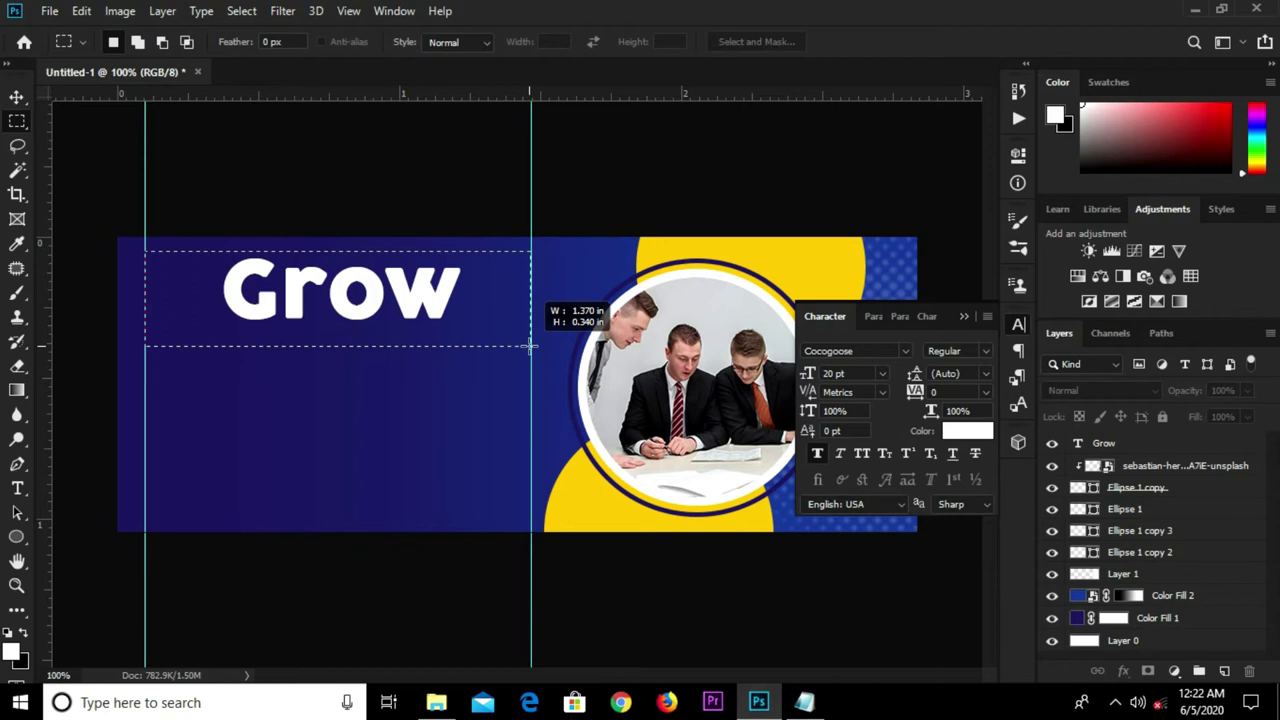
{"action": "key", "text": "v"}
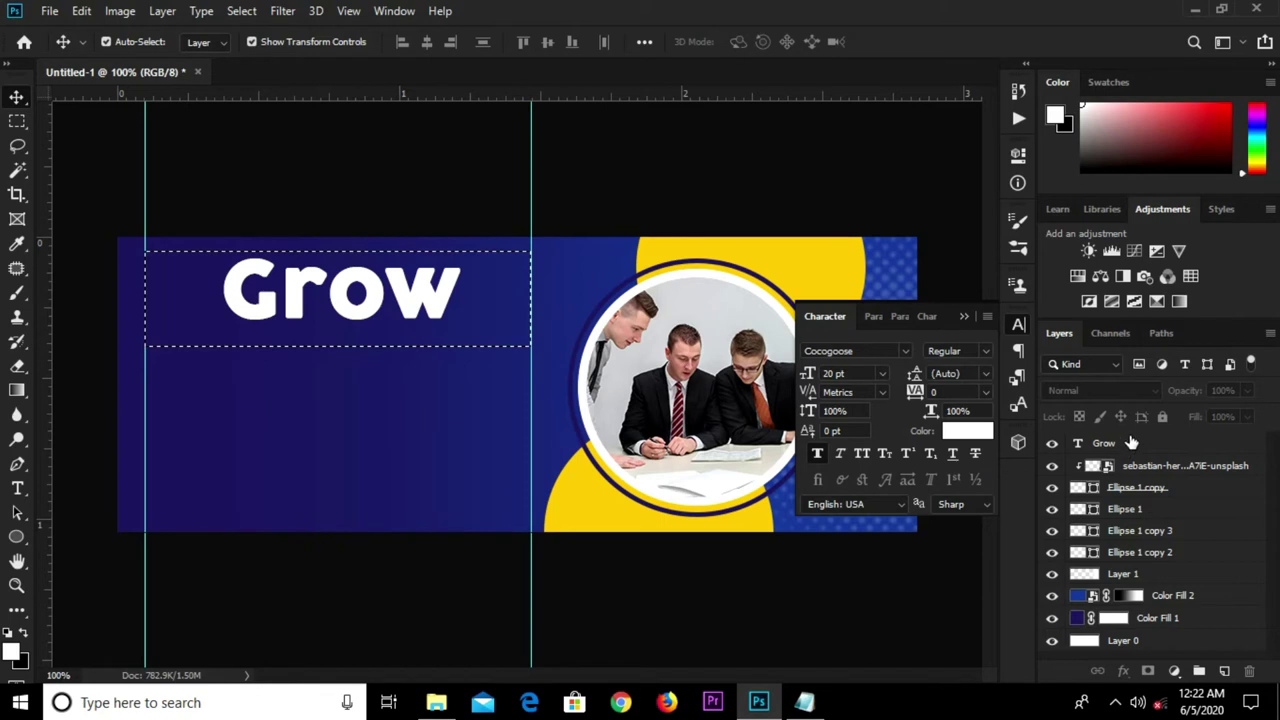
{"action": "left_click", "coordinate": [1131, 442]}
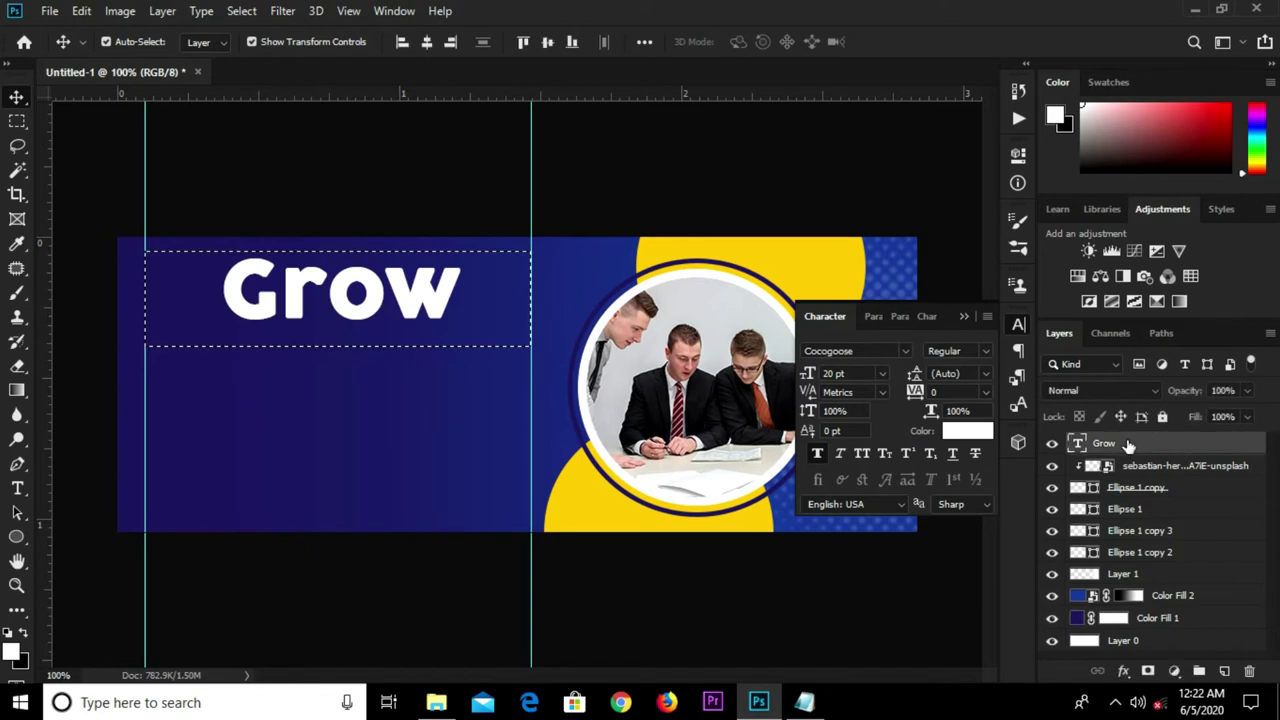
{"action": "left_click", "coordinate": [425, 42]}
{"action": "key", "text": "ctrl+d"}
{"action": "left_click", "coordinate": [804, 702]}
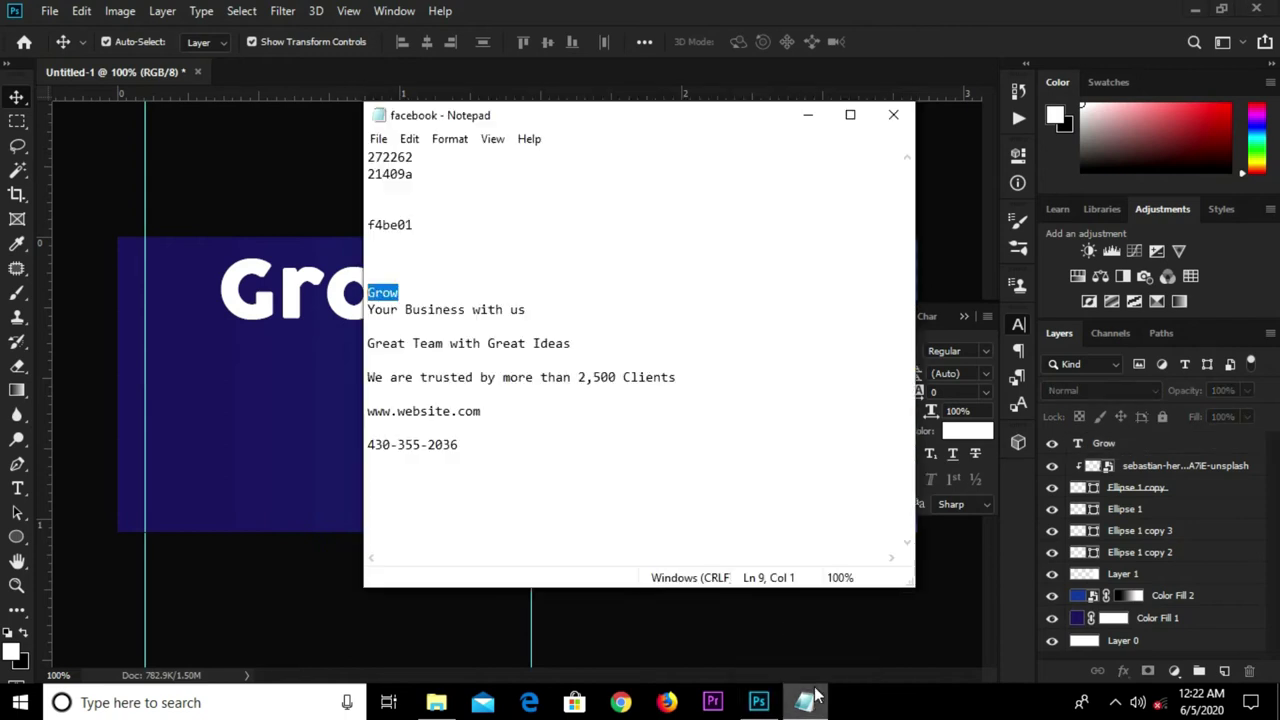
Copy the line 'Your Business with us' from the notes.
{"action": "left_click_drag", "start_coordinate": [538, 317], "coordinate": [369, 312]}
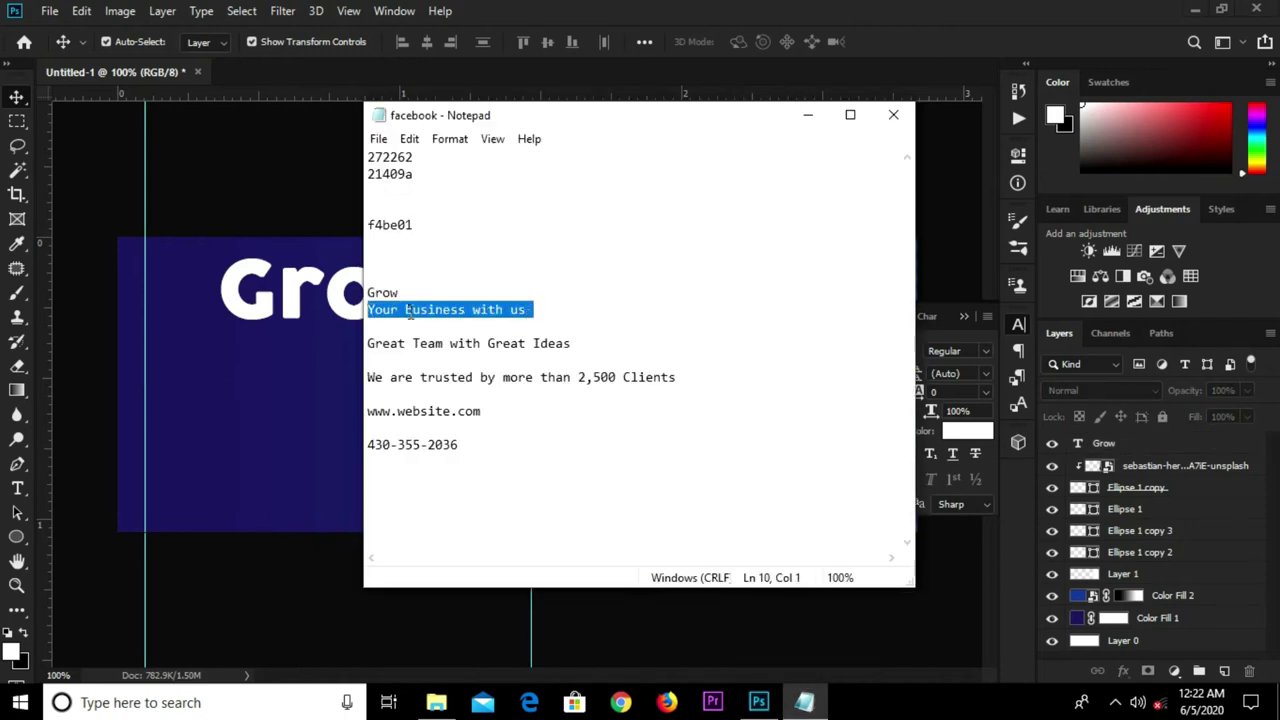
{"action": "right_click", "coordinate": [409, 313]}
{"action": "left_click", "coordinate": [479, 378]}
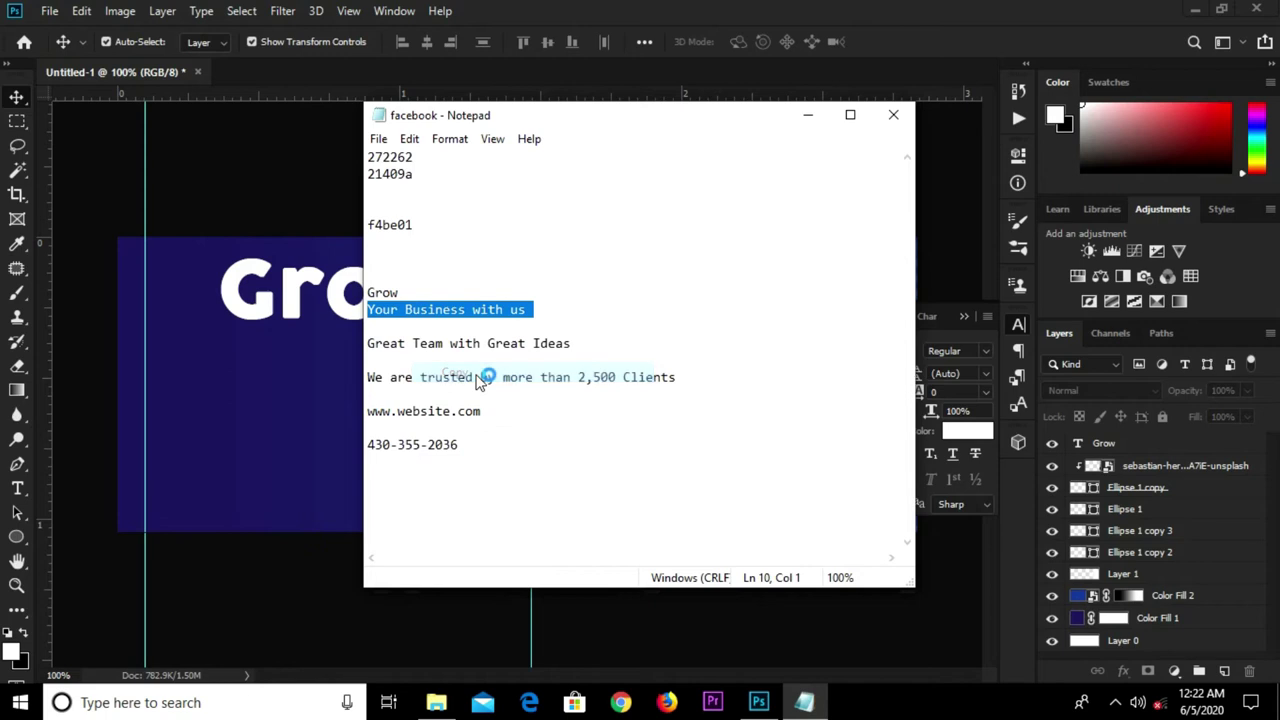
{"action": "left_click", "coordinate": [277, 380]}
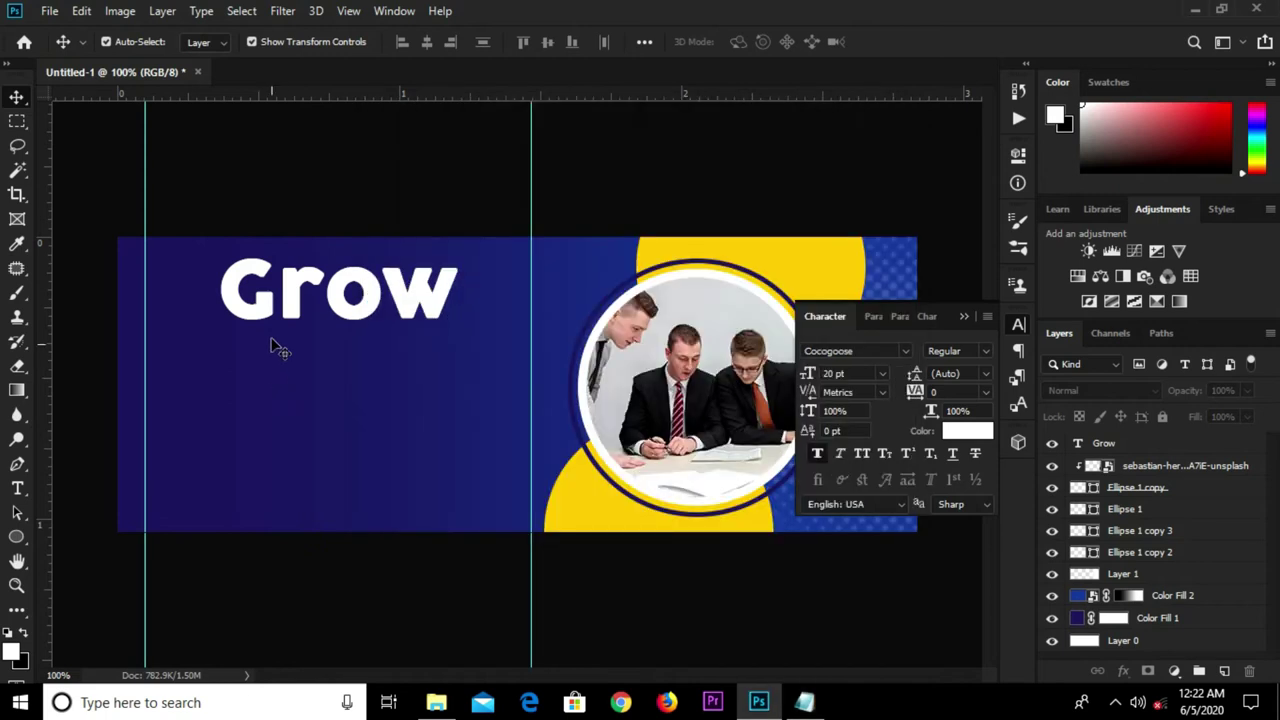
Duplicate Grow below itself, resize to 7 pt, and replace its text with 'Your Business with us'.
{"action": "left_click", "coordinate": [287, 311]}
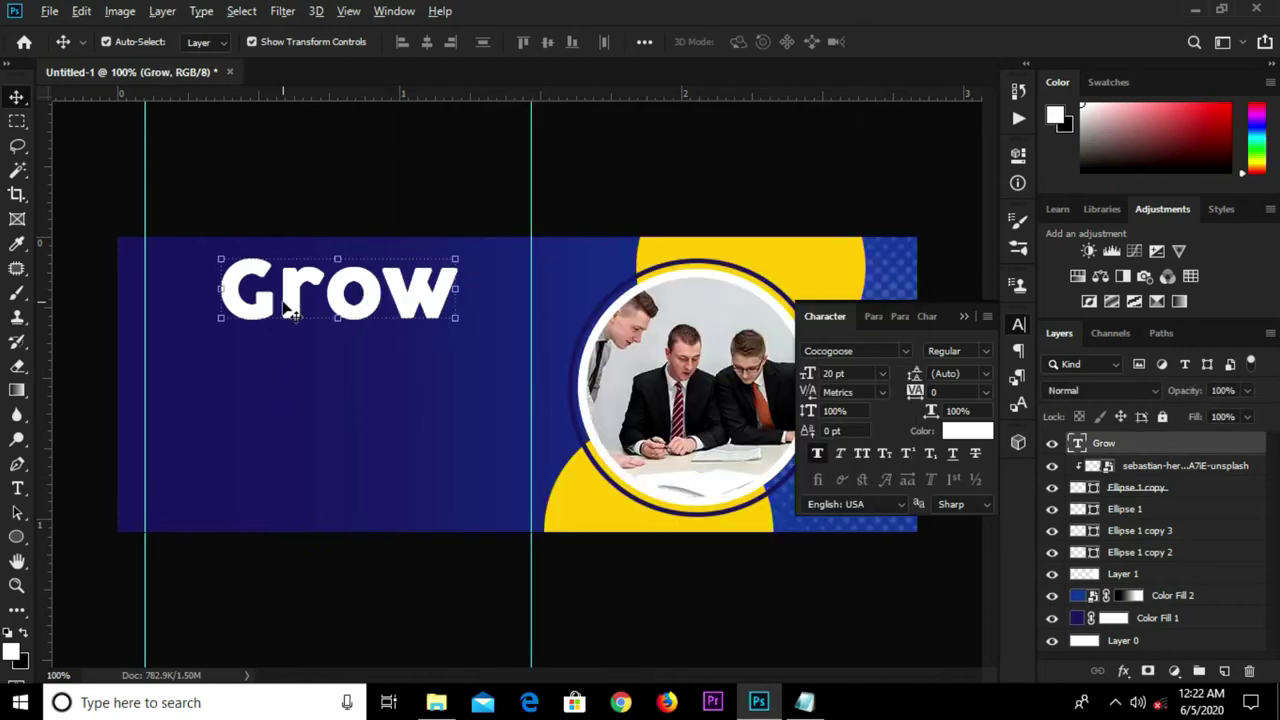
{"action": "left_click_drag", "start_coordinate": [289, 316], "coordinate": [288, 370]}
{"action": "key", "text": "t"}
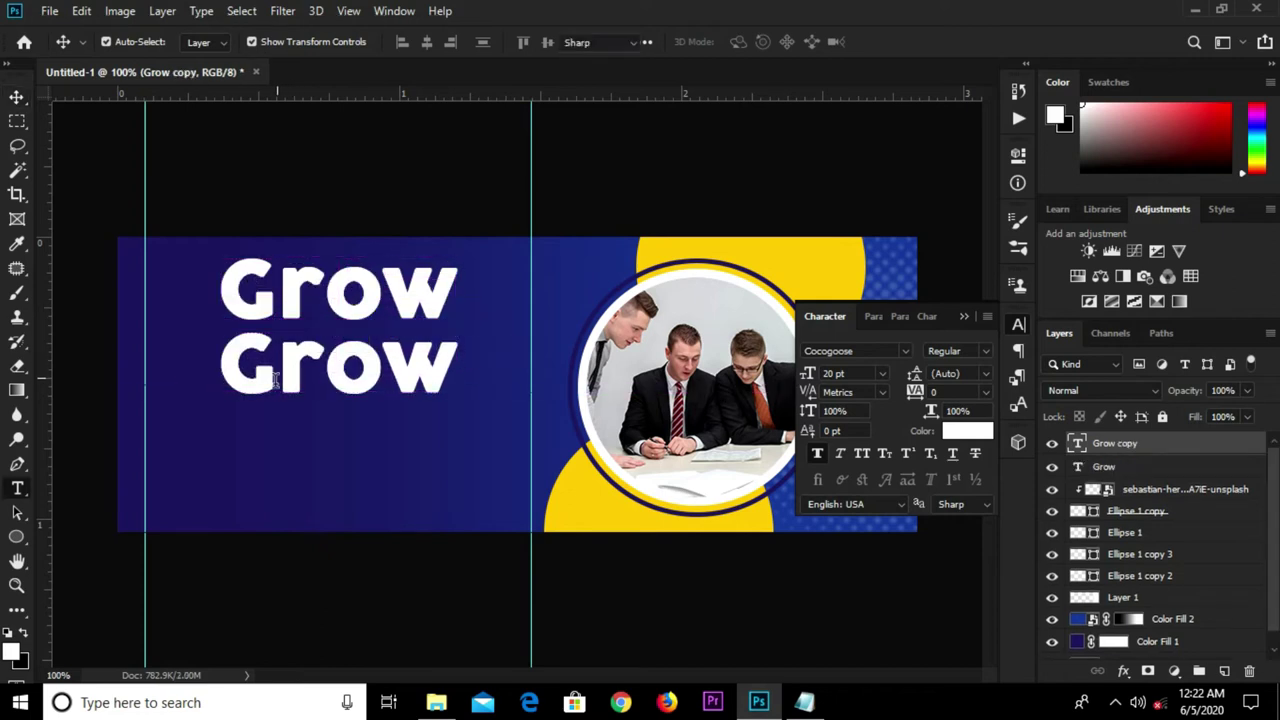
{"action": "left_click", "coordinate": [273, 377]}
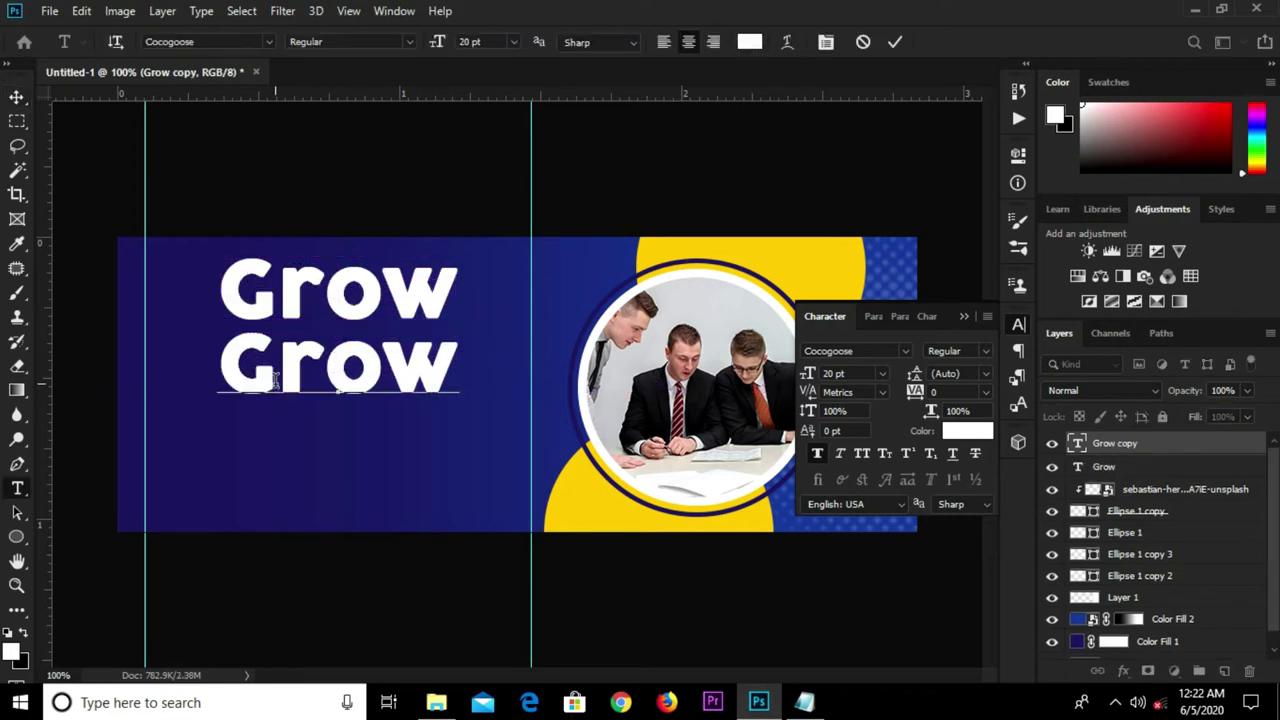
{"action": "key", "text": "ctrl+a"}
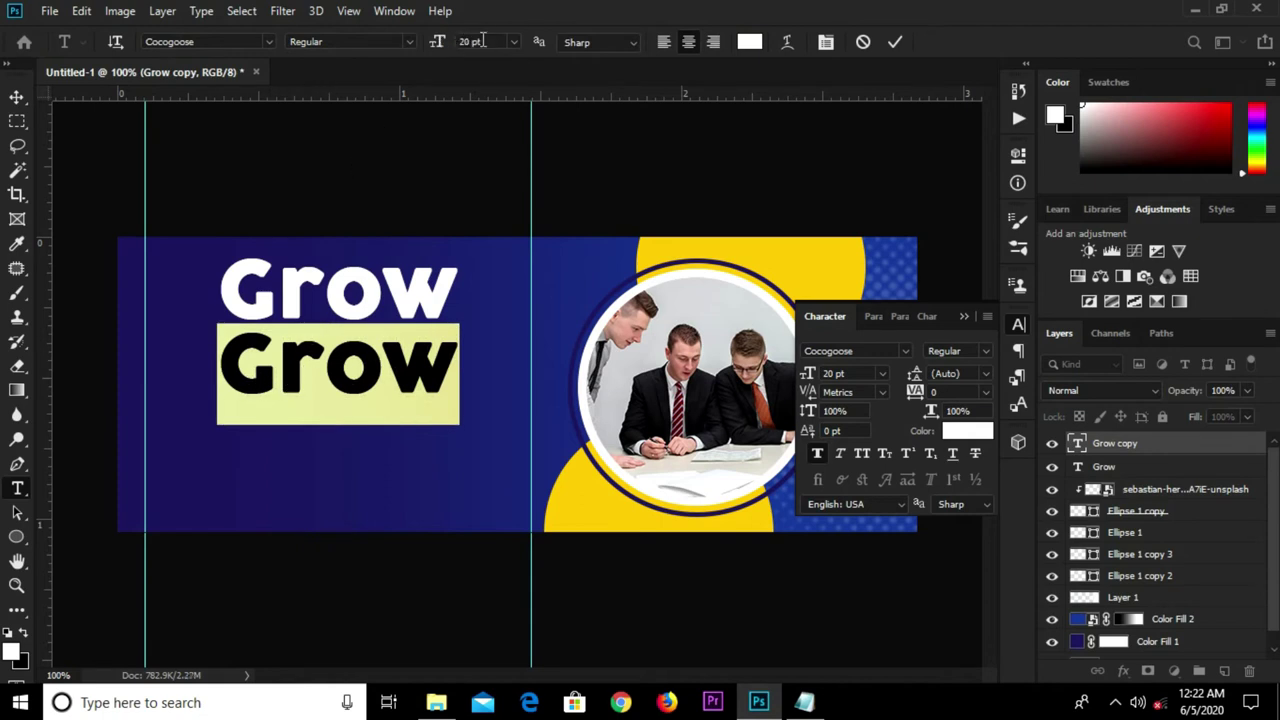
{"action": "left_click", "coordinate": [483, 41]}
{"action": "type", "text": "7"}
{"action": "key", "text": "Return"}
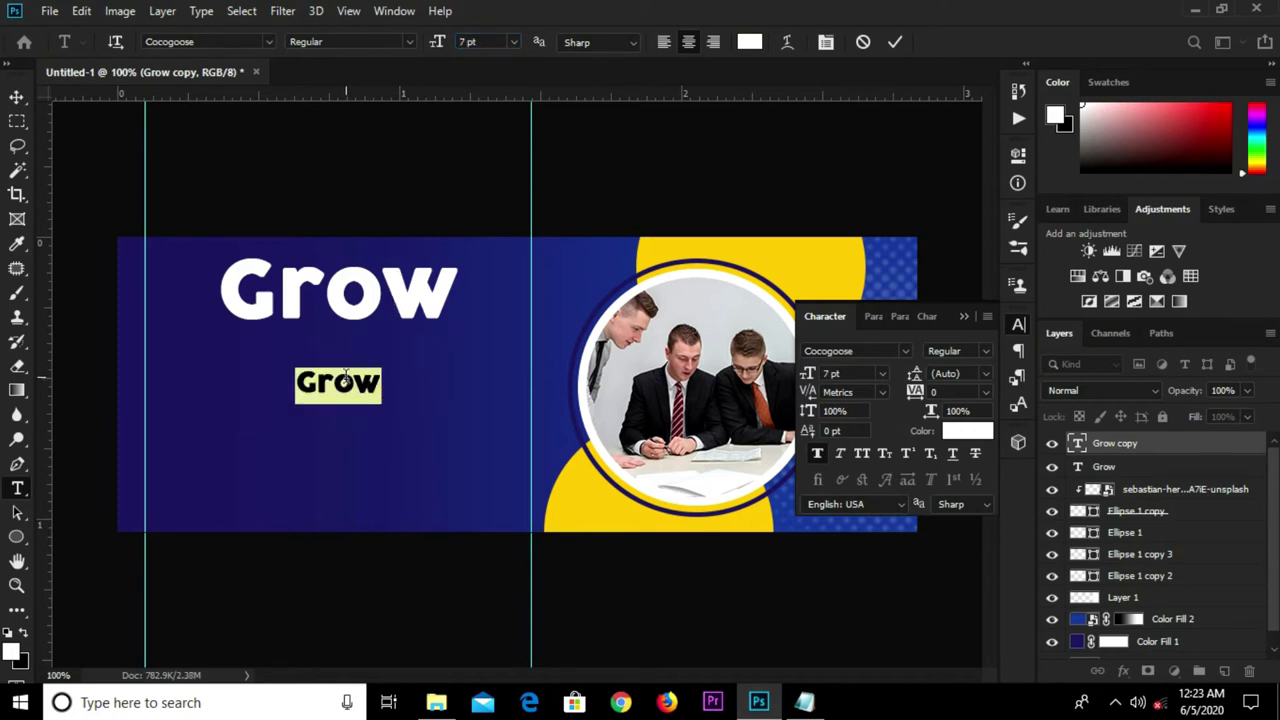
{"action": "key", "text": "ctrl+v"}
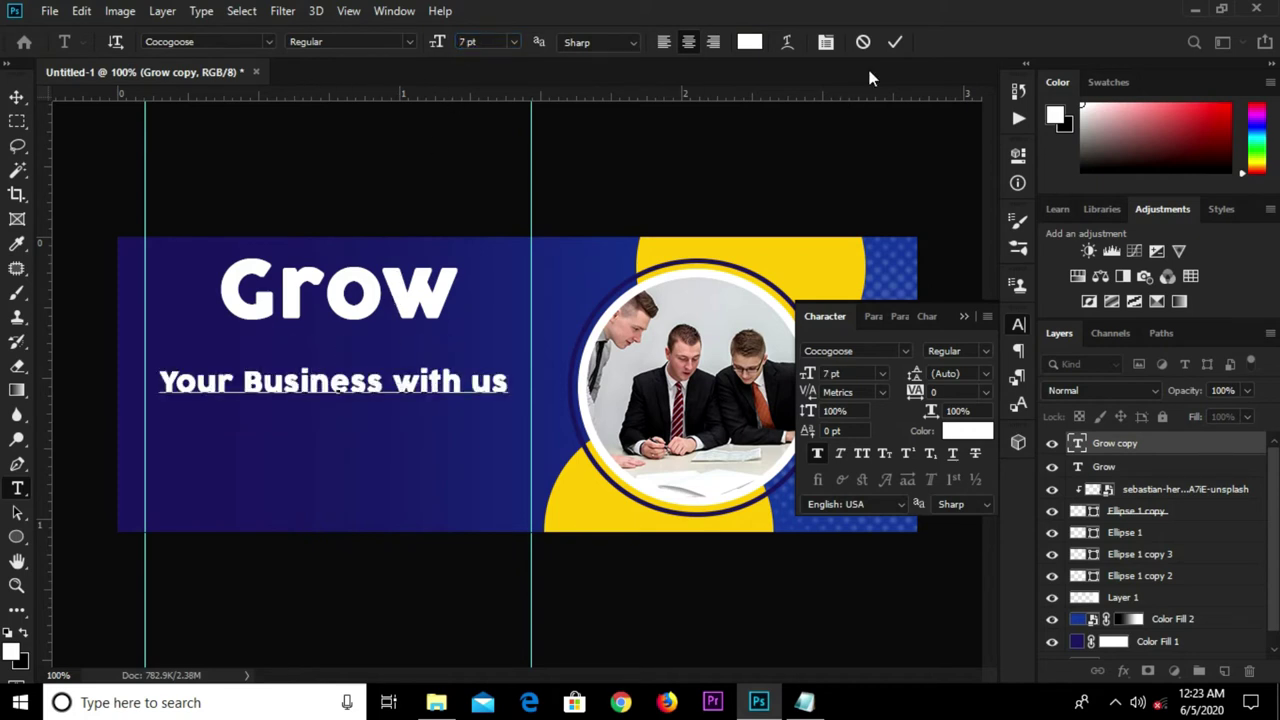
{"action": "left_click", "coordinate": [894, 42]}
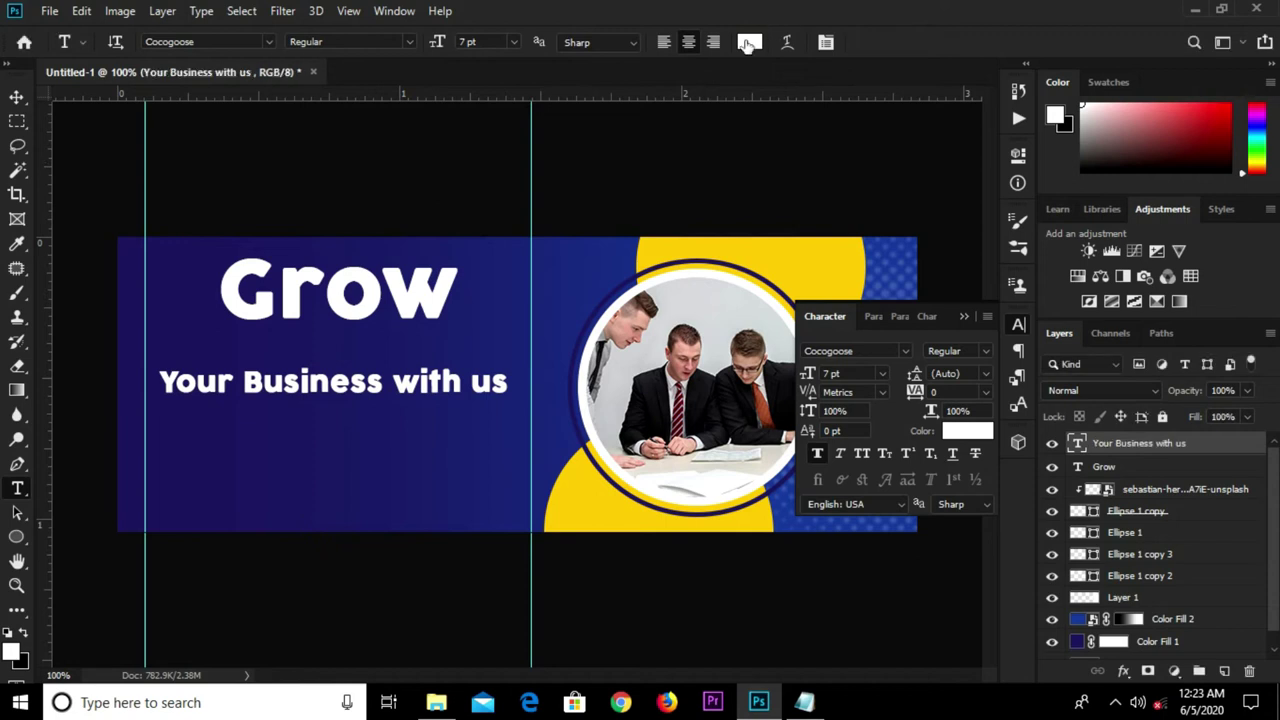
Colour the subheading yellow, sampled from the banner's yellow shapes.
{"action": "left_click", "coordinate": [748, 42]}
{"action": "left_click", "coordinate": [824, 246]}
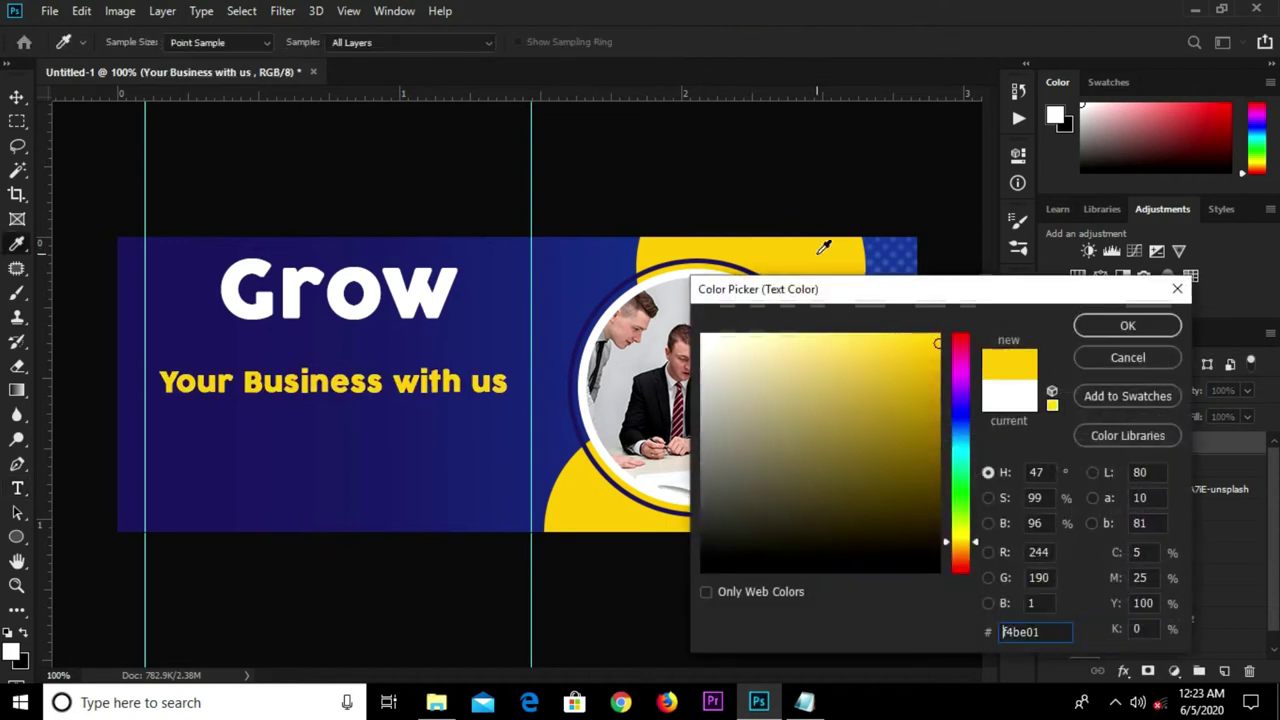
{"action": "left_click", "coordinate": [1127, 325]}
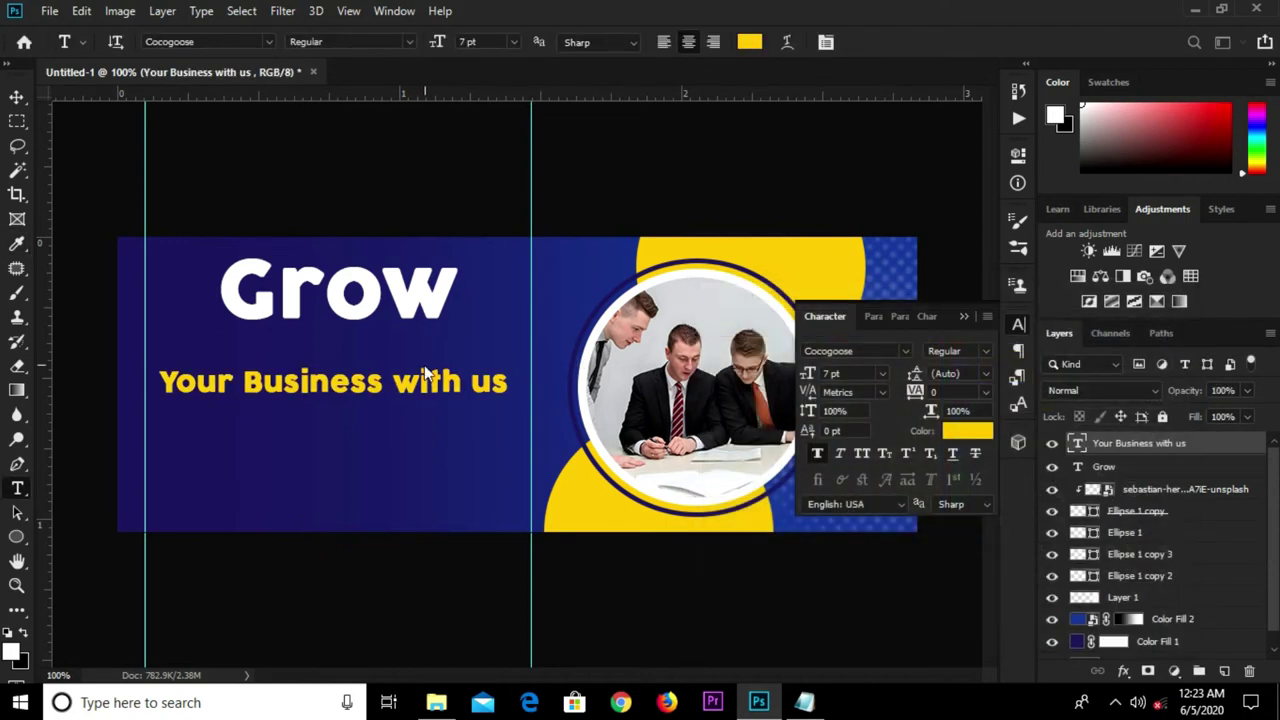
Move the subheading up to sit directly beneath the Grow heading.
{"action": "key", "text": "v"}
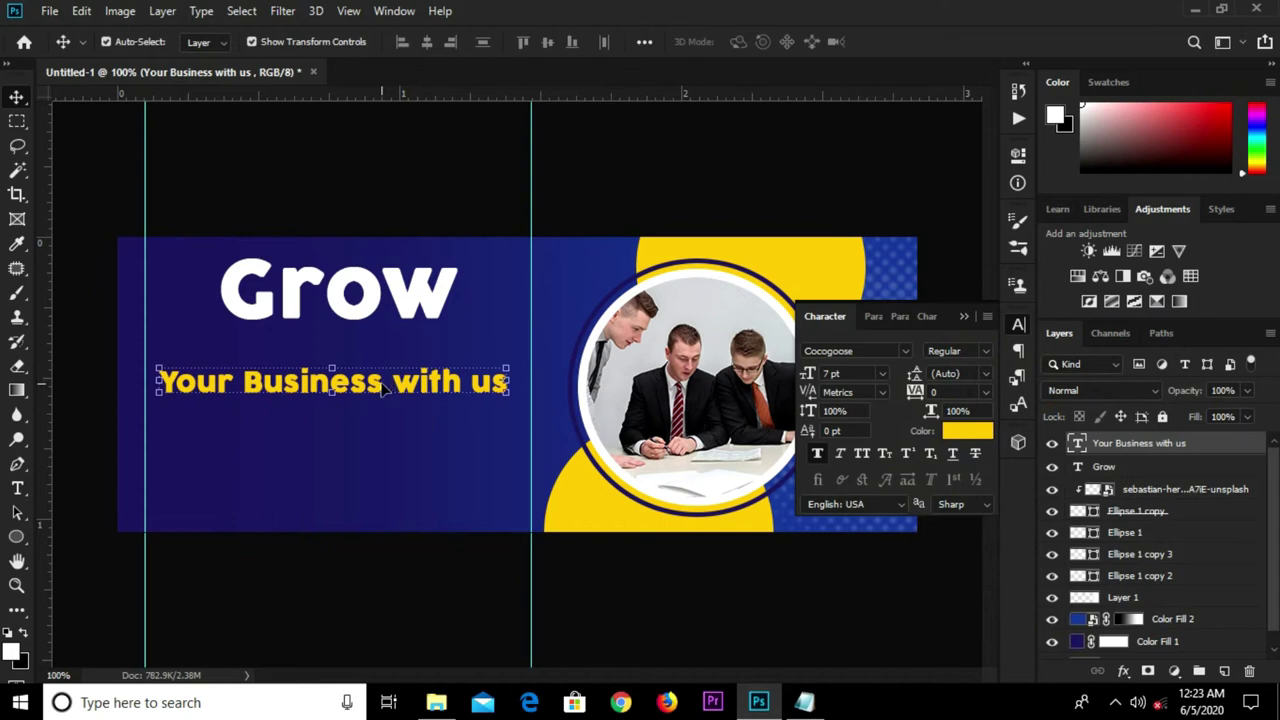
{"action": "key", "text": "ctrl+t"}
{"action": "left_click_drag", "start_coordinate": [390, 361], "coordinate": [401, 338]}
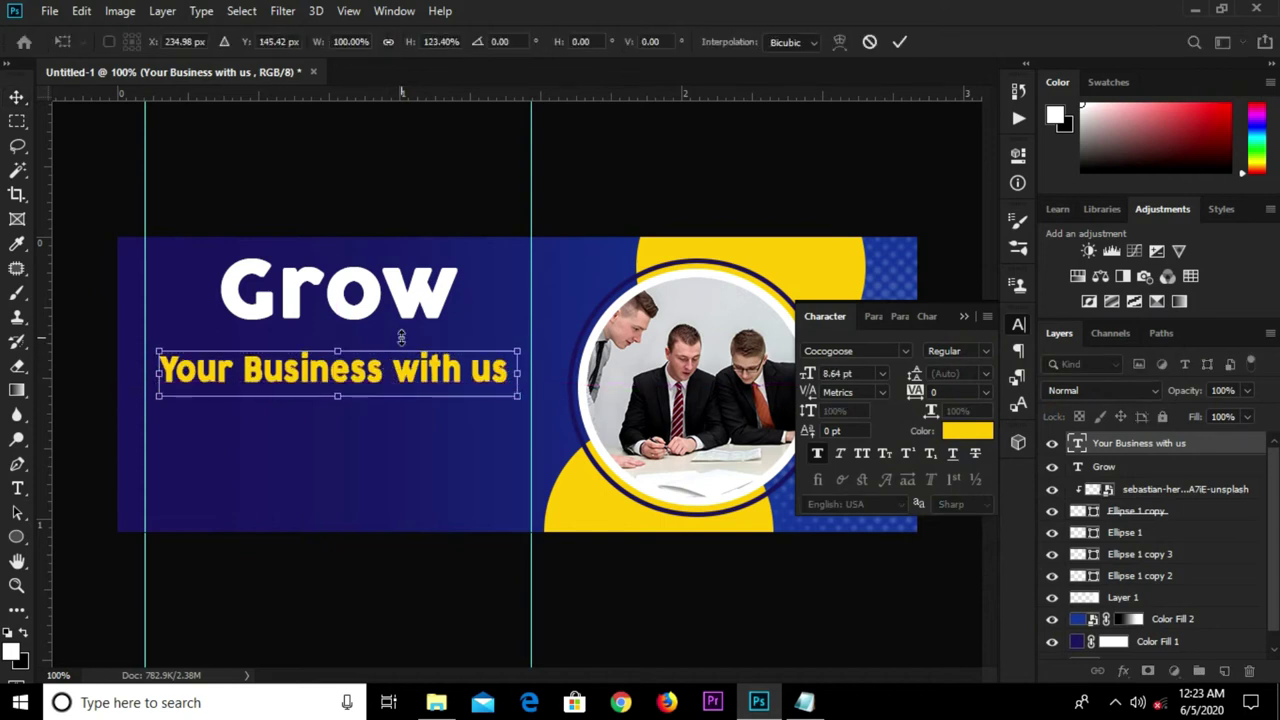
{"action": "key", "text": "ctrl+z"}
{"action": "left_click_drag", "start_coordinate": [377, 390], "coordinate": [377, 360]}
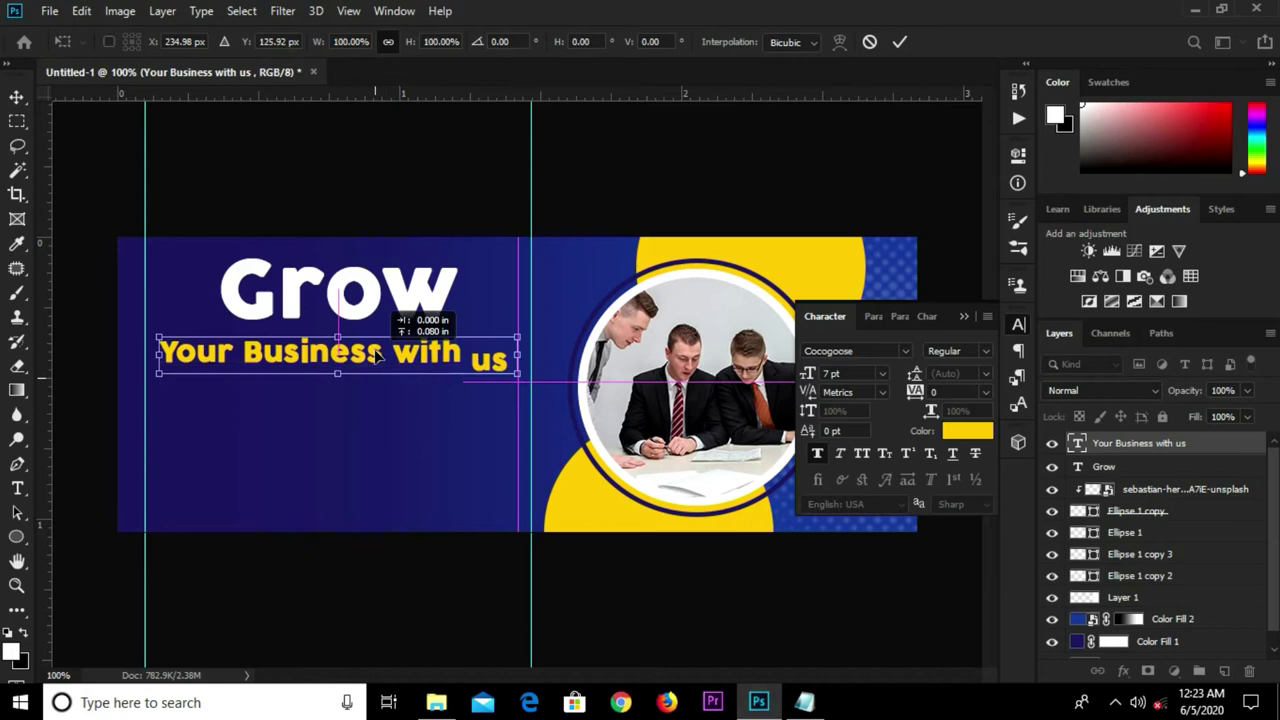
{"action": "key", "text": "Return"}
{"action": "left_click", "coordinate": [736, 193]}
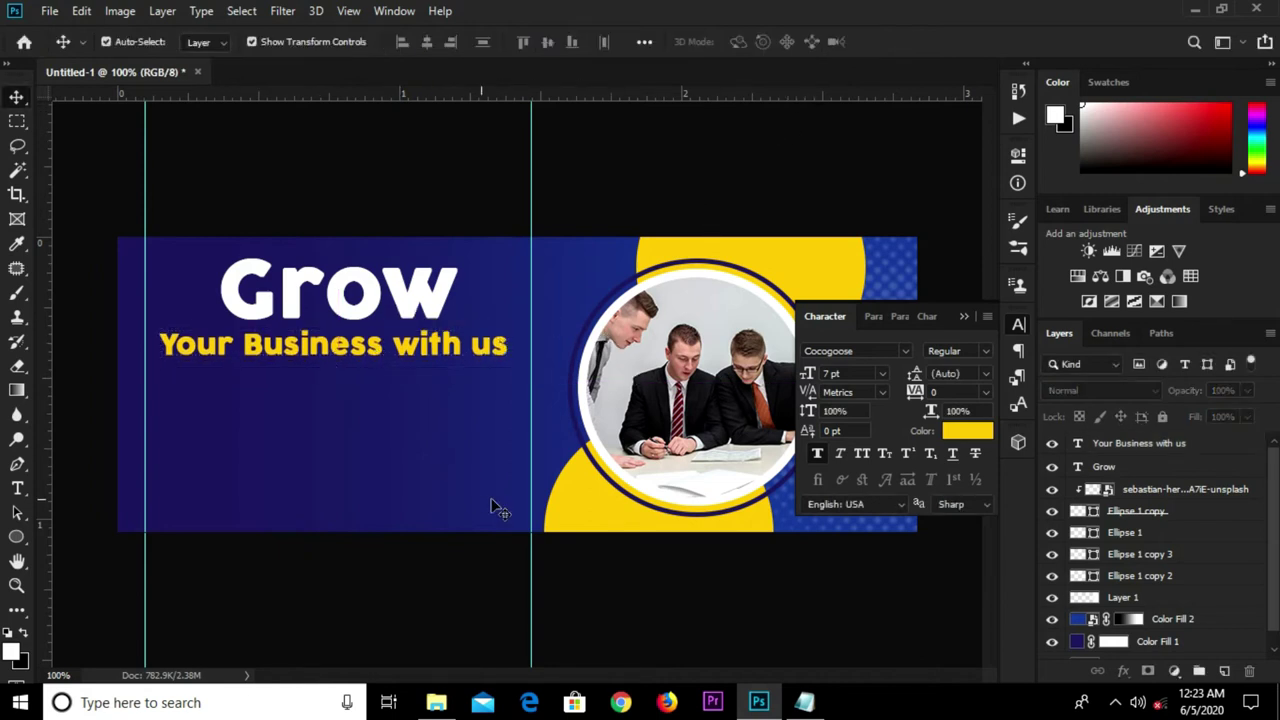
{"action": "left_click", "coordinate": [805, 702]}
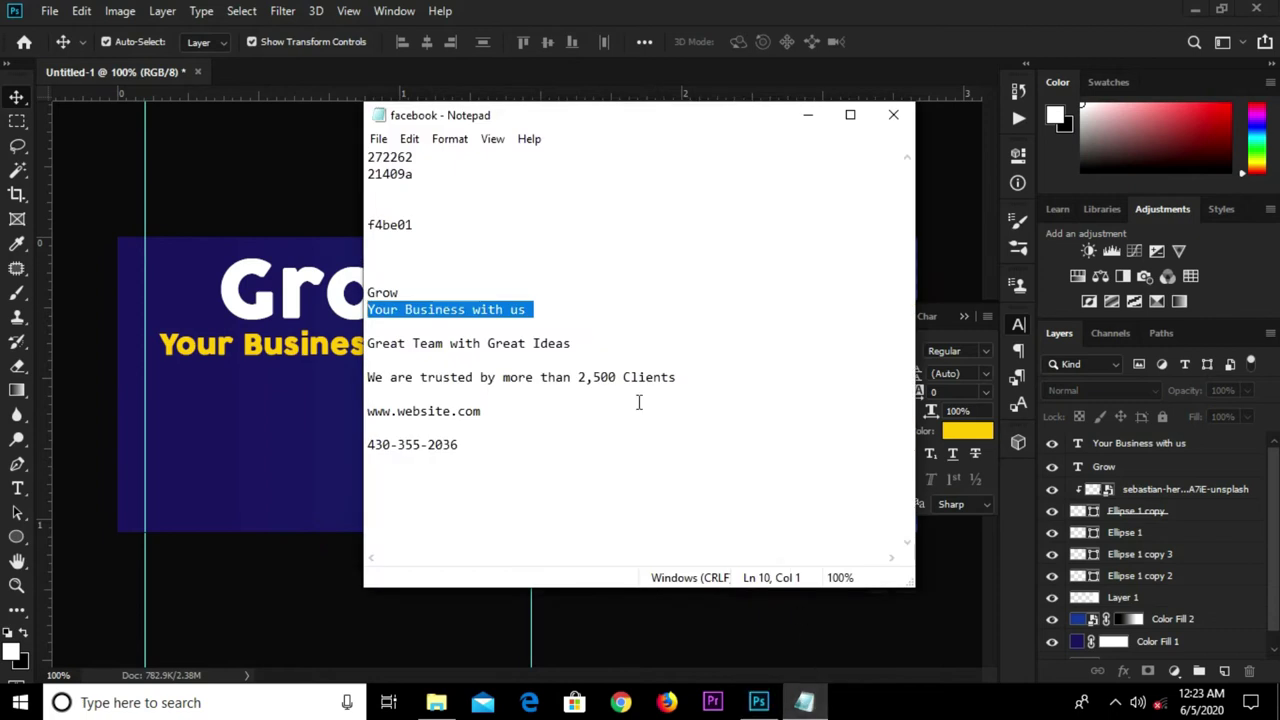
{"action": "left_click_drag", "start_coordinate": [586, 343], "coordinate": [370, 344]}
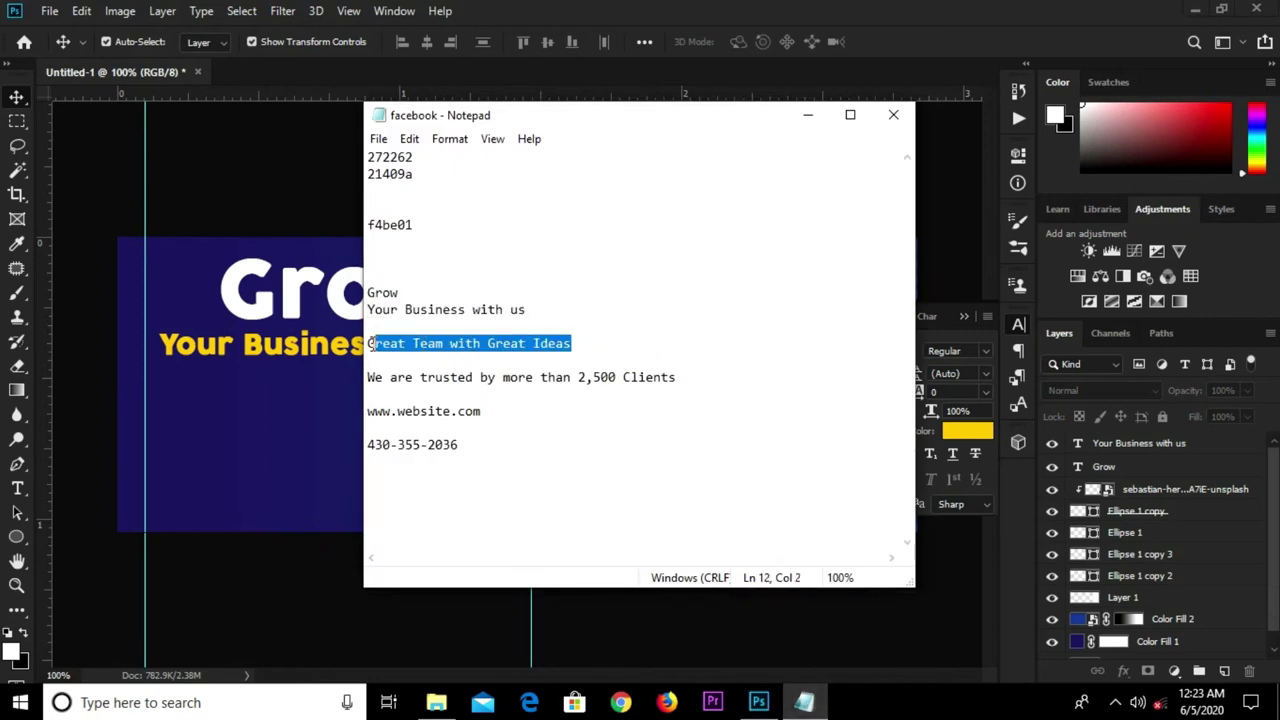
{"action": "right_click", "coordinate": [391, 339]}
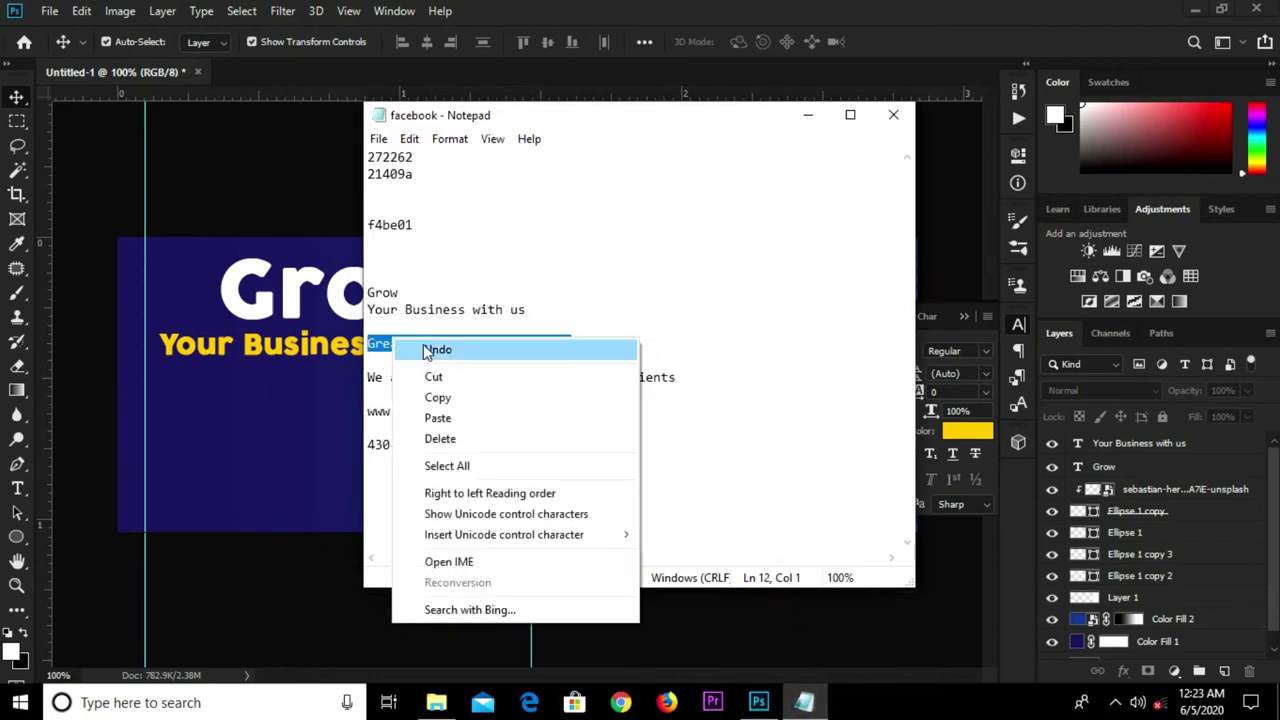
{"action": "left_click", "coordinate": [466, 398]}
{"action": "left_click", "coordinate": [316, 423]}
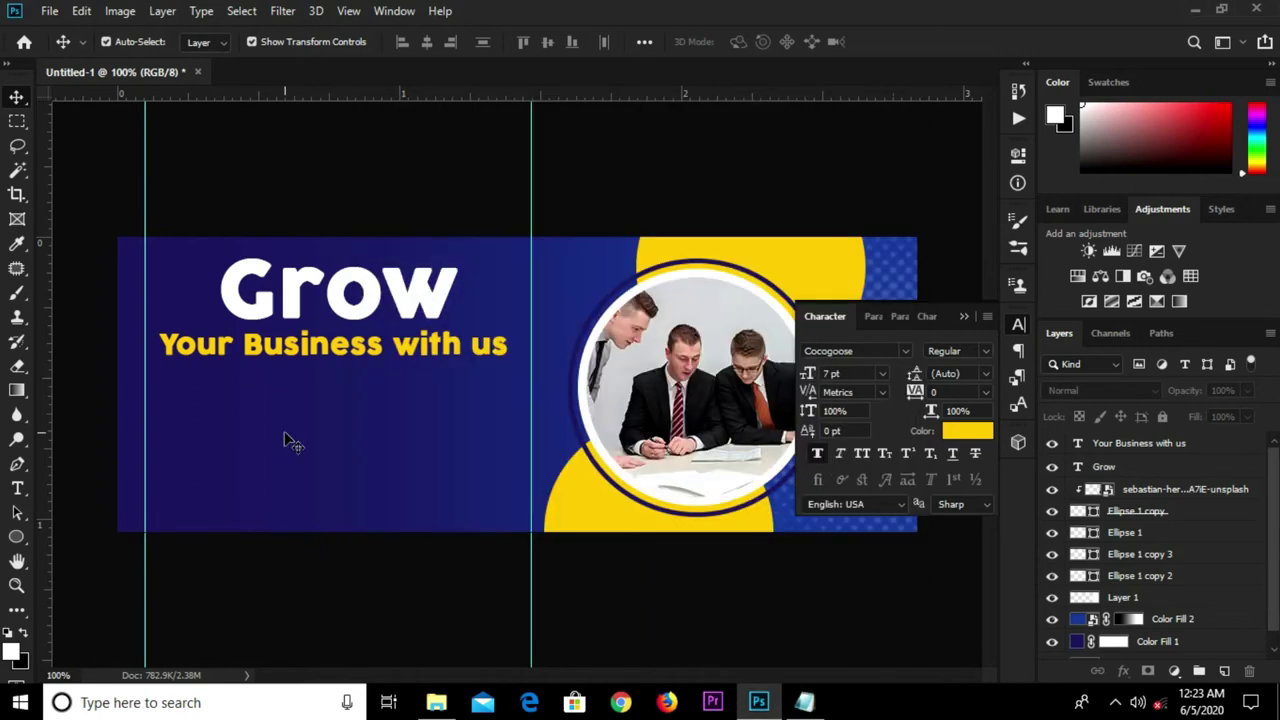
Draw a thin white rectangle below the subheading and round its corners into a pill.
{"action": "left_click", "coordinate": [25, 538]}
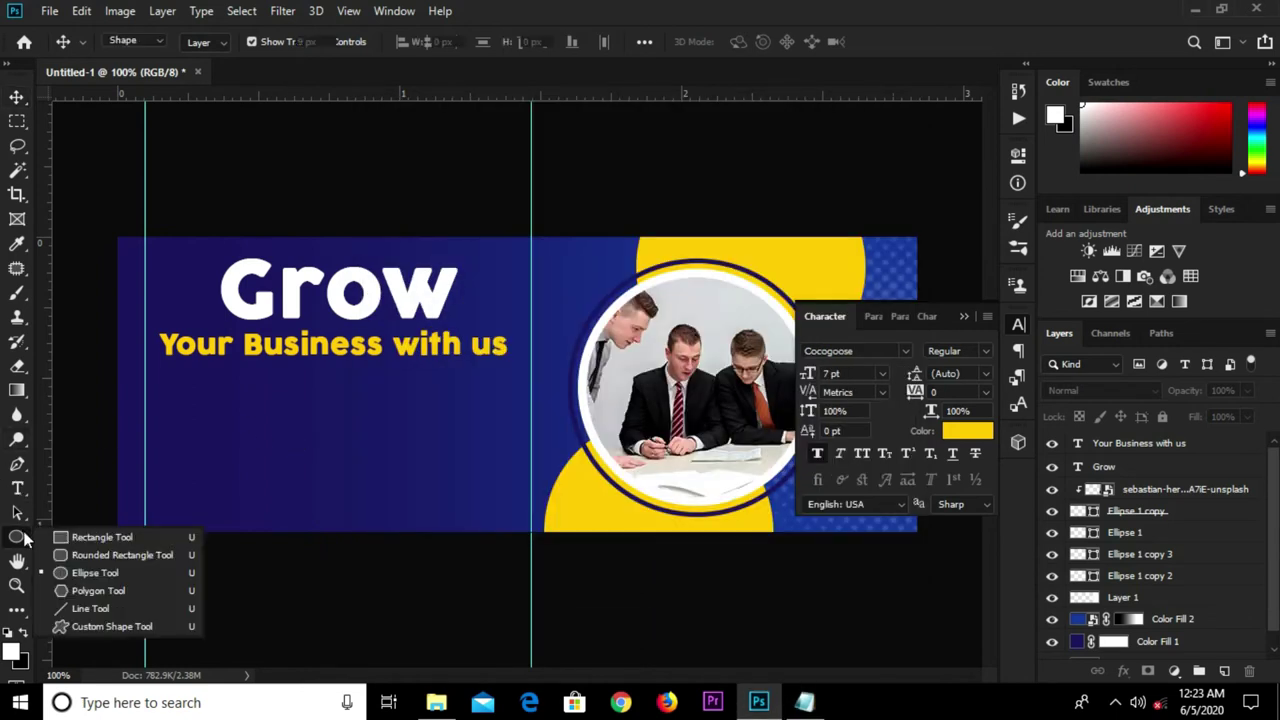
{"action": "left_click", "coordinate": [68, 540]}
{"action": "right_click", "coordinate": [25, 538]}
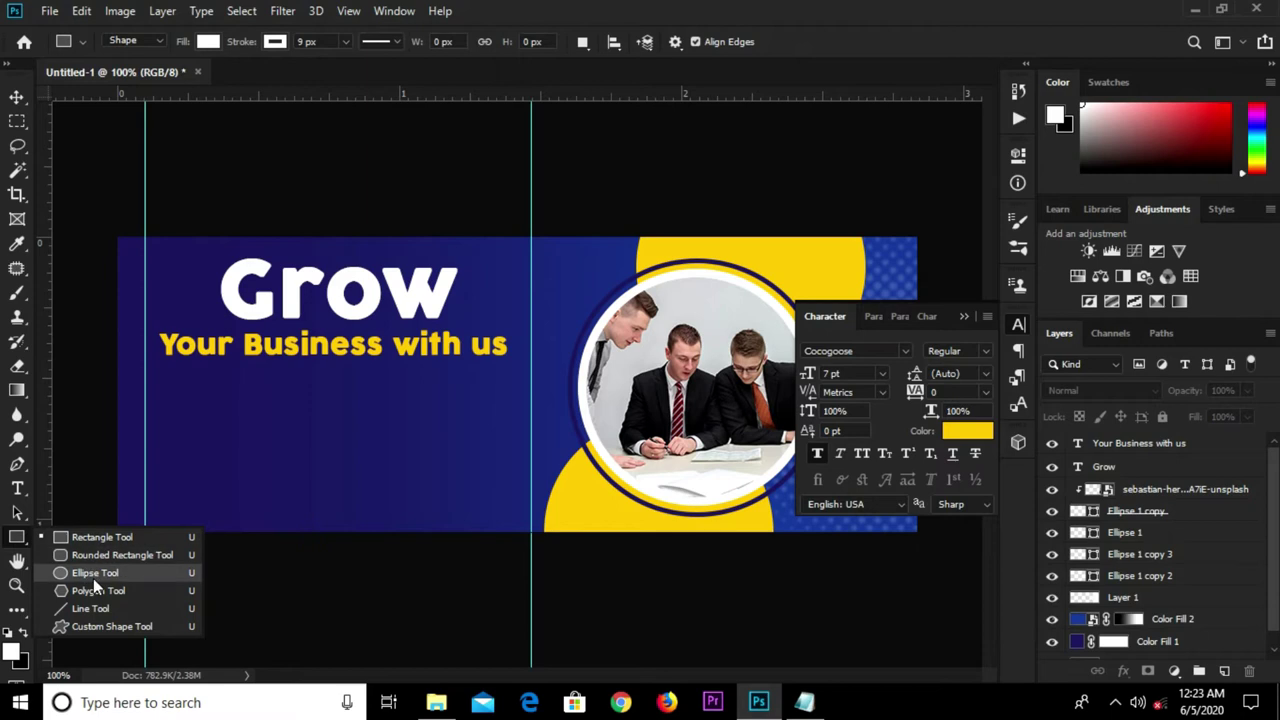
{"action": "left_click", "coordinate": [94, 540]}
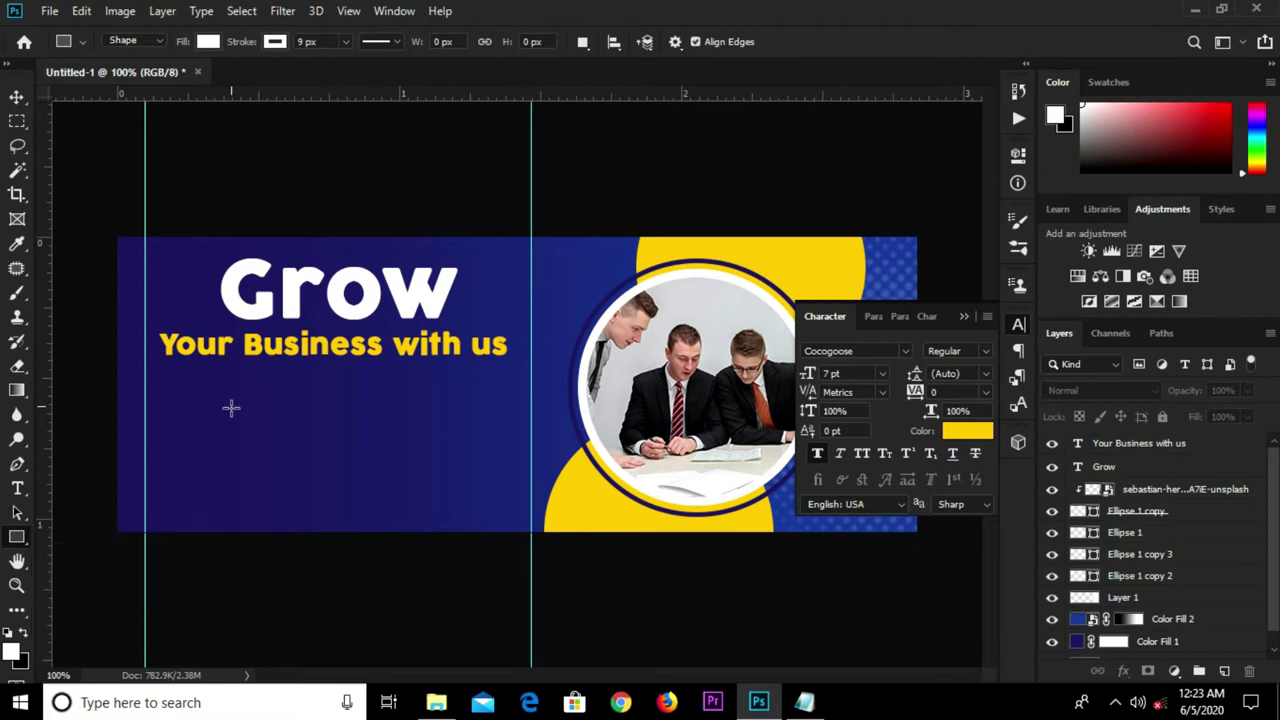
{"action": "left_click_drag", "start_coordinate": [162, 371], "coordinate": [505, 391]}
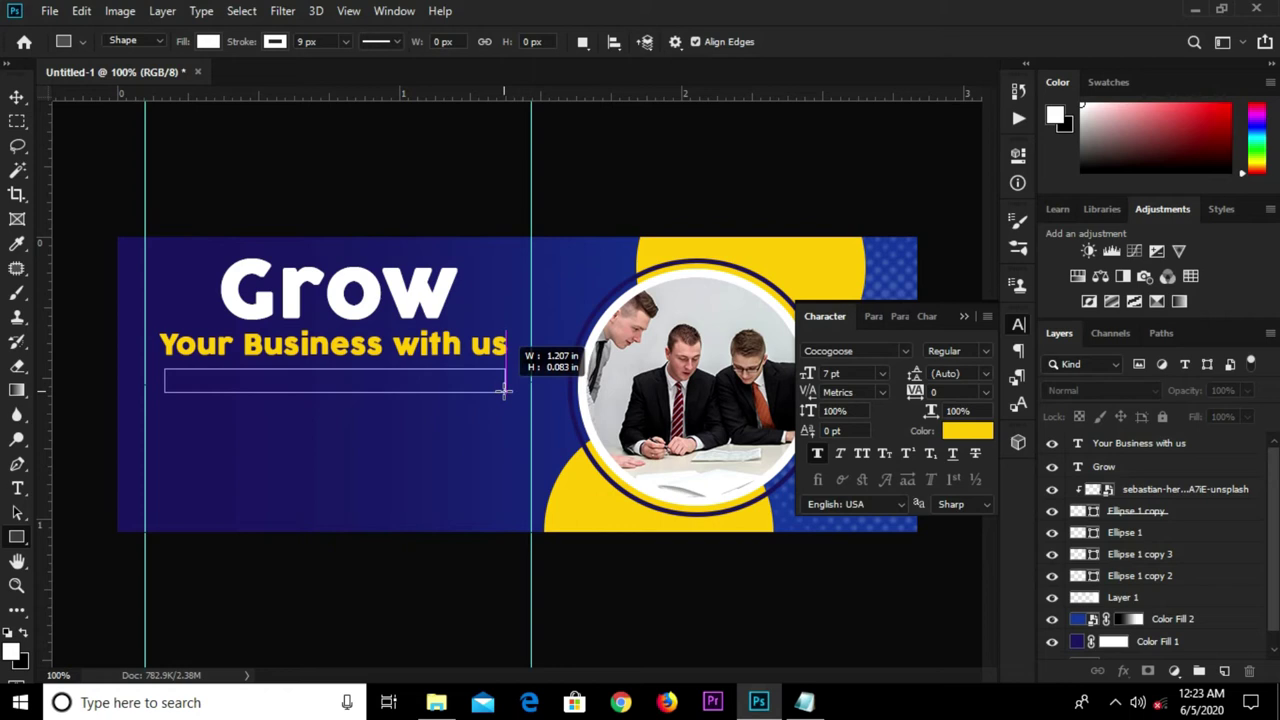
{"action": "left_click_drag", "start_coordinate": [505, 391], "coordinate": [504, 393]}
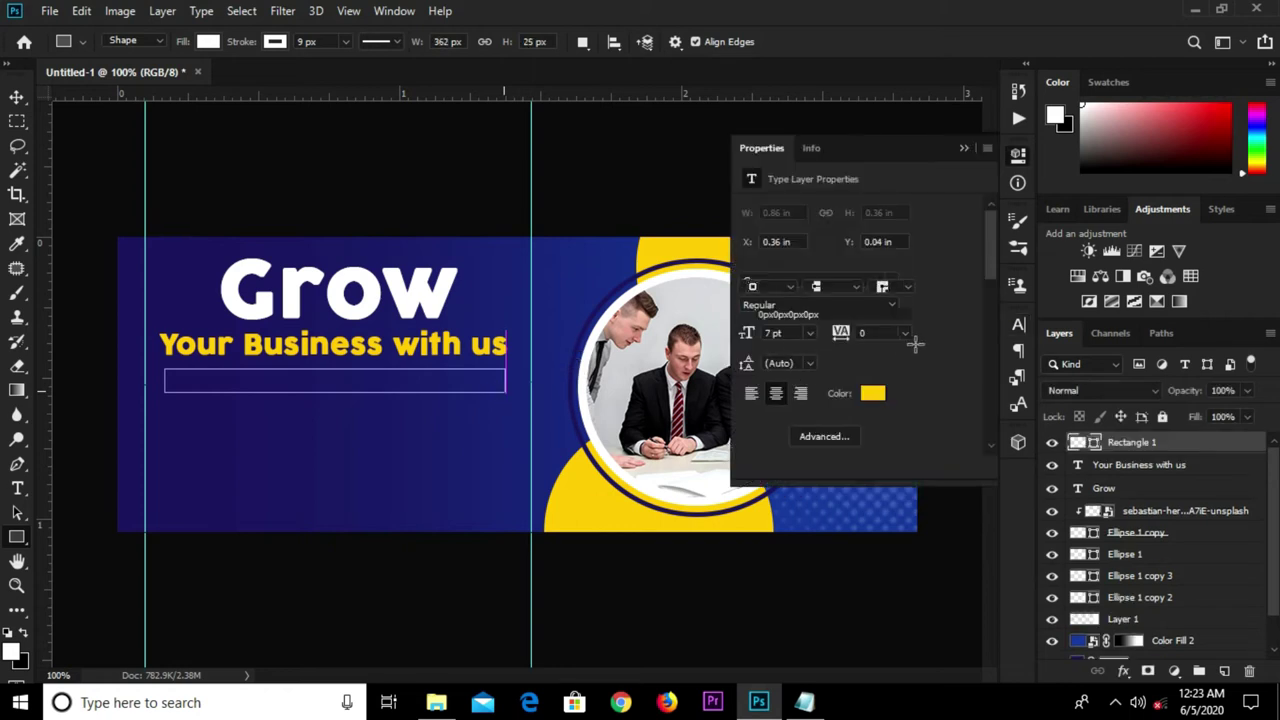
{"action": "left_click_drag", "start_coordinate": [906, 336], "coordinate": [948, 342]}
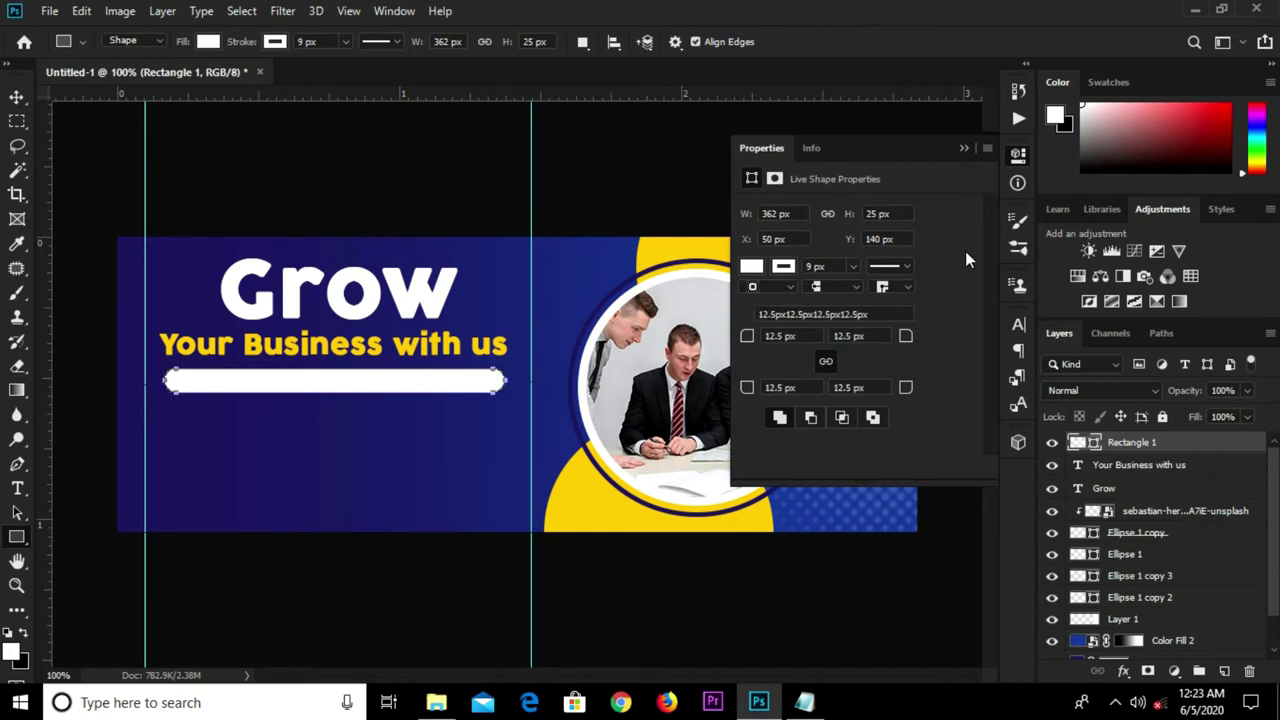
{"action": "left_click", "coordinate": [964, 149]}
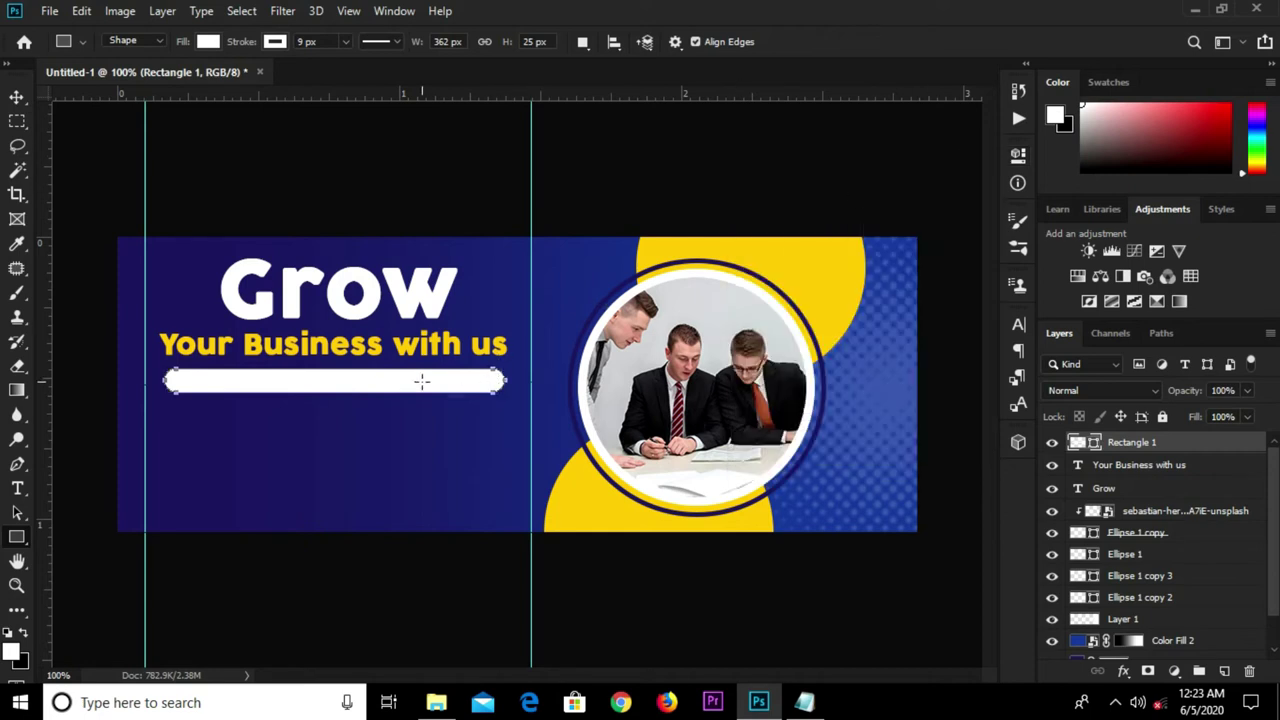
Apply a Drop Shadow effect to Rectangle 1.
{"action": "key", "text": "v"}
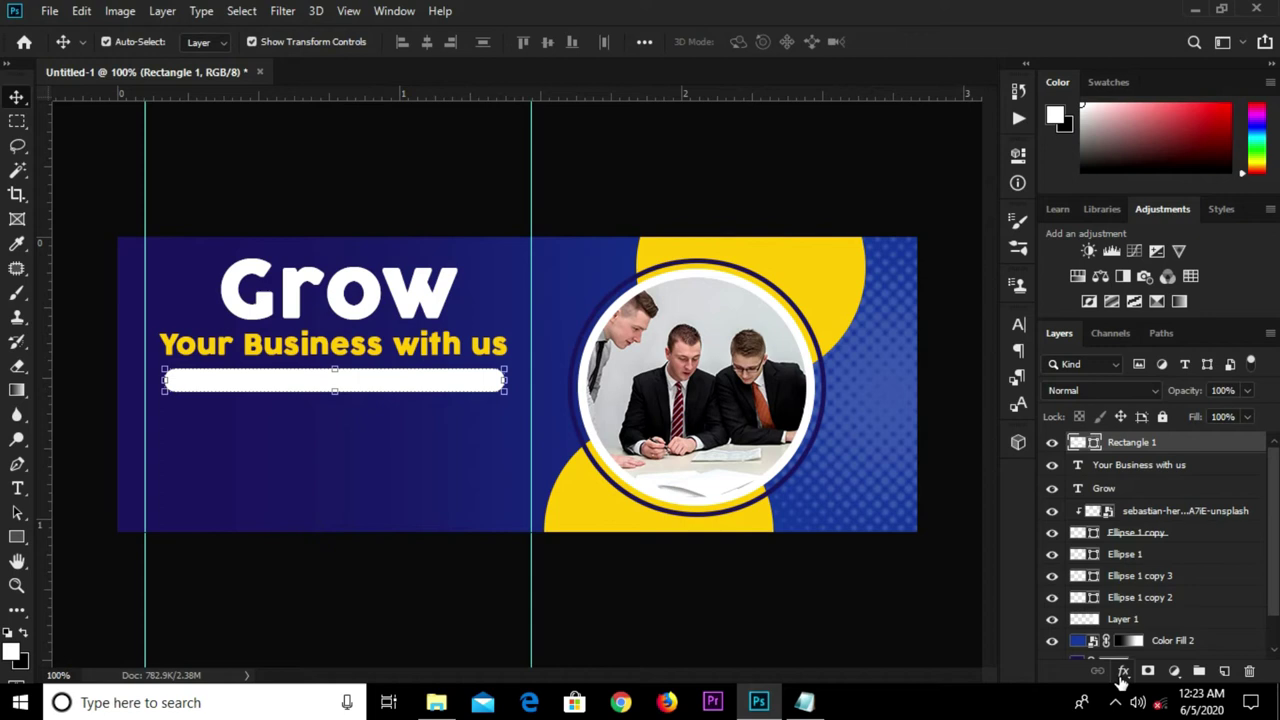
{"action": "left_click", "coordinate": [1122, 680]}
{"action": "left_click", "coordinate": [1128, 664]}
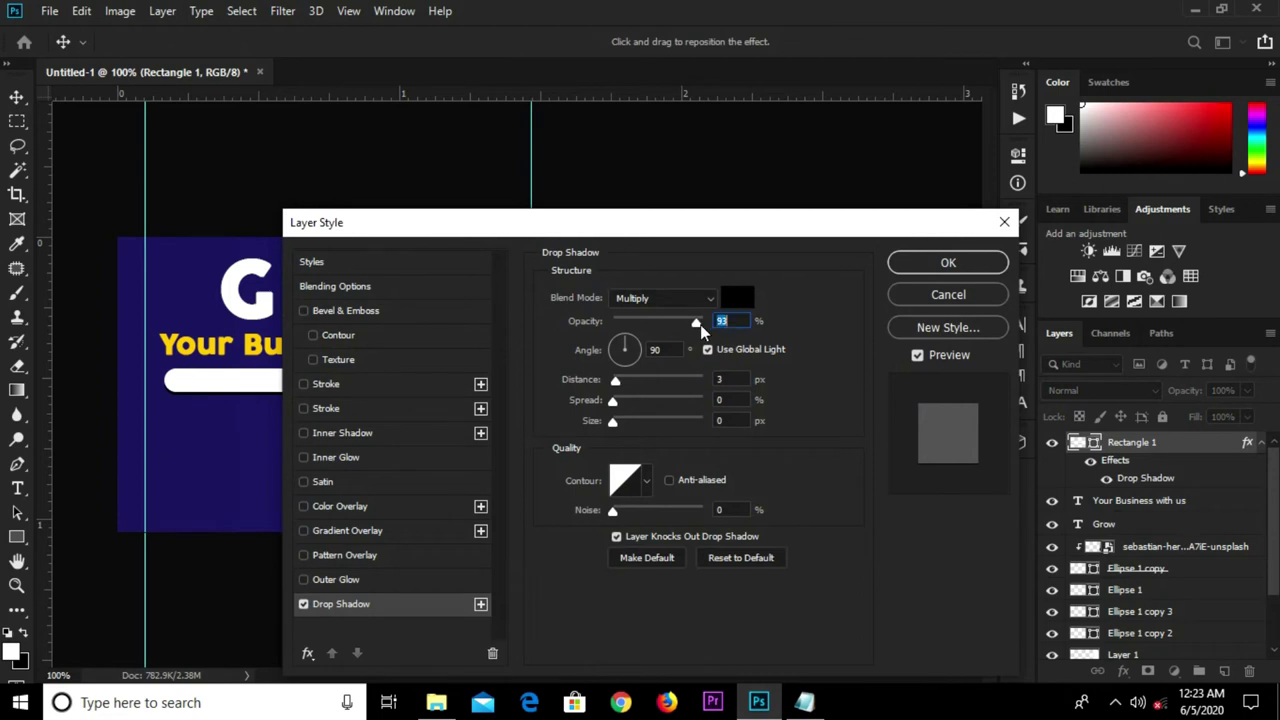
{"action": "left_click", "coordinate": [945, 262]}
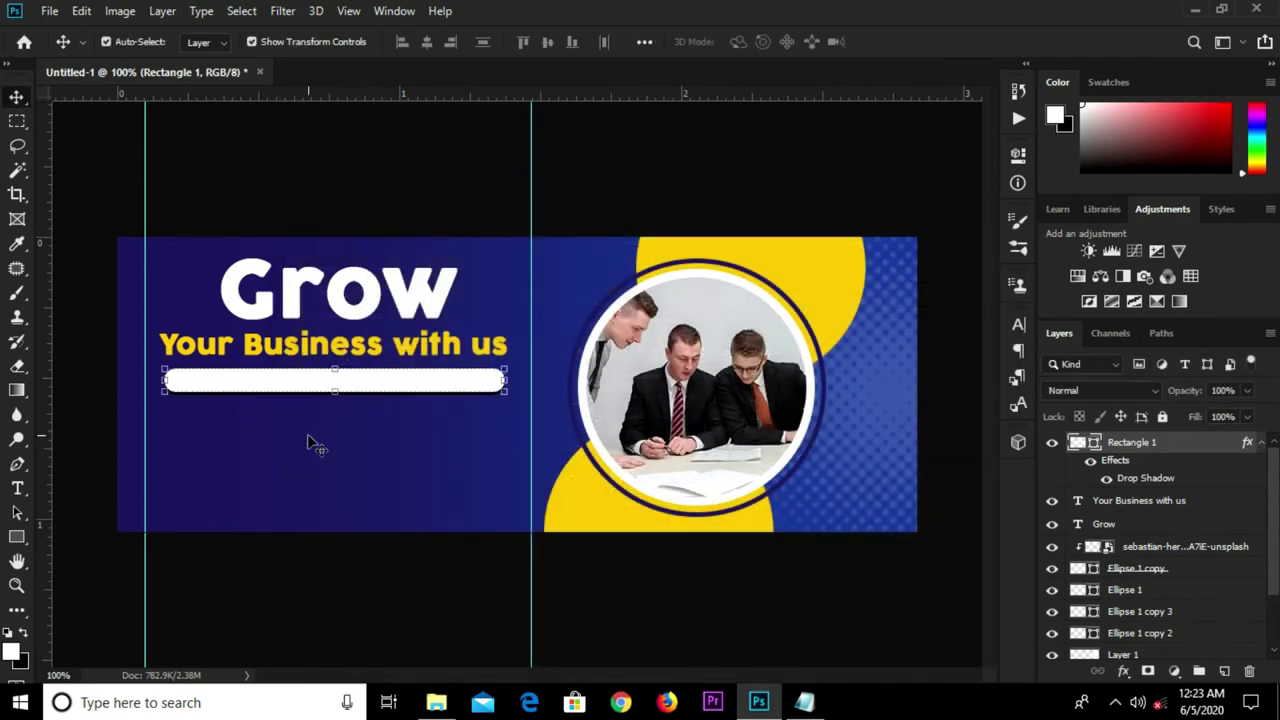
{"action": "key", "text": "t"}
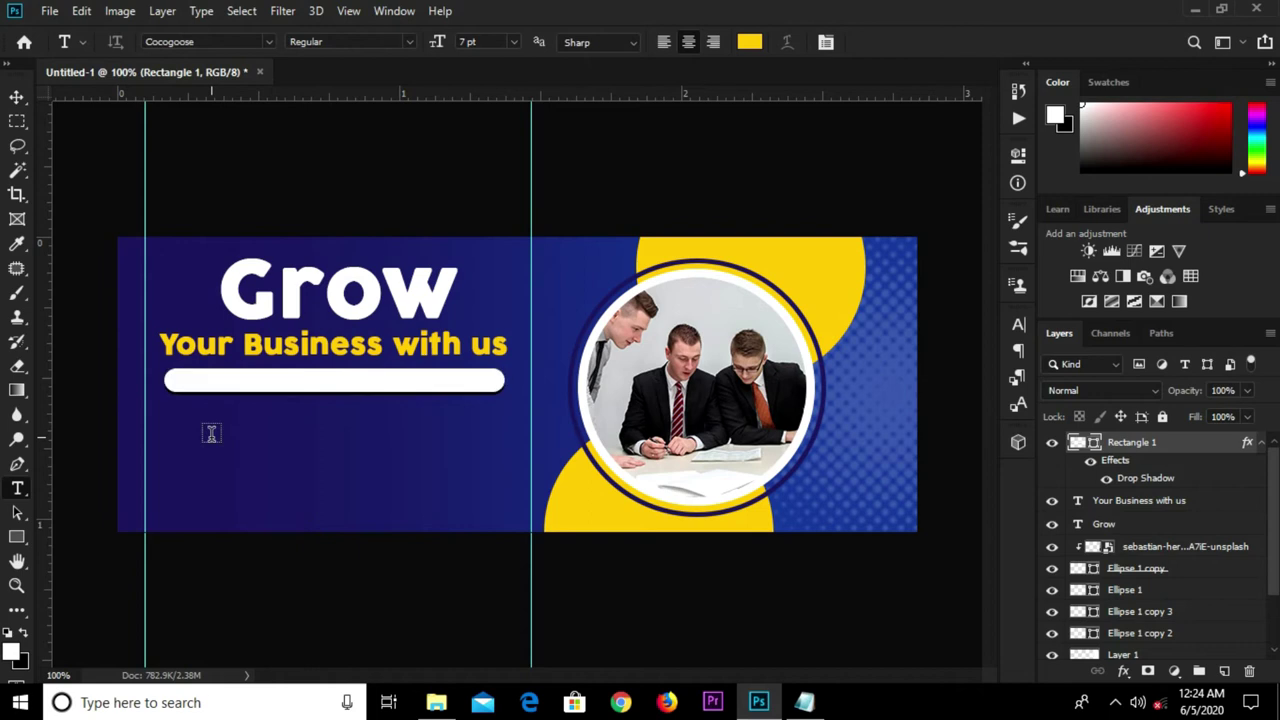
Paste the tagline 'Great Team with Great Ideas' as a new text layer.
{"action": "left_click", "coordinate": [211, 432]}
{"action": "key", "text": "ctrl+v"}
{"action": "type", "text": "v"}
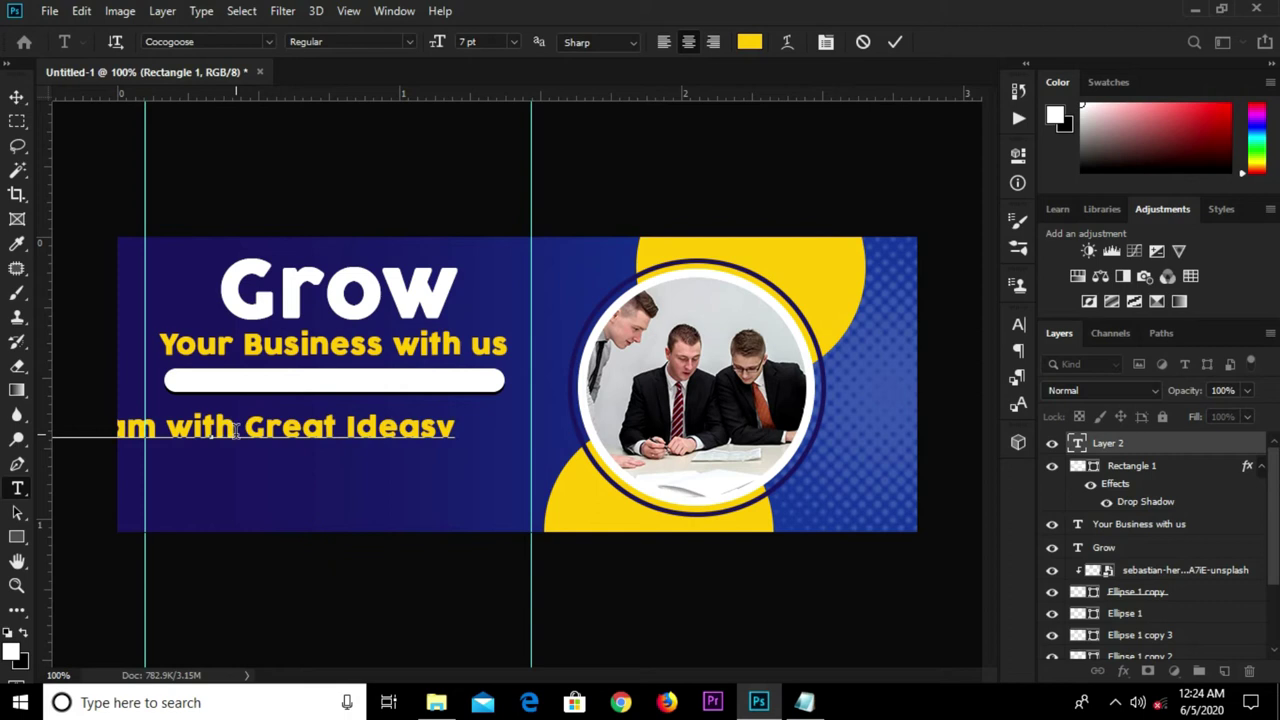
{"action": "key", "text": "BackSpace"}
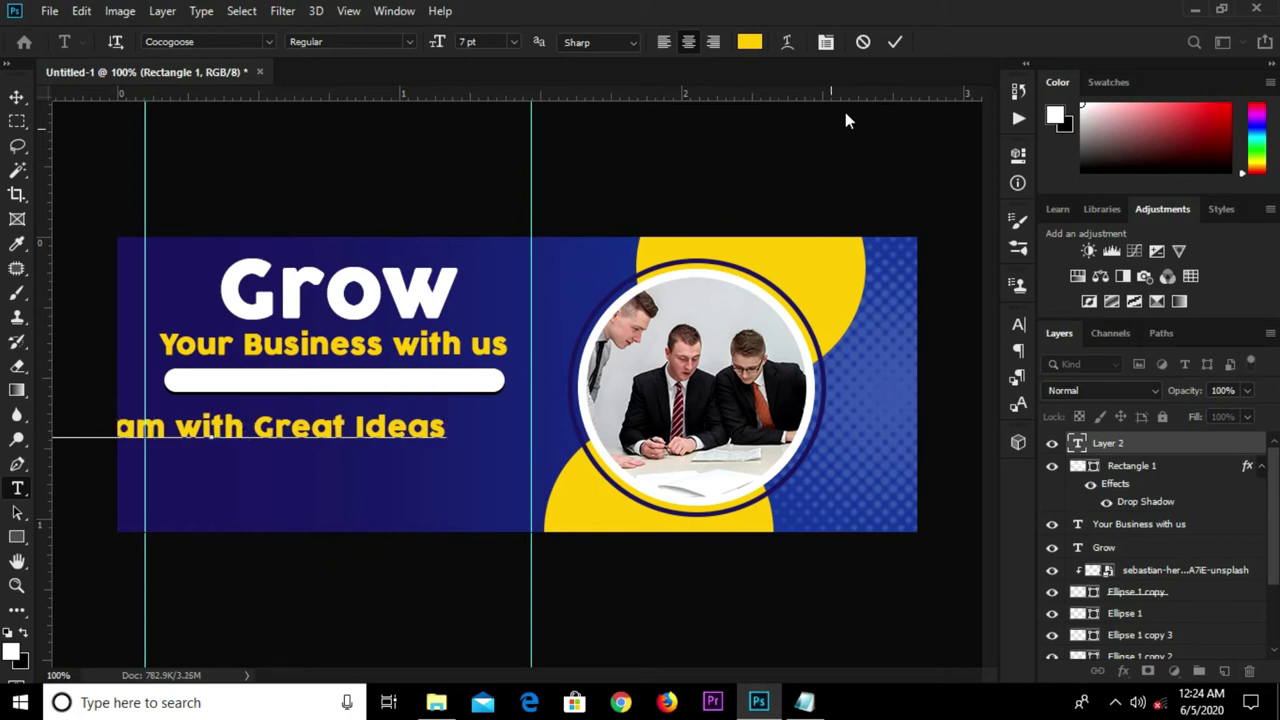
{"action": "left_click", "coordinate": [893, 43]}
Move the tagline onto the white pill bar and shrink it to fit inside.
{"action": "key", "text": "v"}
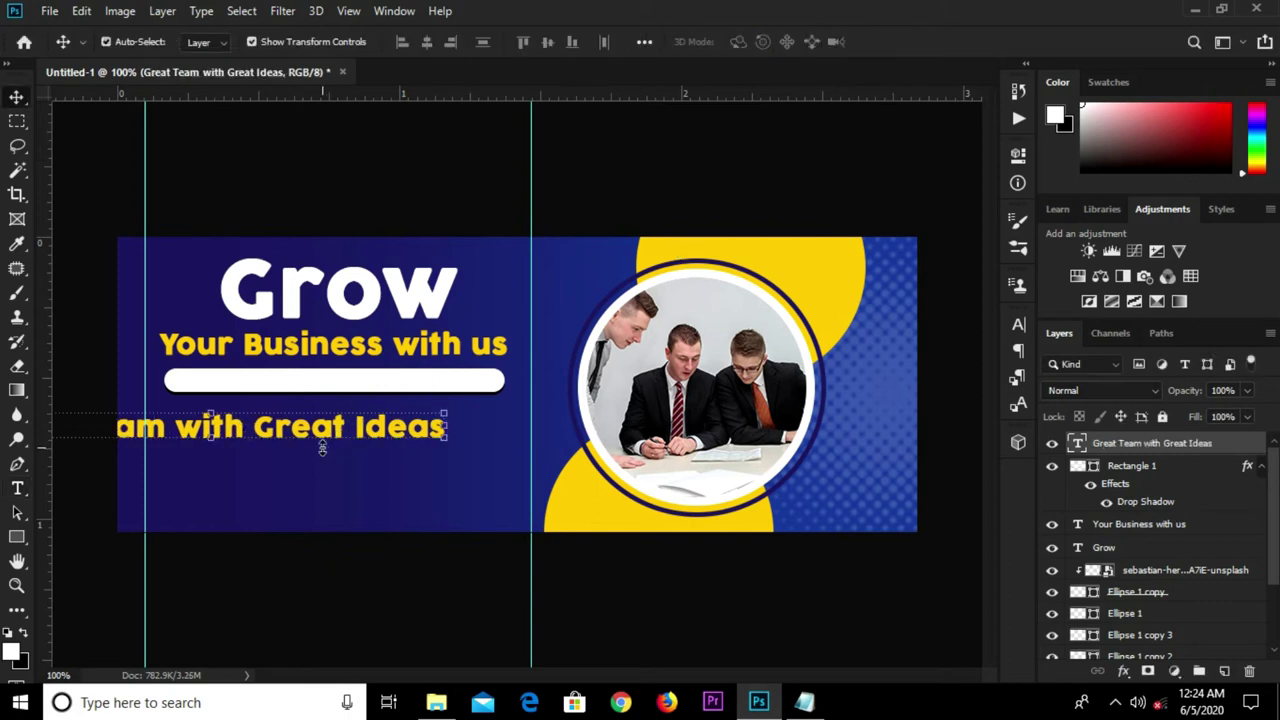
{"action": "key", "text": "ctrl+t"}
{"action": "left_click_drag", "start_coordinate": [308, 441], "coordinate": [490, 436]}
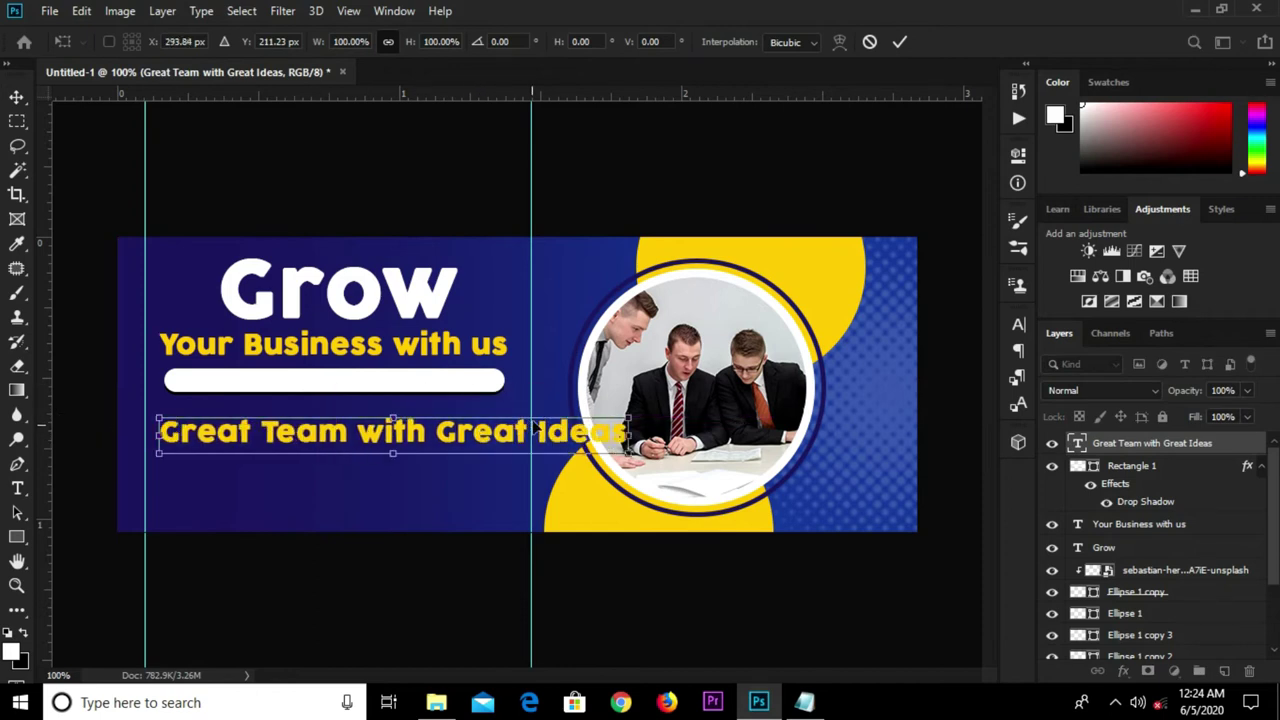
{"action": "left_click", "coordinate": [902, 42]}
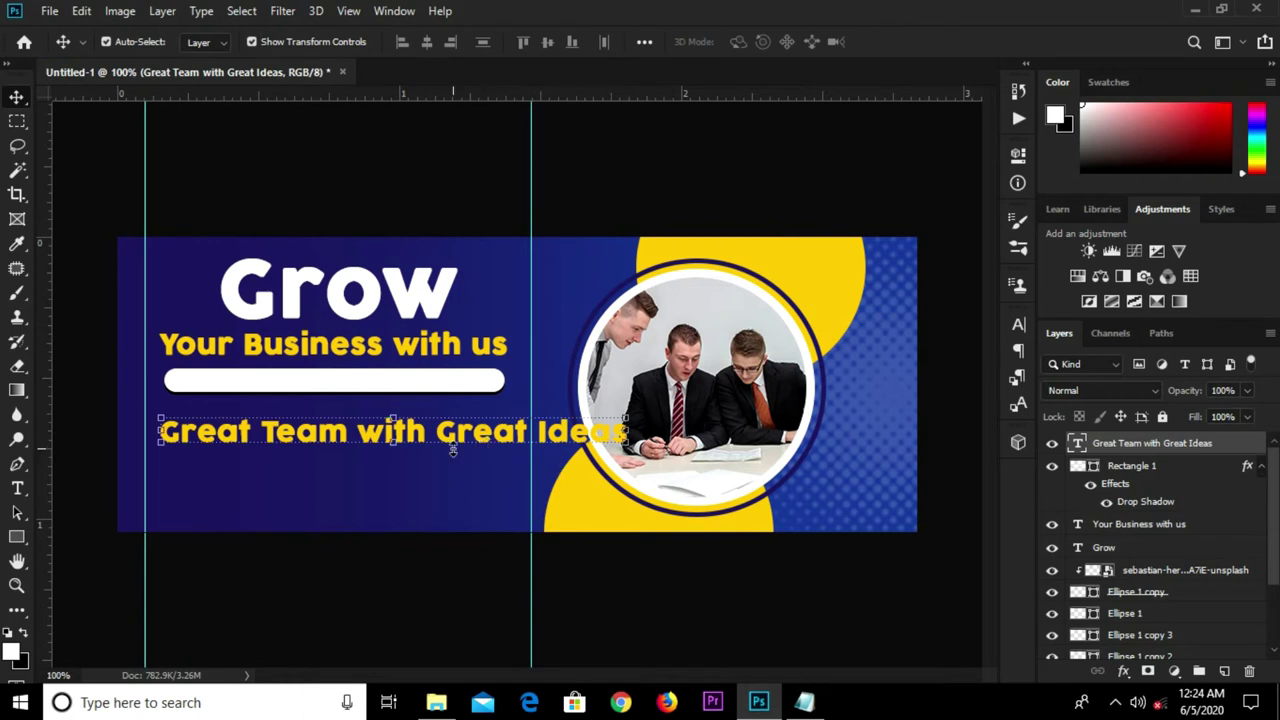
{"action": "left_click_drag", "start_coordinate": [455, 445], "coordinate": [481, 391]}
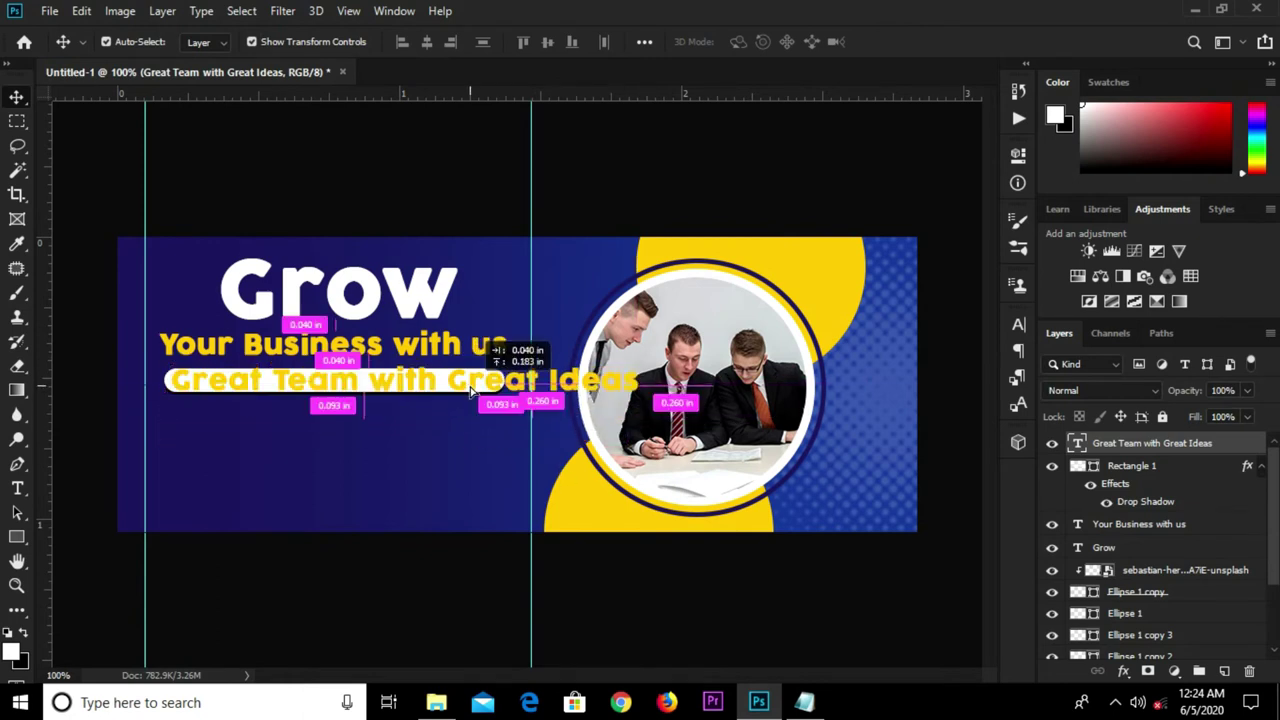
{"action": "key", "text": "ctrl+t"}
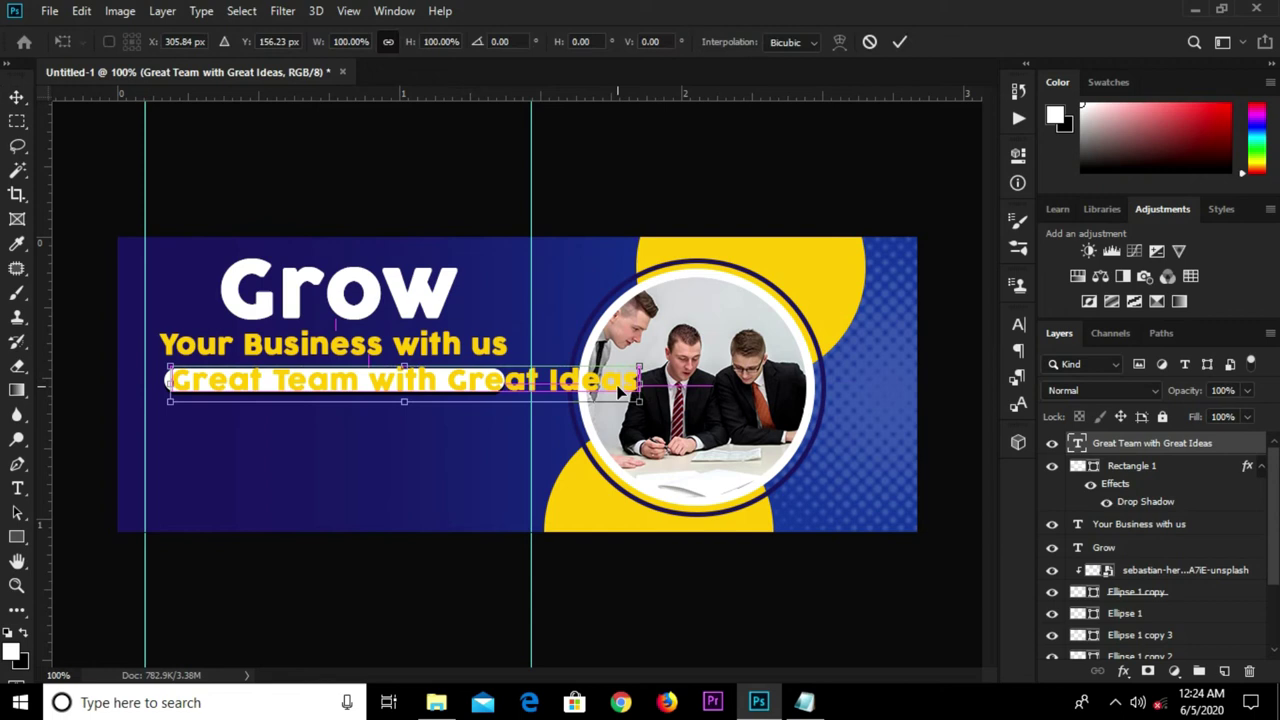
{"action": "left_click_drag", "start_coordinate": [640, 367], "coordinate": [483, 379]}
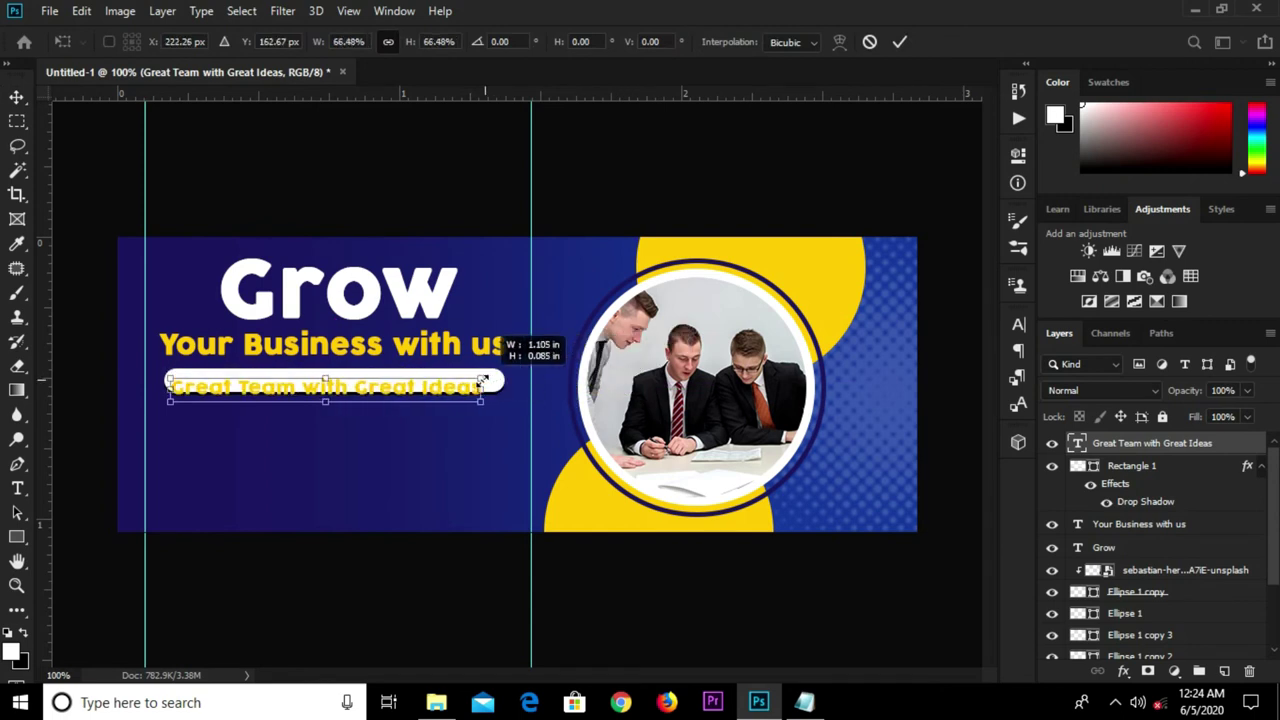
{"action": "left_click_drag", "start_coordinate": [346, 385], "coordinate": [348, 381]}
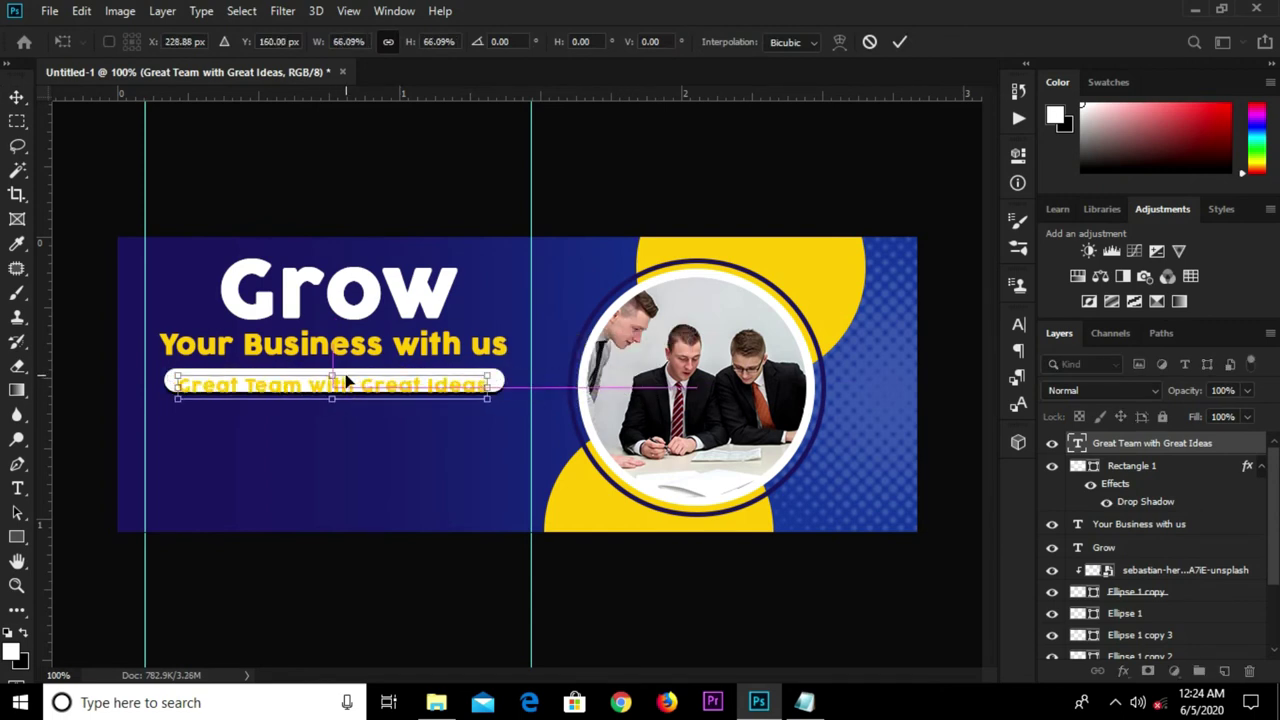
{"action": "key", "text": "Up"}
{"action": "key", "text": "Up"}
{"action": "key", "text": "Up"}
{"action": "key", "text": "Up"}
{"action": "key", "text": "Up"}
{"action": "key", "text": "Up"}
{"action": "key", "text": "Up"}
{"action": "key", "text": "Down"}
{"action": "key", "text": "Return"}
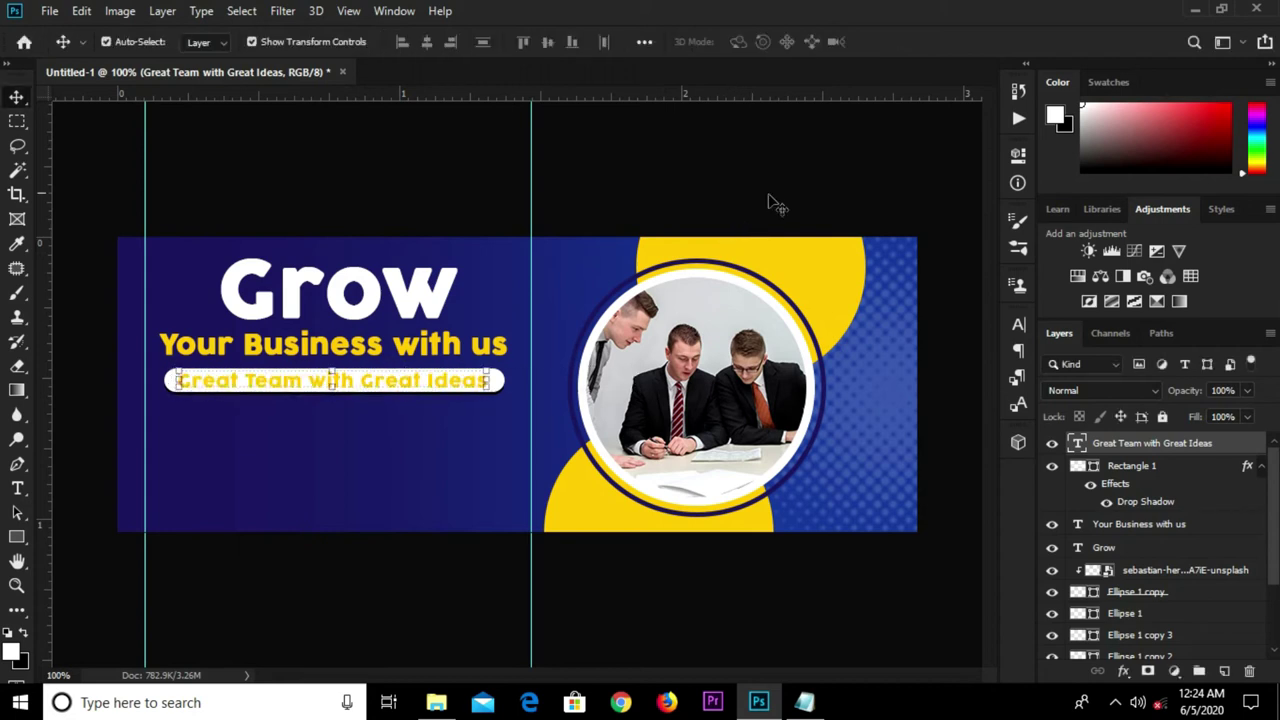
Colour the tagline dark navy sampled from the background.
{"action": "left_click", "coordinate": [1020, 326]}
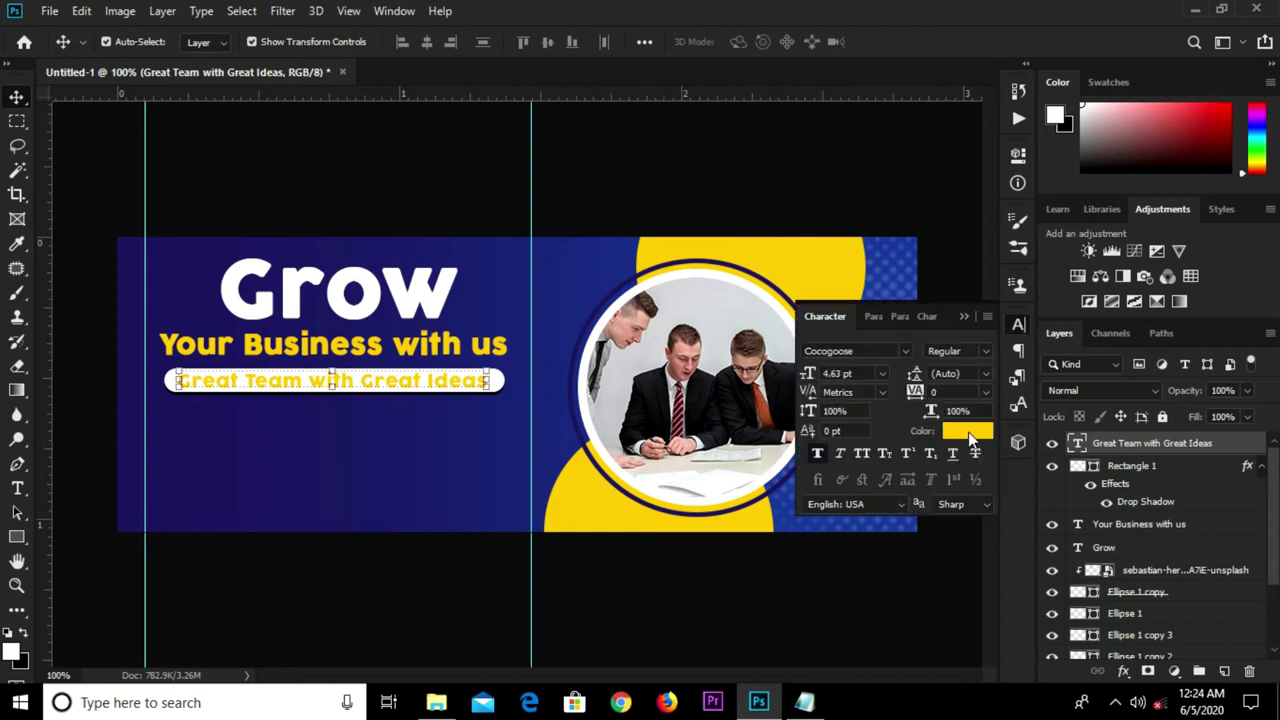
{"action": "left_click", "coordinate": [968, 432]}
{"action": "left_click", "coordinate": [392, 405]}
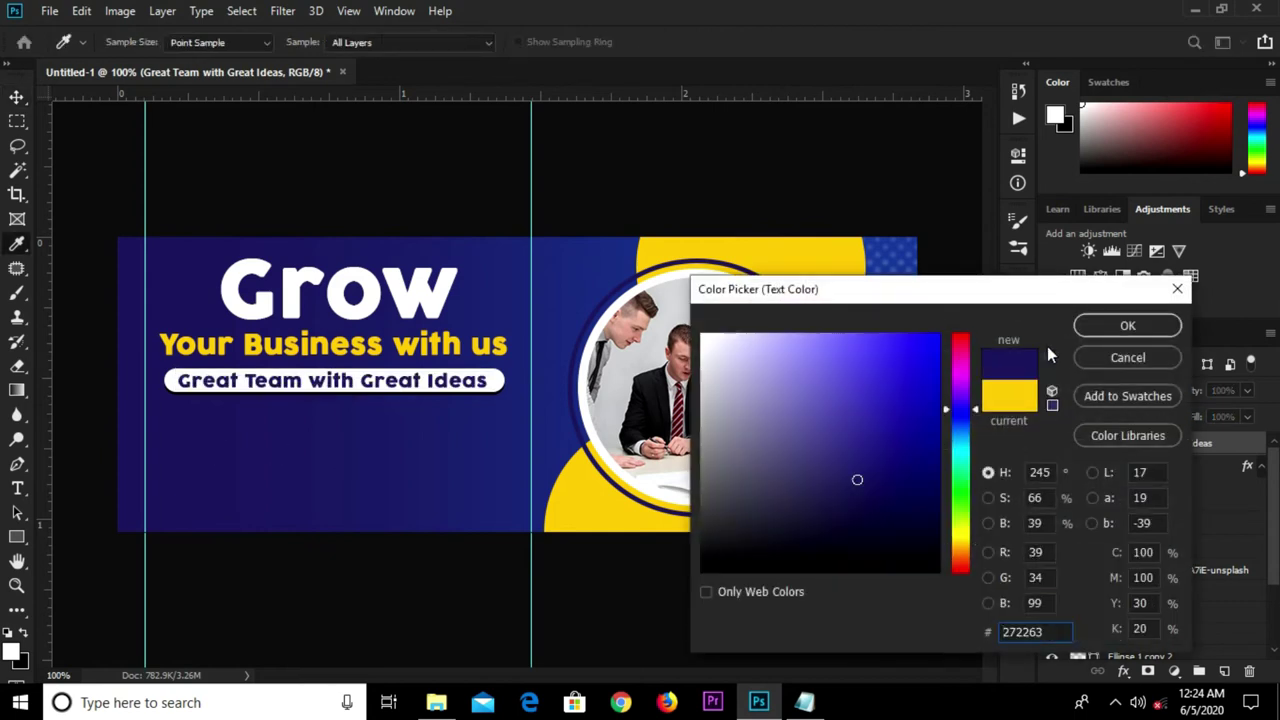
{"action": "left_click", "coordinate": [1127, 325]}
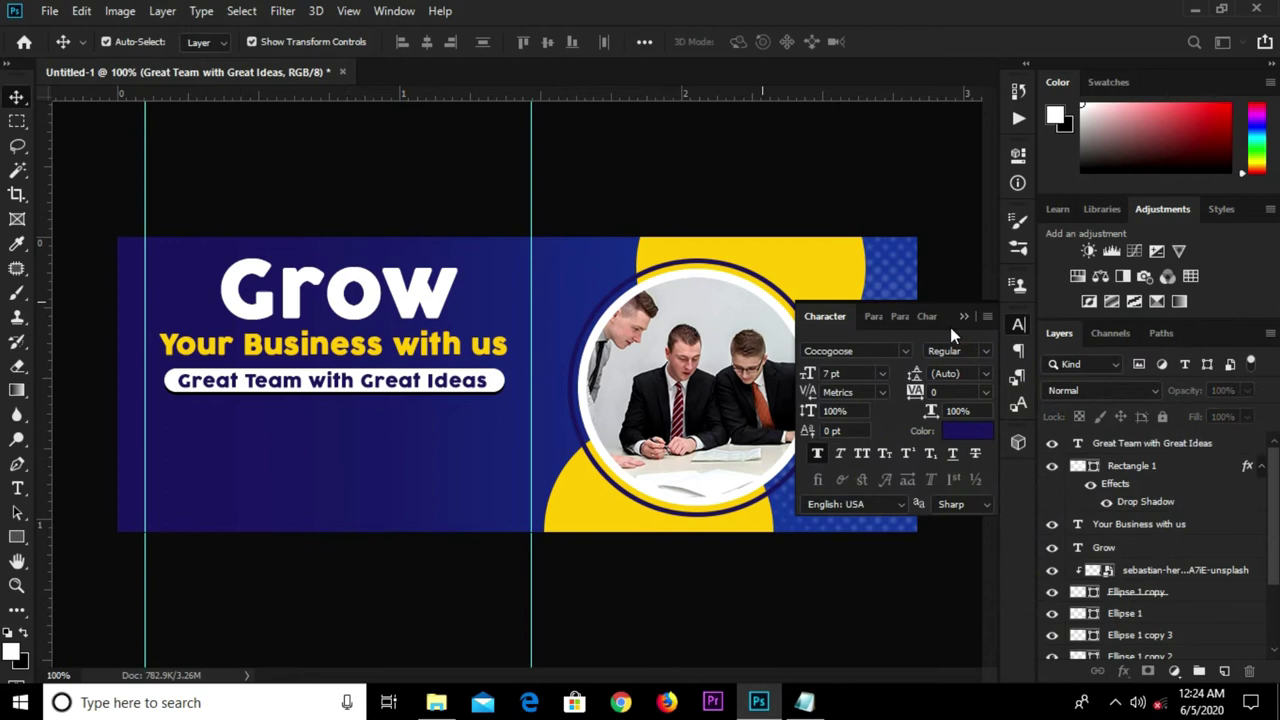
{"action": "left_click", "coordinate": [958, 320]}
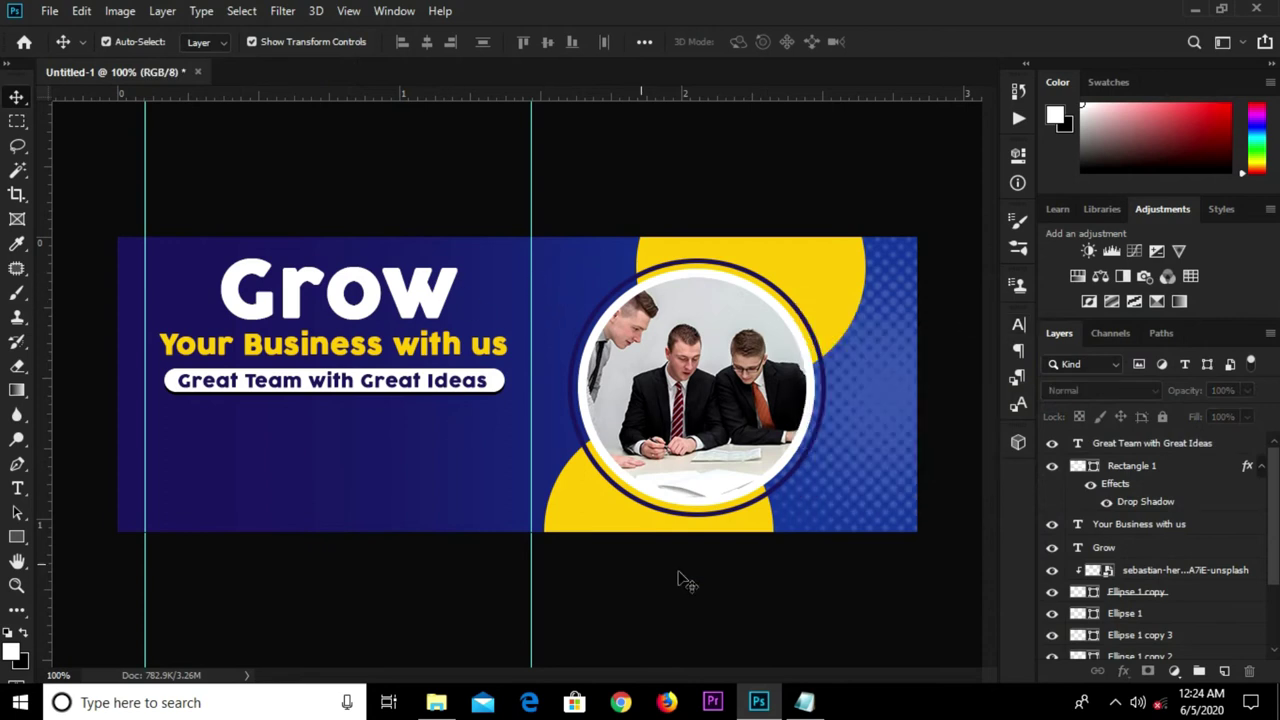
{"action": "left_click", "coordinate": [805, 703]}
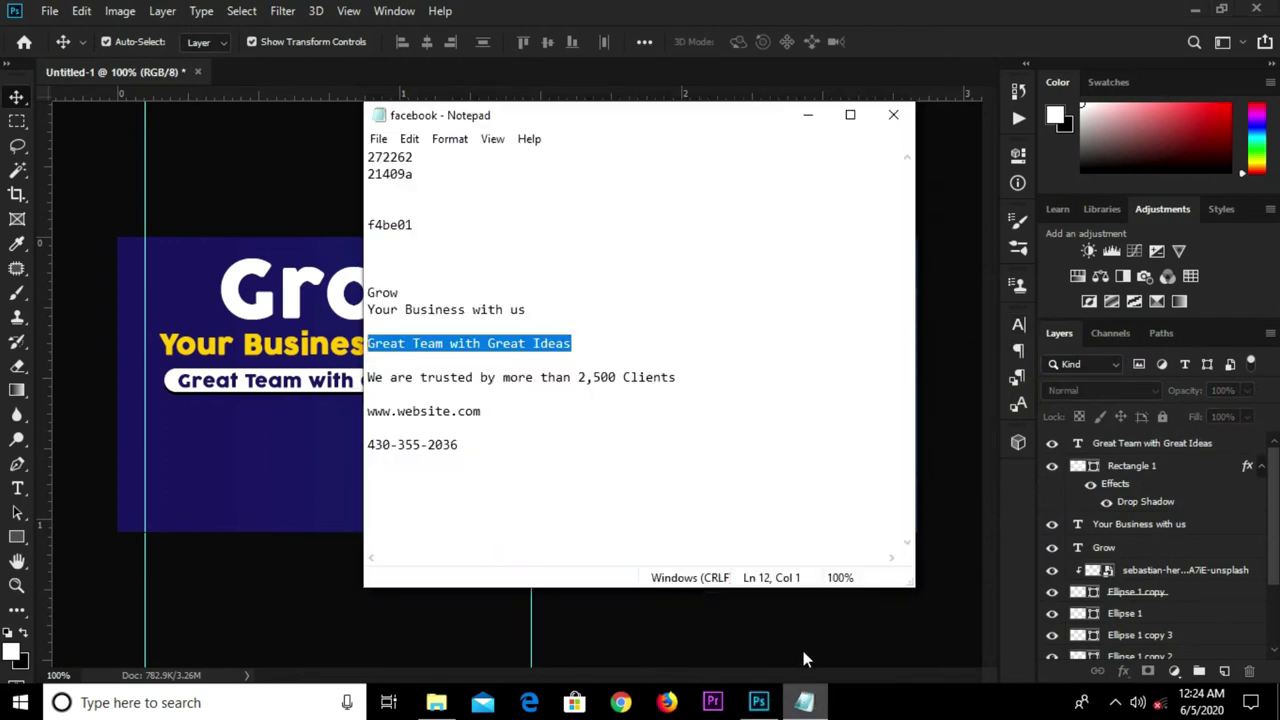
Copy 'We are trusted by more than 2,500 Clients' from Notepad and minimise it.
{"action": "left_click_drag", "start_coordinate": [670, 378], "coordinate": [536, 364]}
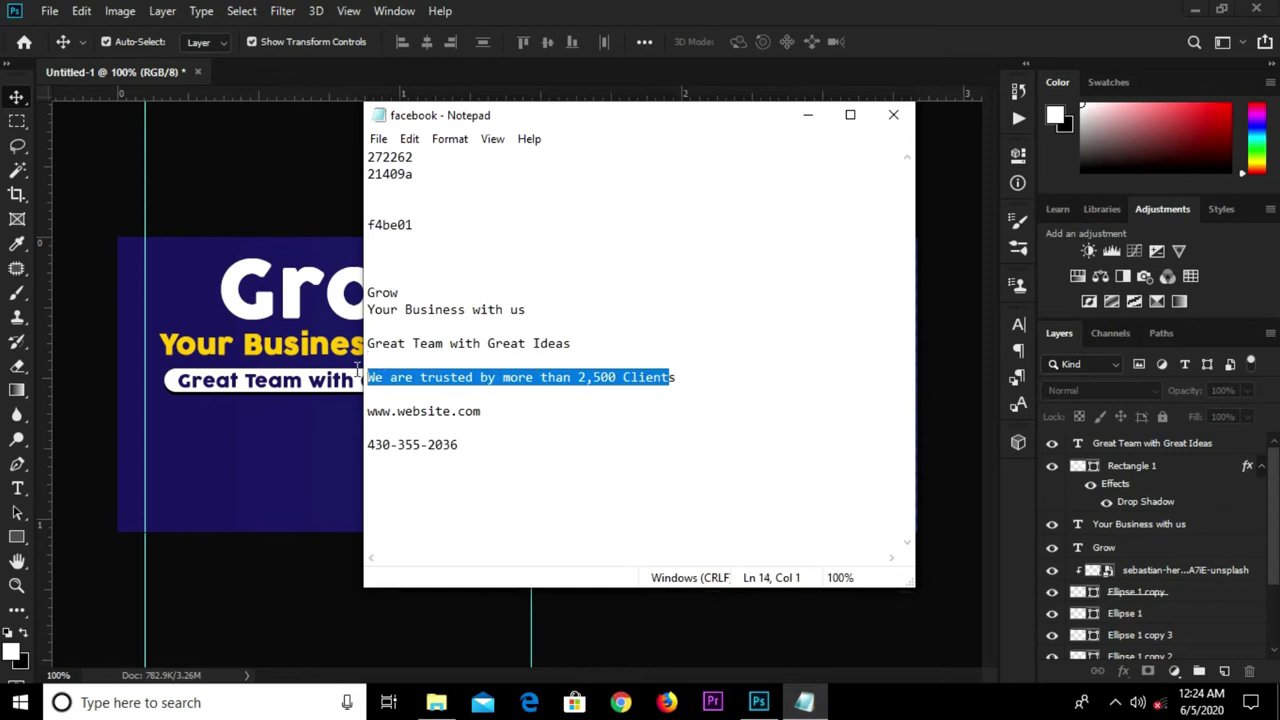
{"action": "left_click", "coordinate": [706, 376]}
{"action": "left_click_drag", "start_coordinate": [706, 376], "coordinate": [371, 383]}
{"action": "right_click", "coordinate": [418, 388]}
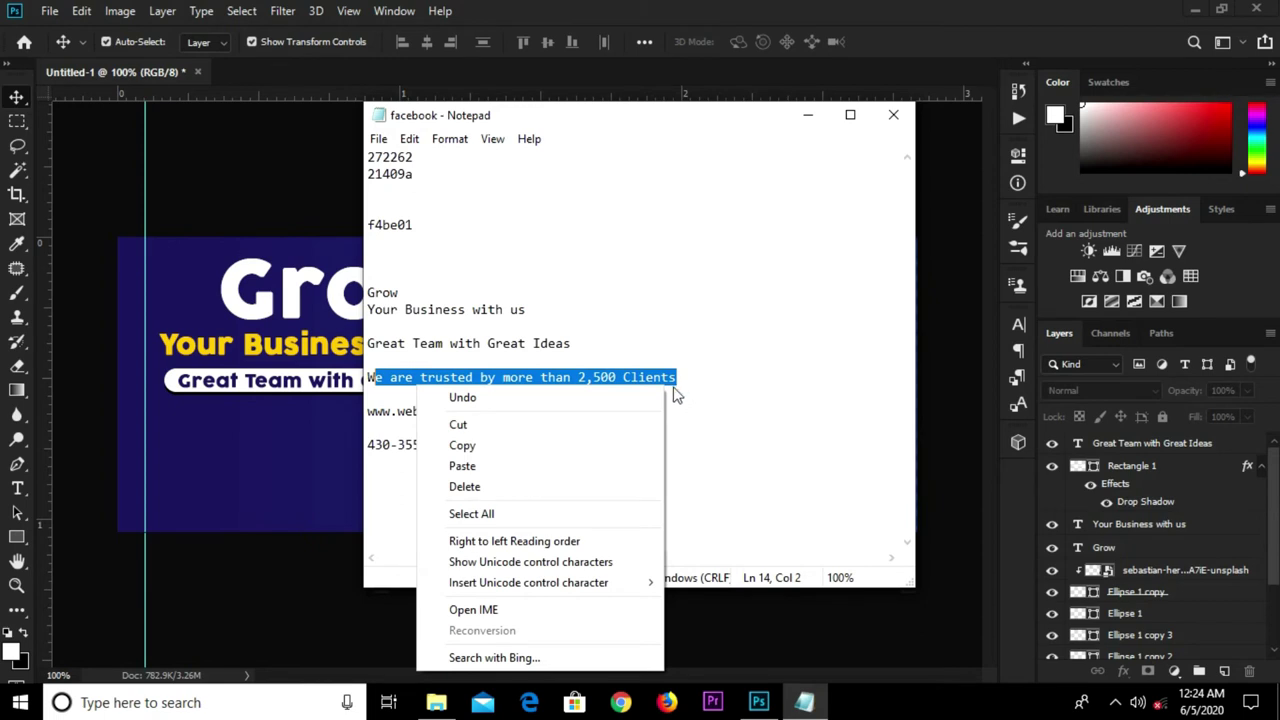
{"action": "left_click", "coordinate": [644, 376]}
{"action": "left_click_drag", "start_coordinate": [680, 376], "coordinate": [374, 376]}
{"action": "right_click", "coordinate": [456, 385]}
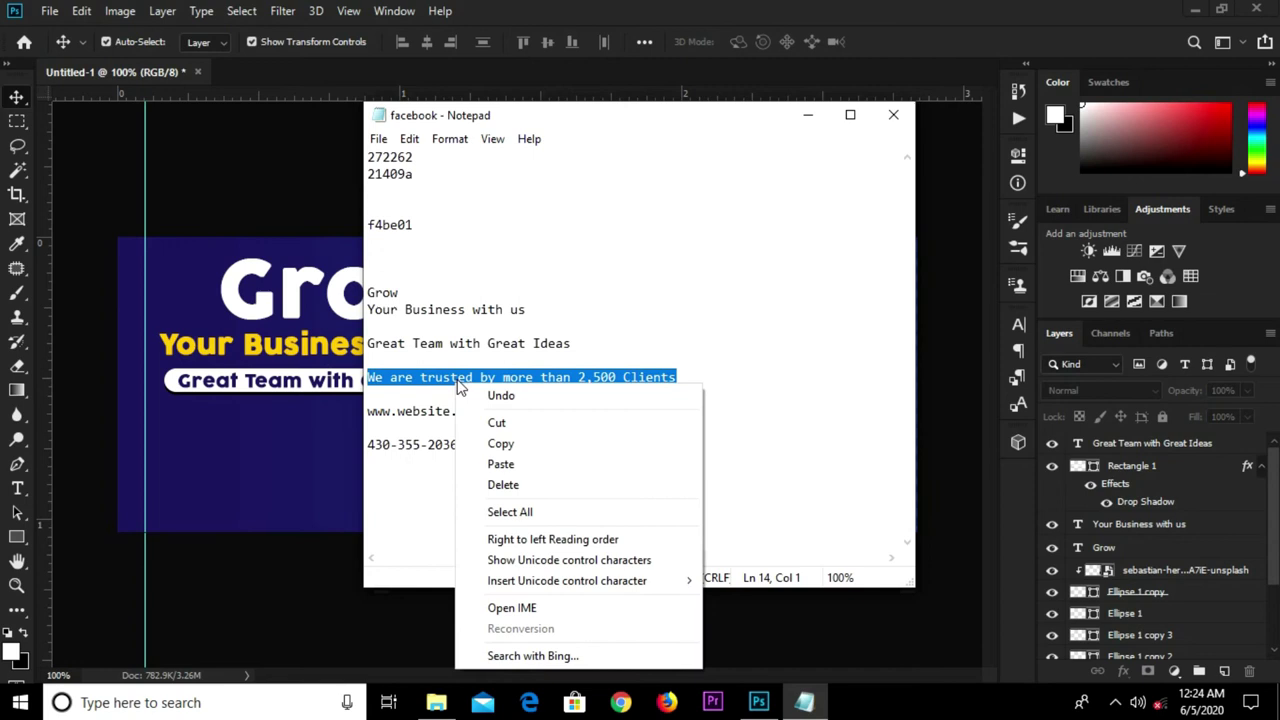
{"action": "left_click", "coordinate": [500, 444]}
{"action": "double_click", "coordinate": [442, 444]}
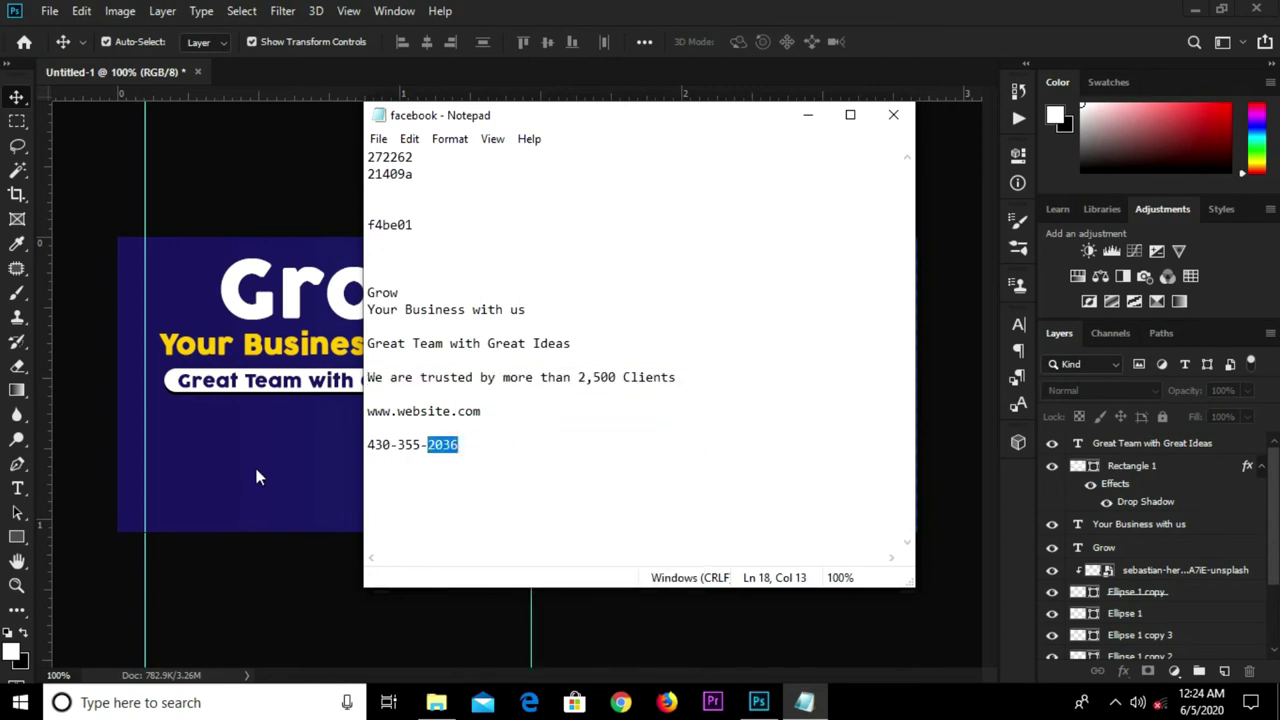
{"action": "left_click", "coordinate": [252, 463]}
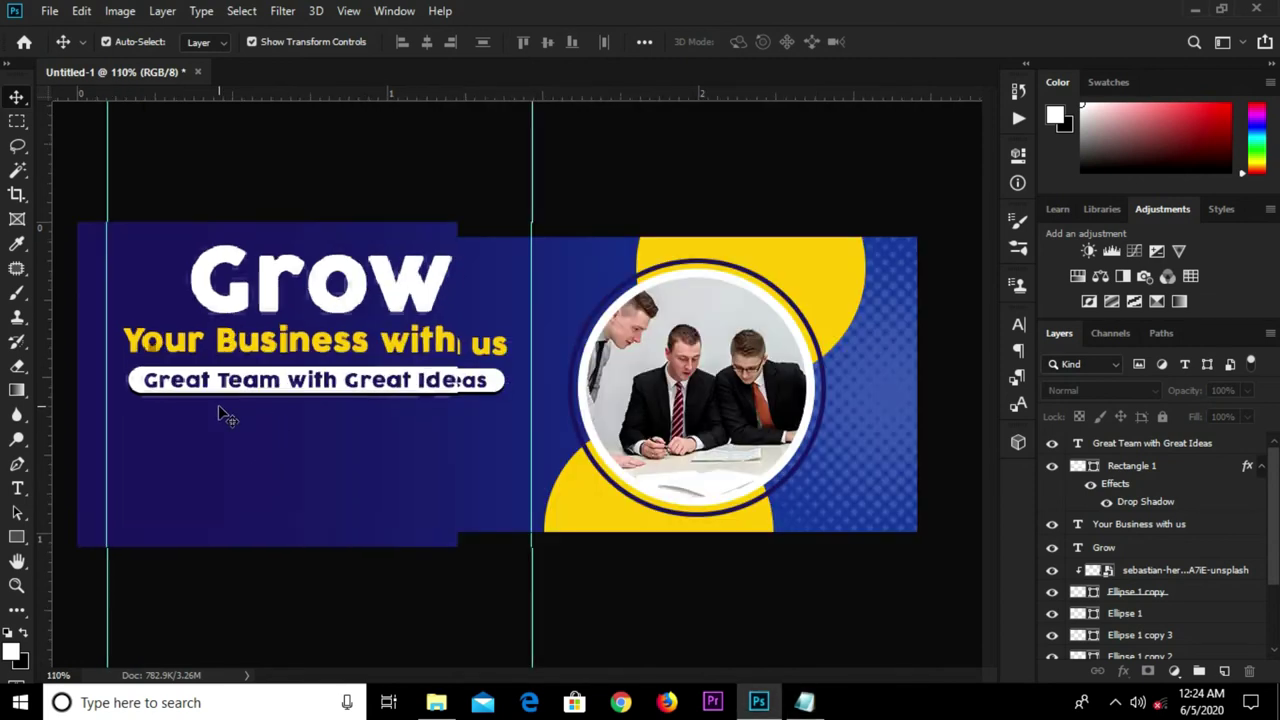
Set the Type tool colour to white #ffffff.
{"action": "key", "text": "t"}
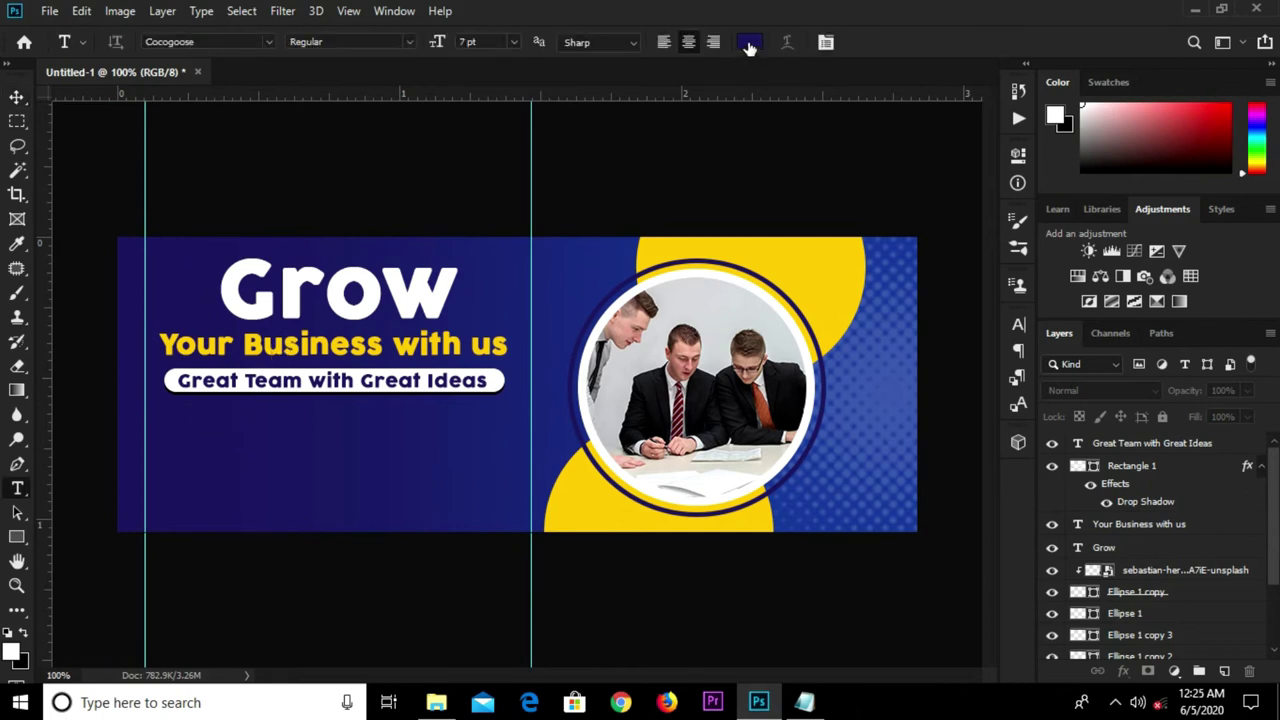
{"action": "left_click", "coordinate": [749, 48]}
{"action": "left_click", "coordinate": [747, 390]}
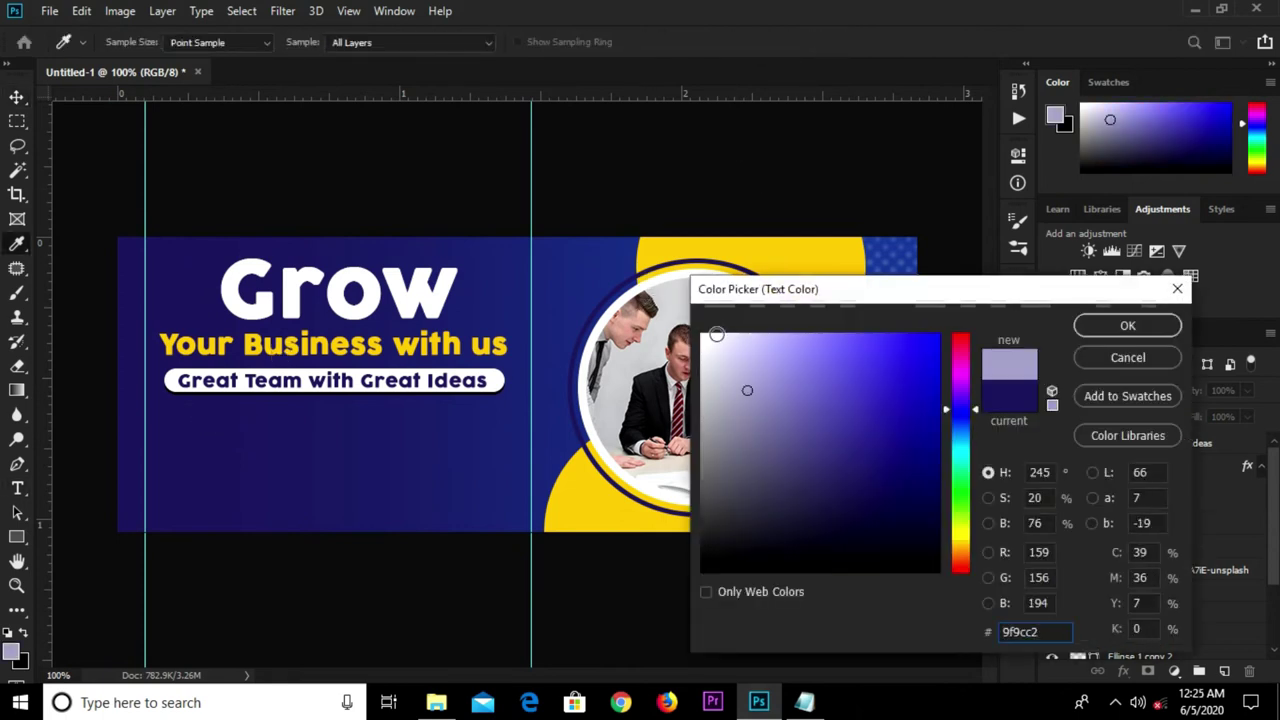
{"action": "type", "text": "ffffff"}
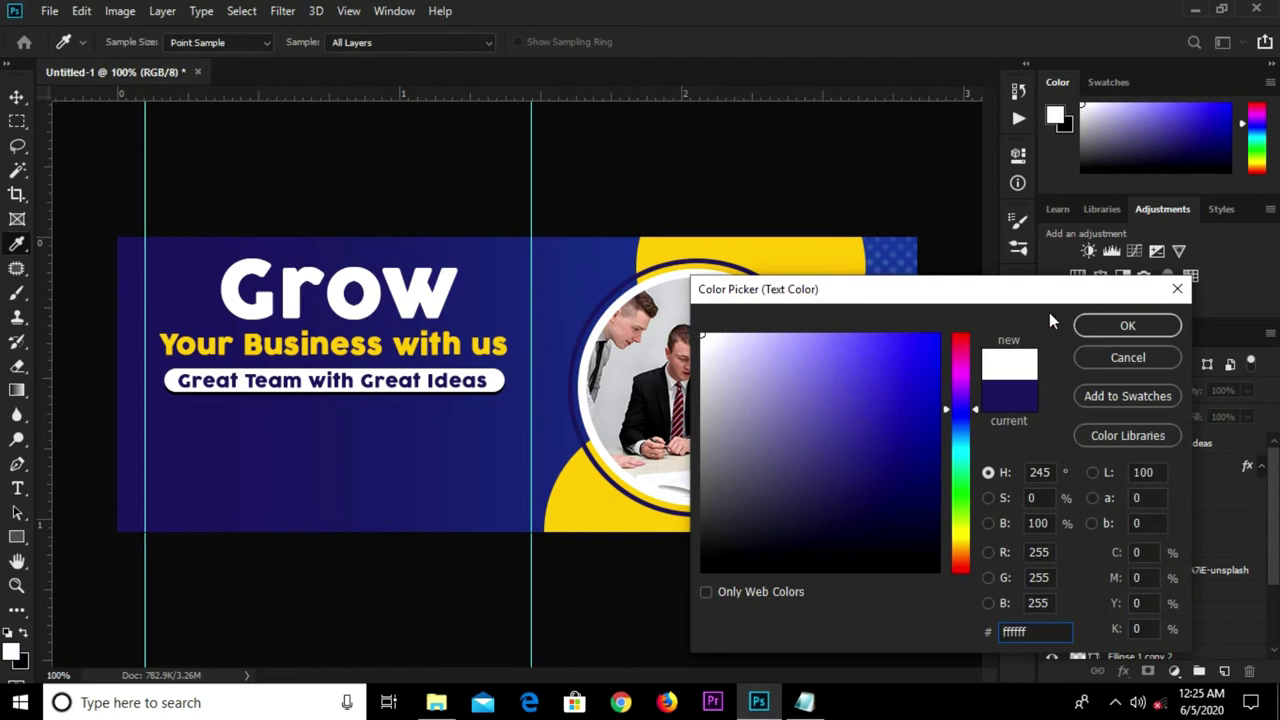
{"action": "left_click", "coordinate": [1127, 325]}
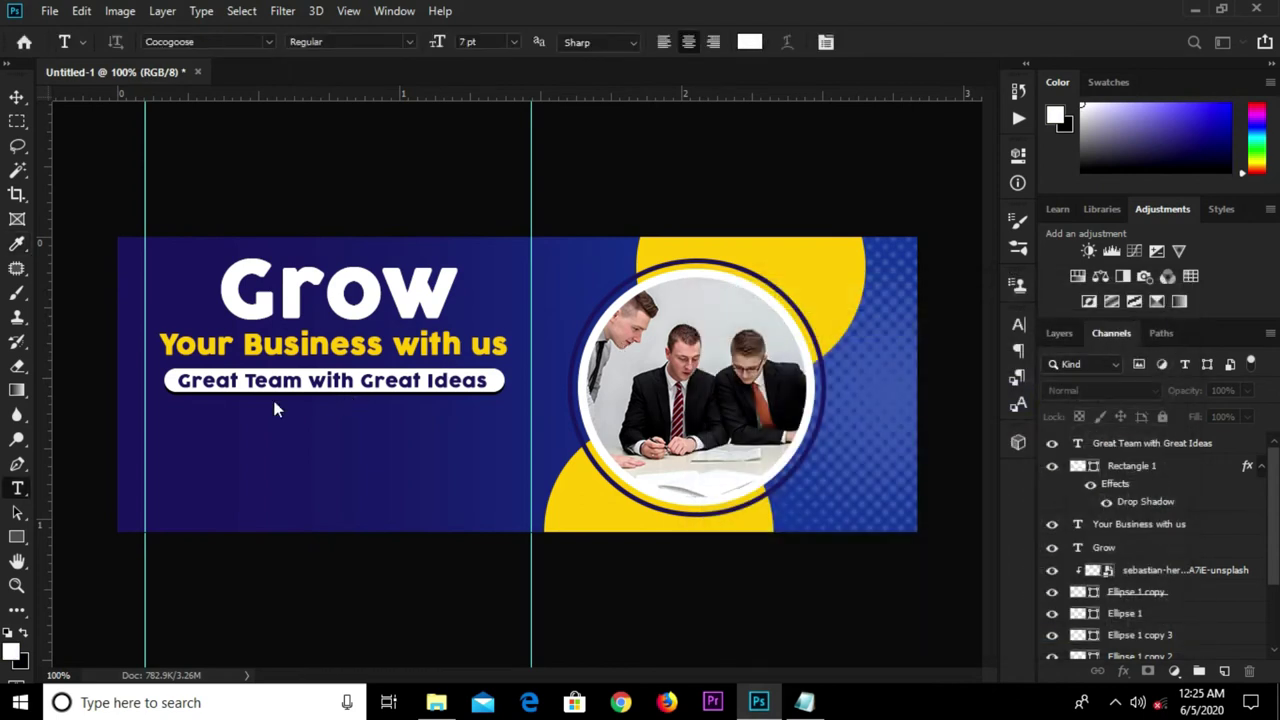
Paste 'We are trusted by more than 2,500 Clients' as new text below the tagline.
{"action": "left_click", "coordinate": [223, 418]}
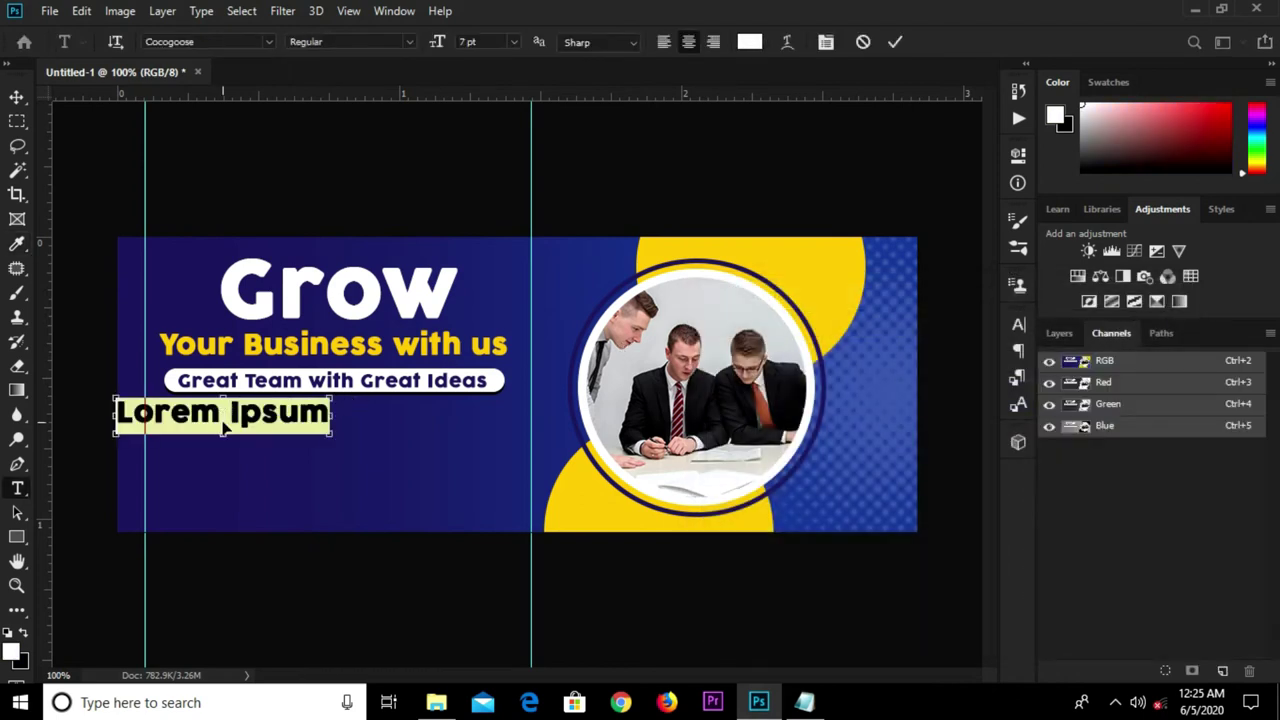
{"action": "key", "text": "ctrl+v"}
{"action": "type", "text": "+"}
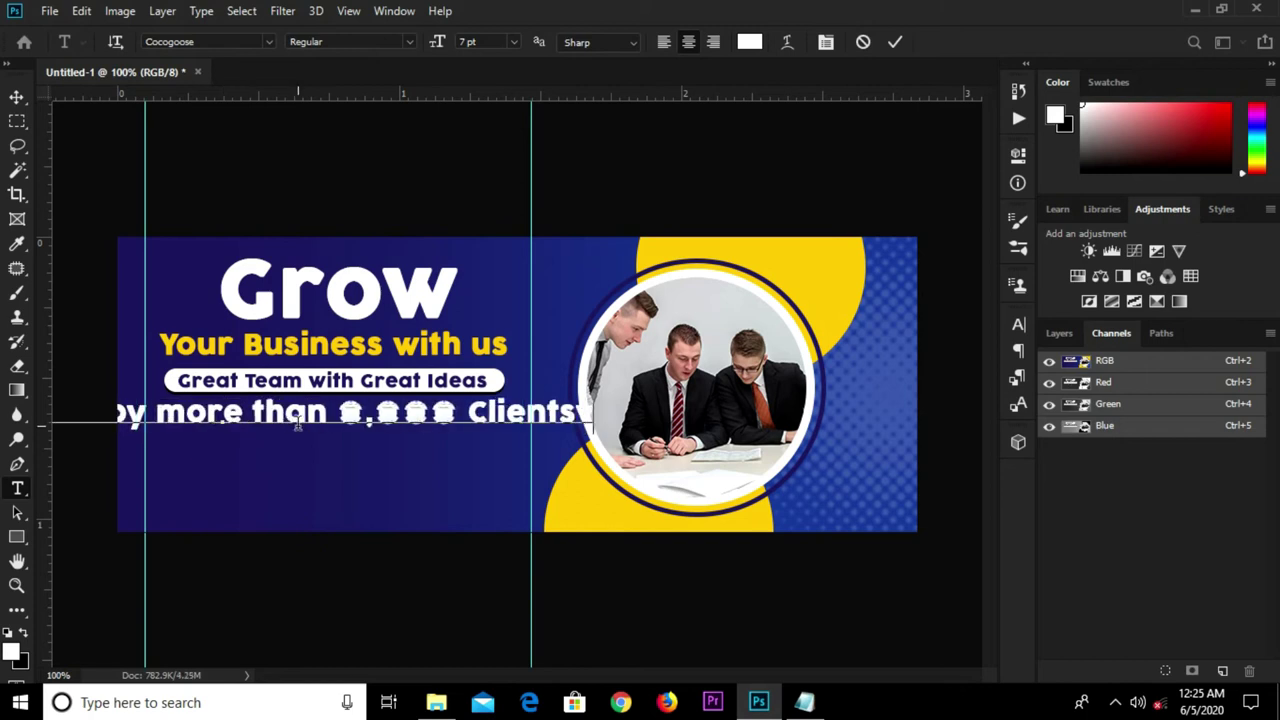
{"action": "key", "text": "BackSpace"}
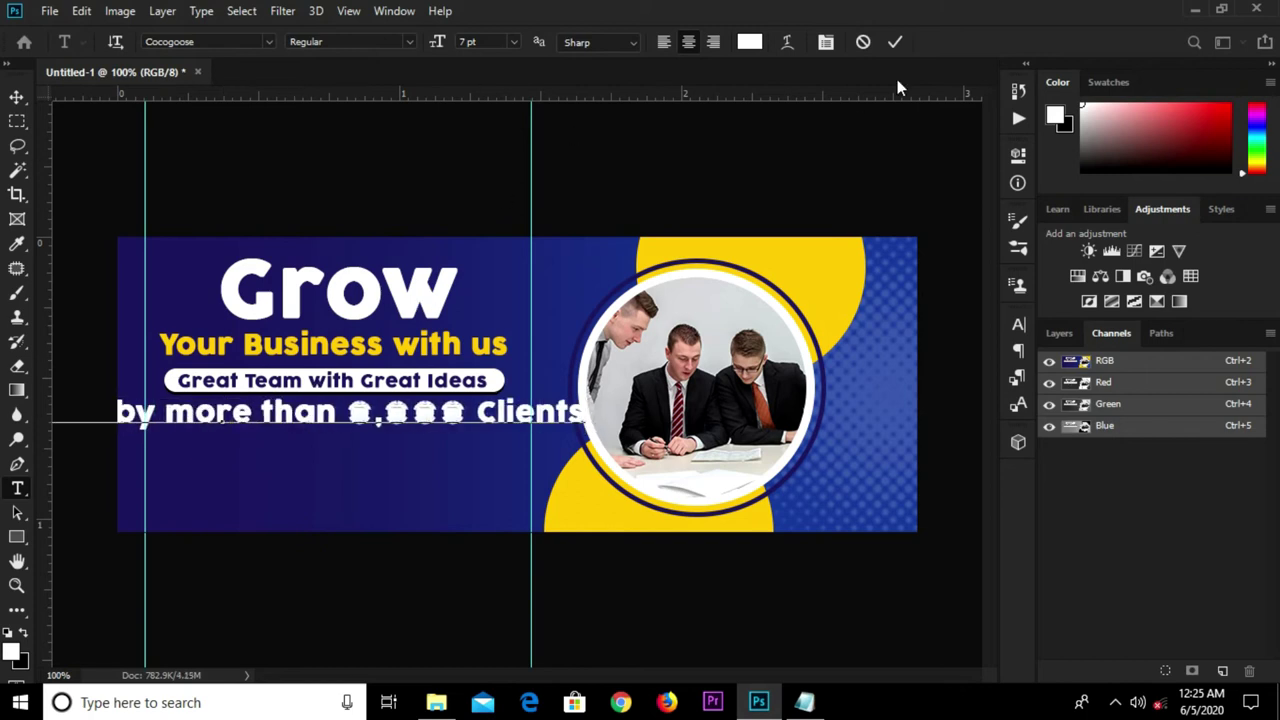
{"action": "left_click", "coordinate": [895, 42]}
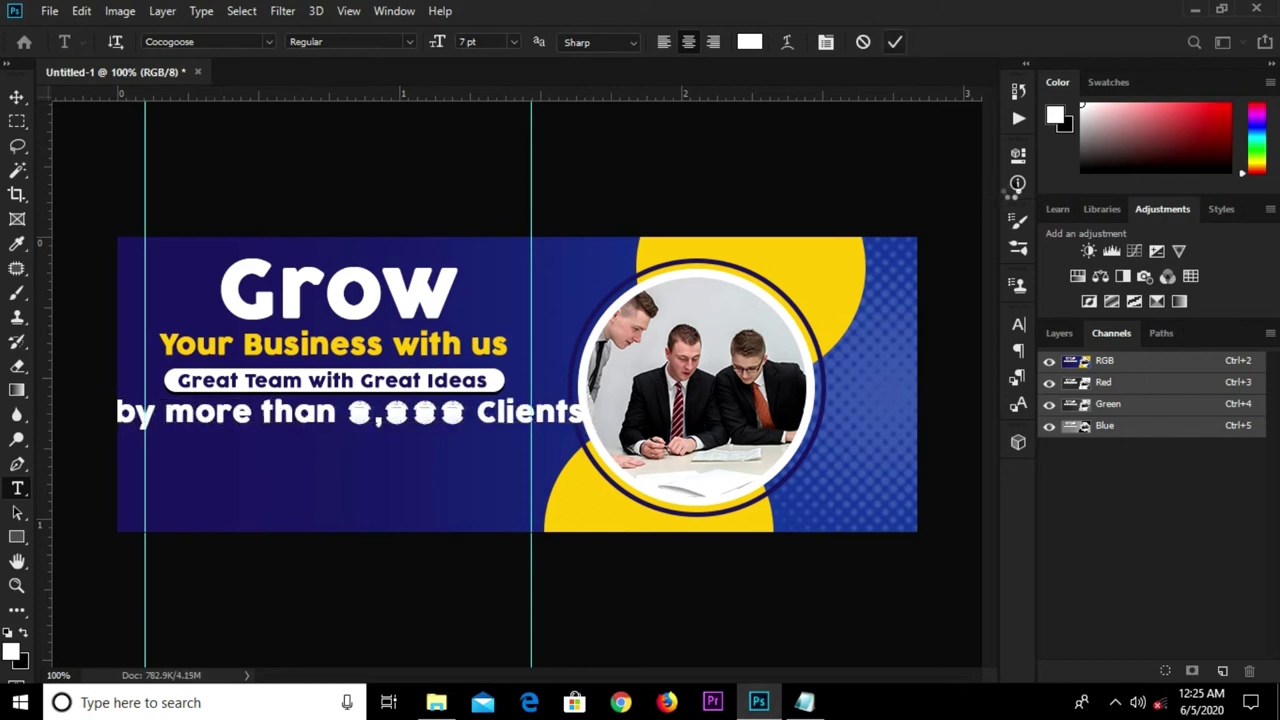
Change the clients text font to Typo Slab in the Character panel.
{"action": "left_click", "coordinate": [1060, 333]}
{"action": "left_click", "coordinate": [1019, 325]}
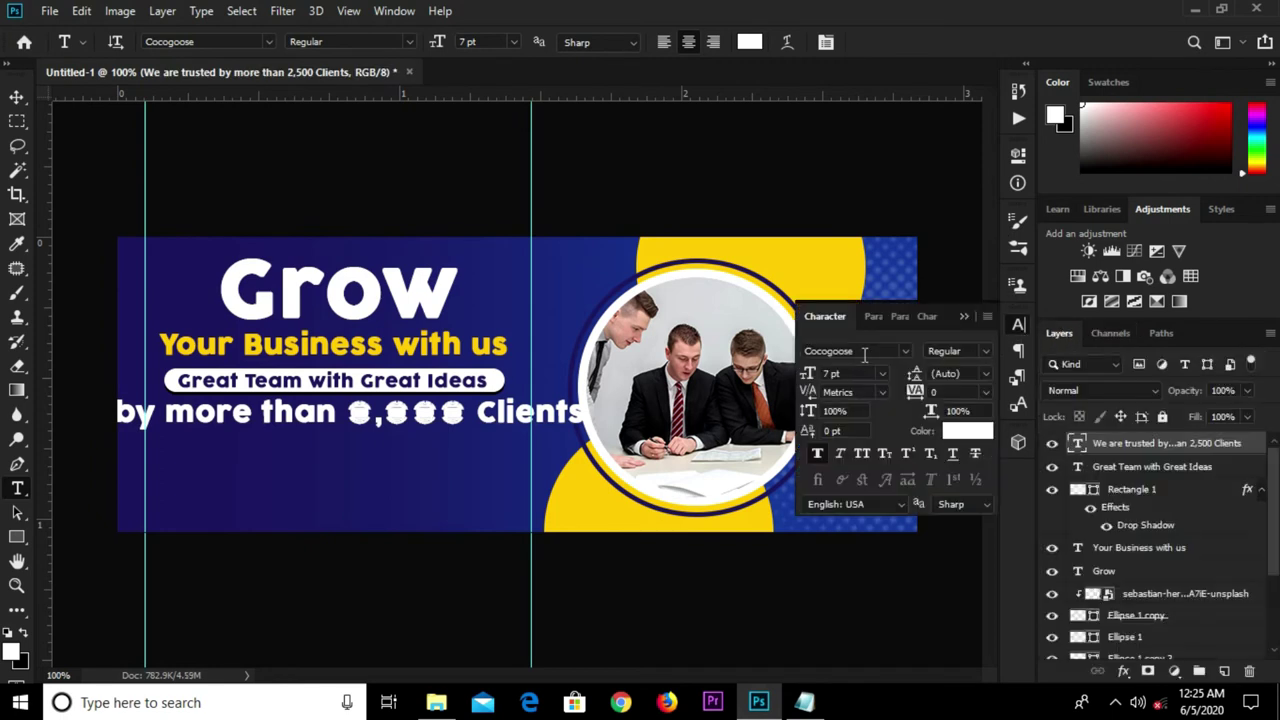
{"action": "left_click", "coordinate": [905, 351]}
{"action": "left_click", "coordinate": [905, 351]}
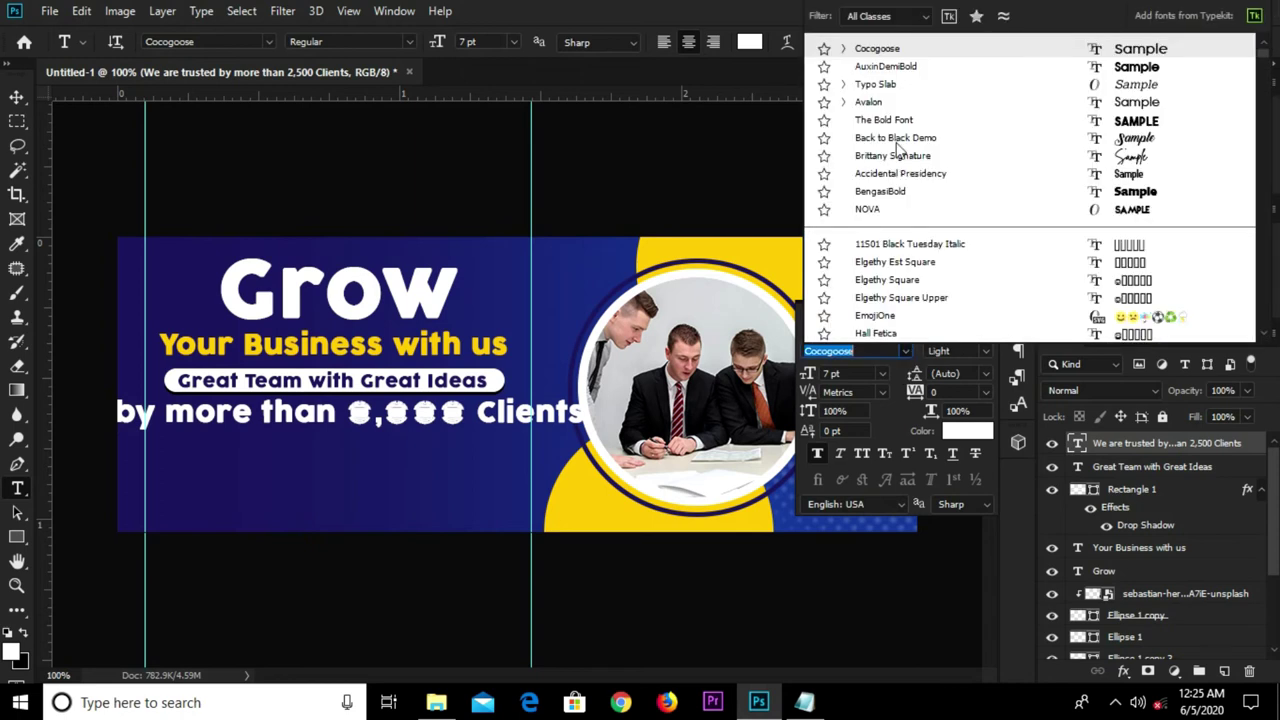
{"action": "left_click", "coordinate": [888, 88]}
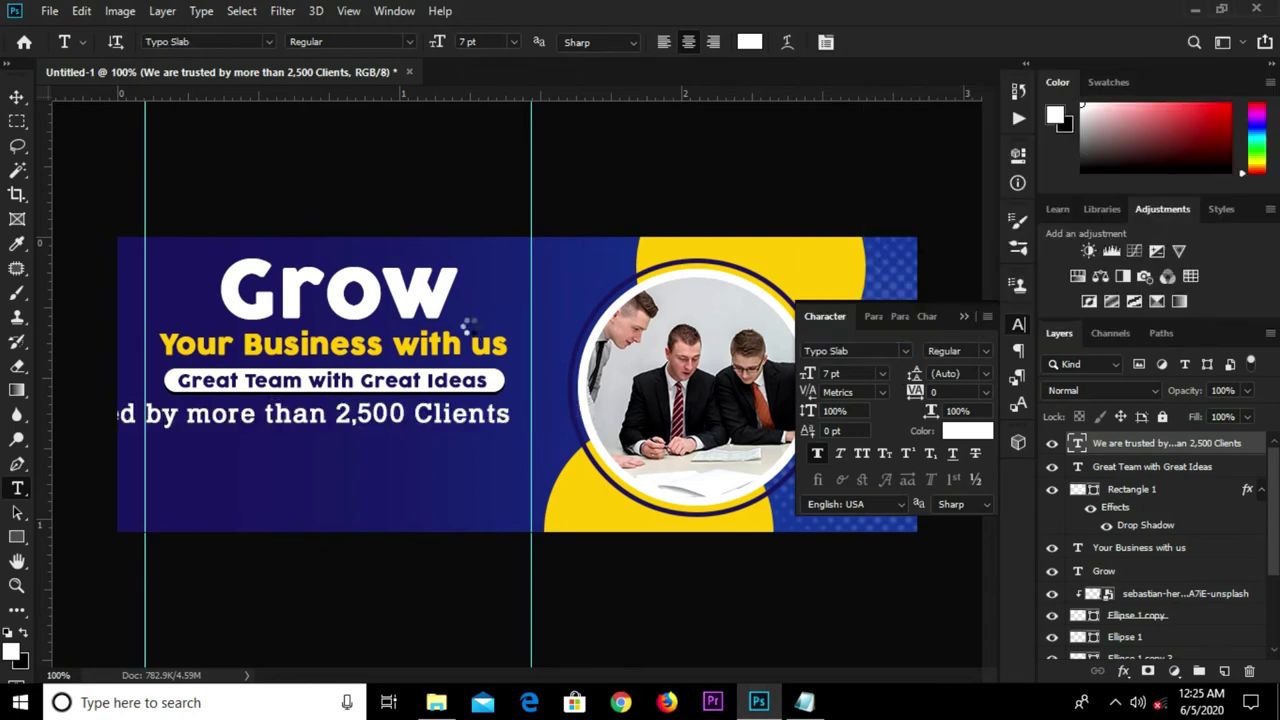
Reposition the clients text and scale it down to 76%.
{"action": "key", "text": "v"}
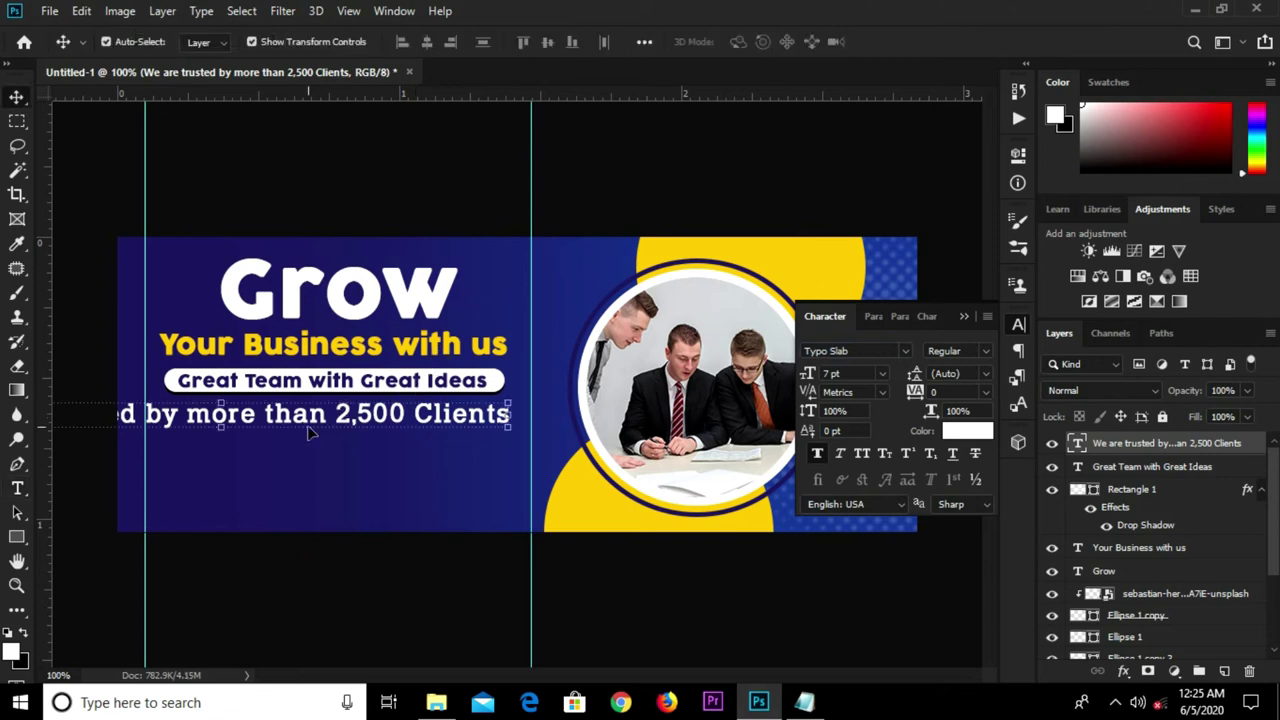
{"action": "left_click_drag", "start_coordinate": [290, 428], "coordinate": [428, 436]}
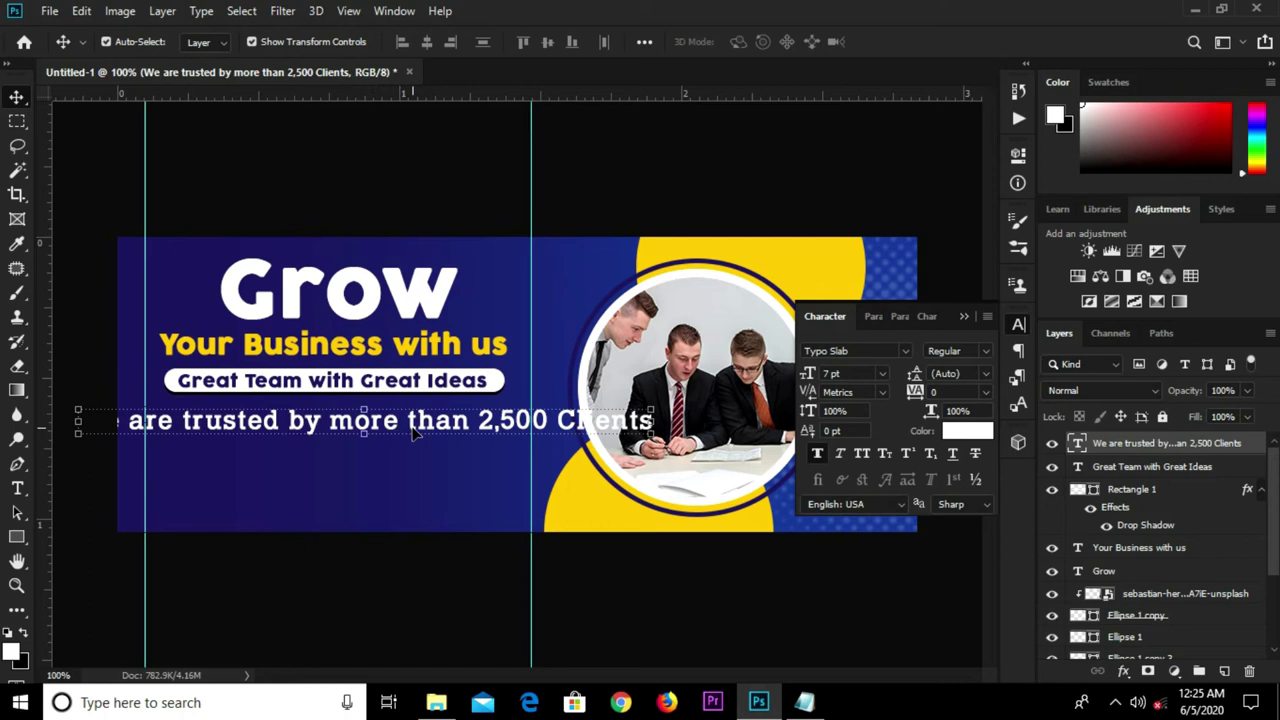
{"action": "left_click_drag", "start_coordinate": [358, 432], "coordinate": [397, 428]}
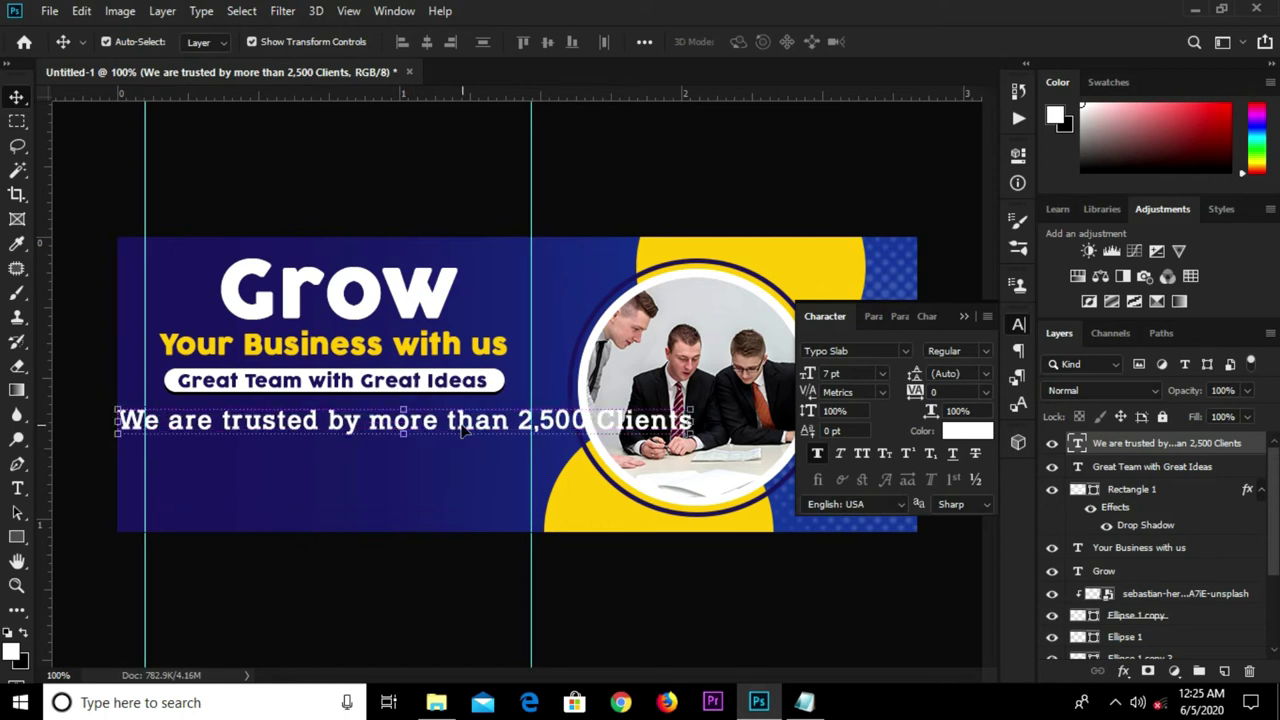
{"action": "left_click_drag", "start_coordinate": [579, 404], "coordinate": [576, 404]}
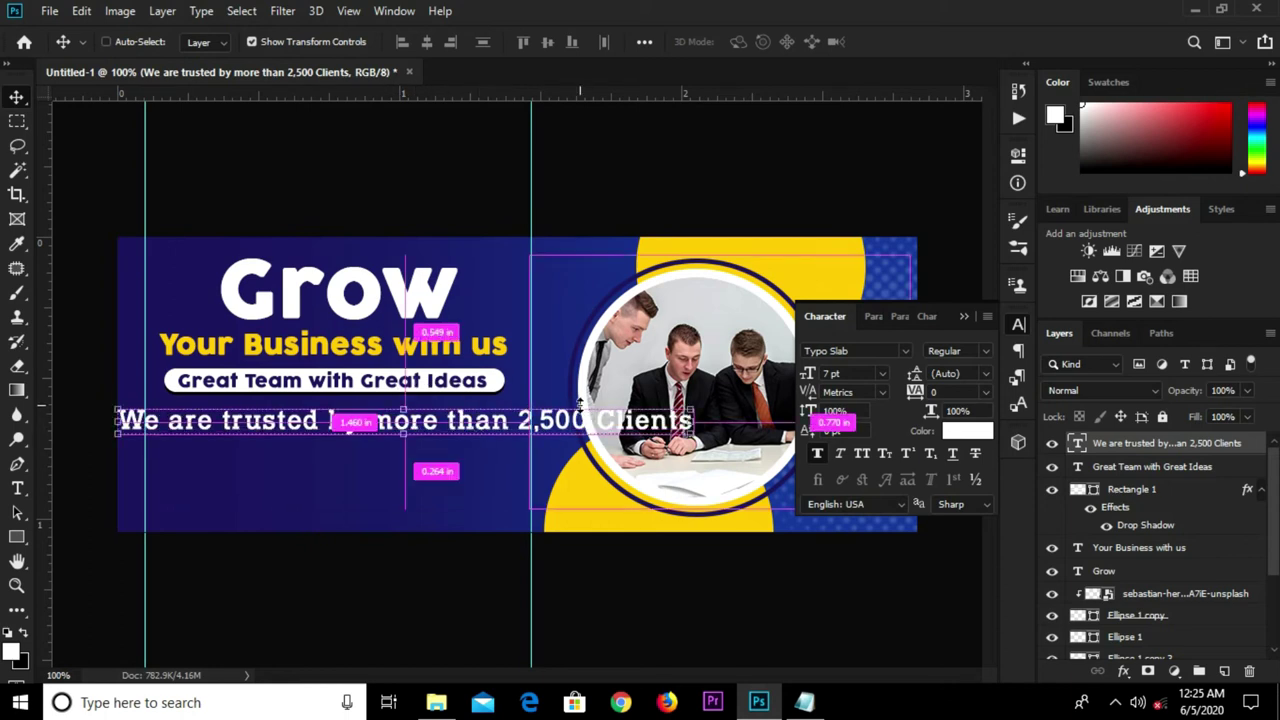
{"action": "key", "text": "ctrl+t"}
{"action": "left_click_drag", "start_coordinate": [692, 410], "coordinate": [557, 424]}
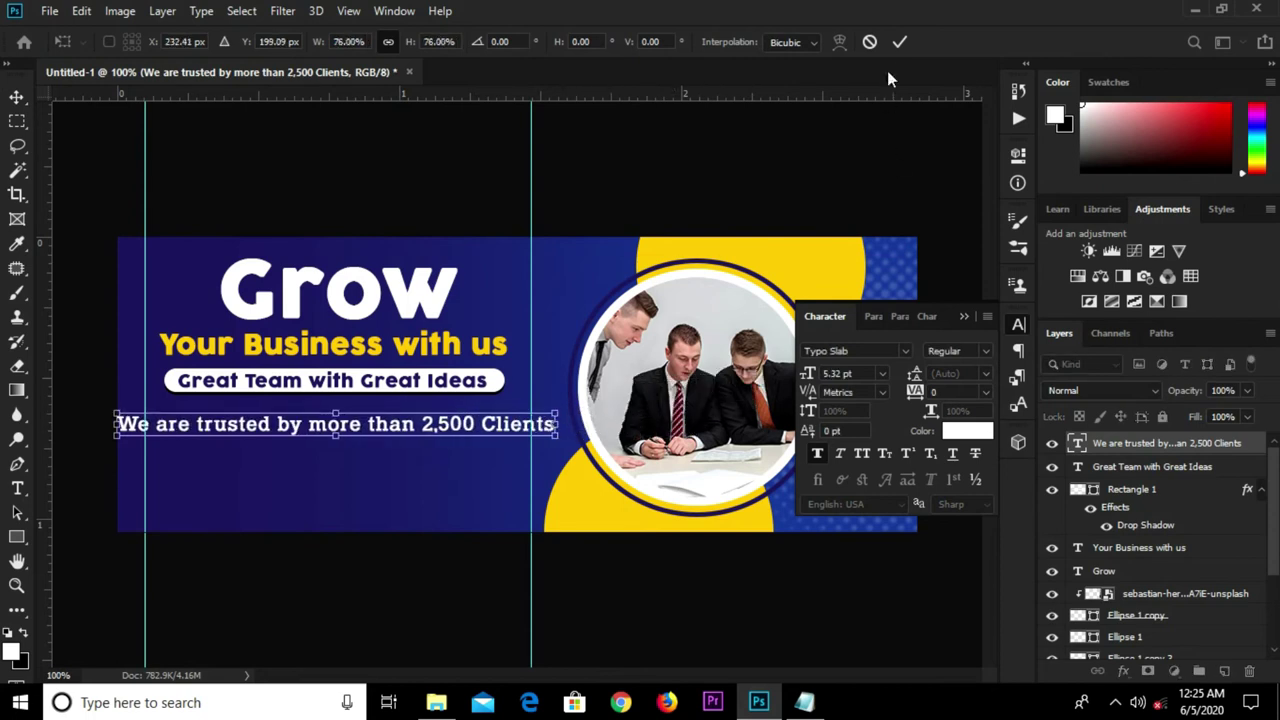
{"action": "left_click", "coordinate": [898, 43]}
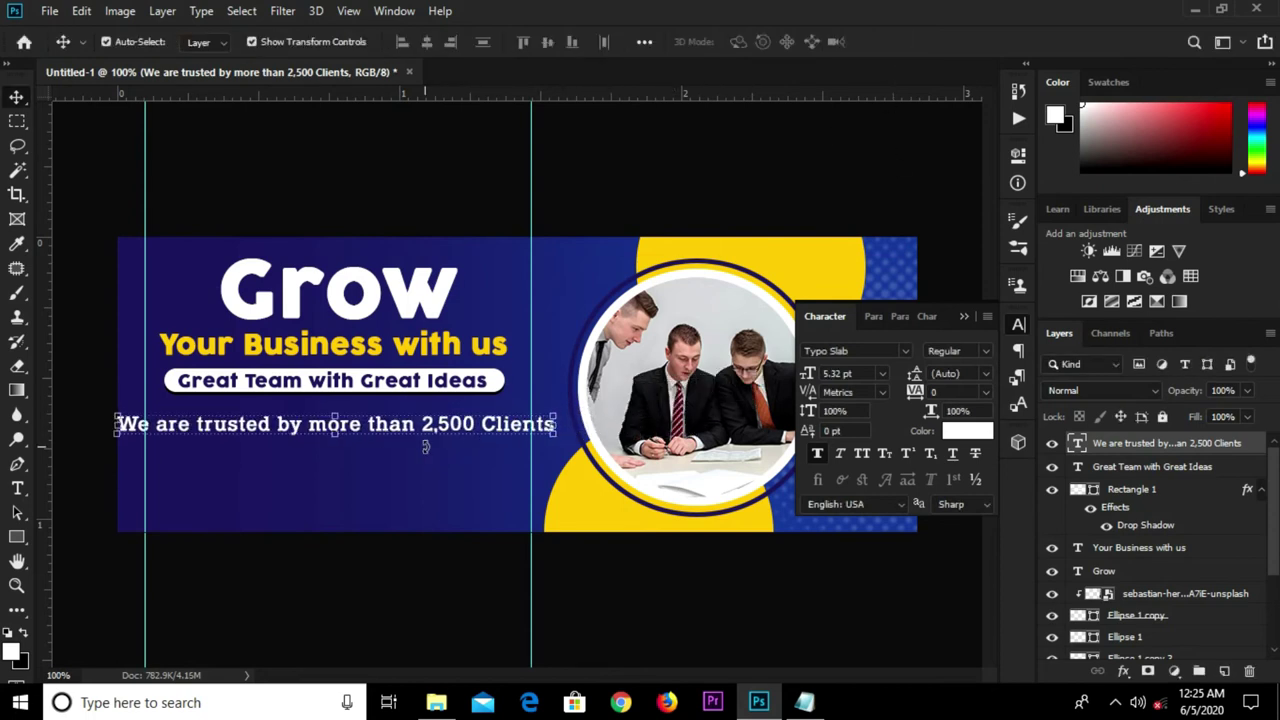
Break the sentence into two lines after 'more' and position it under the pill.
{"action": "key", "text": "t"}
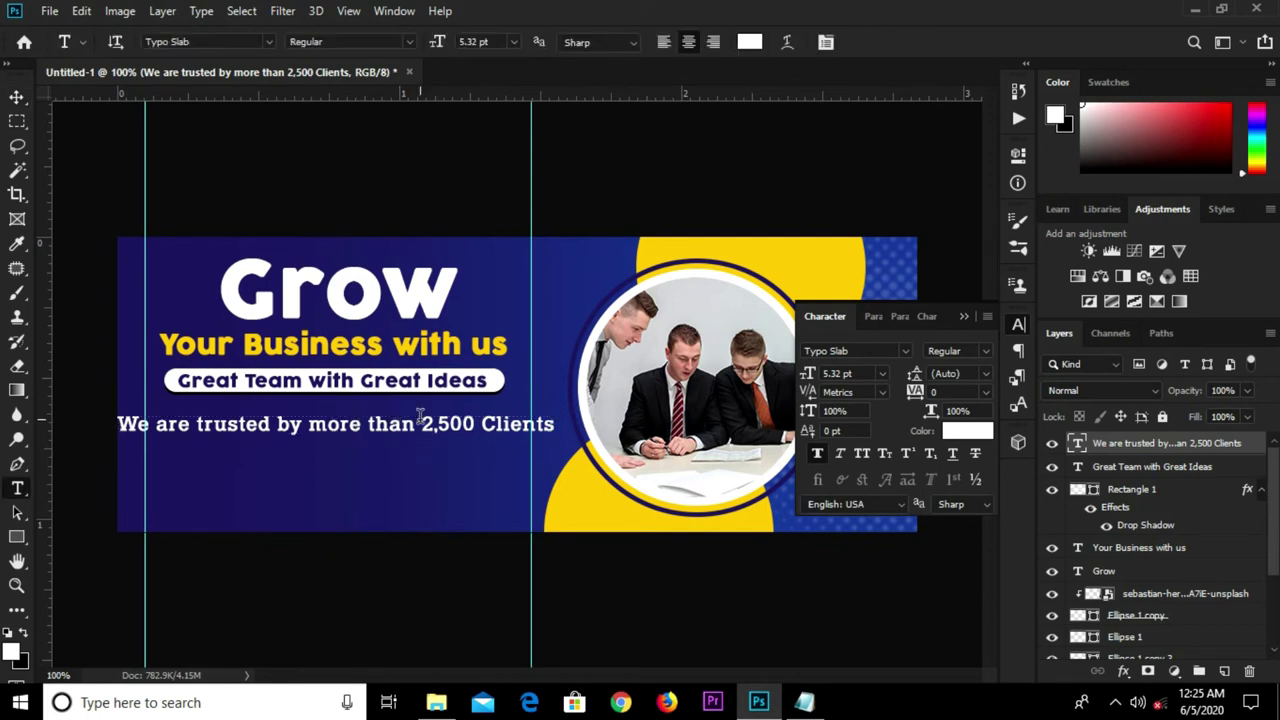
{"action": "left_click", "coordinate": [367, 423]}
{"action": "key", "text": "Return"}
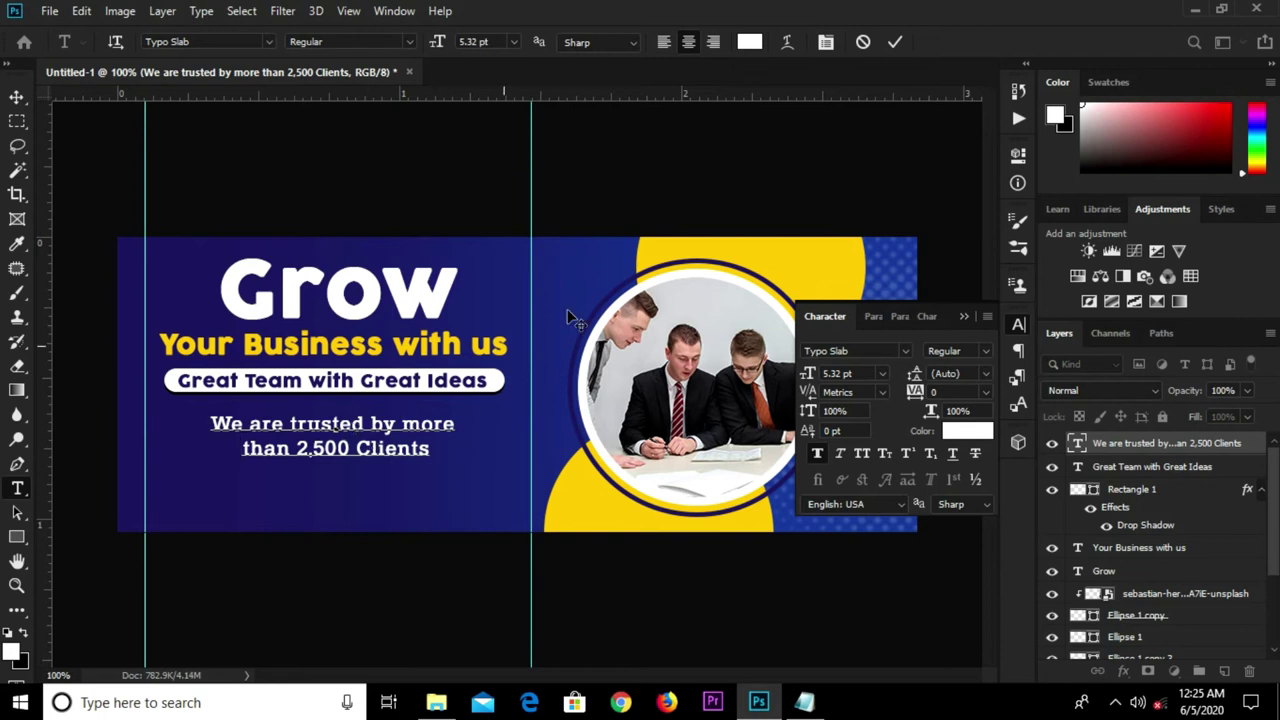
{"action": "left_click", "coordinate": [893, 43]}
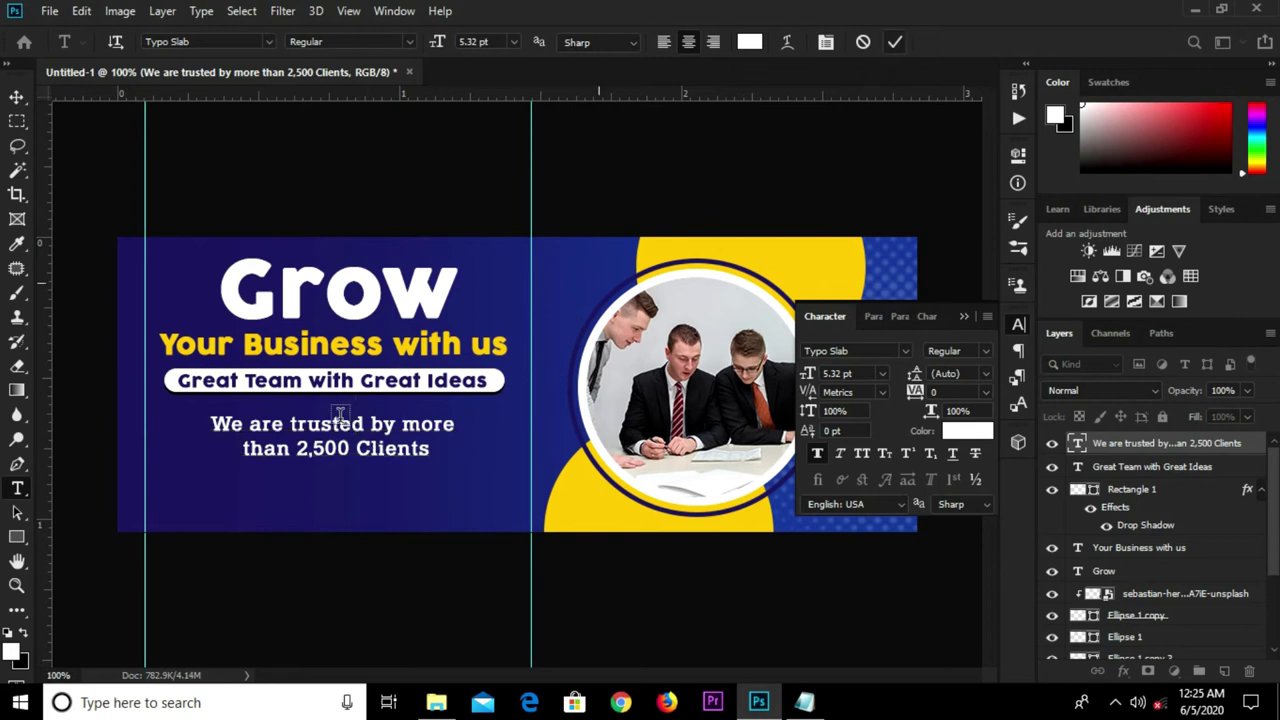
{"action": "key", "text": "v"}
{"action": "left_click_drag", "start_coordinate": [340, 447], "coordinate": [337, 421]}
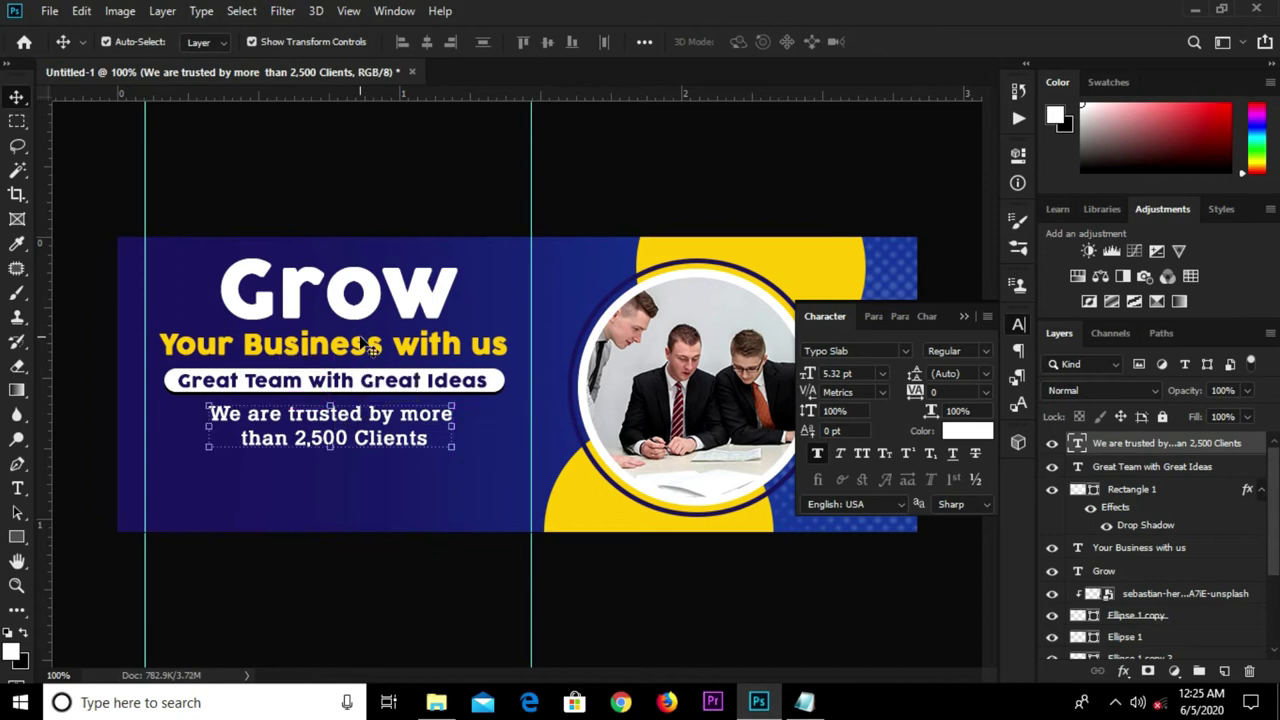
{"action": "key", "text": "ctrl+z"}
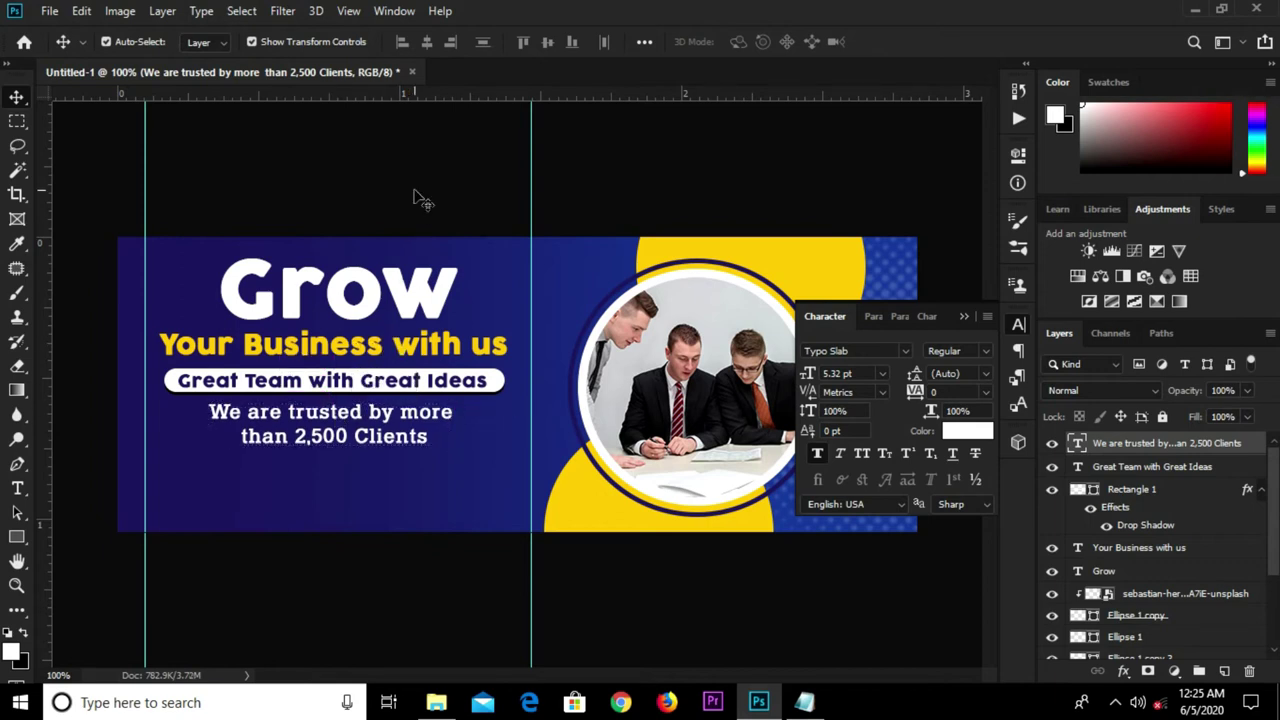
{"action": "left_click", "coordinate": [49, 11]}
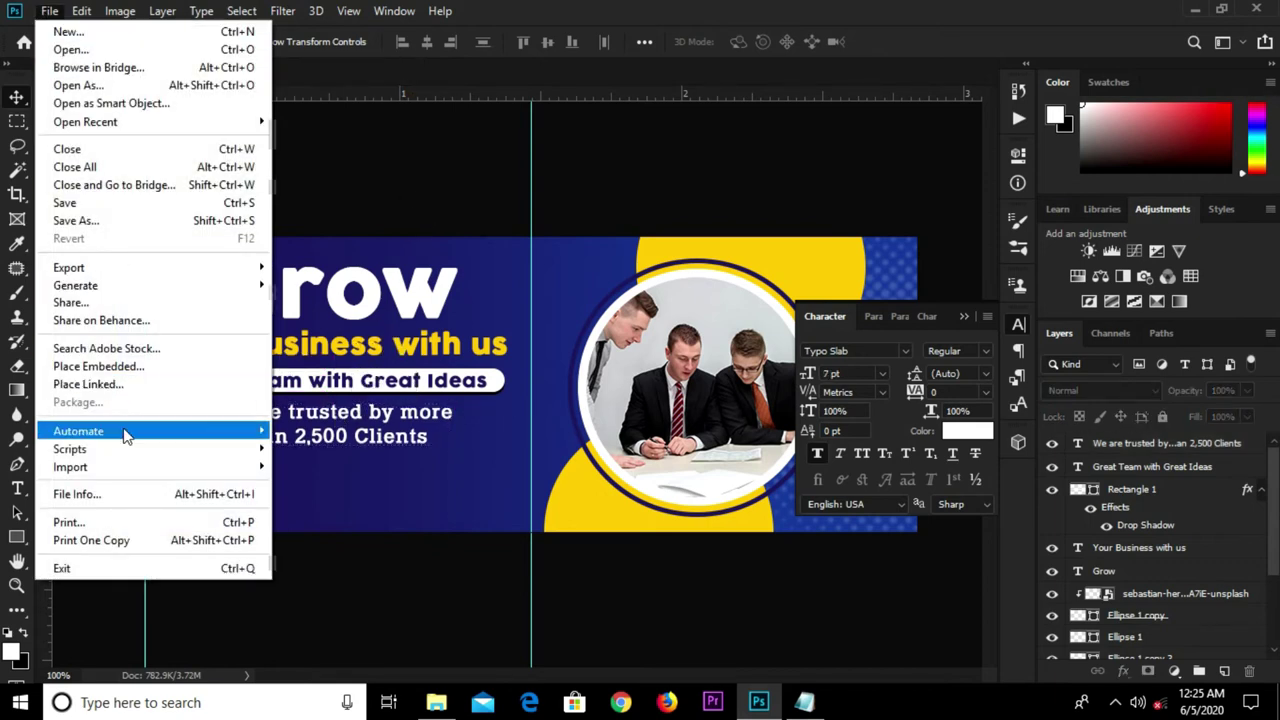
Place the downloaded globe image, download (1), into the cover and rasterize it.
{"action": "left_click", "coordinate": [124, 367]}
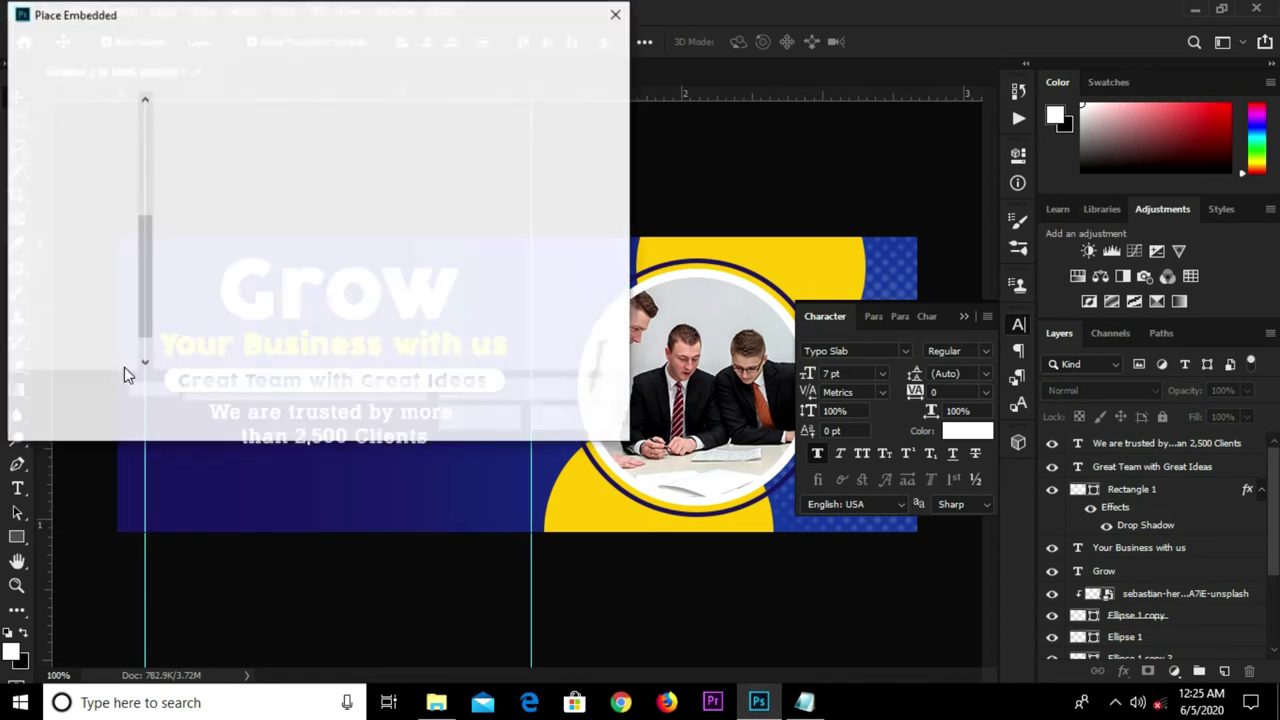
{"action": "left_click", "coordinate": [219, 160]}
{"action": "left_click", "coordinate": [455, 420]}
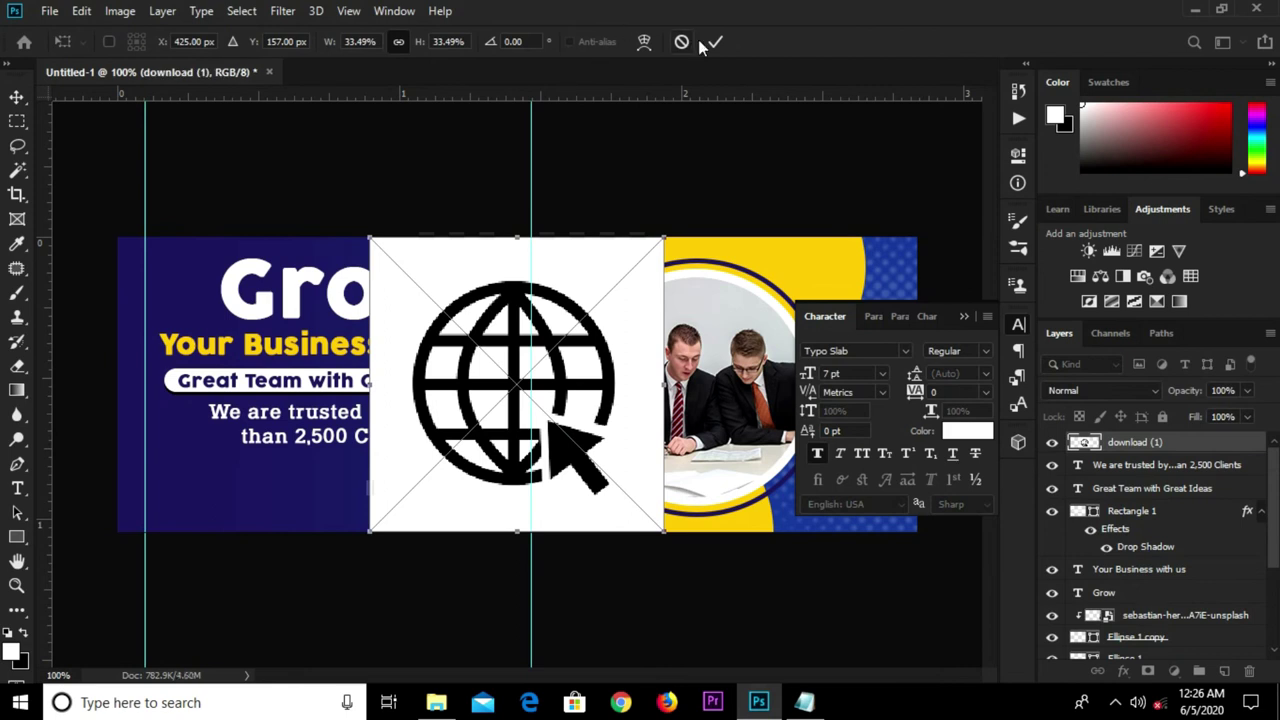
{"action": "left_click", "coordinate": [710, 43]}
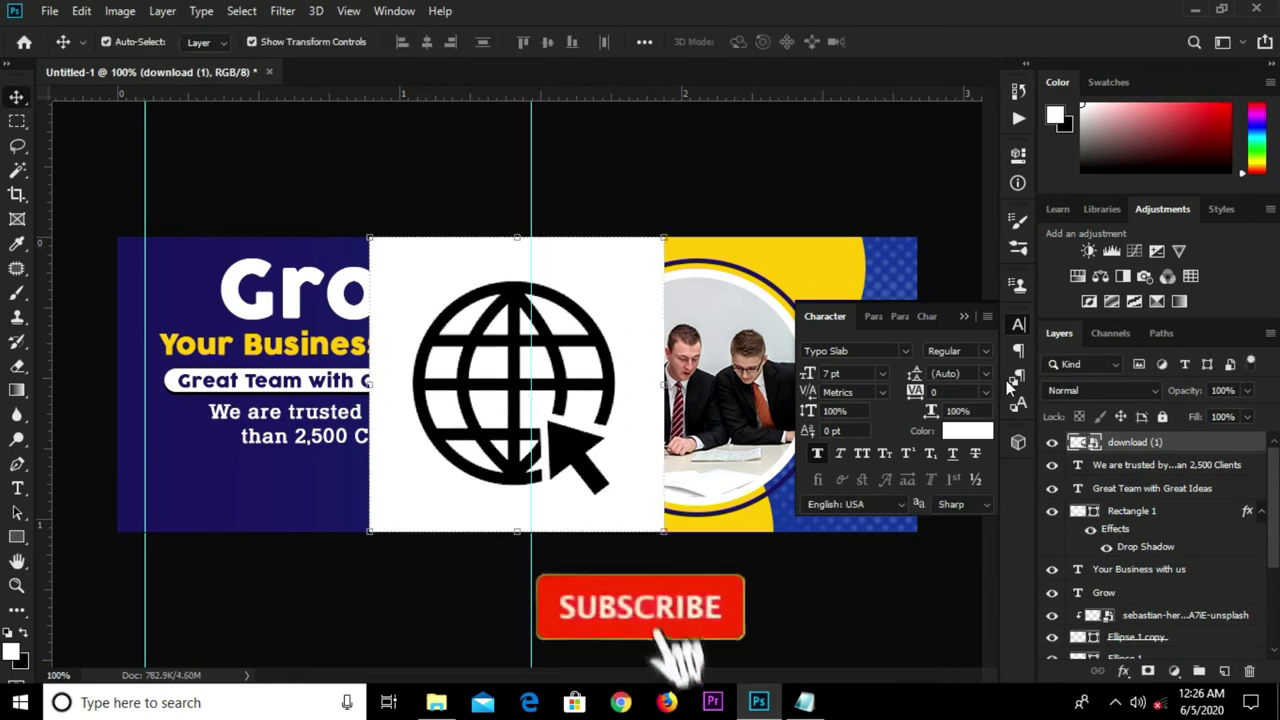
{"action": "right_click", "coordinate": [1113, 441]}
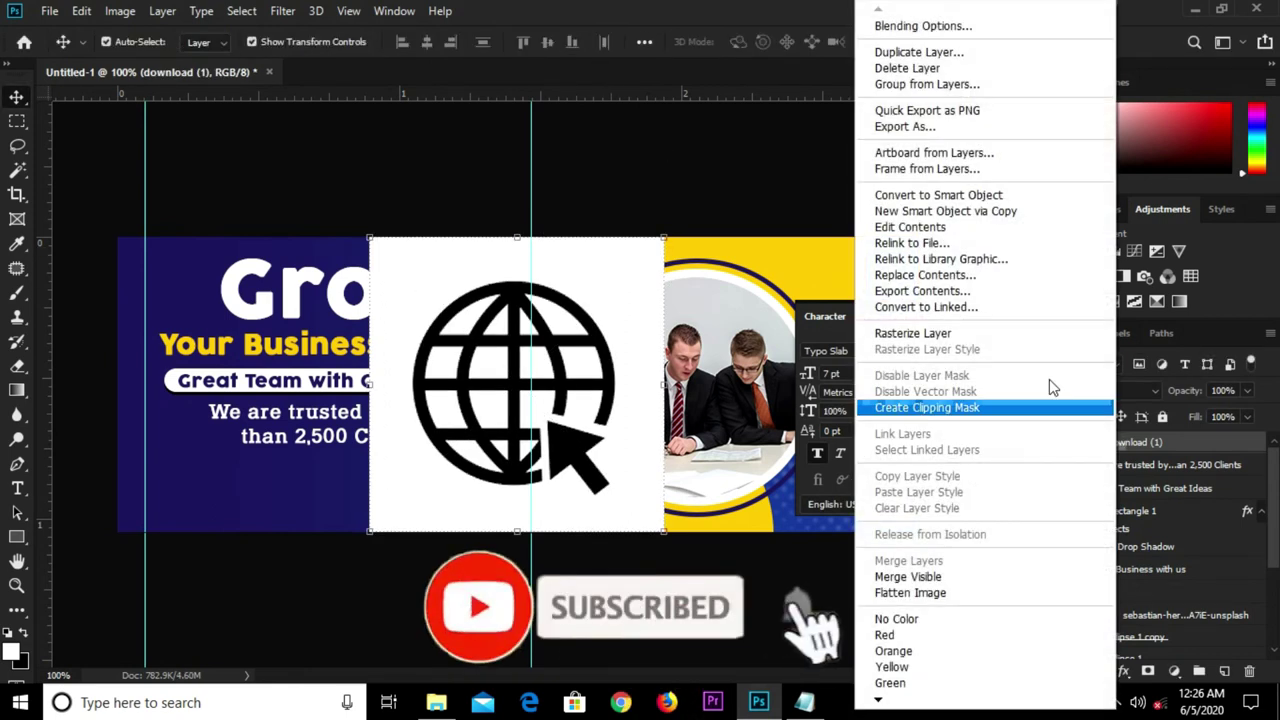
{"action": "left_click", "coordinate": [929, 332]}
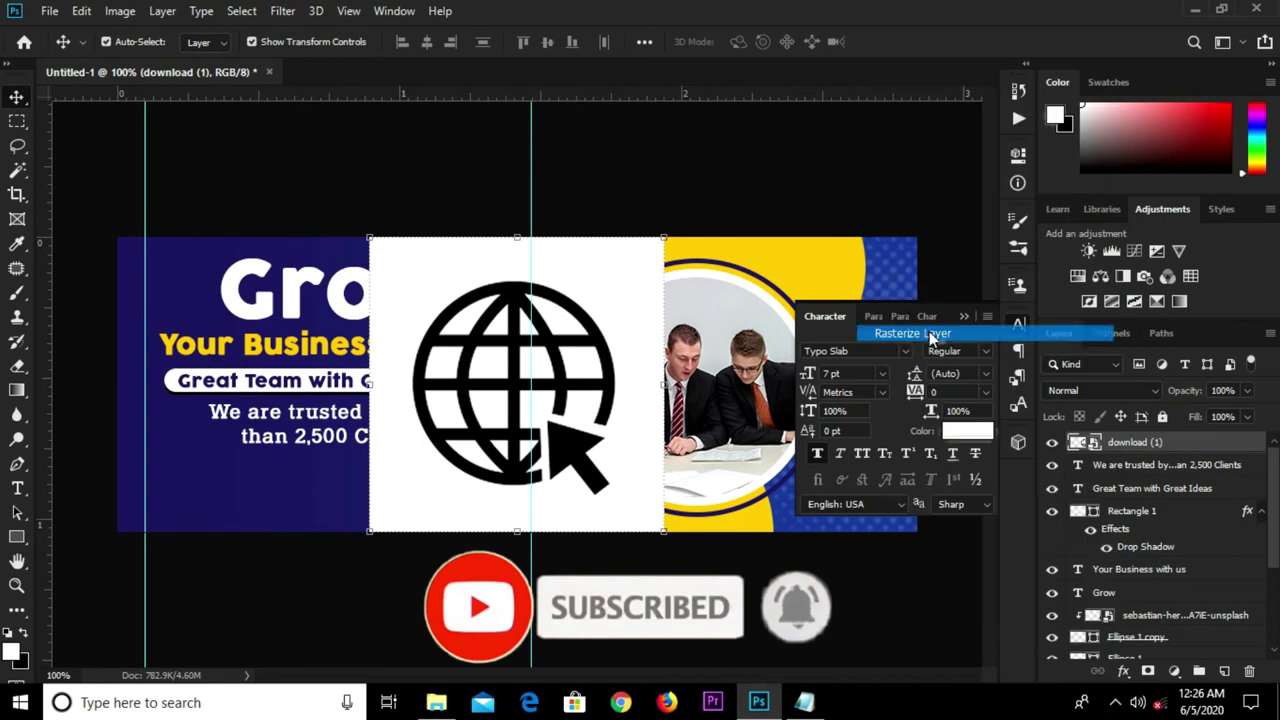
Delete the white background around the globe with the Magic Wand.
{"action": "key", "text": "w"}
{"action": "left_click", "coordinate": [445, 268]}
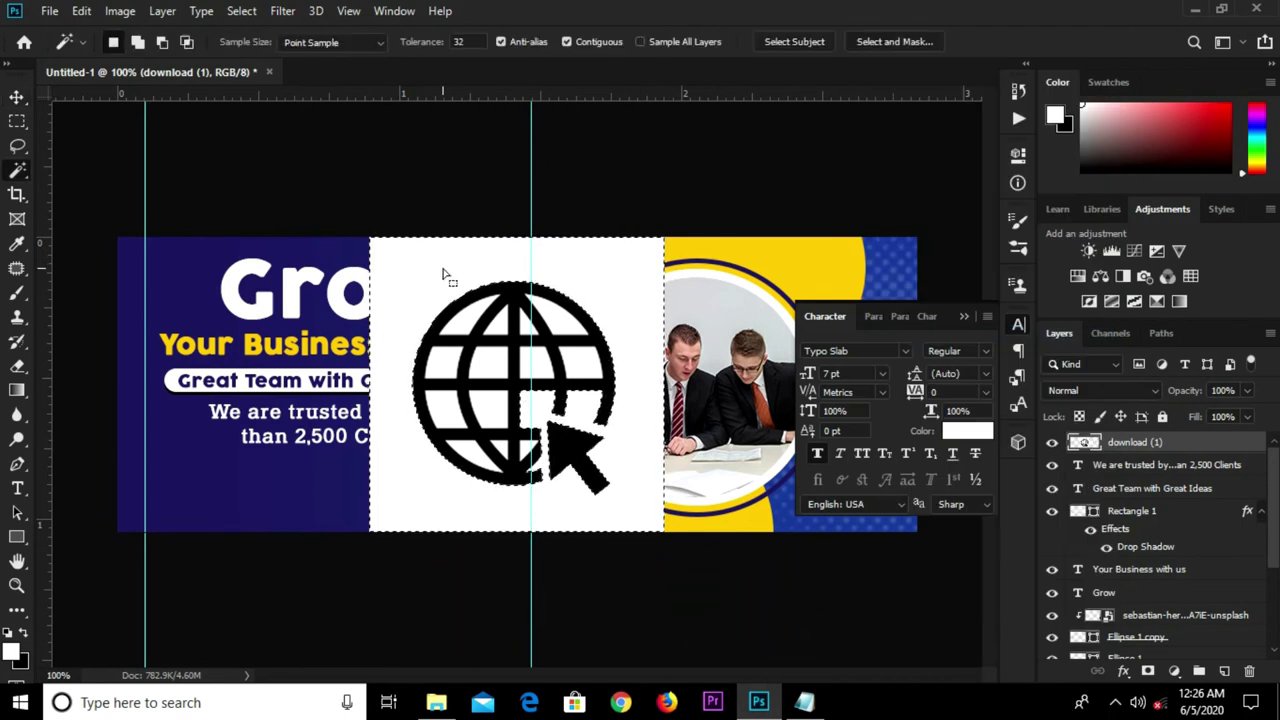
{"action": "key", "text": "Delete"}
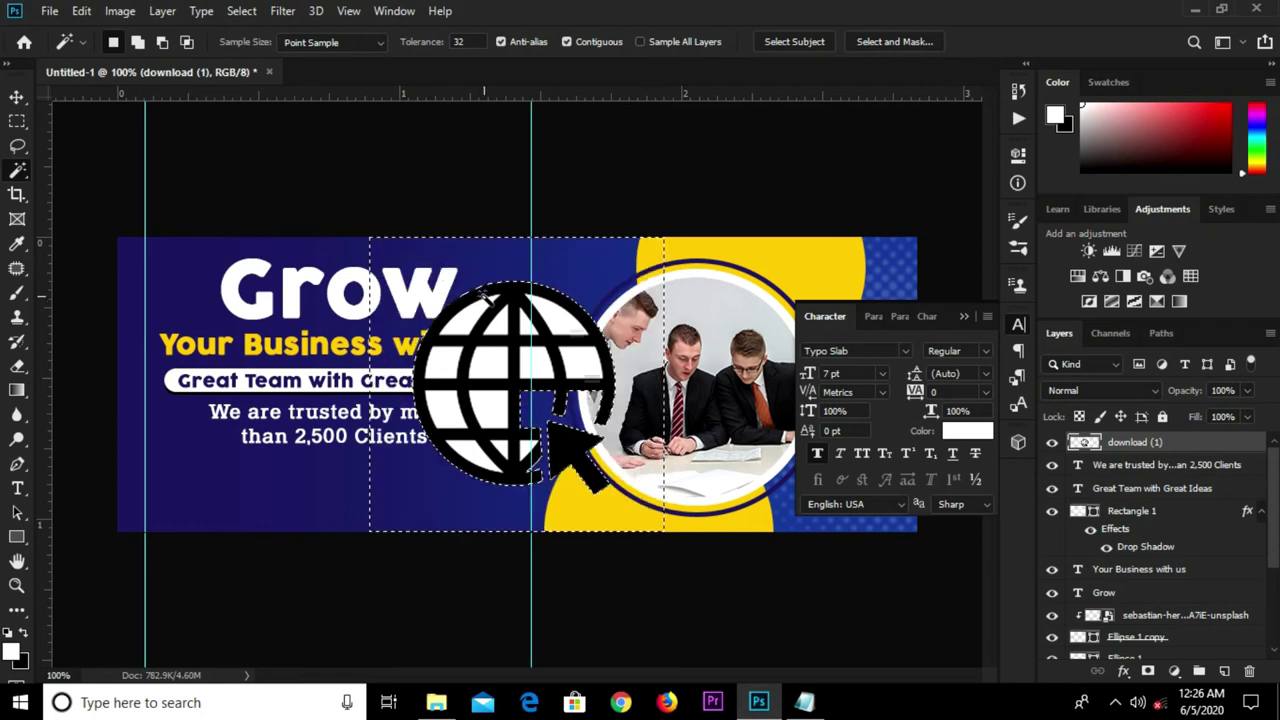
{"action": "scroll", "coordinate": [473, 307], "scroll_direction": "up", "scroll_amount": 1}
{"action": "key", "text": "ctrl+d"}
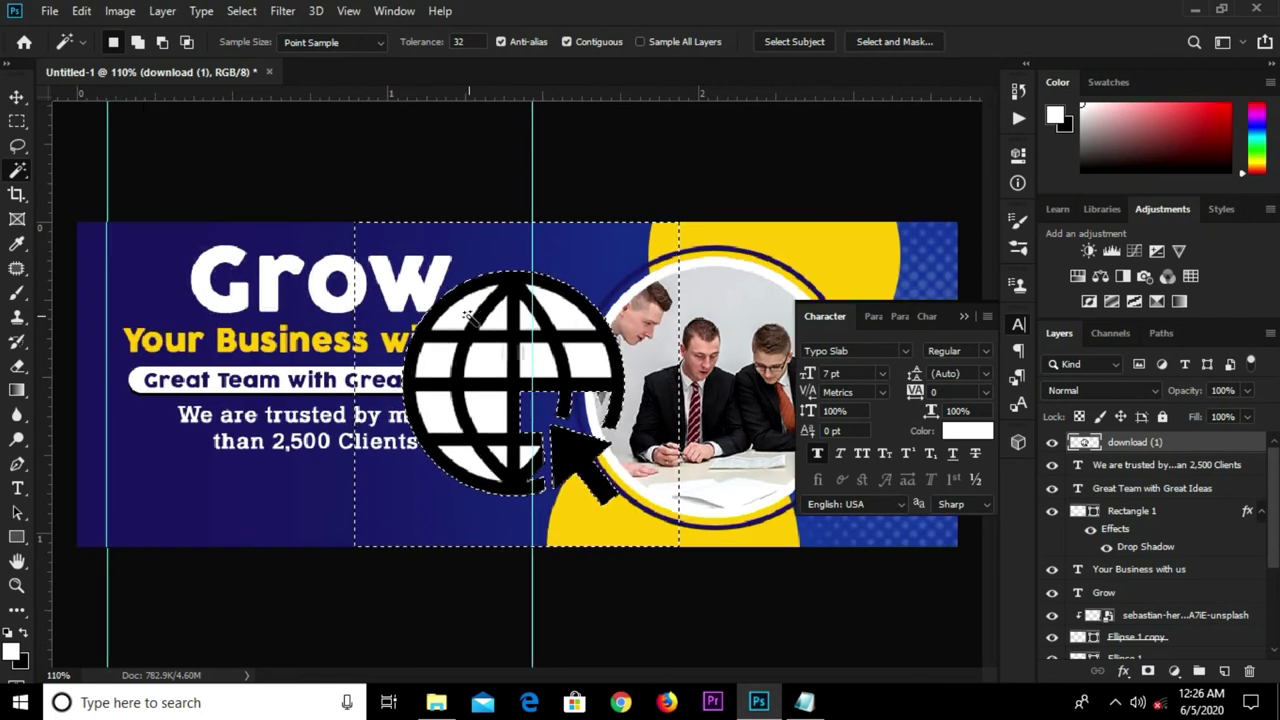
Delete the six white segments inside the globe, then deselect.
{"action": "left_click", "coordinate": [487, 330], "text": "shift"}
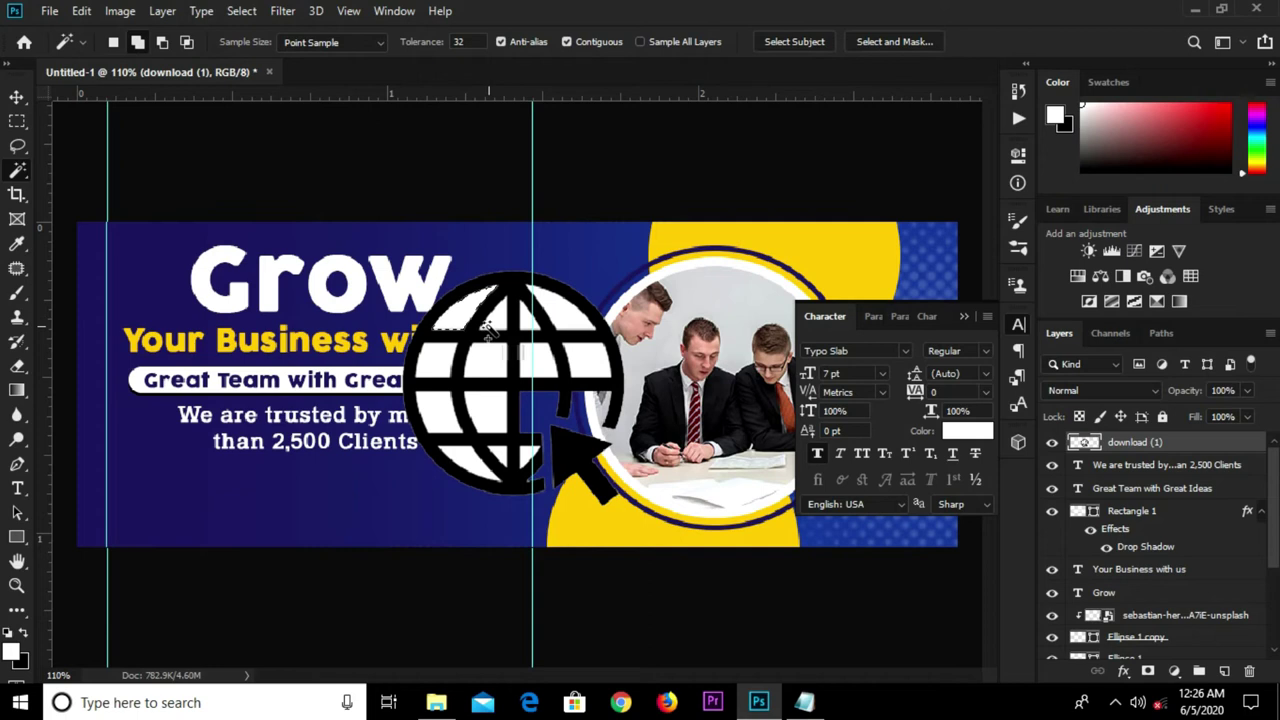
{"action": "left_click", "coordinate": [533, 318], "text": "shift"}
{"action": "left_click", "coordinate": [588, 360], "text": "shift"}
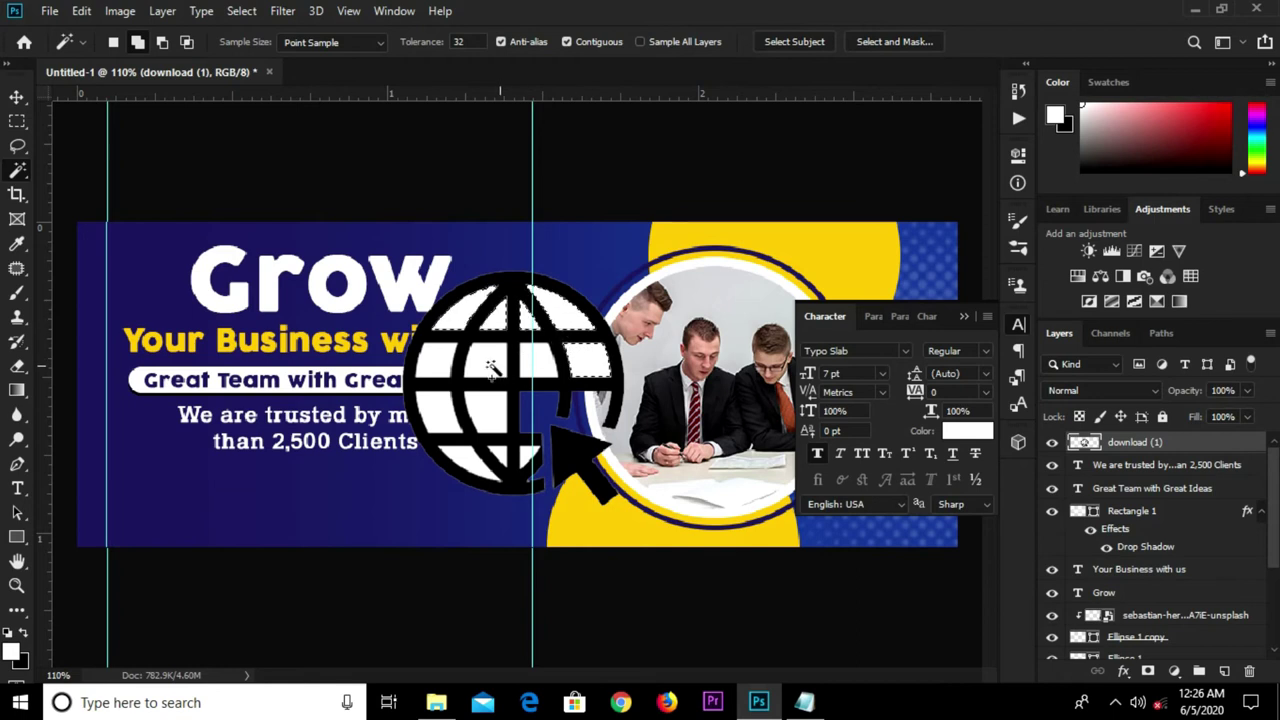
{"action": "left_click", "coordinate": [446, 374], "text": "shift"}
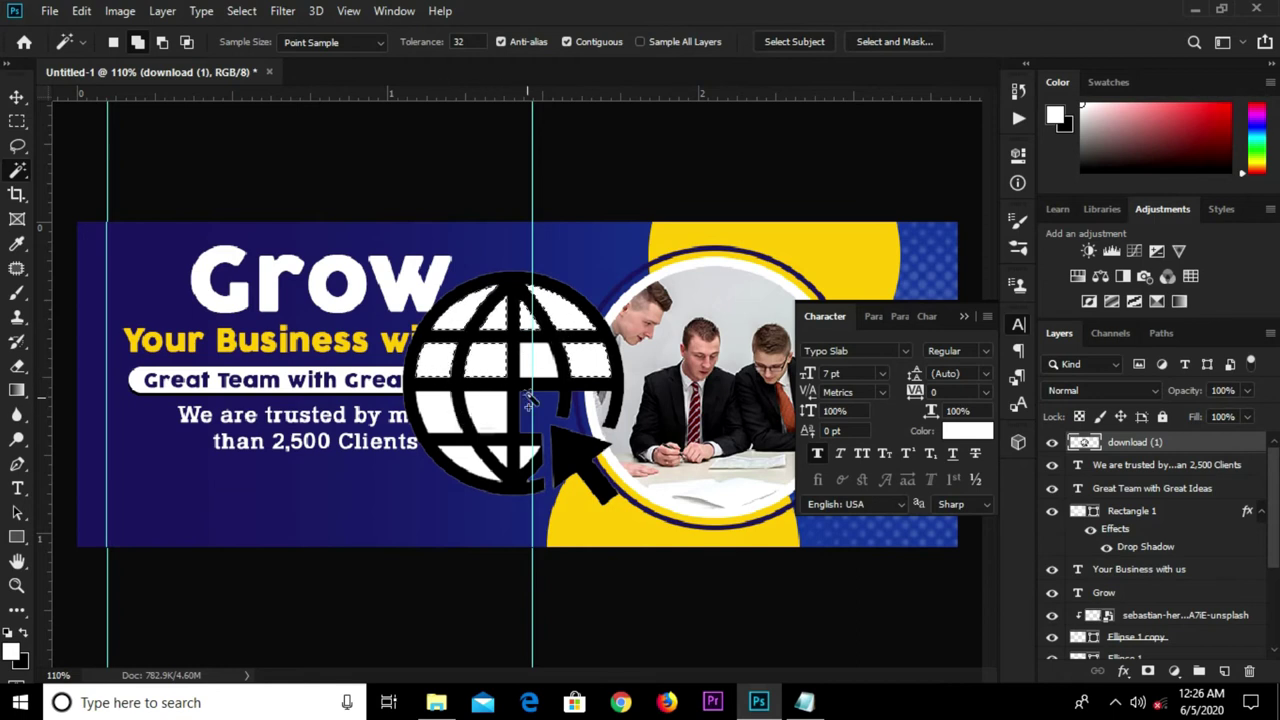
{"action": "left_click", "coordinate": [472, 438], "text": "shift"}
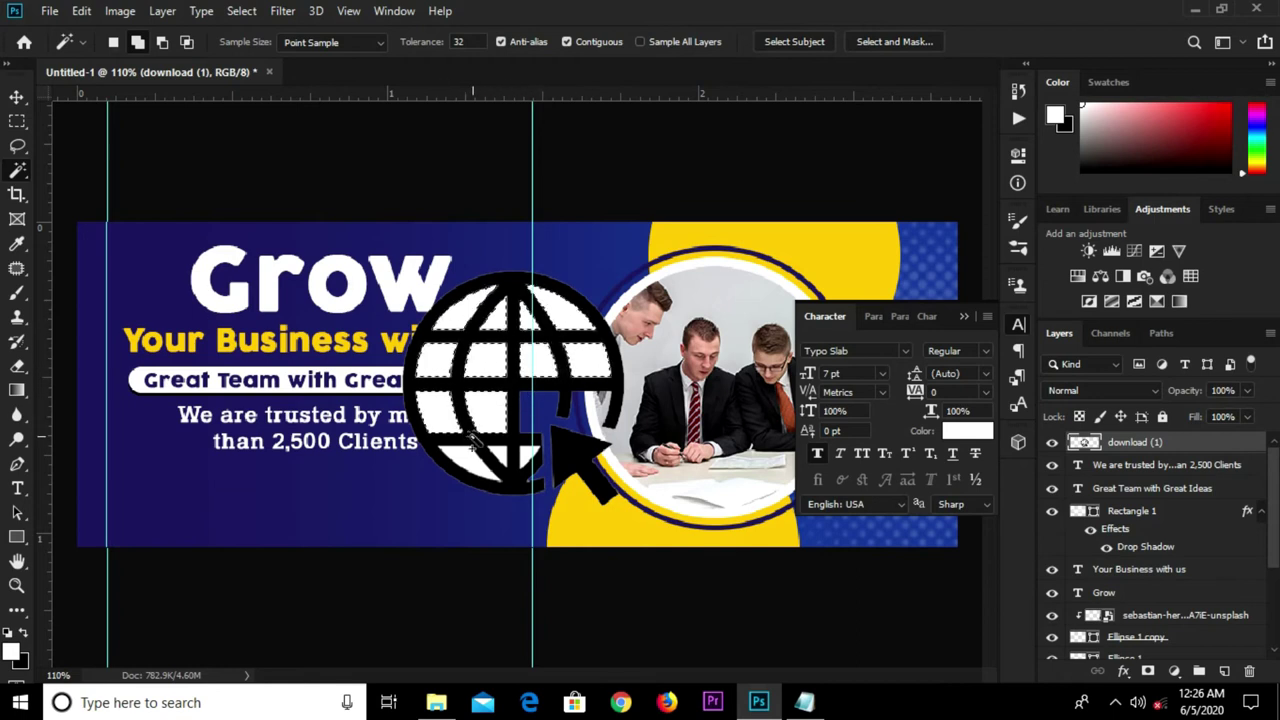
{"action": "left_click", "coordinate": [522, 458], "text": "shift"}
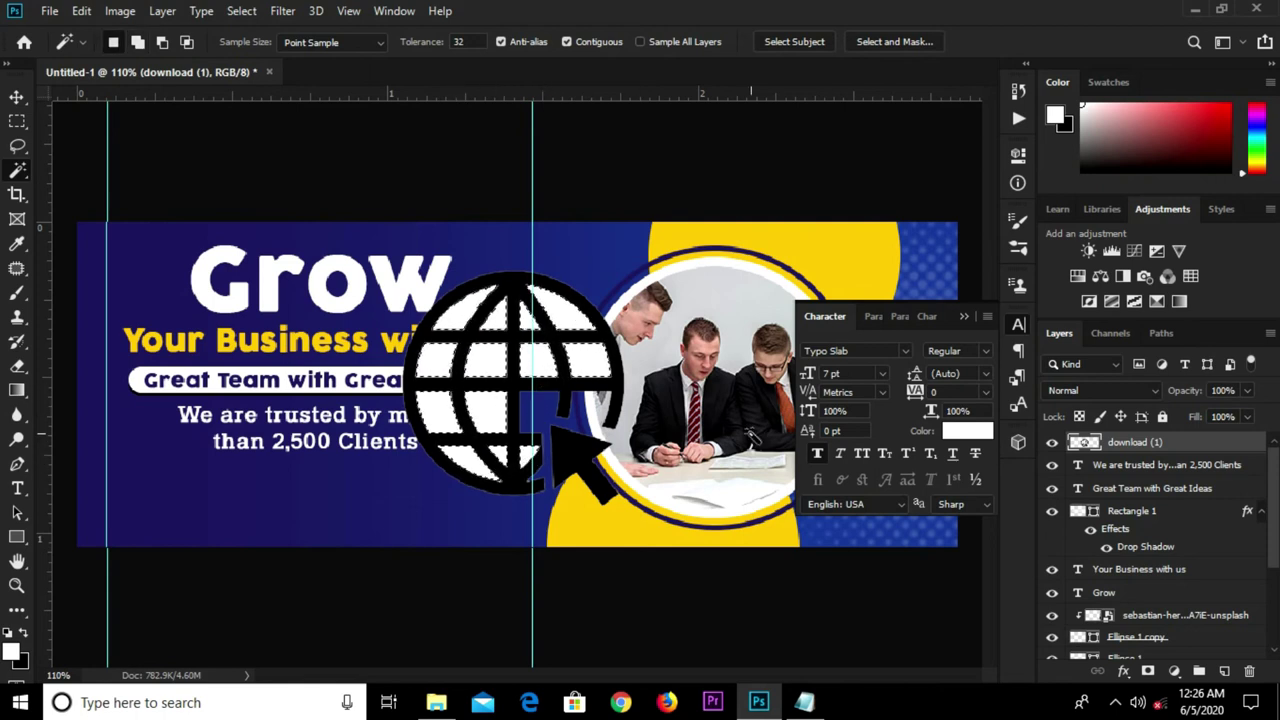
{"action": "key", "text": "Delete"}
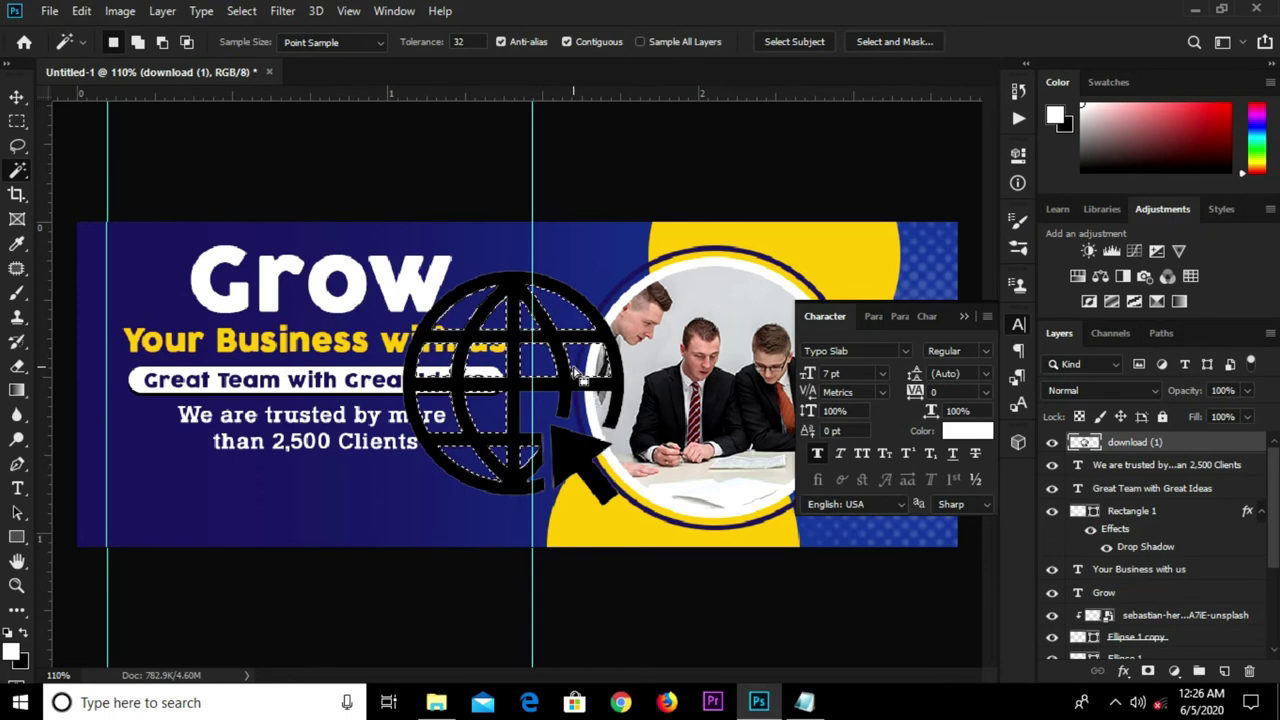
{"action": "key", "text": "ctrl+d"}
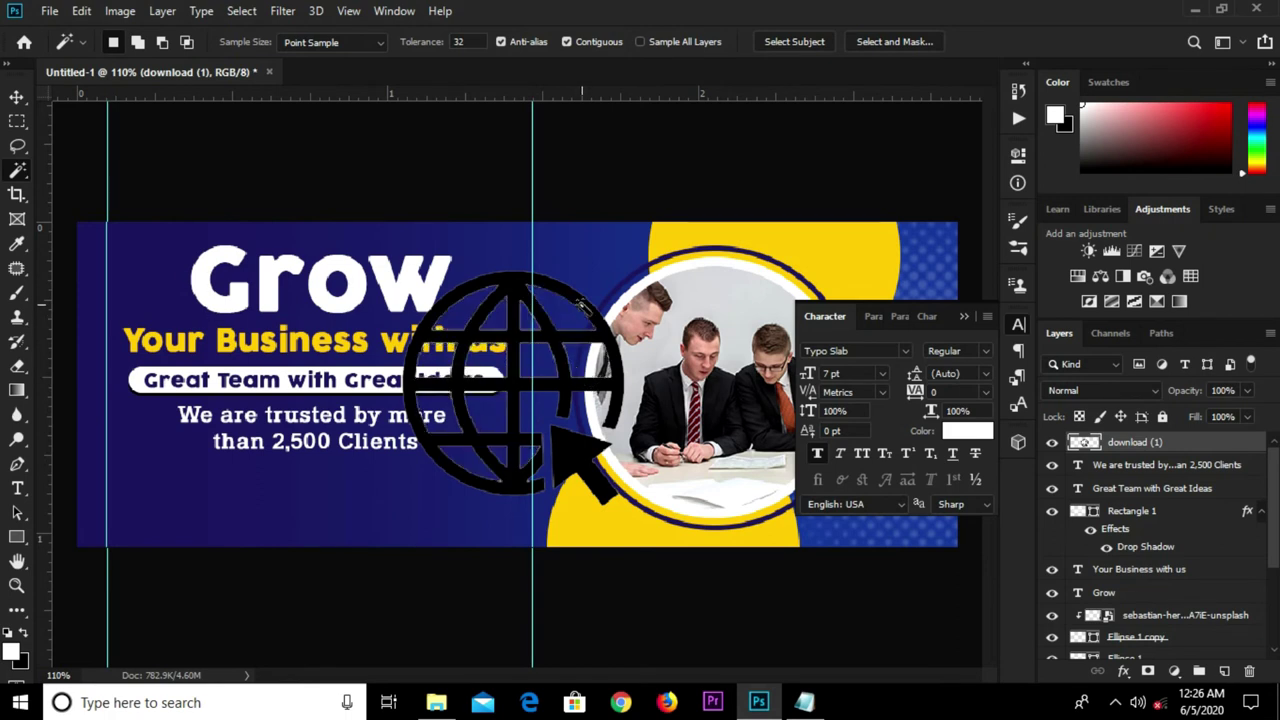
{"action": "key", "text": "ctrl+t"}
Shrink the globe to about 12% and move it to the banner's bottom-left corner.
{"action": "left_click_drag", "start_coordinate": [624, 267], "coordinate": [431, 478]}
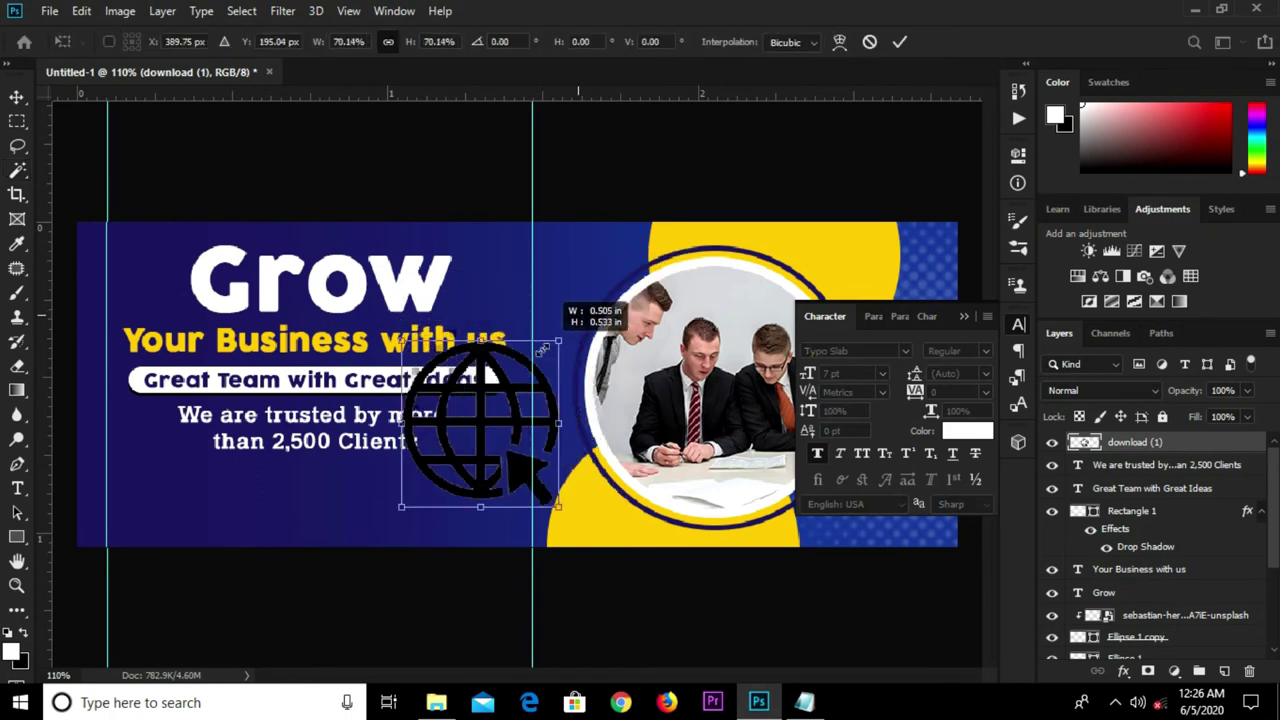
{"action": "key", "text": "Return"}
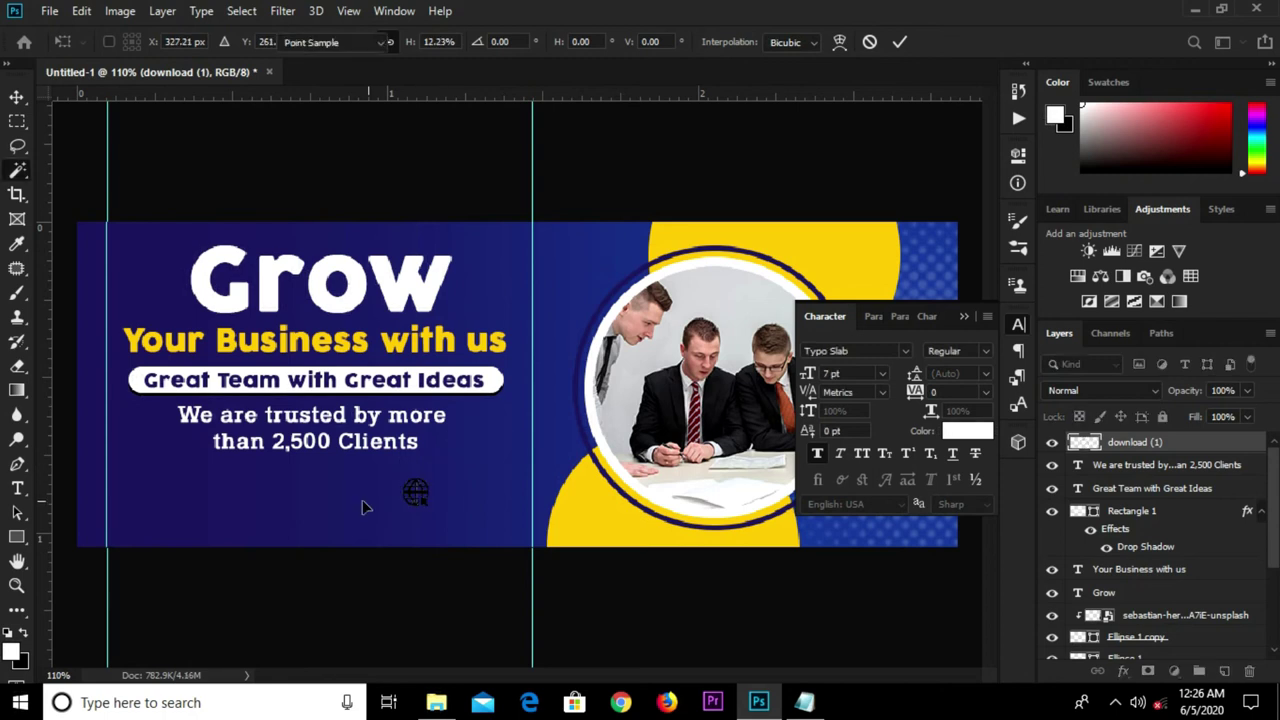
{"action": "key", "text": "v"}
{"action": "left_click_drag", "start_coordinate": [416, 492], "coordinate": [141, 531]}
Add a #ffcc00 yellow Color Overlay effect to the globe.
{"action": "left_click", "coordinate": [1123, 671]}
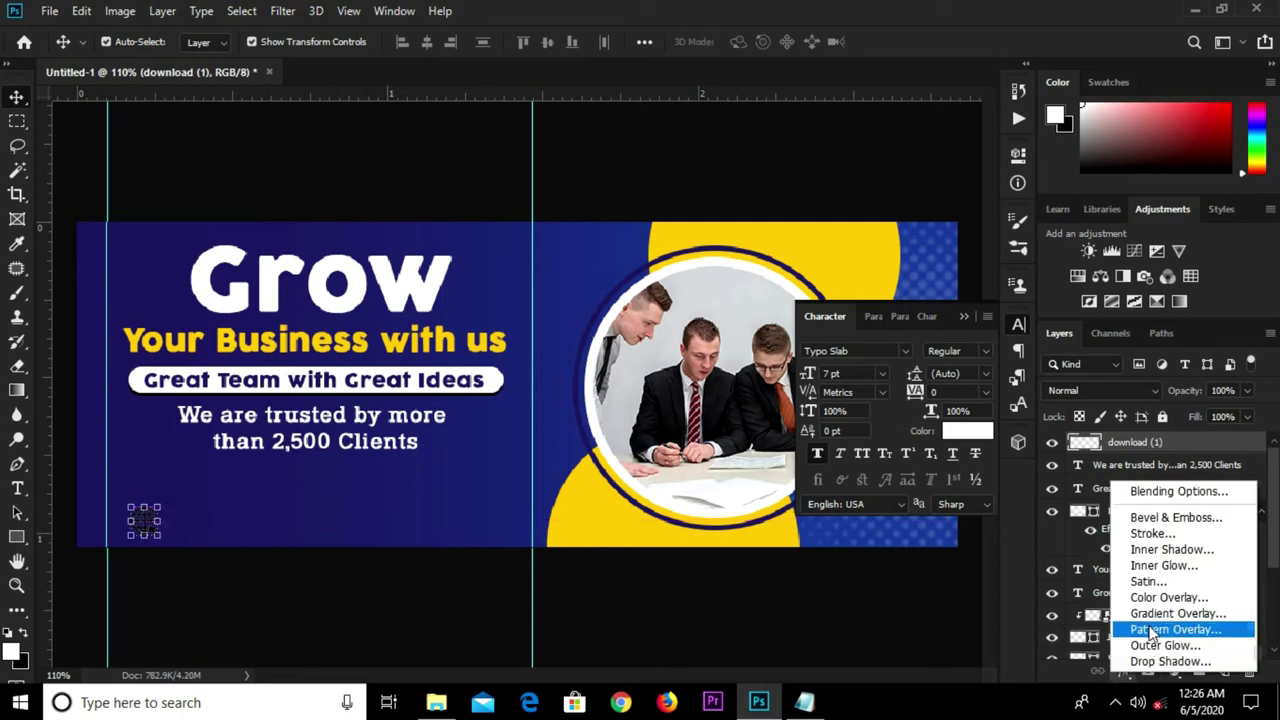
{"action": "left_click", "coordinate": [1160, 598]}
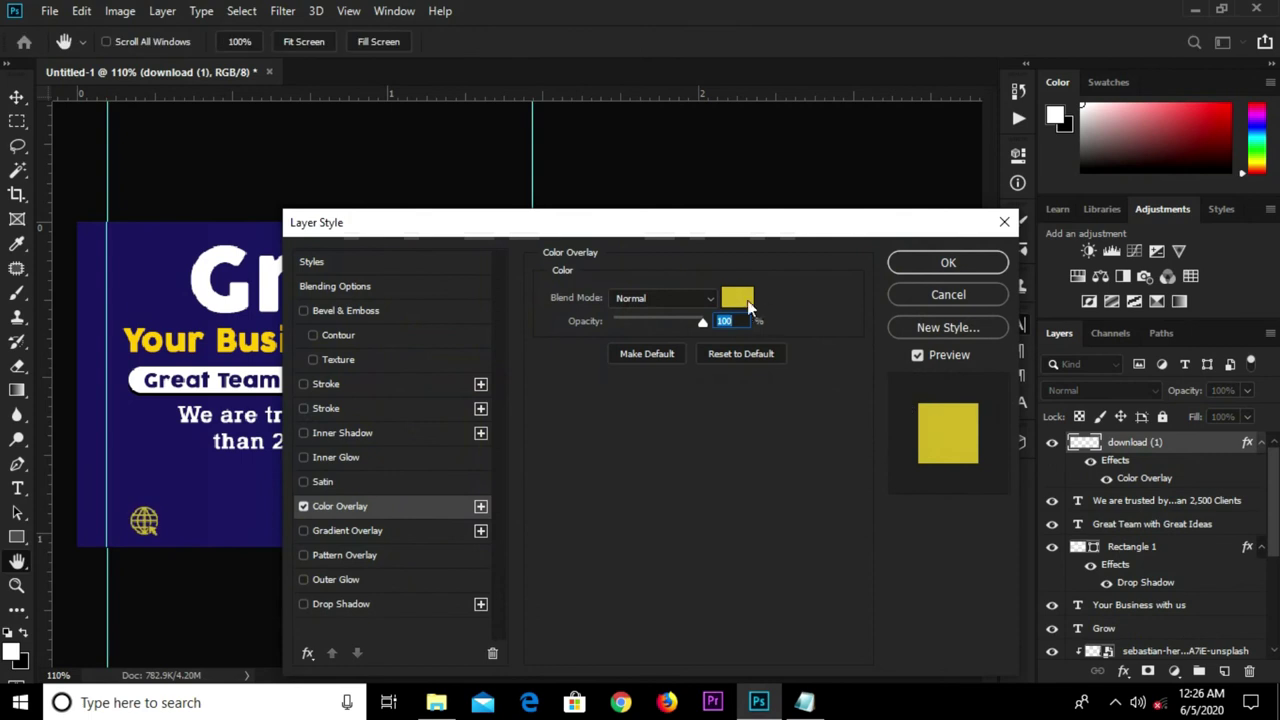
{"action": "left_click", "coordinate": [740, 299]}
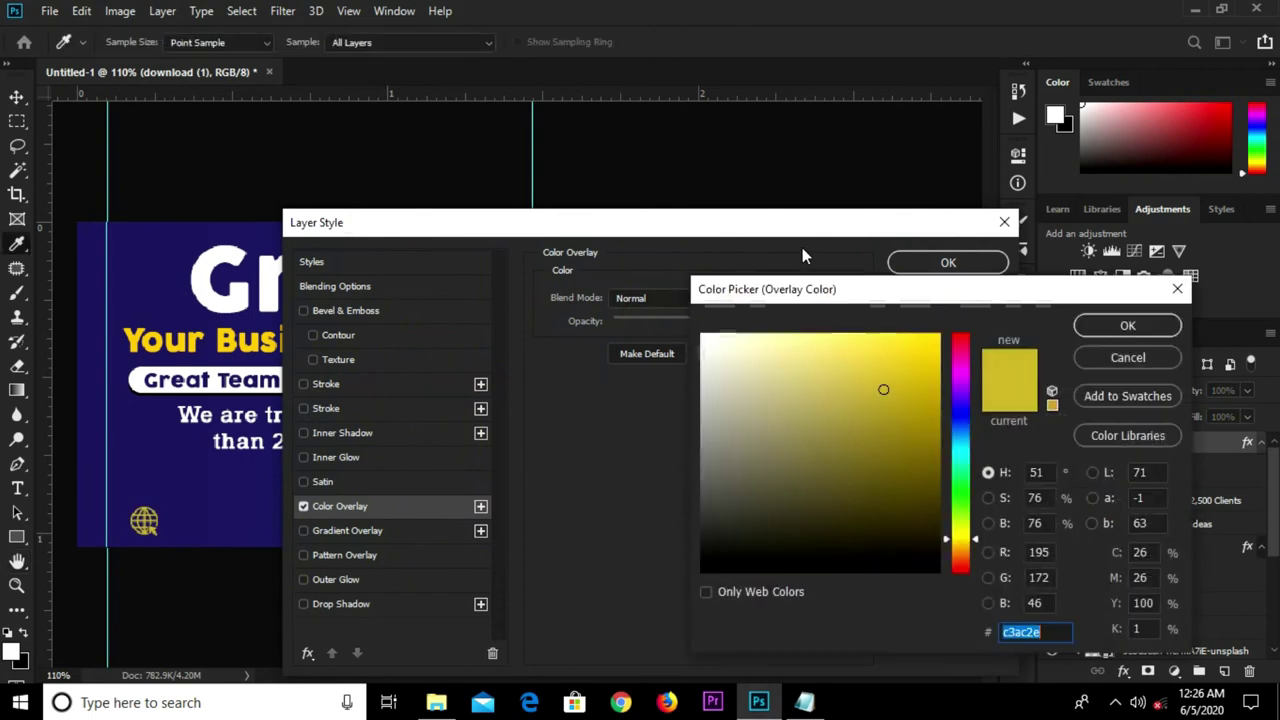
{"action": "left_click", "coordinate": [1155, 331]}
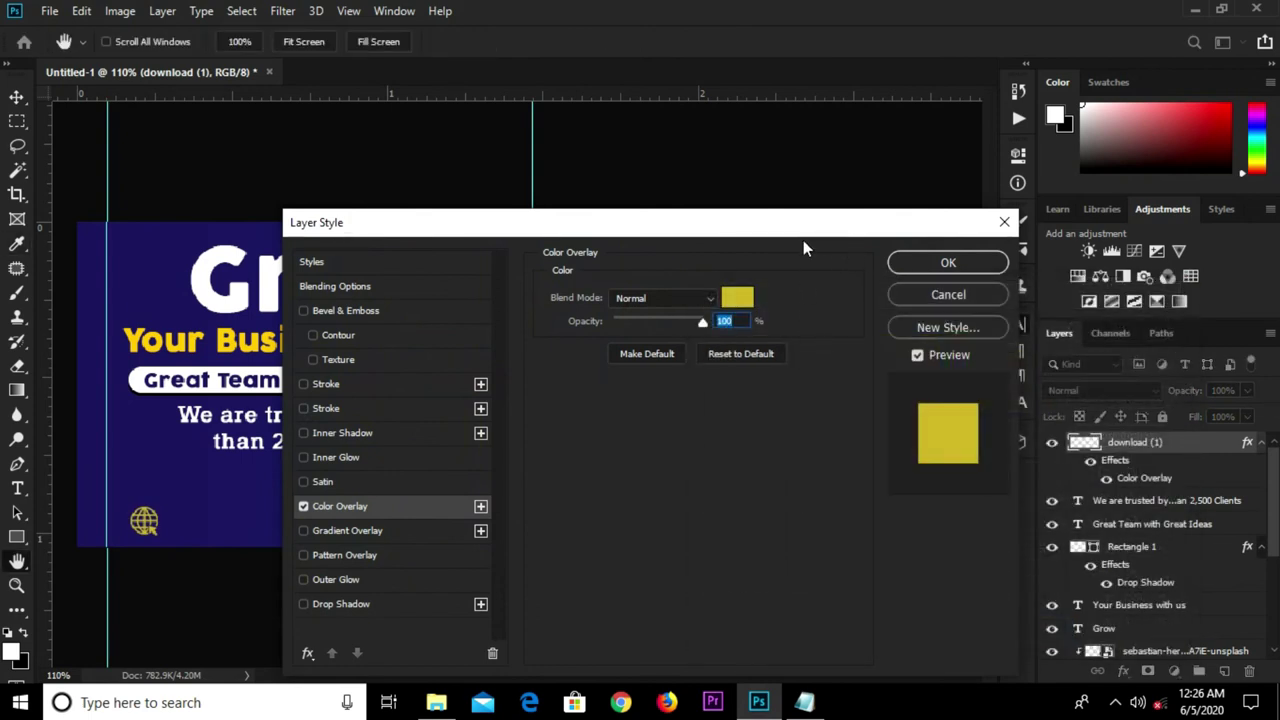
{"action": "left_click_drag", "start_coordinate": [803, 248], "coordinate": [810, 387]}
{"action": "left_click", "coordinate": [744, 436]}
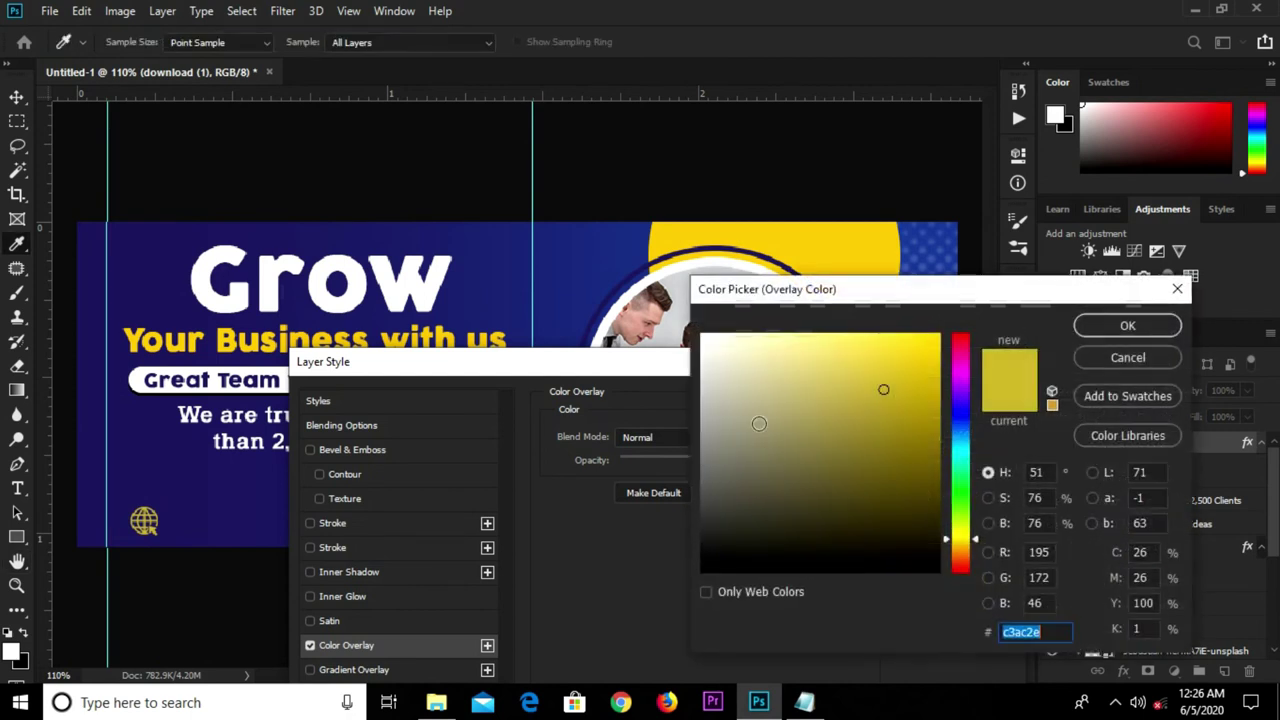
{"action": "type", "text": "ffcc00"}
{"action": "left_click", "coordinate": [1110, 324]}
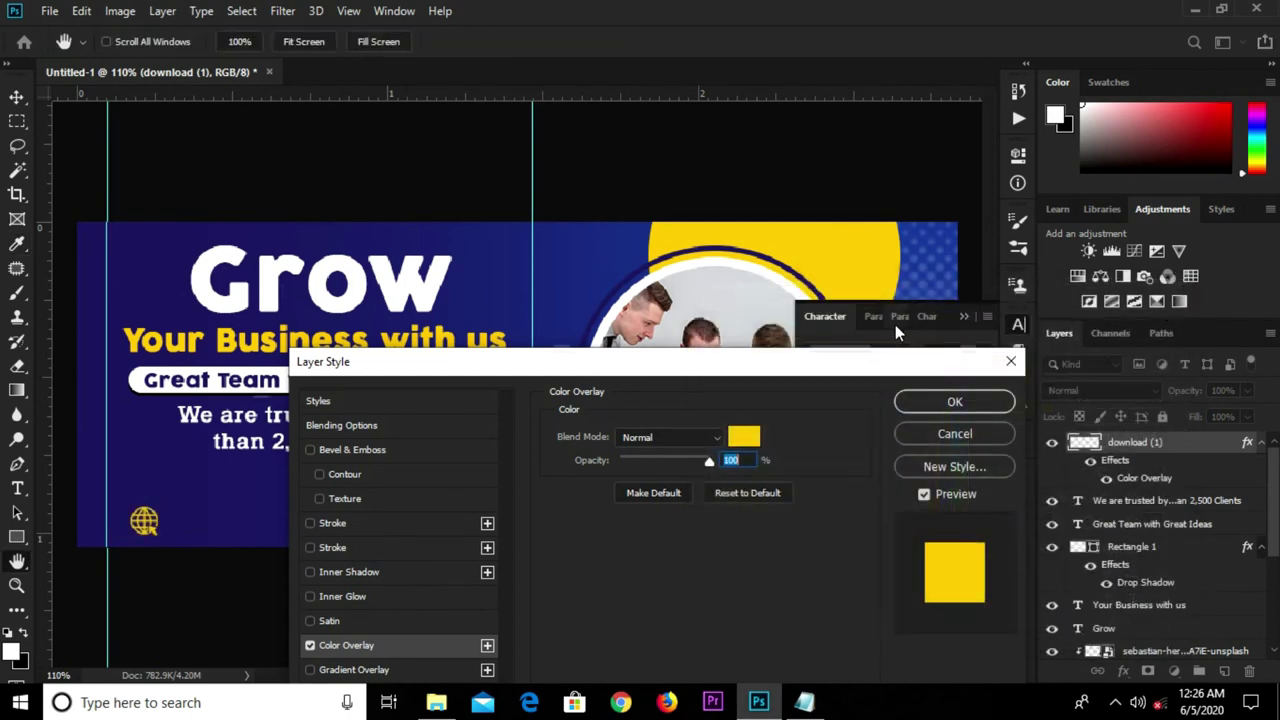
{"action": "left_click", "coordinate": [950, 403]}
{"action": "left_click", "coordinate": [963, 314]}
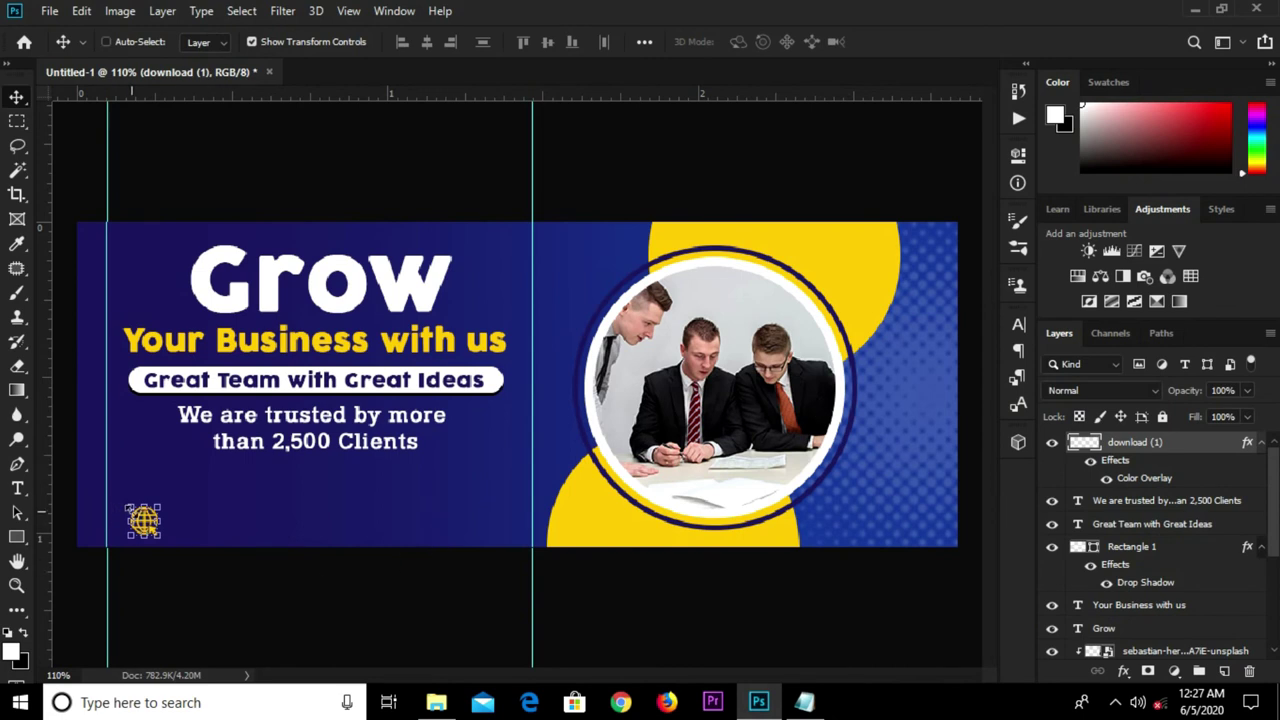
Scale the yellow globe down to about 80%.
{"action": "key", "text": "ctrl+t"}
{"action": "left_click_drag", "start_coordinate": [161, 505], "coordinate": [158, 508]}
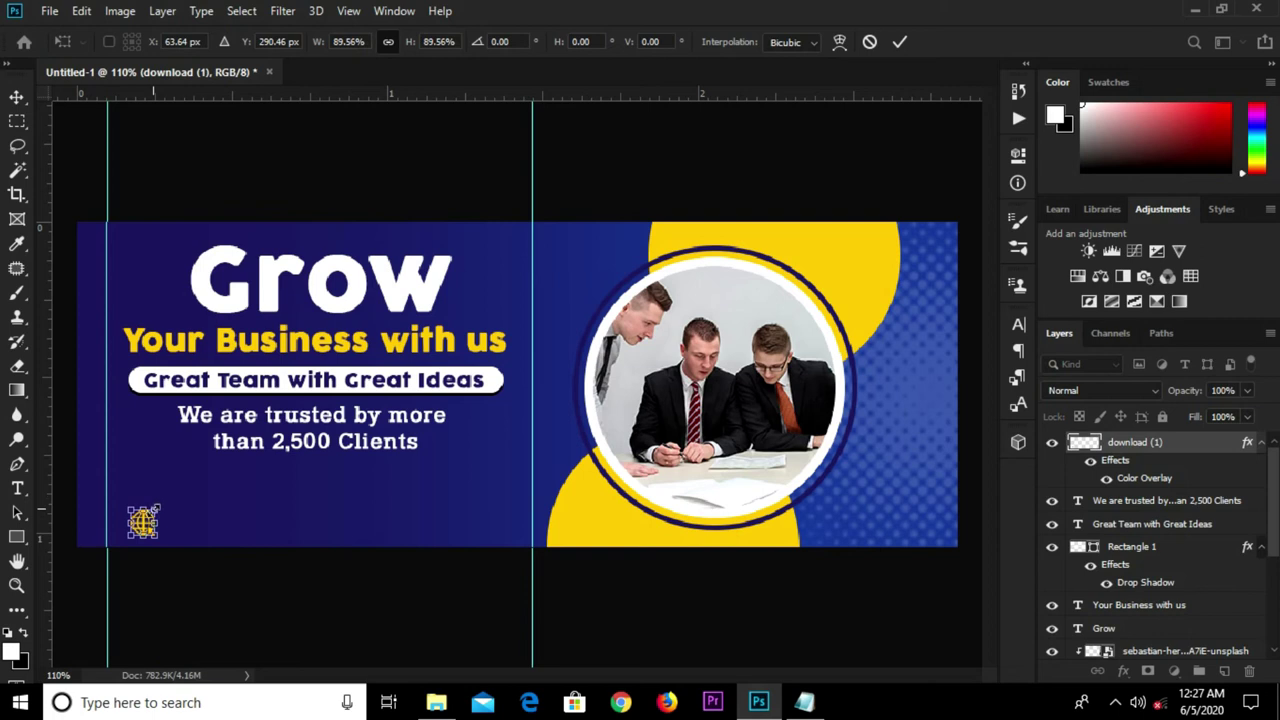
{"action": "left_click_drag", "start_coordinate": [157, 506], "coordinate": [157, 504]}
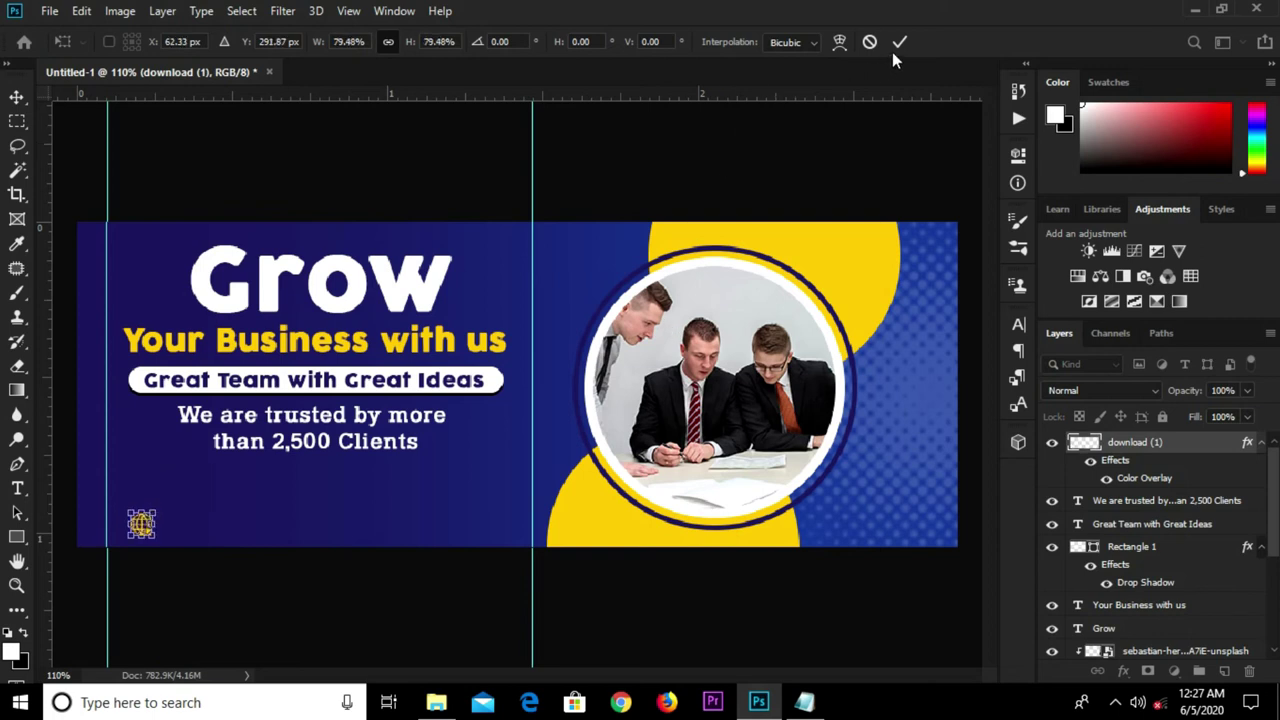
{"action": "key", "text": "Return"}
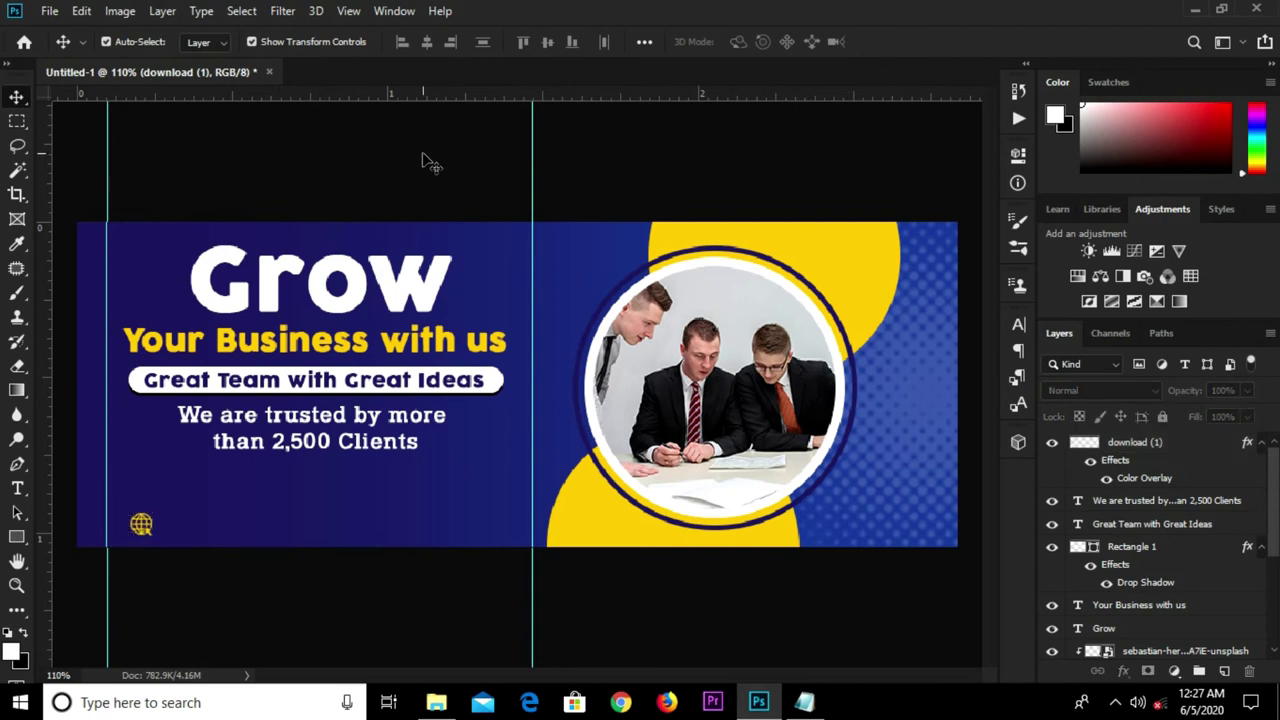
{"action": "left_click", "coordinate": [421, 160]}
{"action": "left_click", "coordinate": [805, 703]}
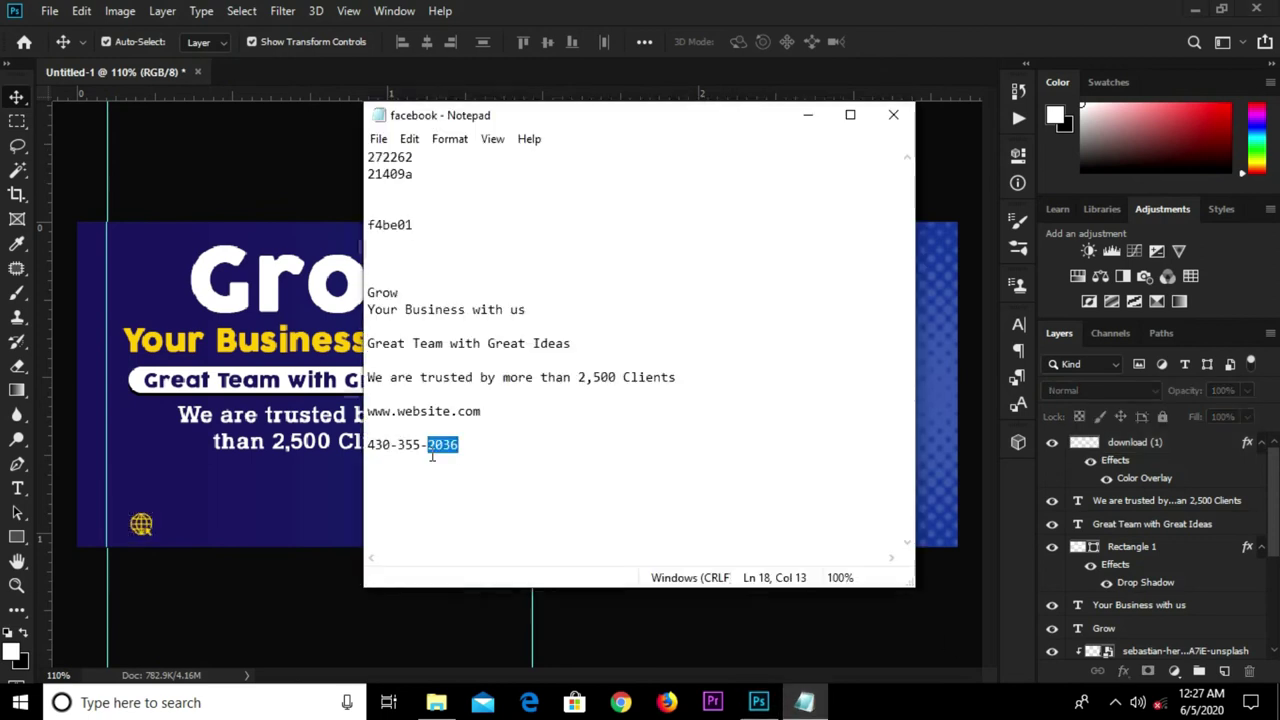
{"action": "left_click_drag", "start_coordinate": [493, 414], "coordinate": [352, 415]}
{"action": "left_click_drag", "start_coordinate": [506, 410], "coordinate": [386, 420]}
{"action": "right_click", "coordinate": [398, 405]}
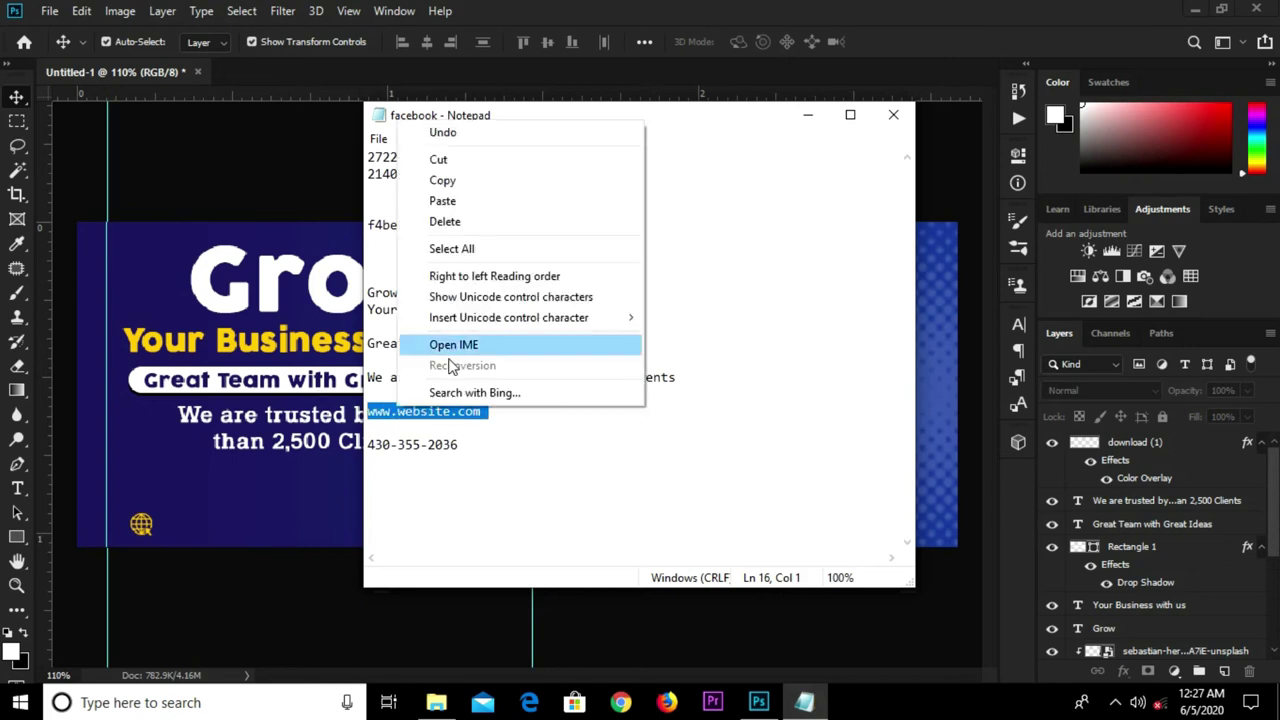
{"action": "left_click", "coordinate": [486, 182]}
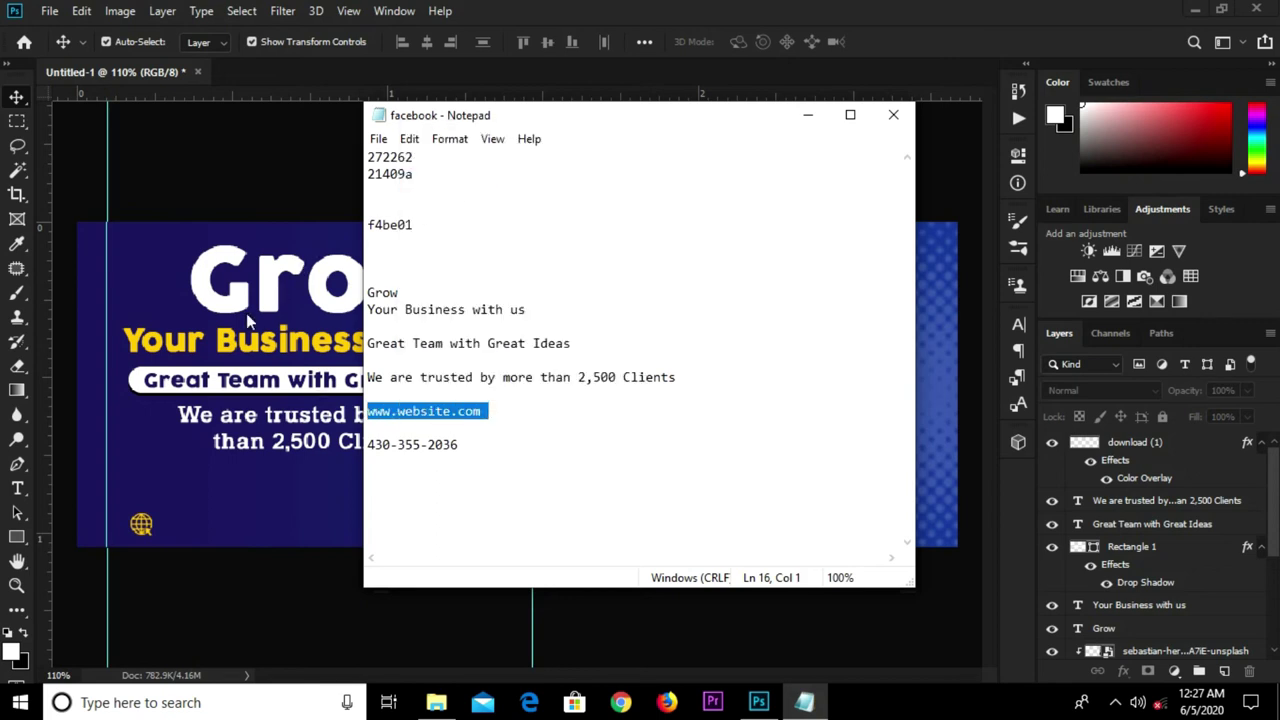
{"action": "left_click", "coordinate": [238, 489]}
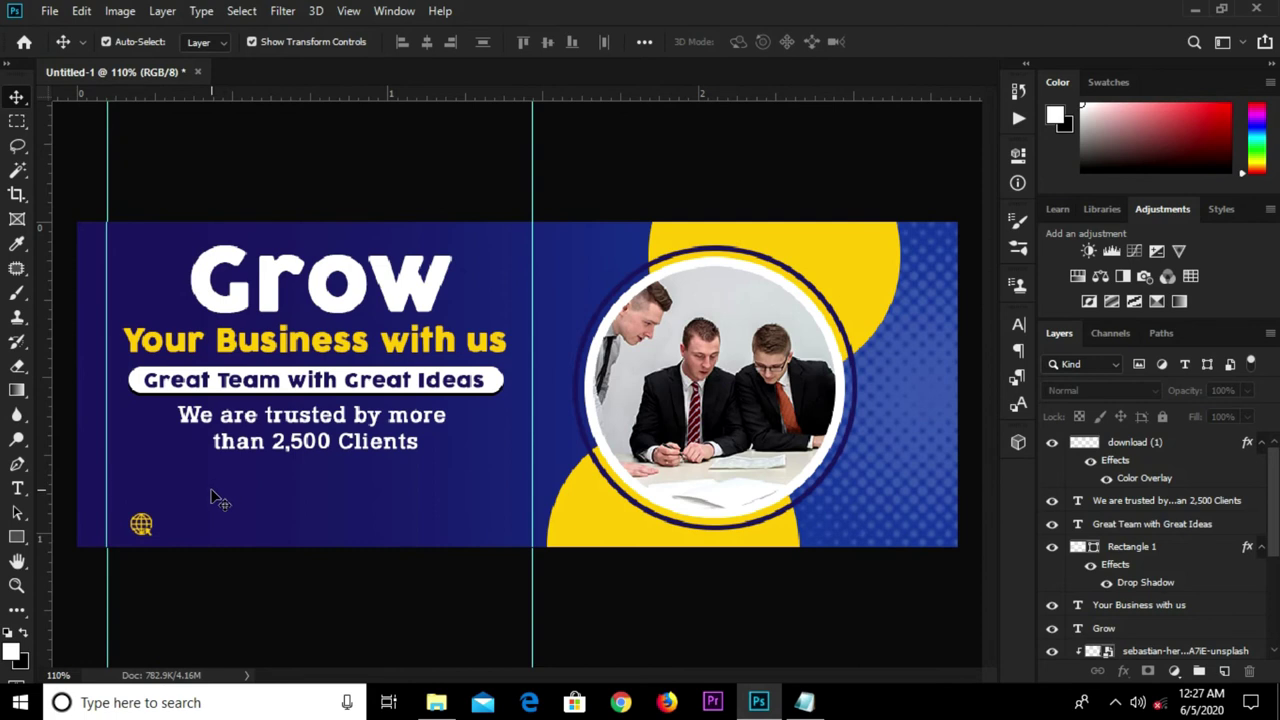
{"action": "key", "text": "t"}
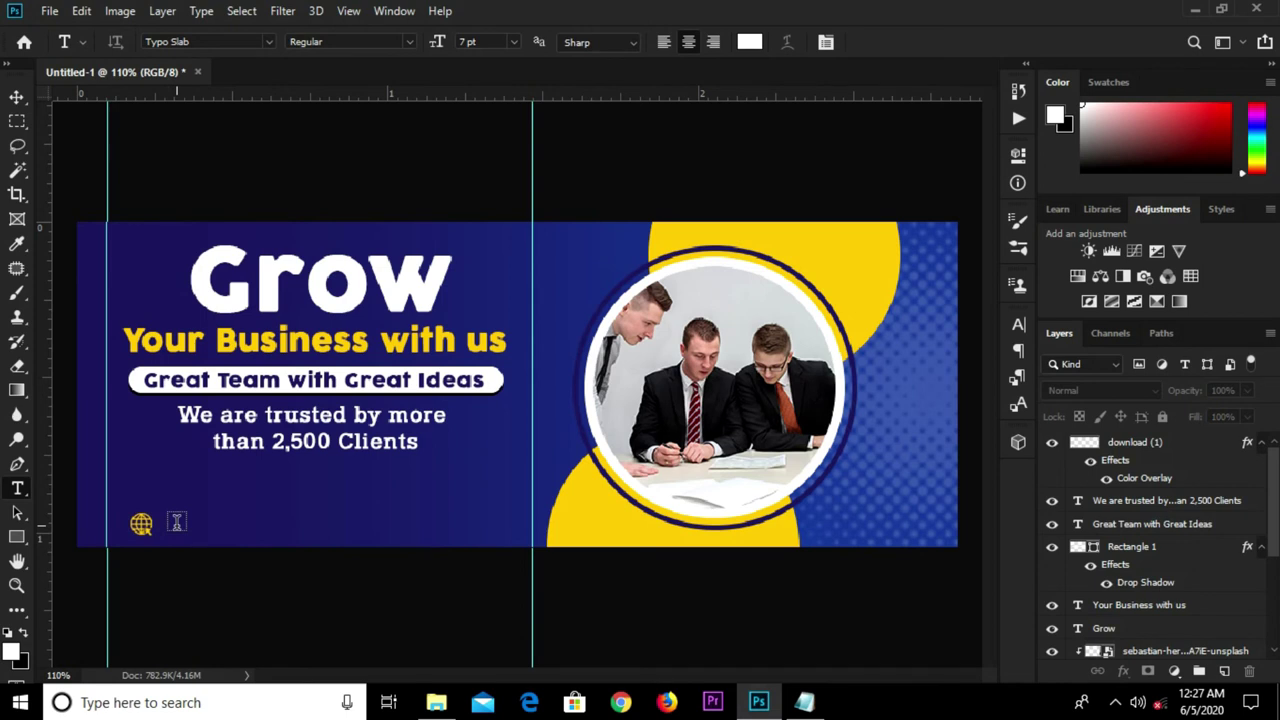
{"action": "left_click", "coordinate": [179, 520]}
{"action": "key", "text": "ctrl+v"}
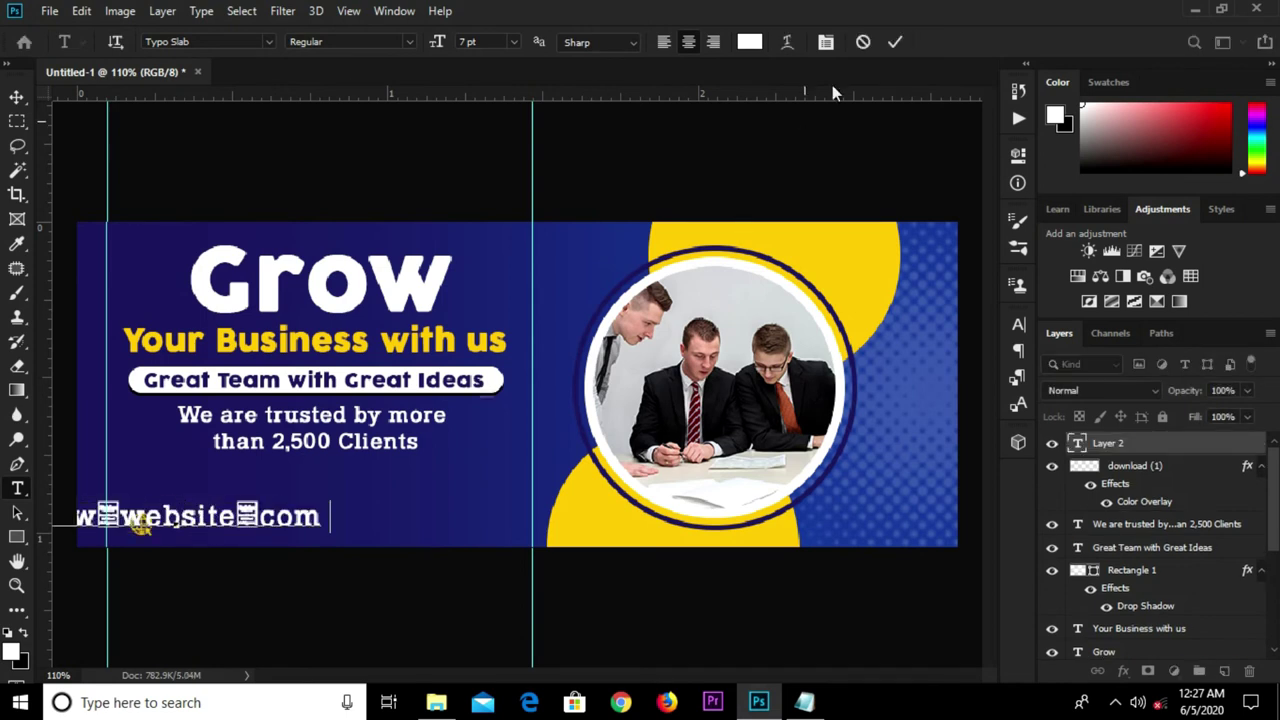
{"action": "key", "text": "ctrl+Return"}
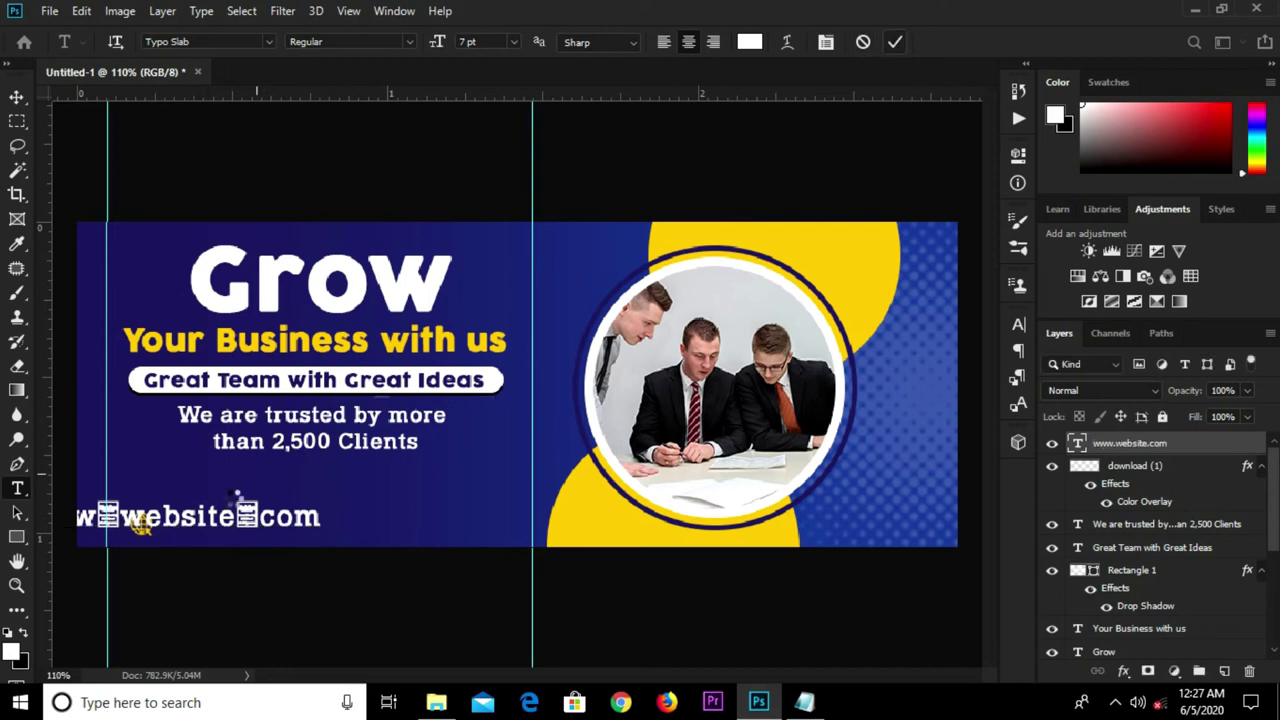
{"action": "key", "text": "v"}
{"action": "left_click_drag", "start_coordinate": [235, 531], "coordinate": [363, 521]}
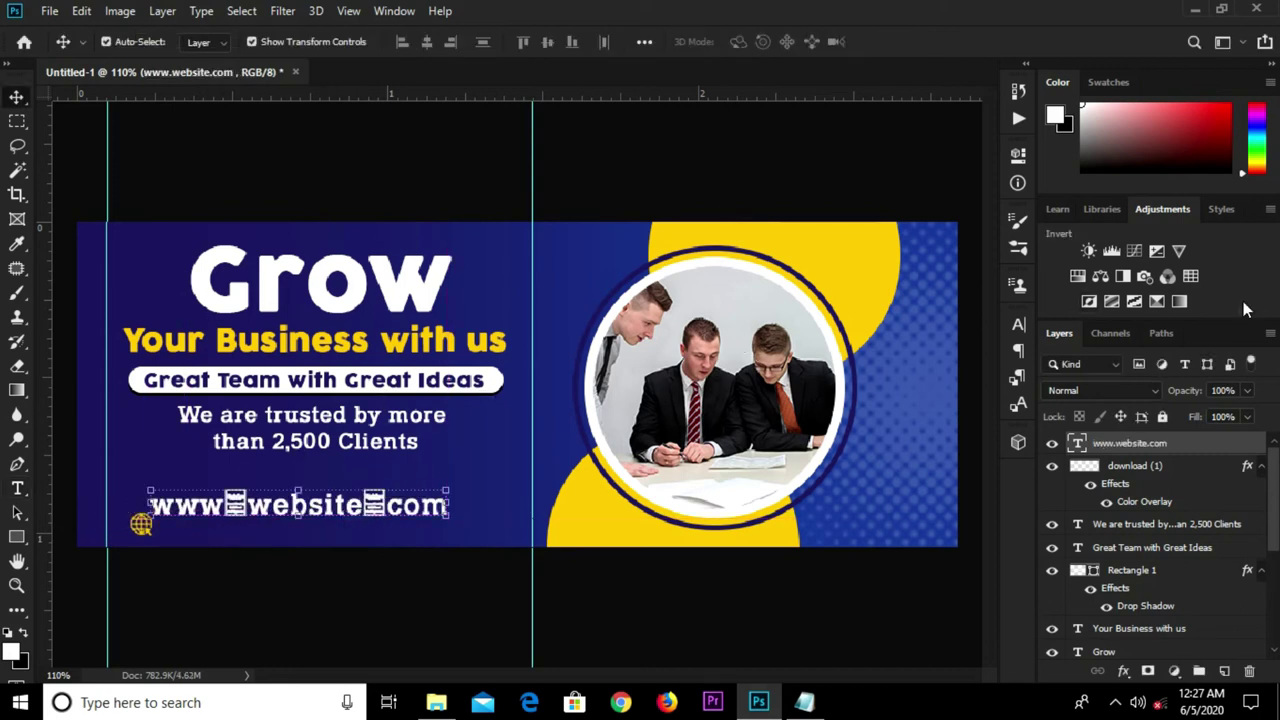
Set the website text to AuxinDemiBold at 6 pt, zoom to 100%, and reselect it.
{"action": "left_click", "coordinate": [1017, 327]}
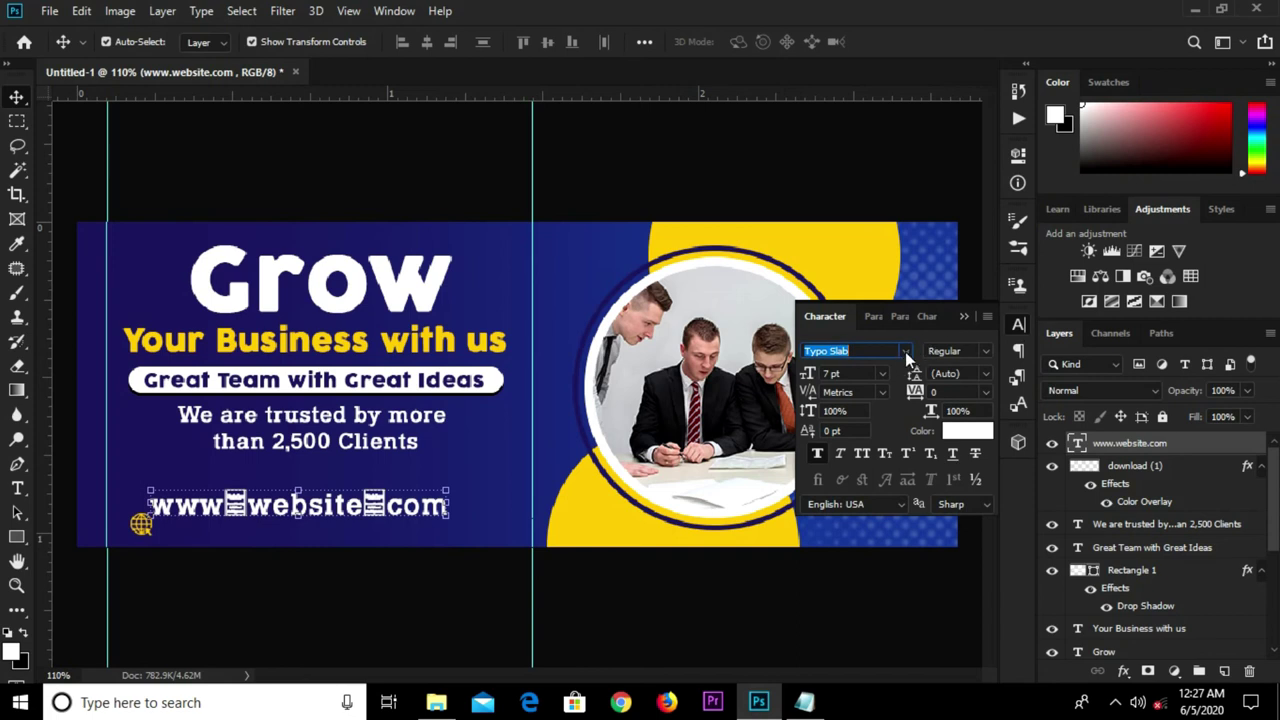
{"action": "left_click", "coordinate": [905, 351]}
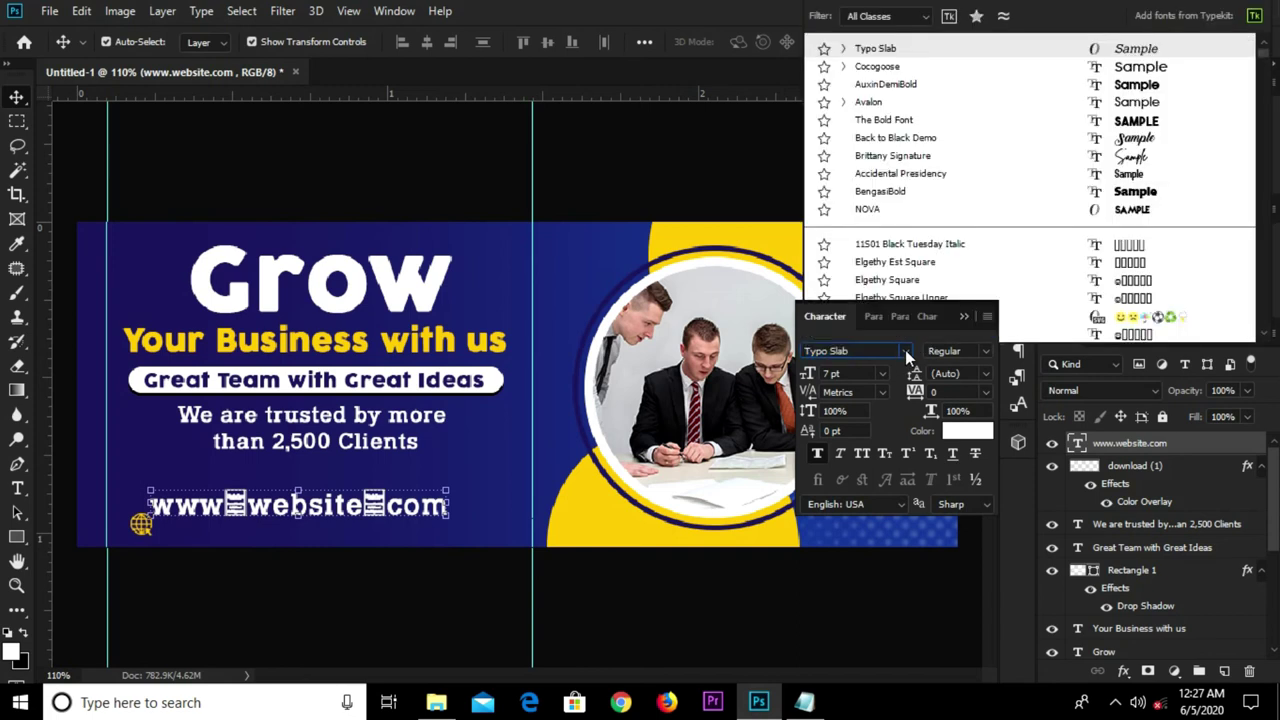
{"action": "left_click", "coordinate": [900, 85]}
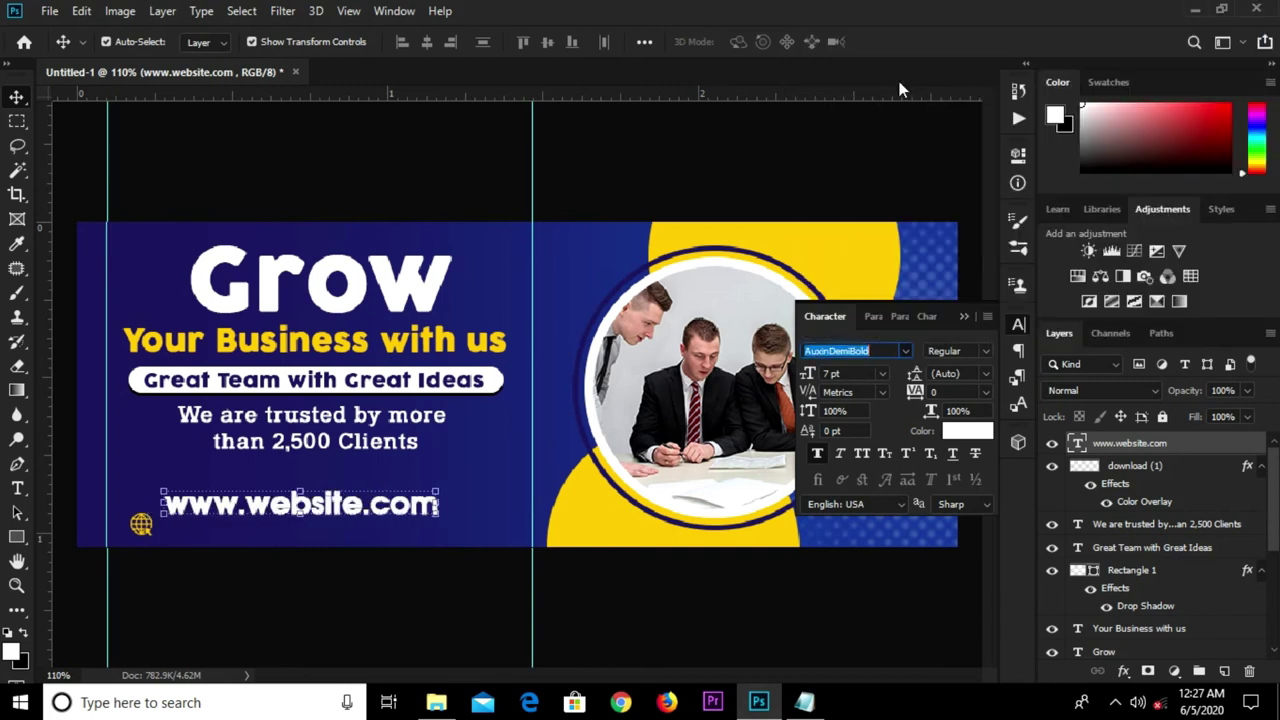
{"action": "left_click", "coordinate": [879, 376]}
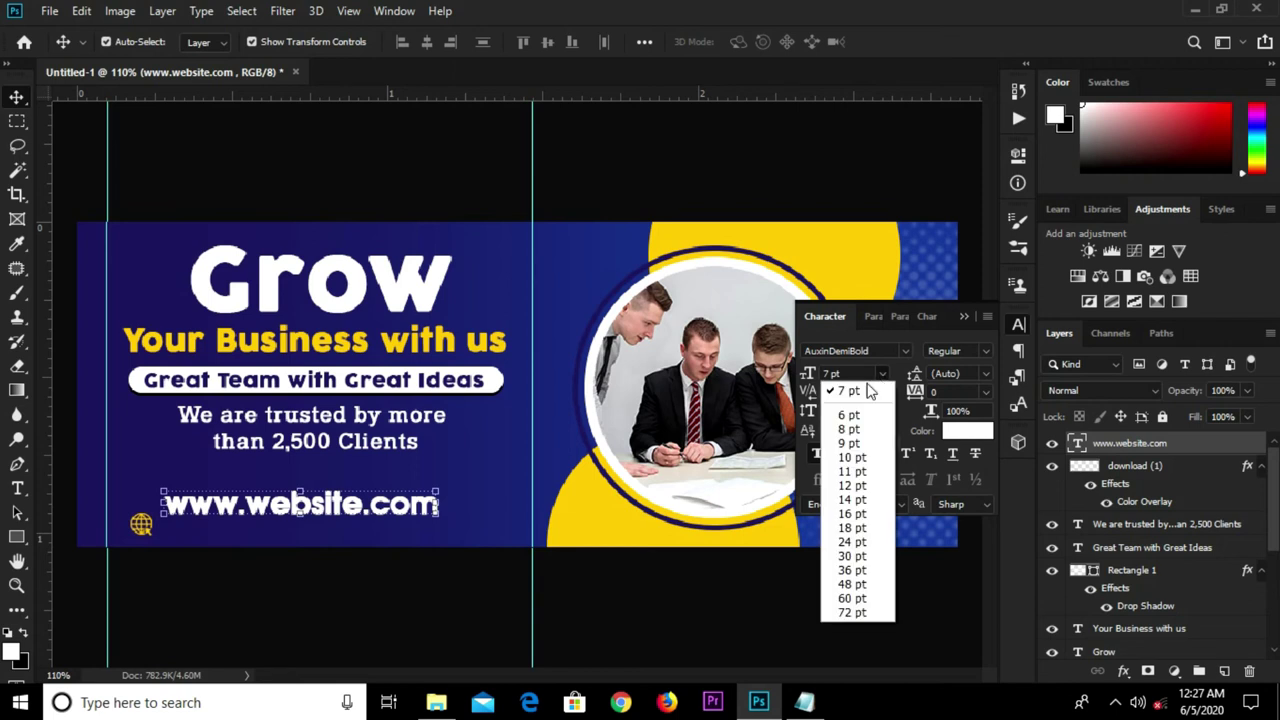
{"action": "left_click", "coordinate": [845, 416]}
{"action": "left_click", "coordinate": [966, 318]}
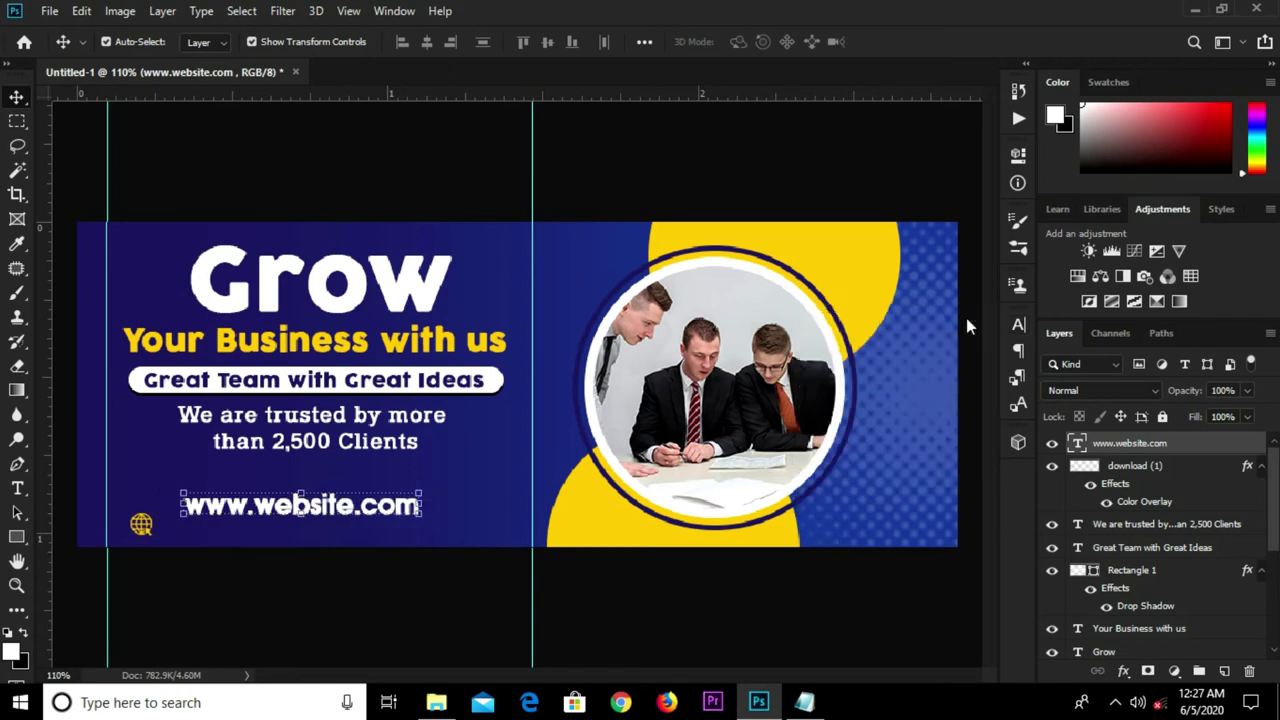
{"action": "key", "text": "ctrl+minus"}
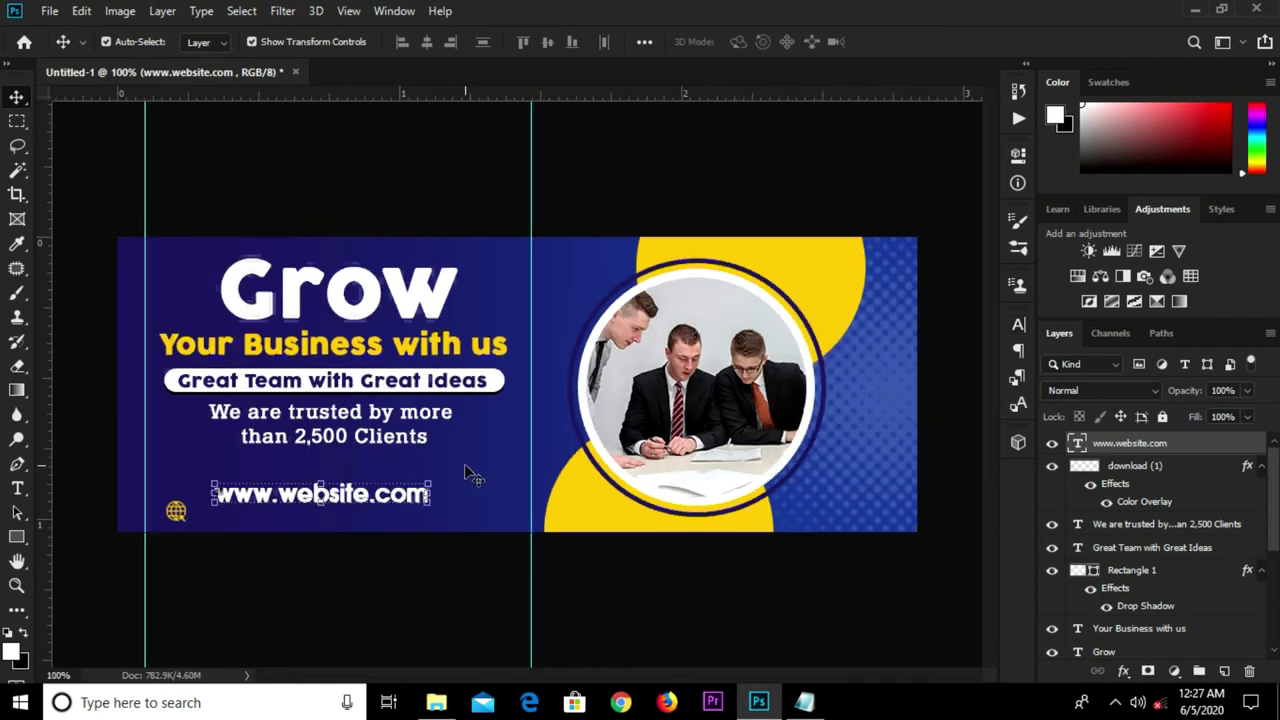
{"action": "key", "text": "t"}
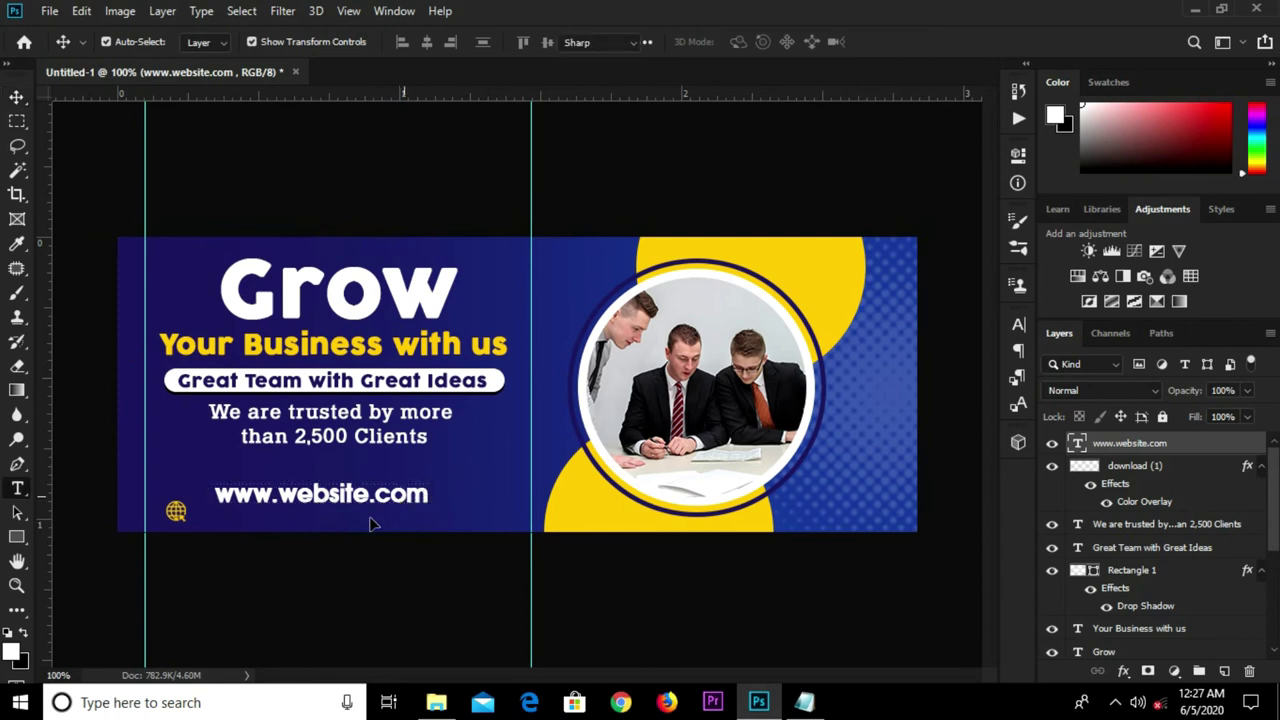
{"action": "double_click", "coordinate": [380, 497]}
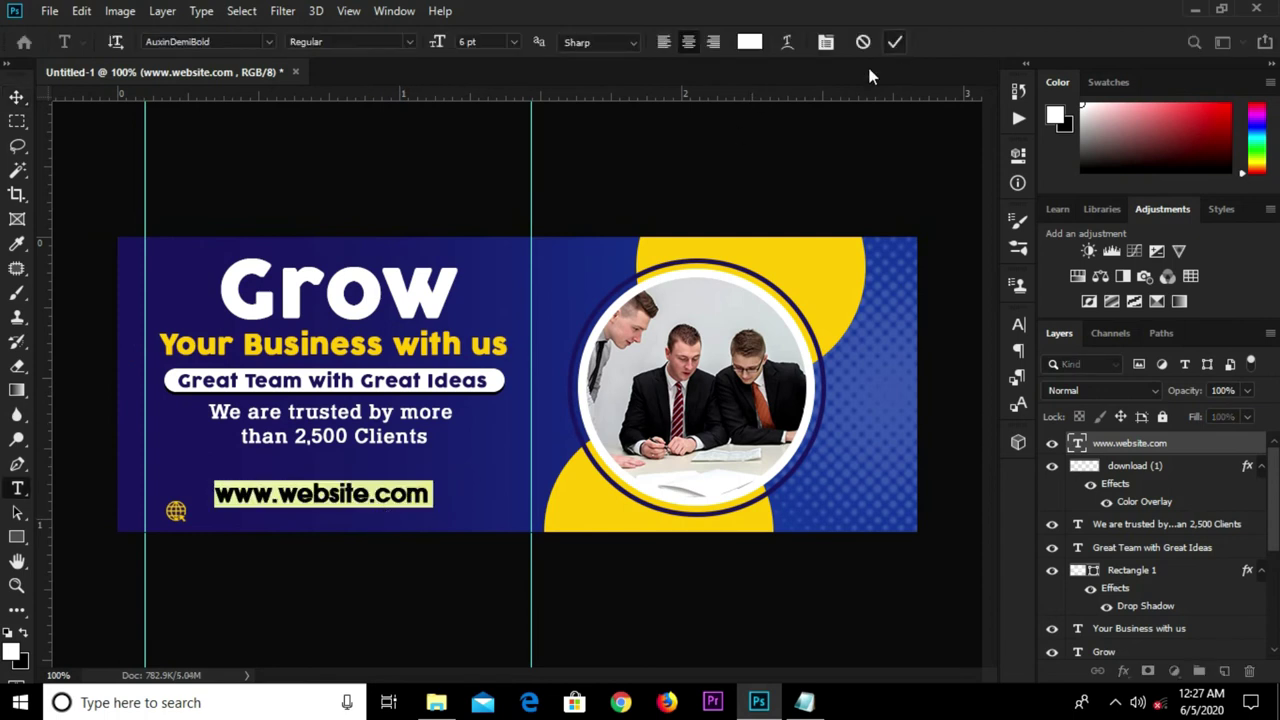
Scale the website text down, place it beside the globe, and duplicate it further right.
{"action": "left_click", "coordinate": [16, 97]}
{"action": "left_click_drag", "start_coordinate": [351, 482], "coordinate": [351, 478]}
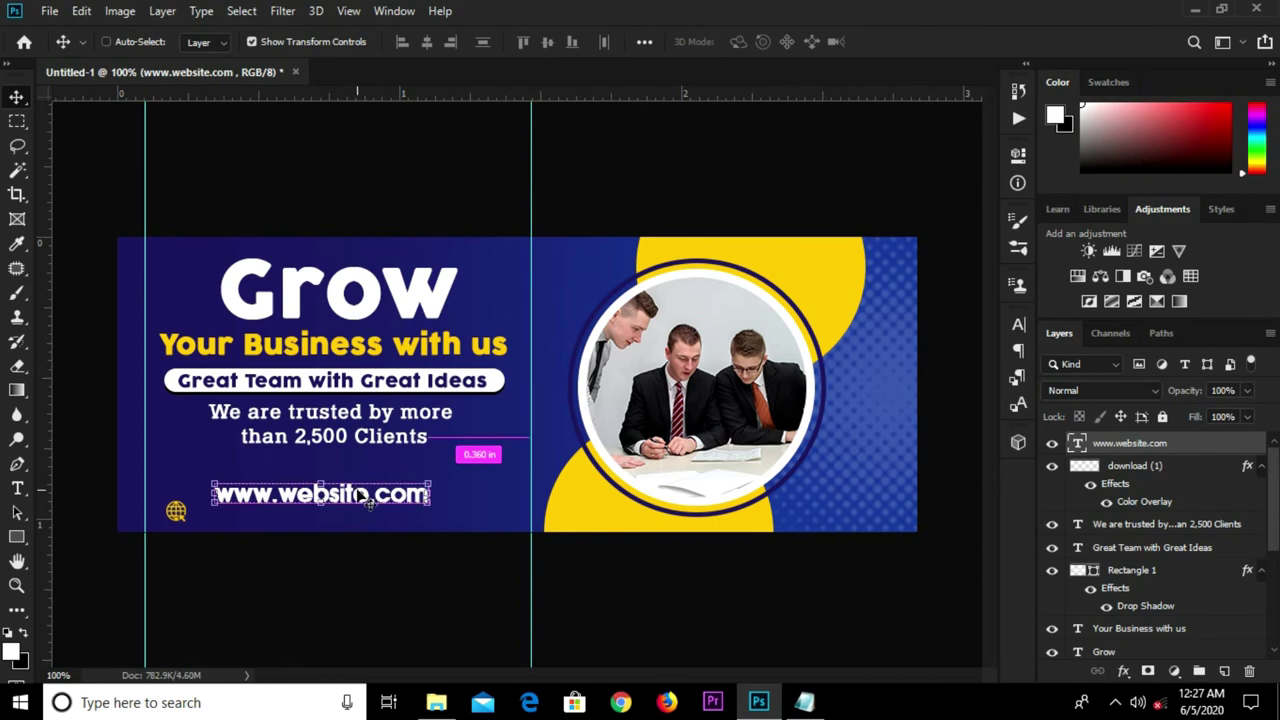
{"action": "left_click_drag", "start_coordinate": [437, 490], "coordinate": [313, 507]}
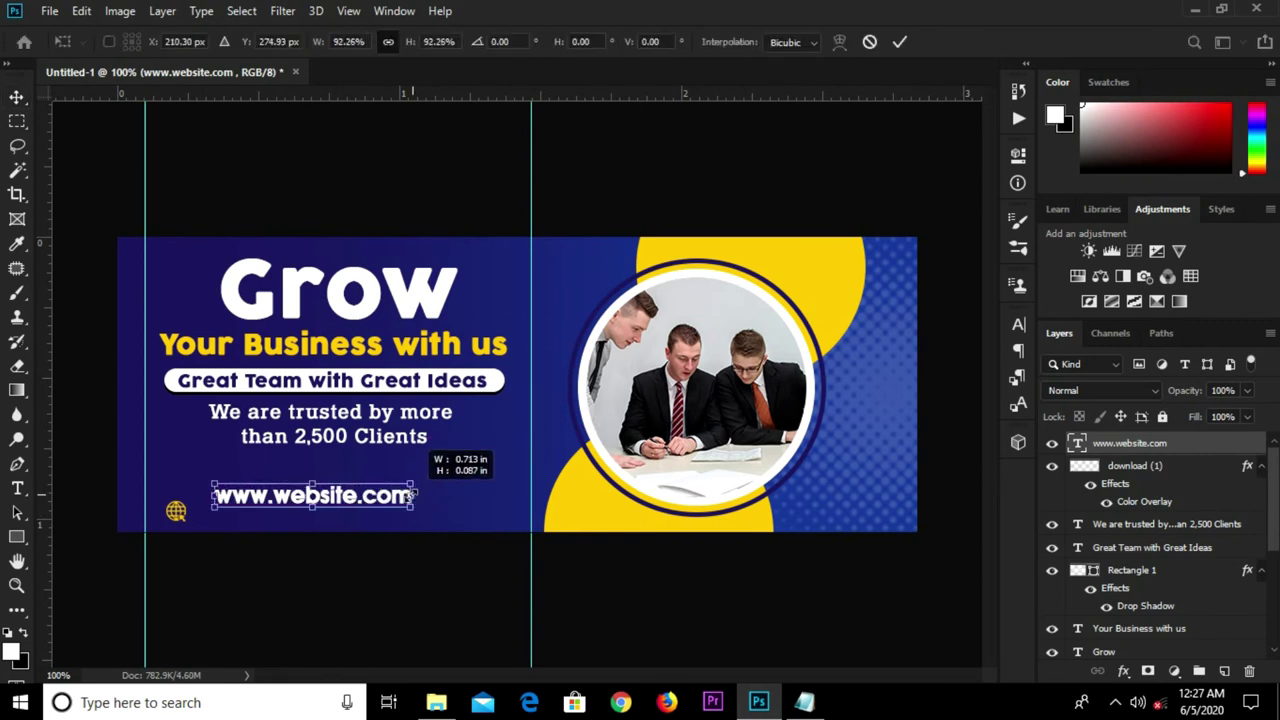
{"action": "key", "text": "Return"}
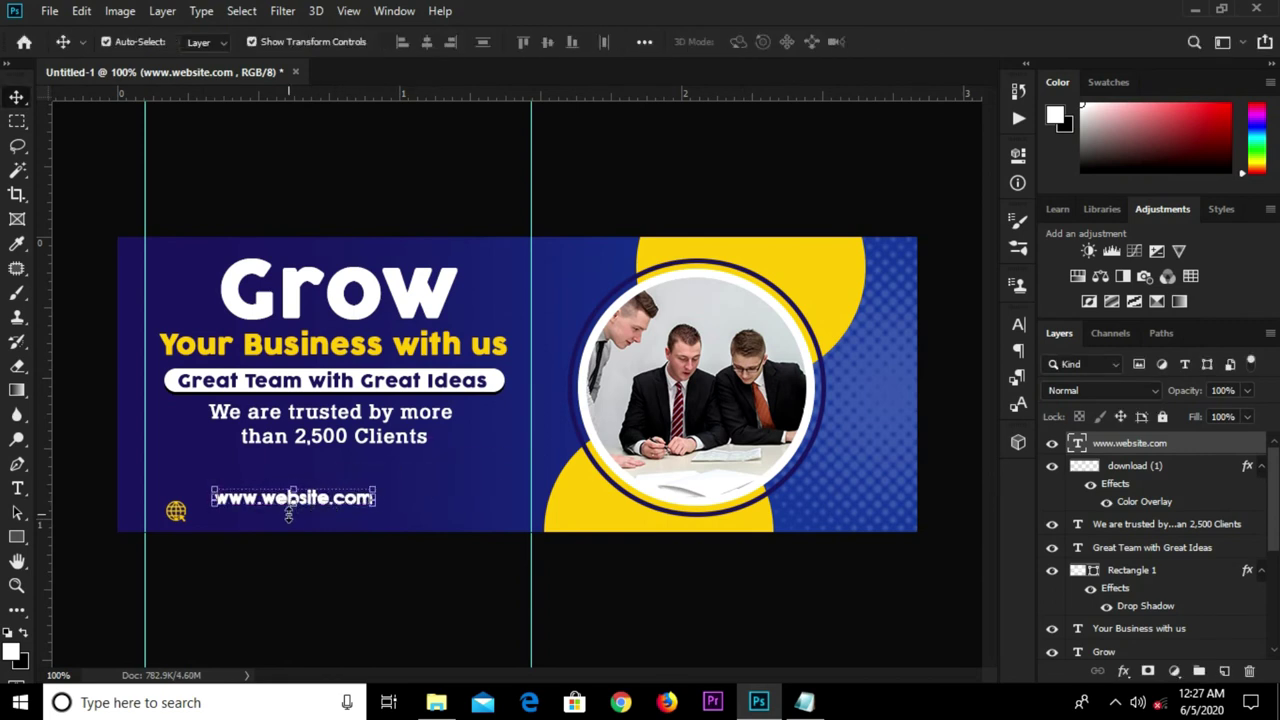
{"action": "left_click_drag", "start_coordinate": [311, 506], "coordinate": [292, 518]}
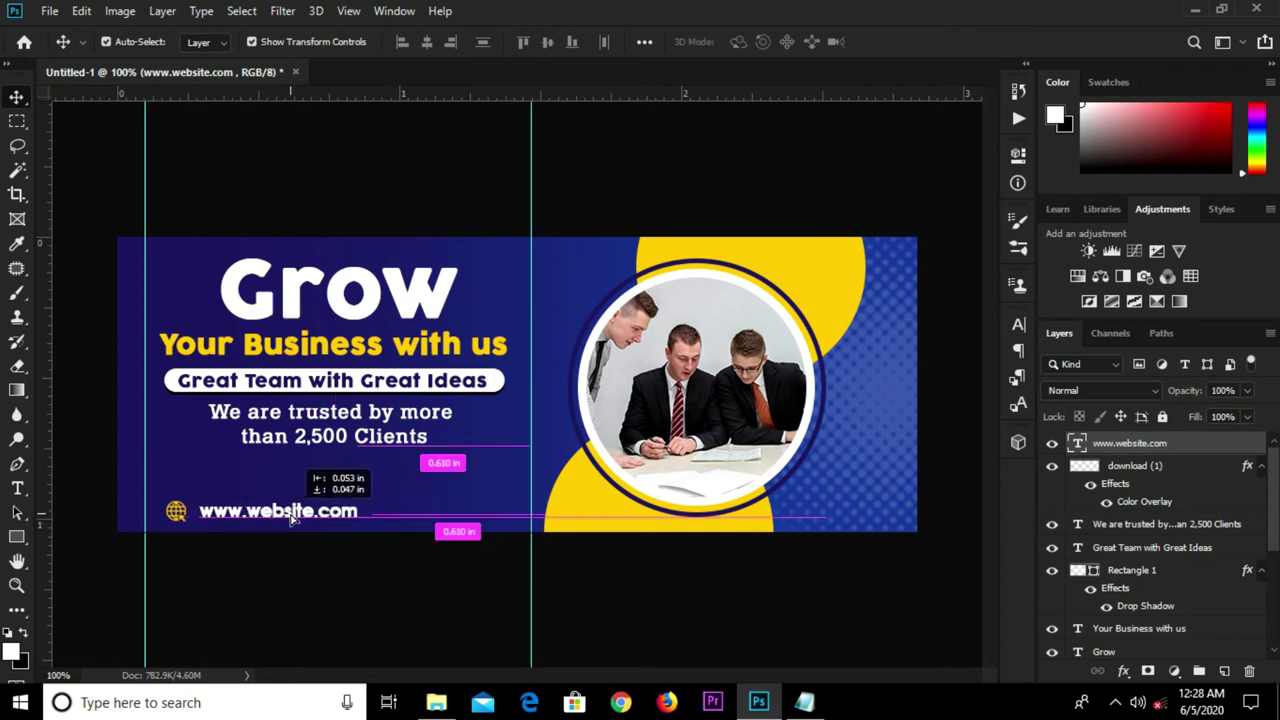
{"action": "left_click_drag", "start_coordinate": [291, 518], "coordinate": [293, 516]}
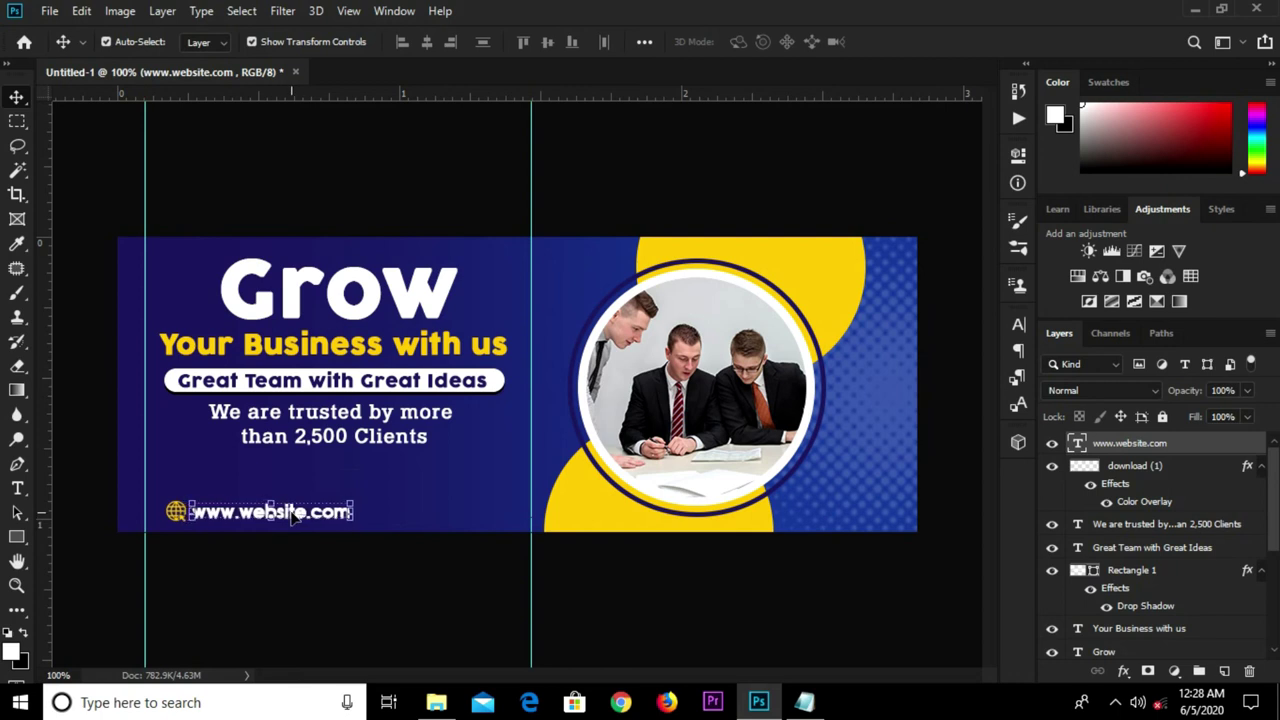
{"action": "left_click_drag", "start_coordinate": [293, 516], "coordinate": [480, 530]}
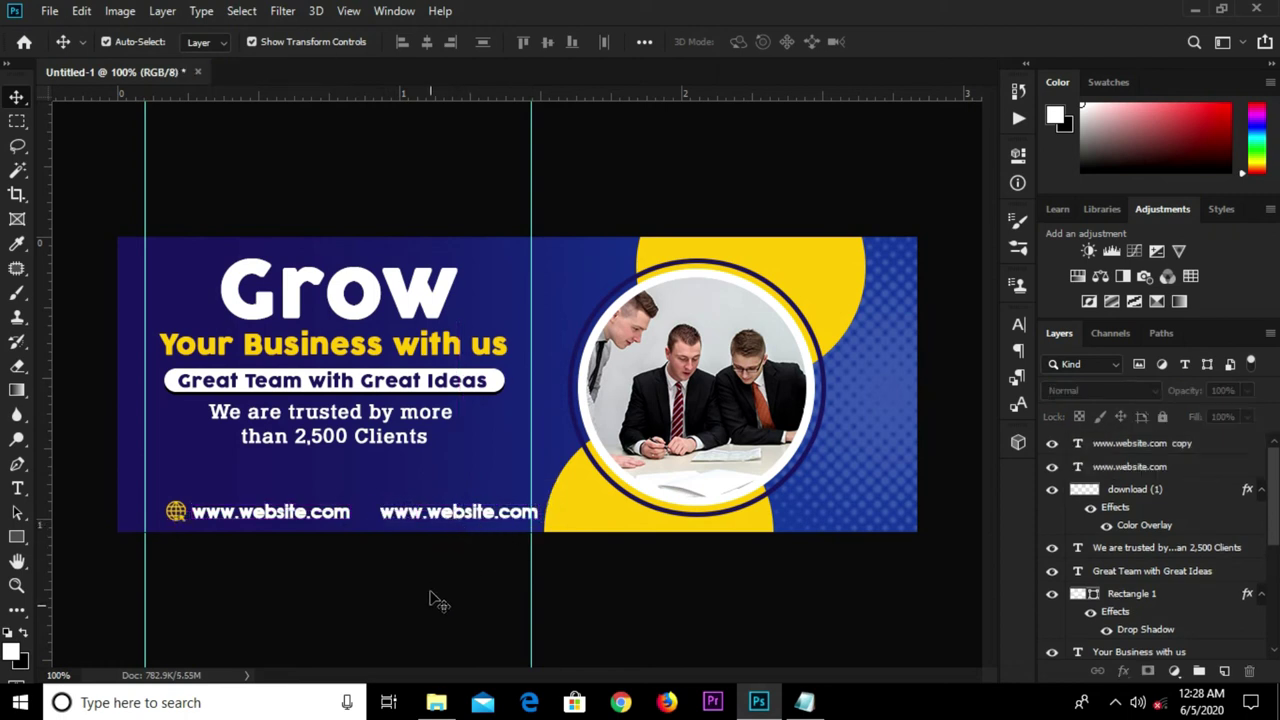
{"action": "left_click", "coordinate": [47, 11]}
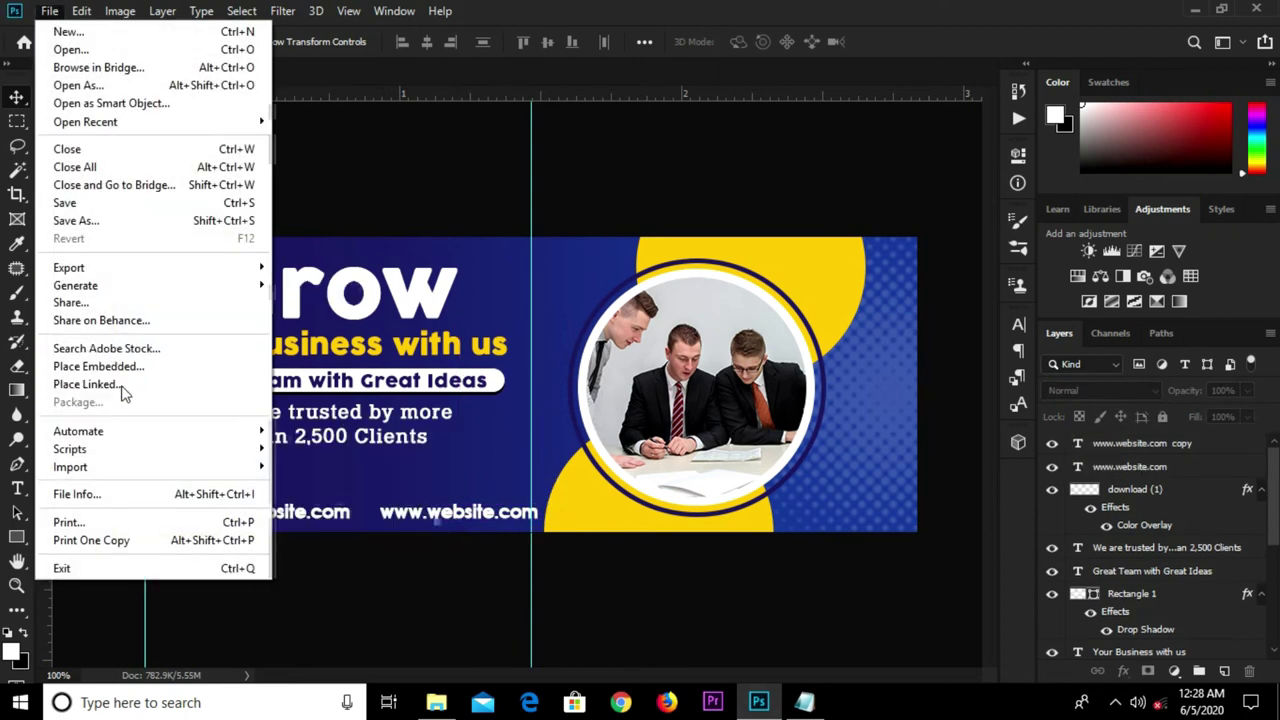
Embed the fg phone icon, shrink it, and set it just left of the second website line.
{"action": "left_click", "coordinate": [127, 368]}
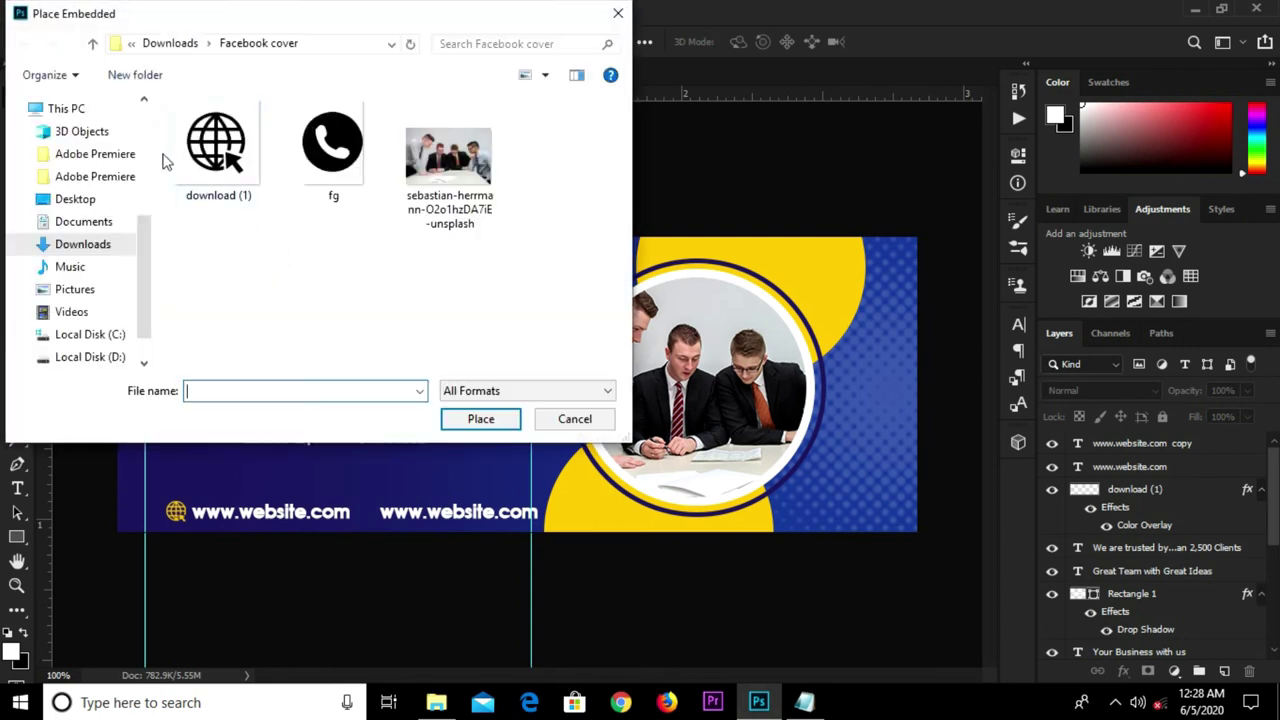
{"action": "left_click", "coordinate": [315, 150]}
{"action": "left_click", "coordinate": [455, 421]}
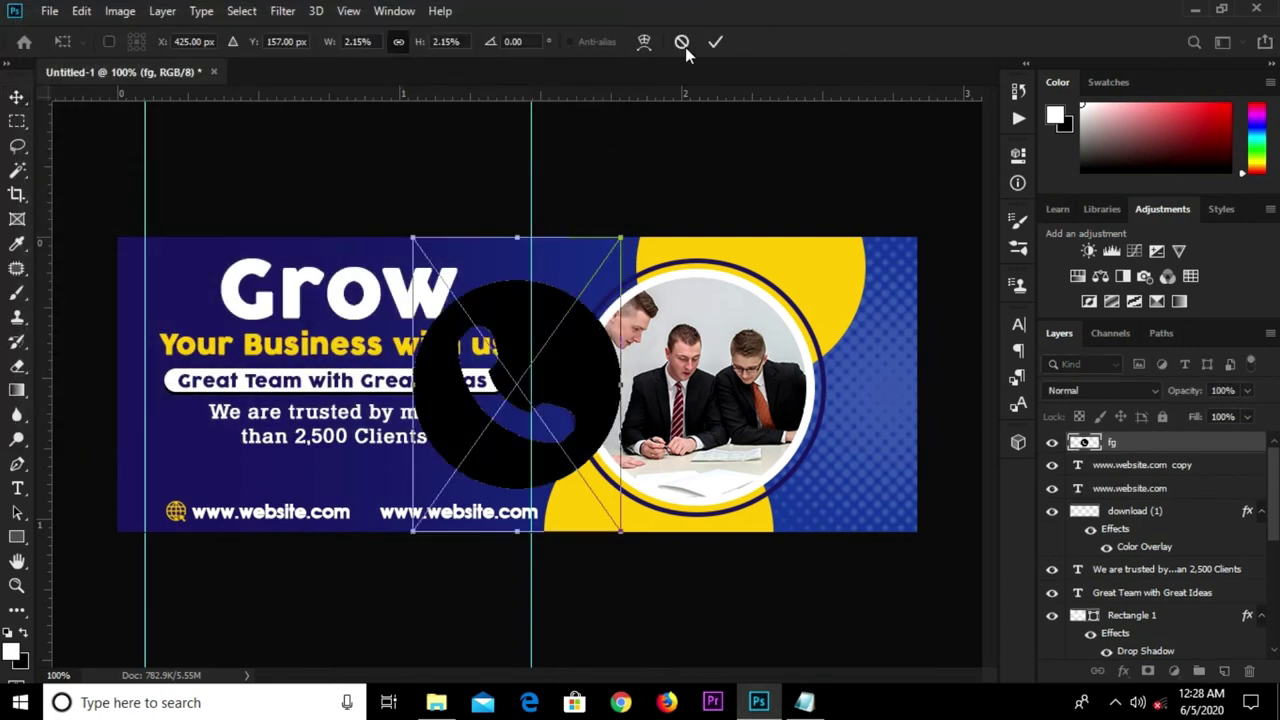
{"action": "left_click", "coordinate": [716, 45]}
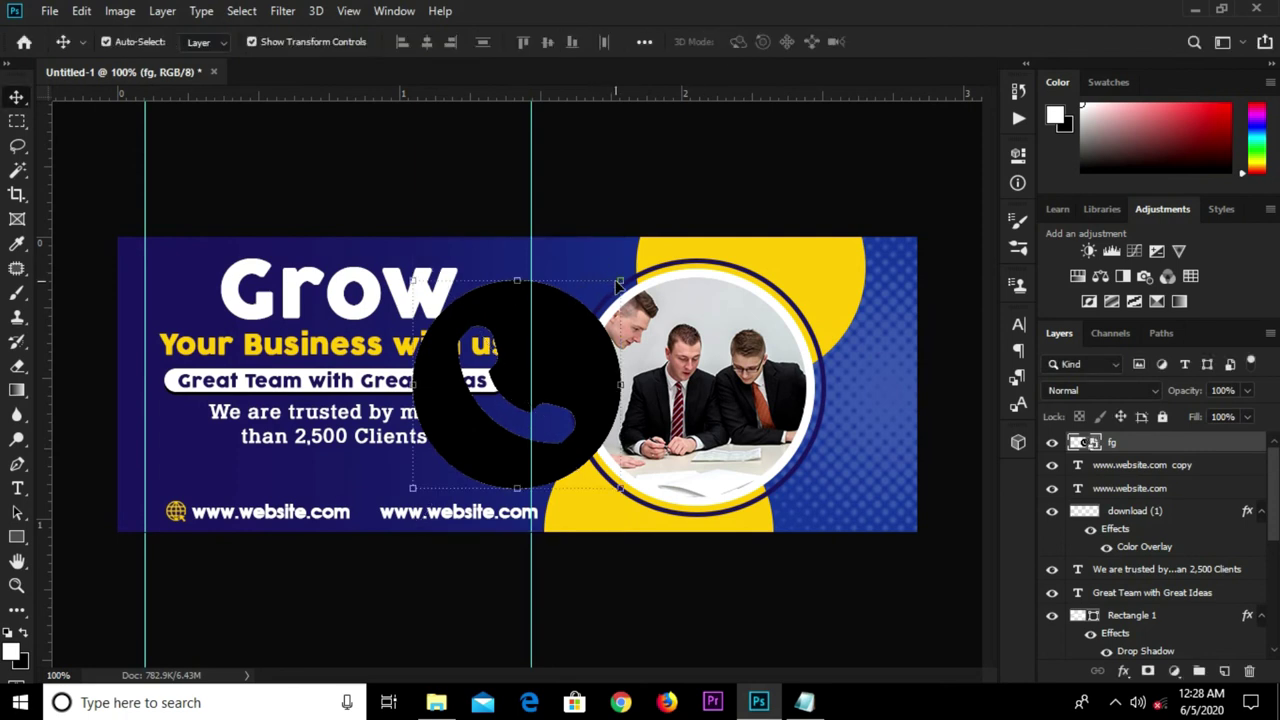
{"action": "mouse_move", "coordinate": [619, 280]}
{"action": "left_mouse_down"}
{"action": "mouse_move", "coordinate": [488, 418]}
{"action": "mouse_move", "coordinate": [427, 517]}
{"action": "left_mouse_up"}
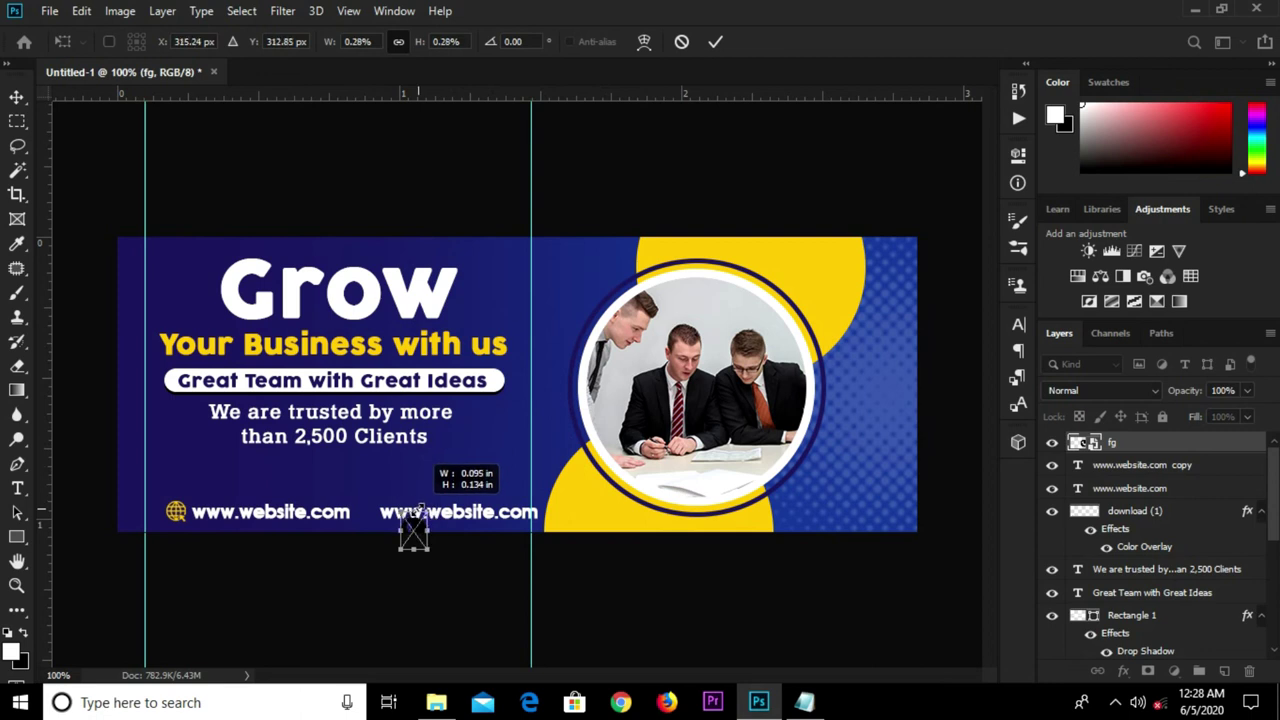
{"action": "left_click_drag", "start_coordinate": [414, 533], "coordinate": [380, 512]}
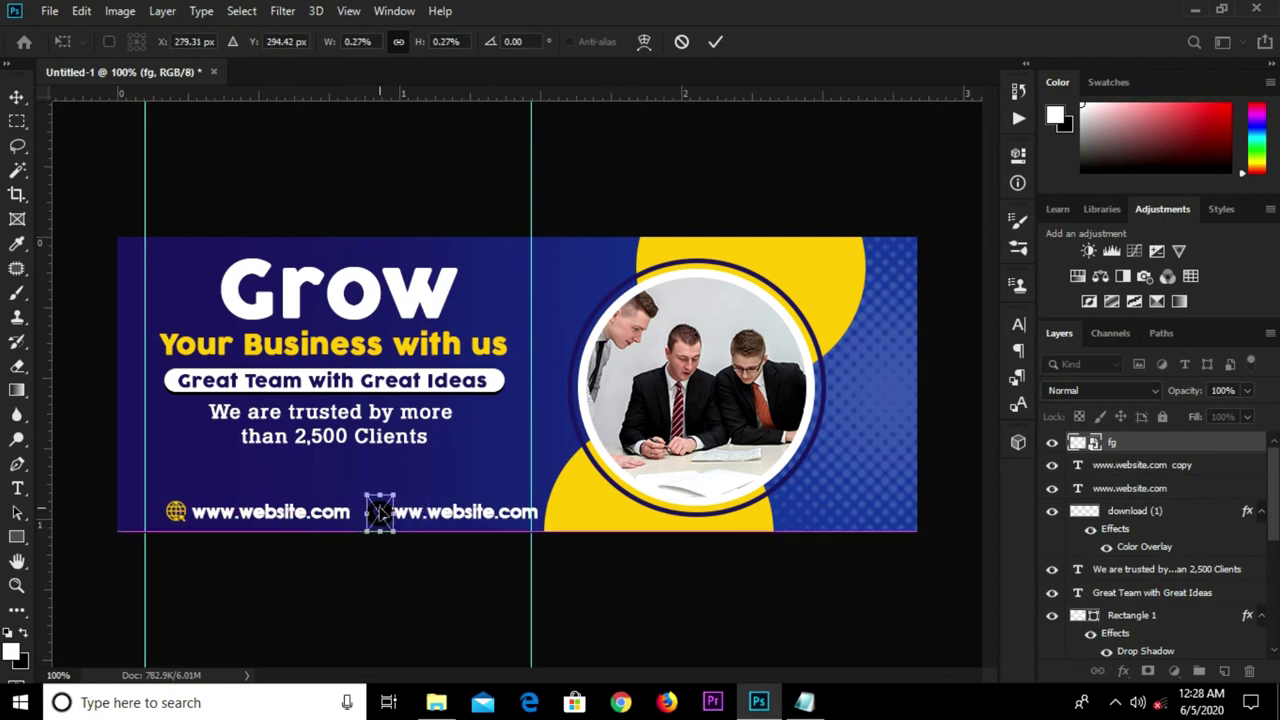
{"action": "key", "text": "Return"}
{"action": "key", "text": "Left"}
{"action": "key", "text": "Left"}
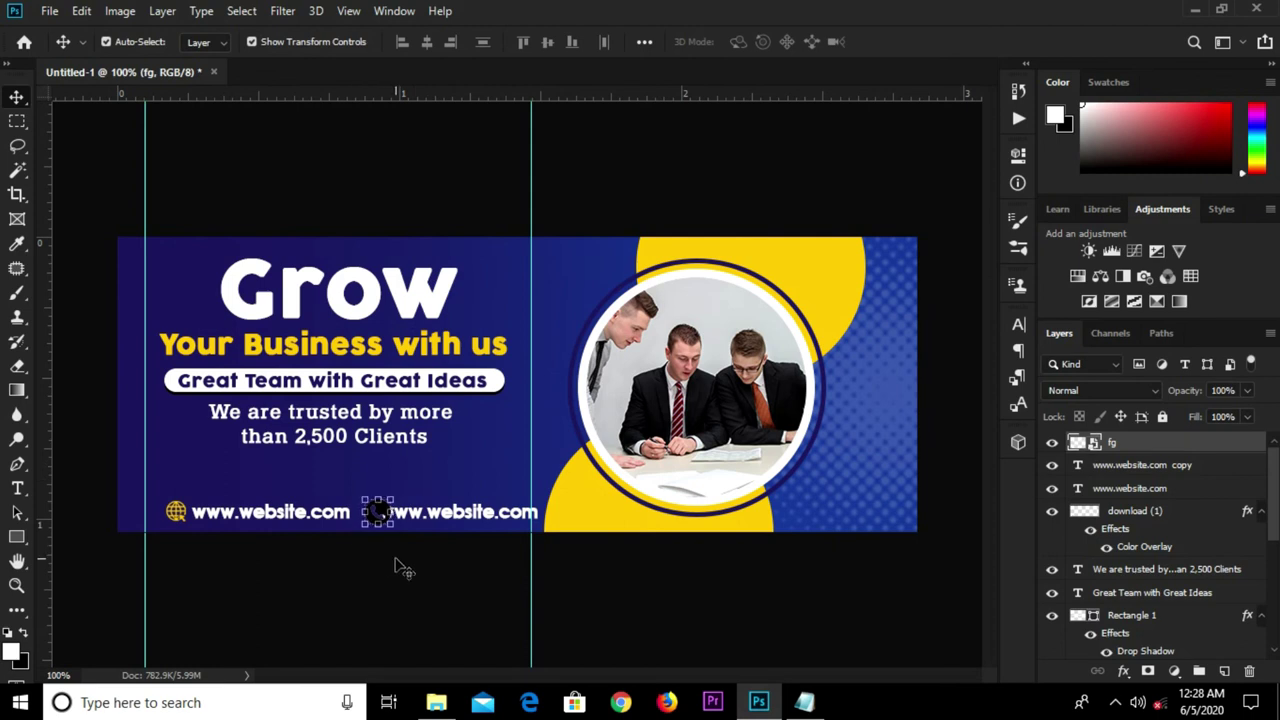
{"action": "left_click", "coordinate": [449, 517]}
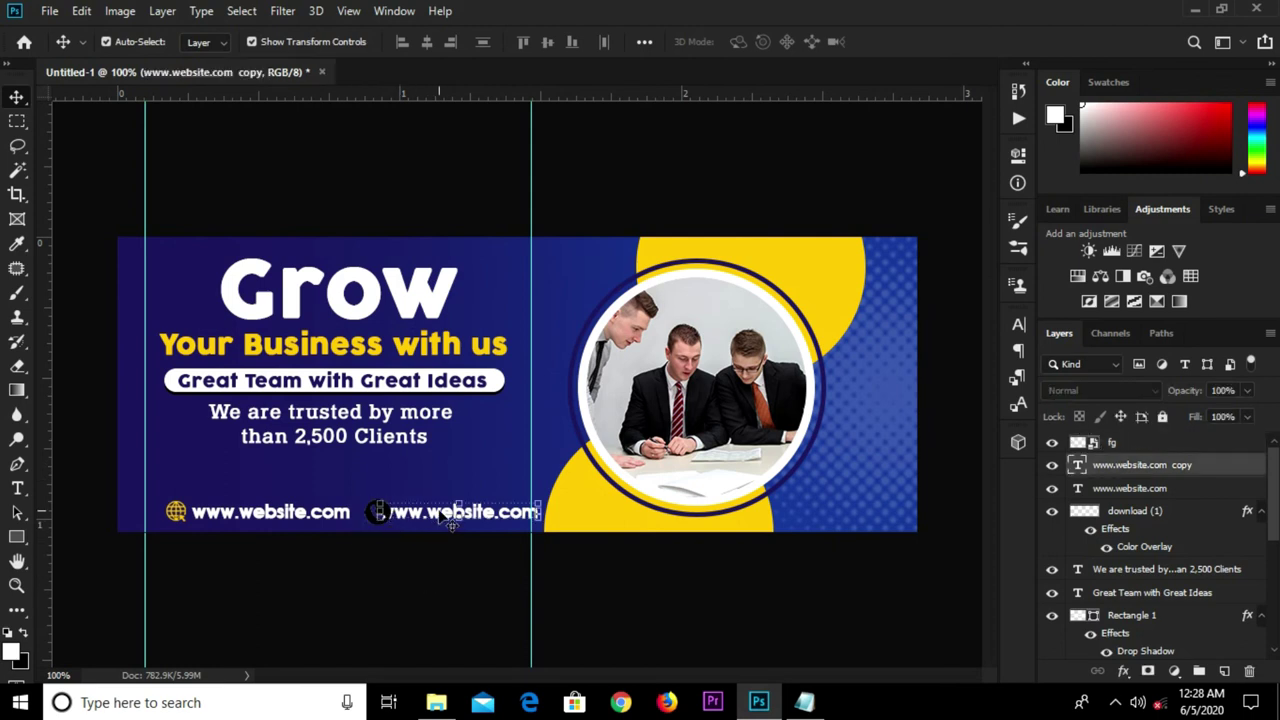
Nudge the second website line slightly right and select the phone icon layer.
{"action": "key", "text": "Right"}
{"action": "key", "text": "Right"}
{"action": "key", "text": "Right"}
{"action": "key", "text": "Right"}
{"action": "key", "text": "Right"}
{"action": "key", "text": "Right"}
{"action": "key", "text": "Right"}
{"action": "key", "text": "Right"}
{"action": "key", "text": "Right"}
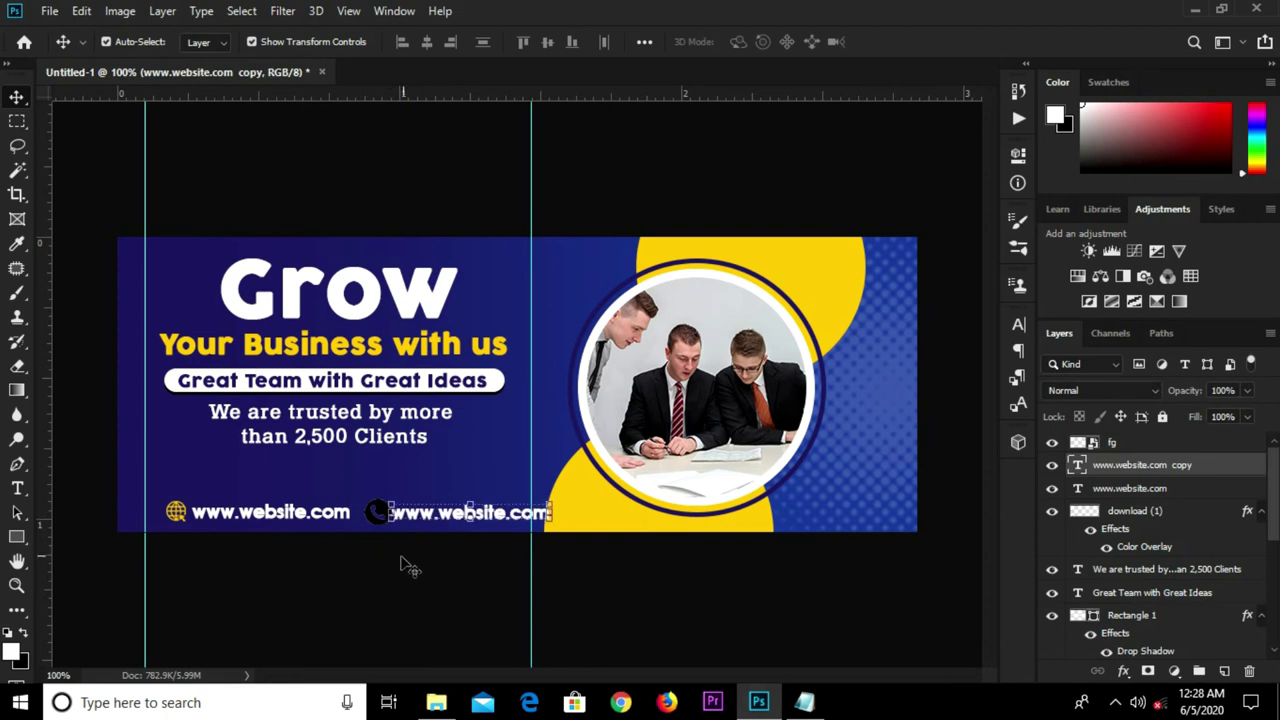
{"action": "left_click", "coordinate": [410, 528]}
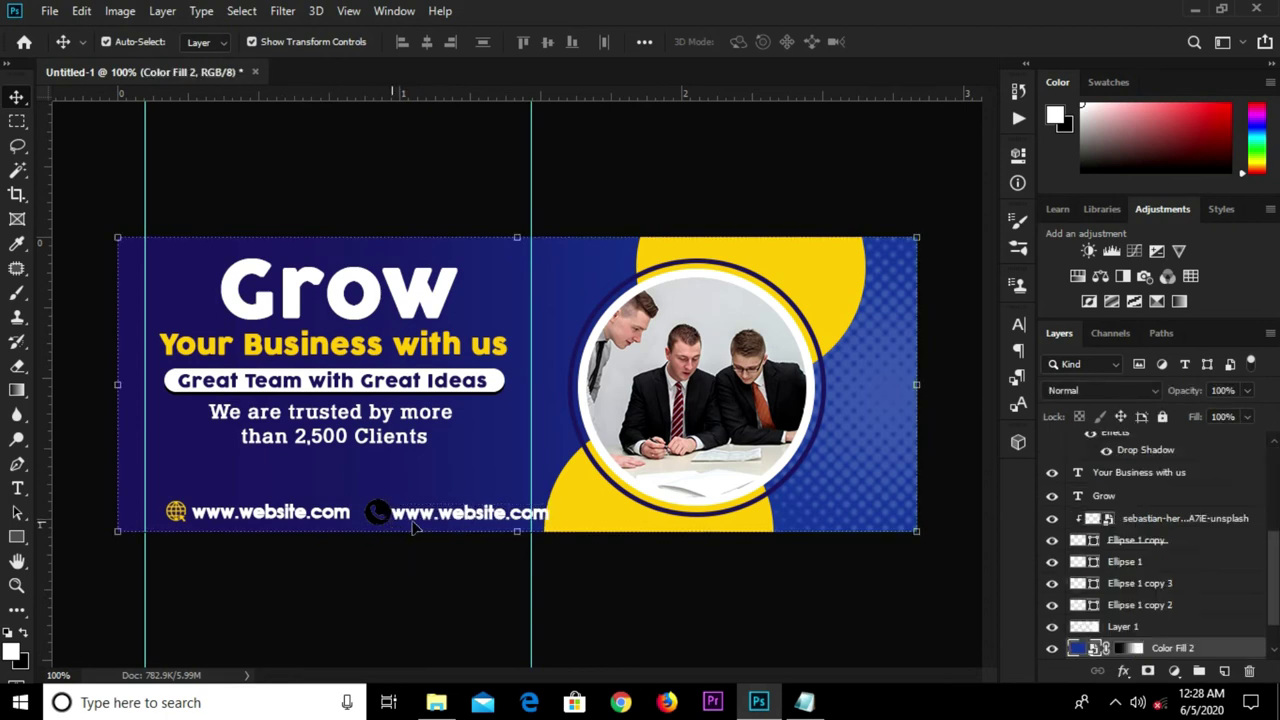
{"action": "left_click", "coordinate": [374, 515]}
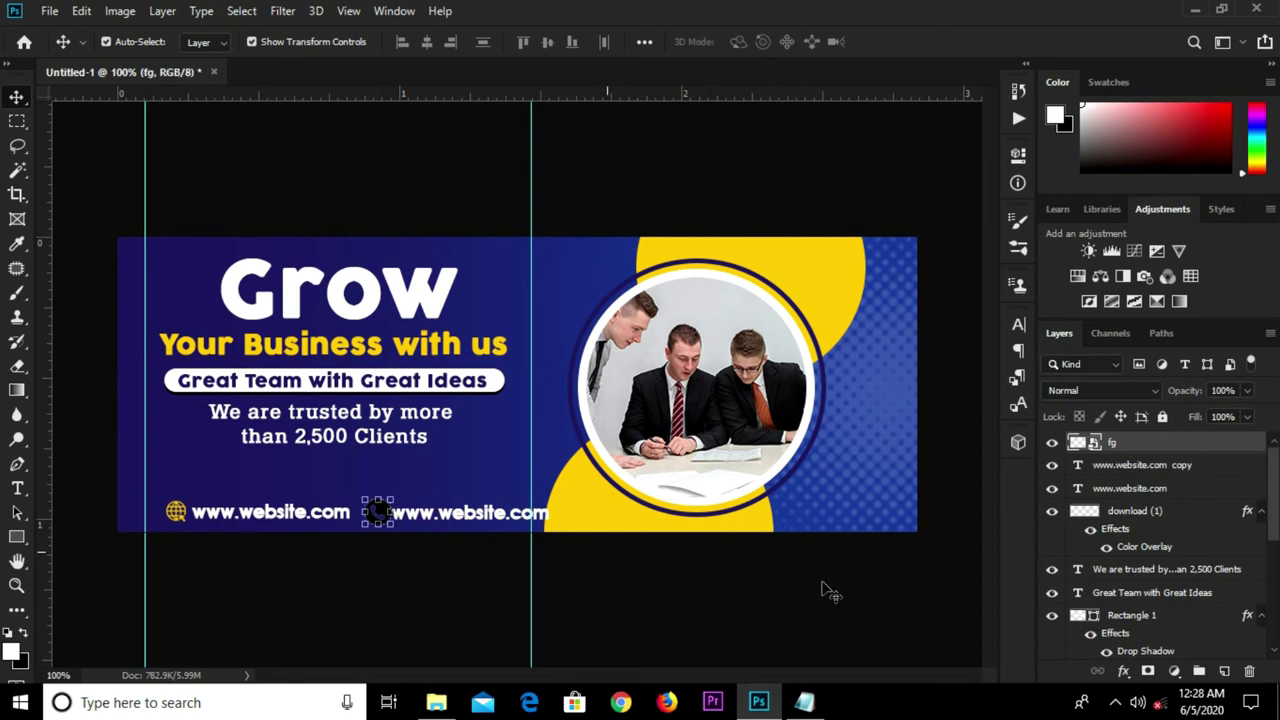
{"action": "left_click", "coordinate": [1124, 672]}
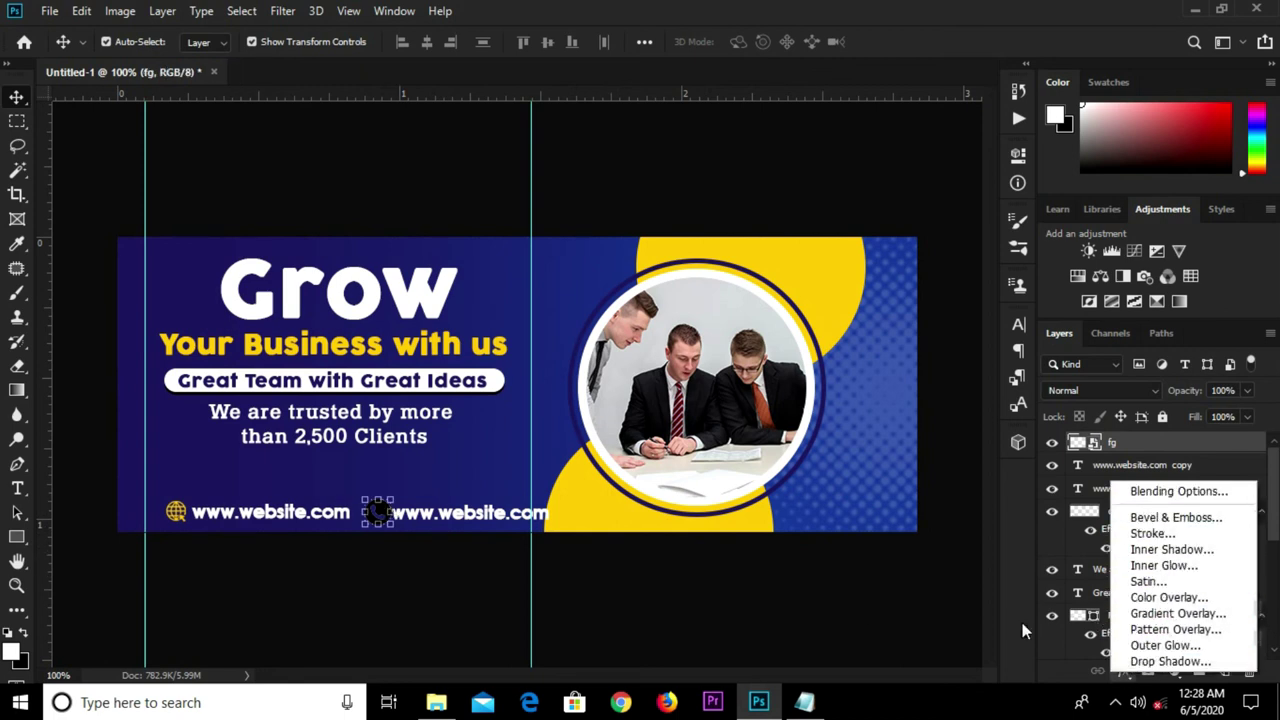
{"action": "left_click", "coordinate": [866, 606]}
Copy the globe icon's yellow layer style and paste it onto the phone icon.
{"action": "left_click", "coordinate": [176, 513]}
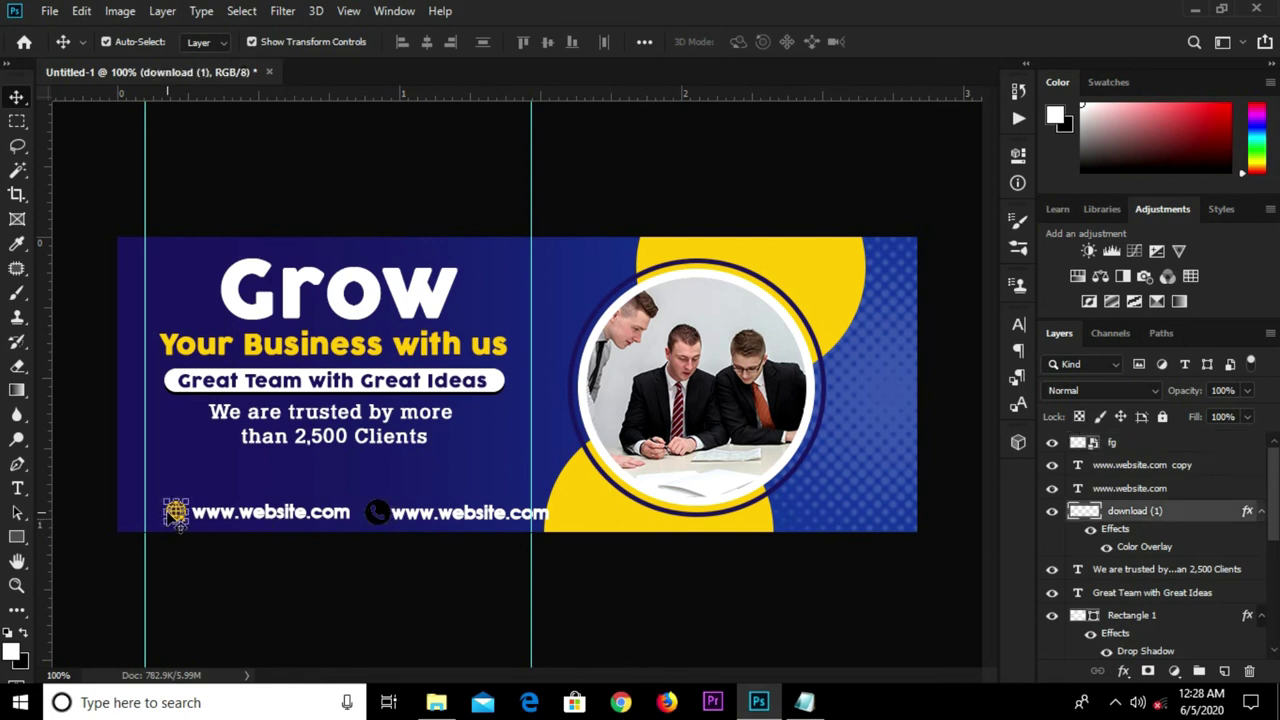
{"action": "right_click", "coordinate": [1204, 512]}
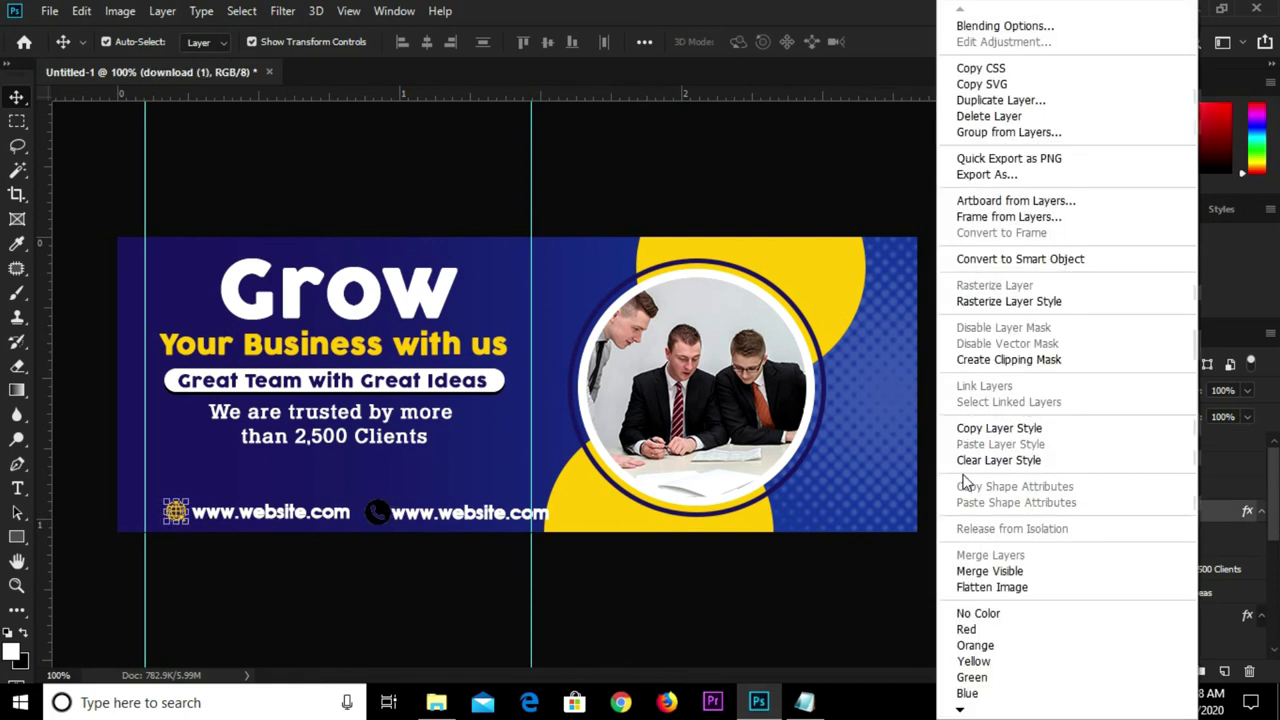
{"action": "left_click", "coordinate": [980, 429]}
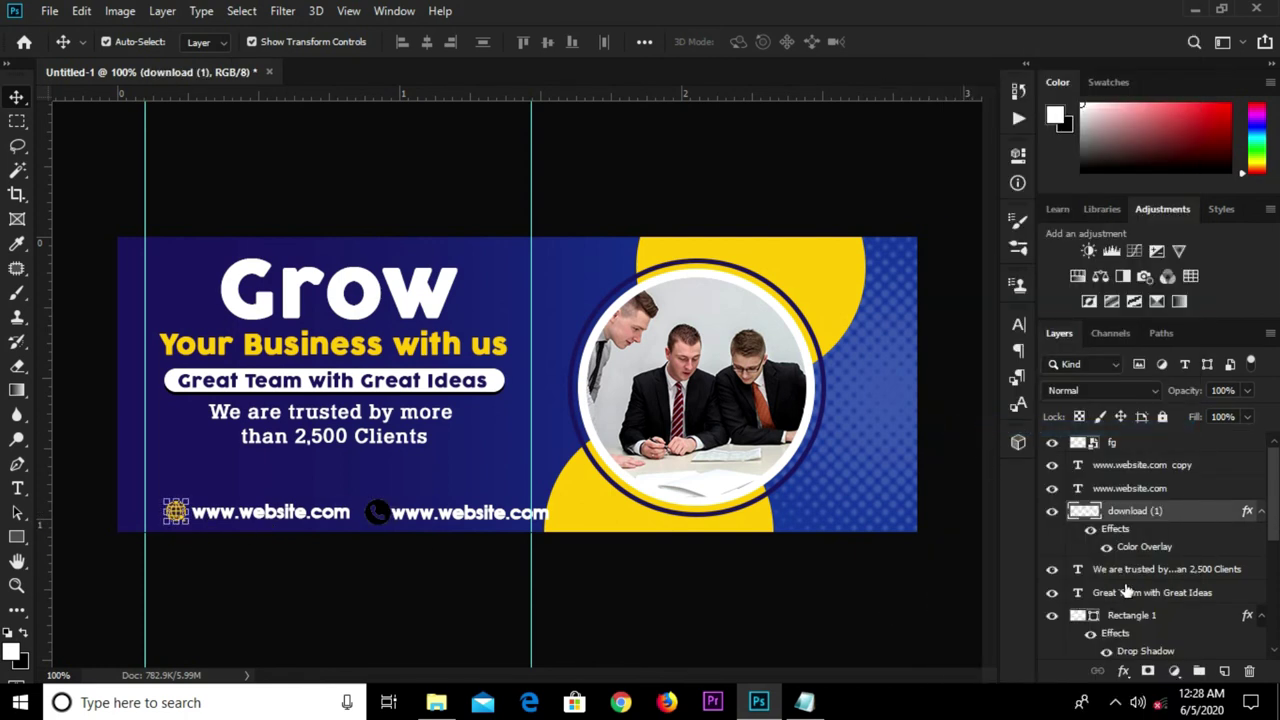
{"action": "left_click", "coordinate": [372, 510]}
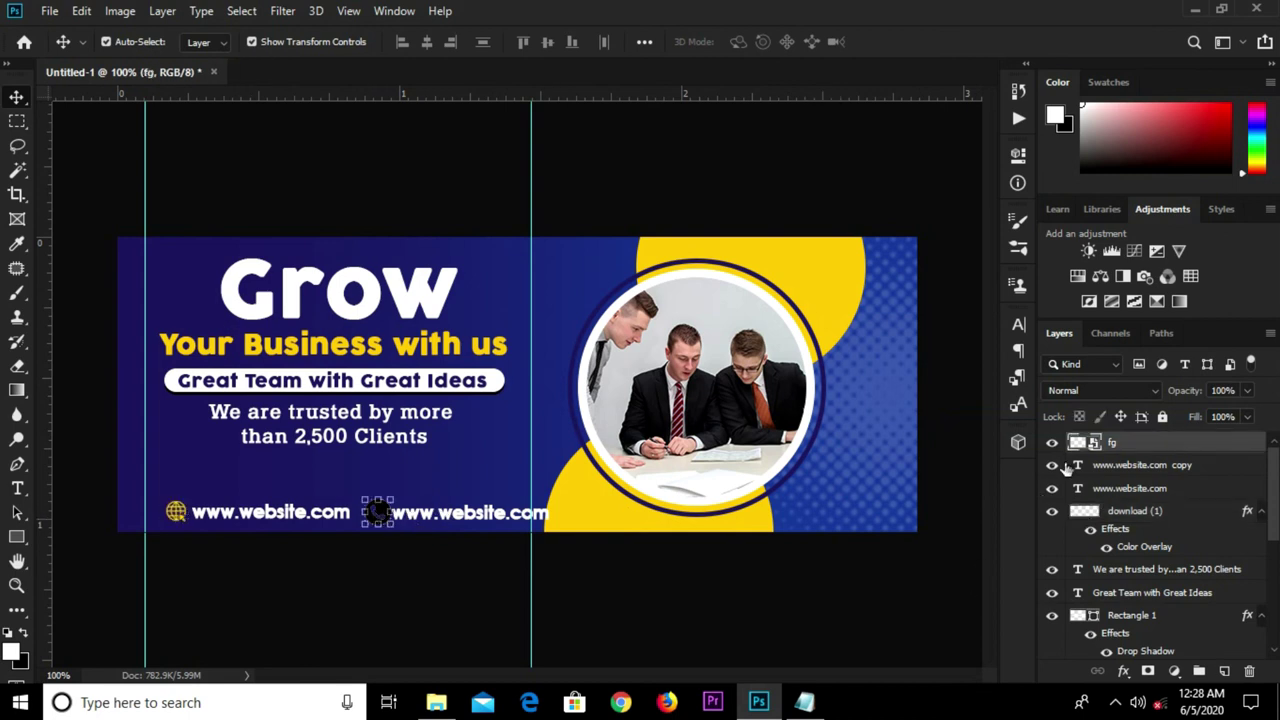
{"action": "right_click", "coordinate": [1123, 450]}
{"action": "left_click", "coordinate": [1094, 515]}
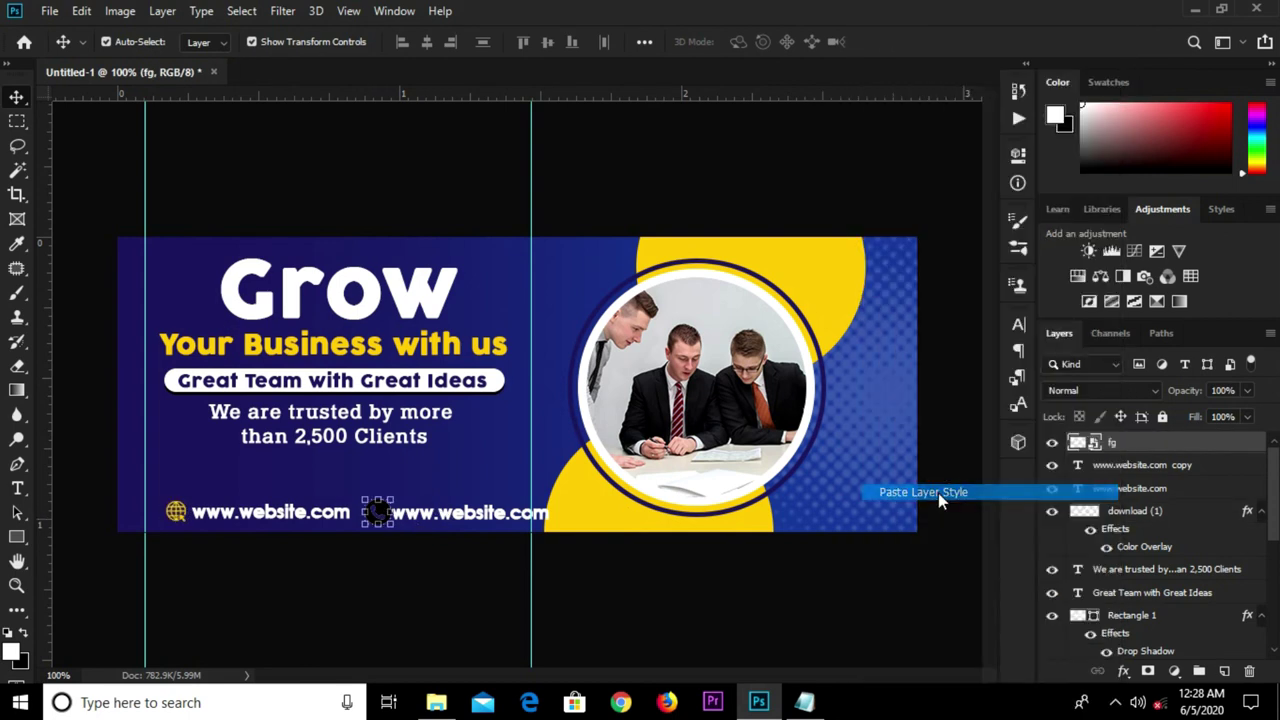
{"action": "left_click", "coordinate": [450, 520]}
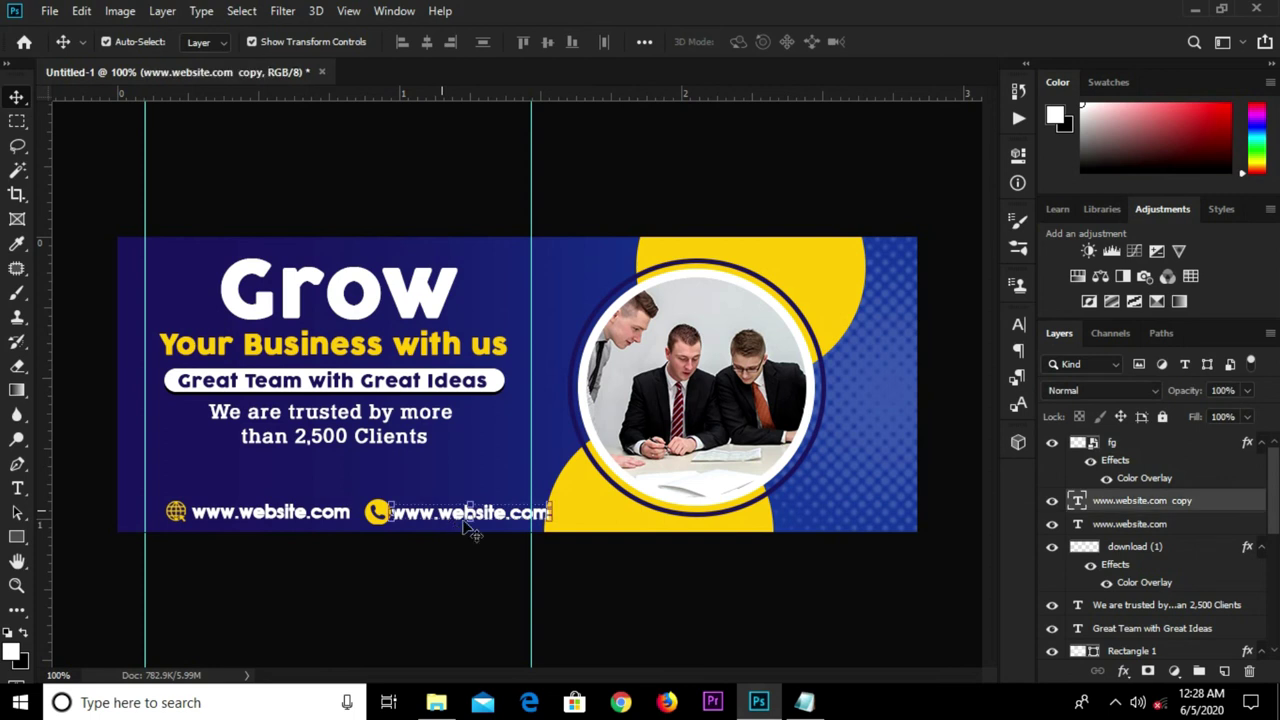
{"action": "left_click", "coordinate": [804, 702]}
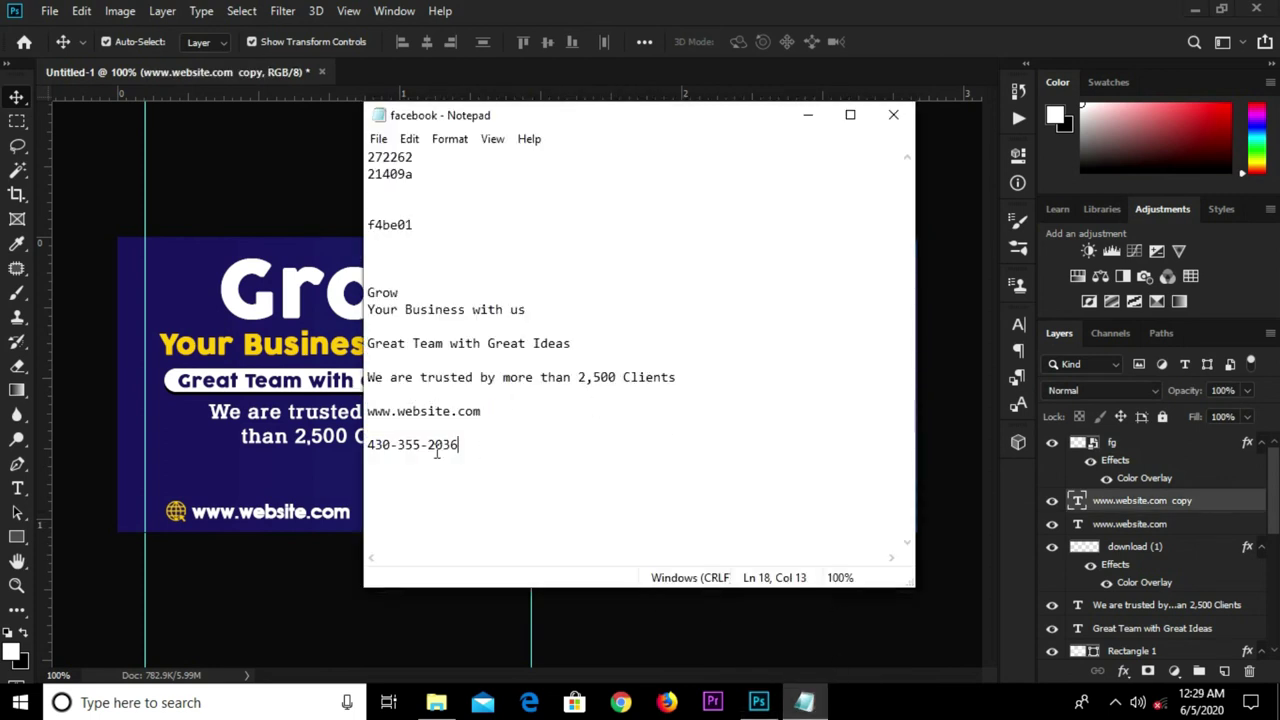
Copy the phone number from Notepad and paste it over the second website line's text.
{"action": "left_click_drag", "start_coordinate": [487, 446], "coordinate": [385, 441]}
{"action": "right_click", "coordinate": [385, 441]}
{"action": "left_click", "coordinate": [514, 215]}
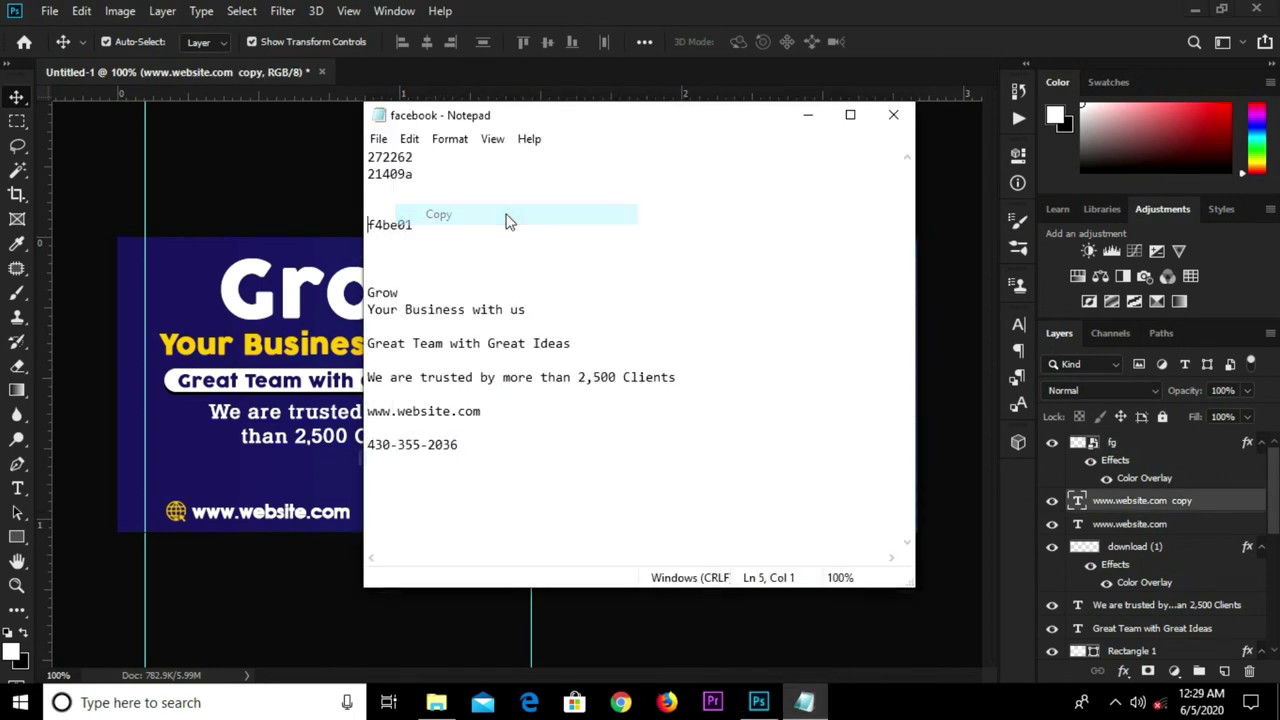
{"action": "left_click", "coordinate": [347, 462]}
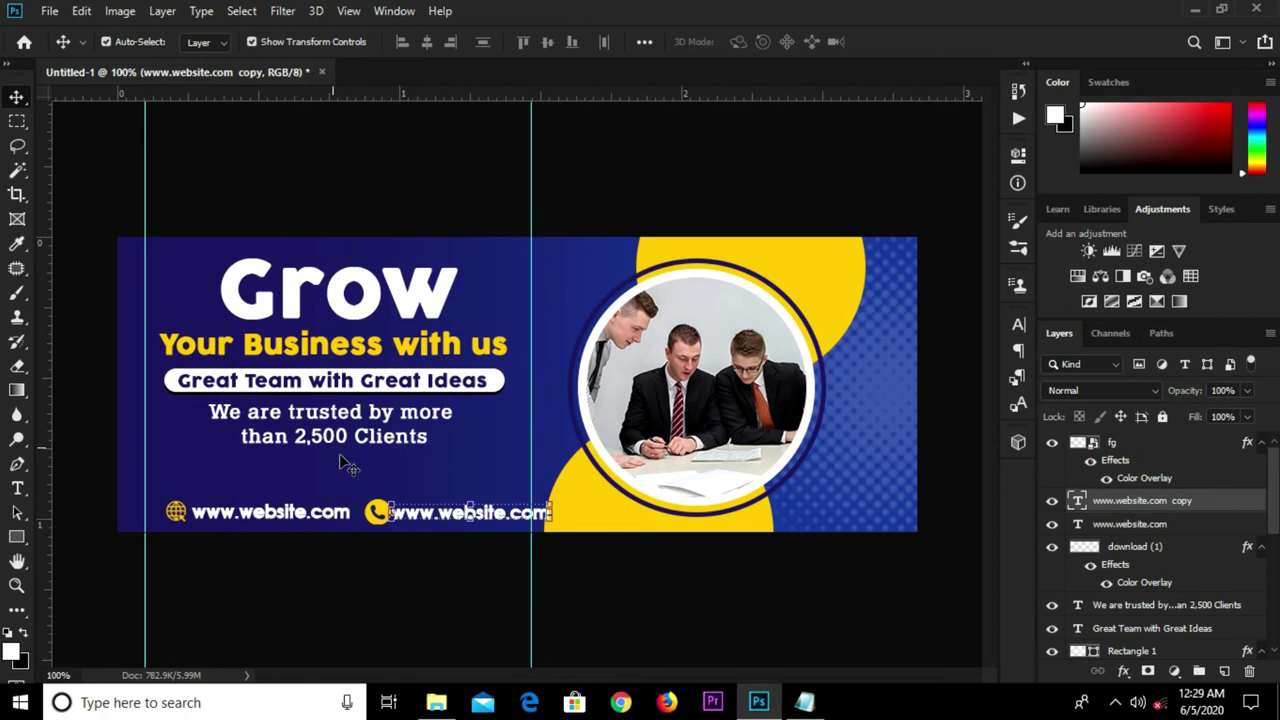
{"action": "key", "text": "t"}
{"action": "triple_click", "coordinate": [449, 513]}
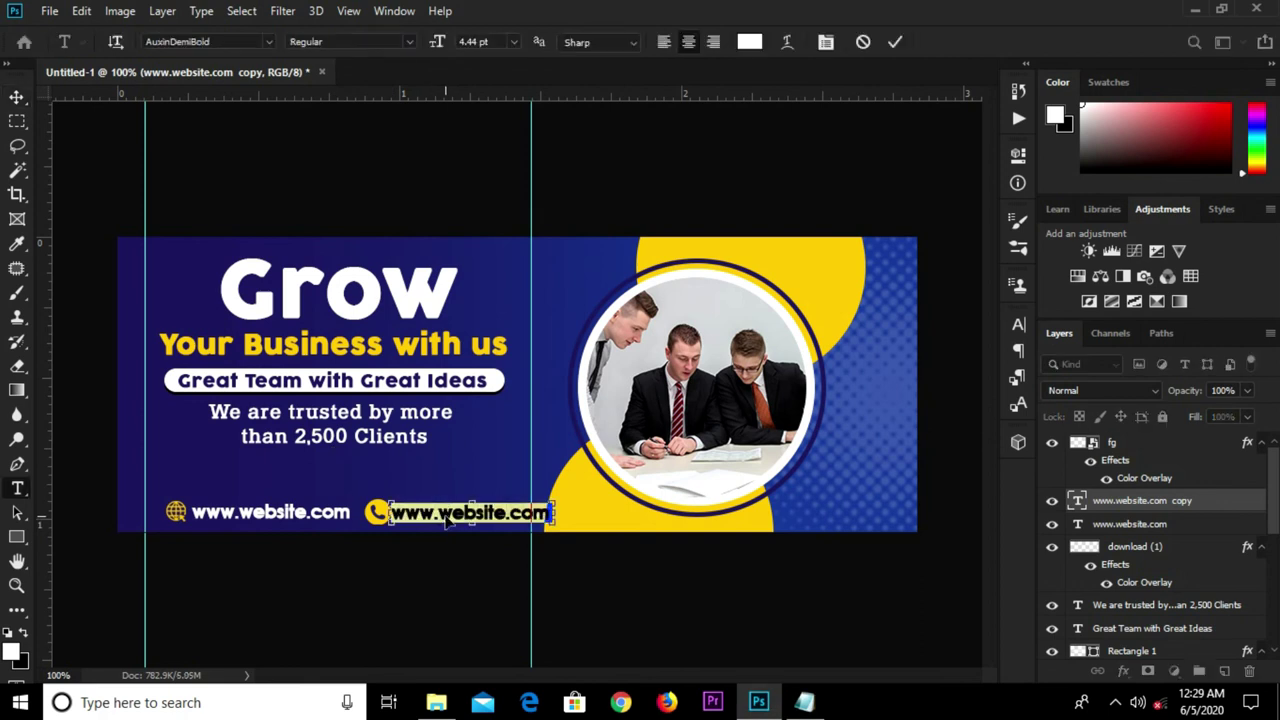
{"action": "key", "text": "ctrl+v"}
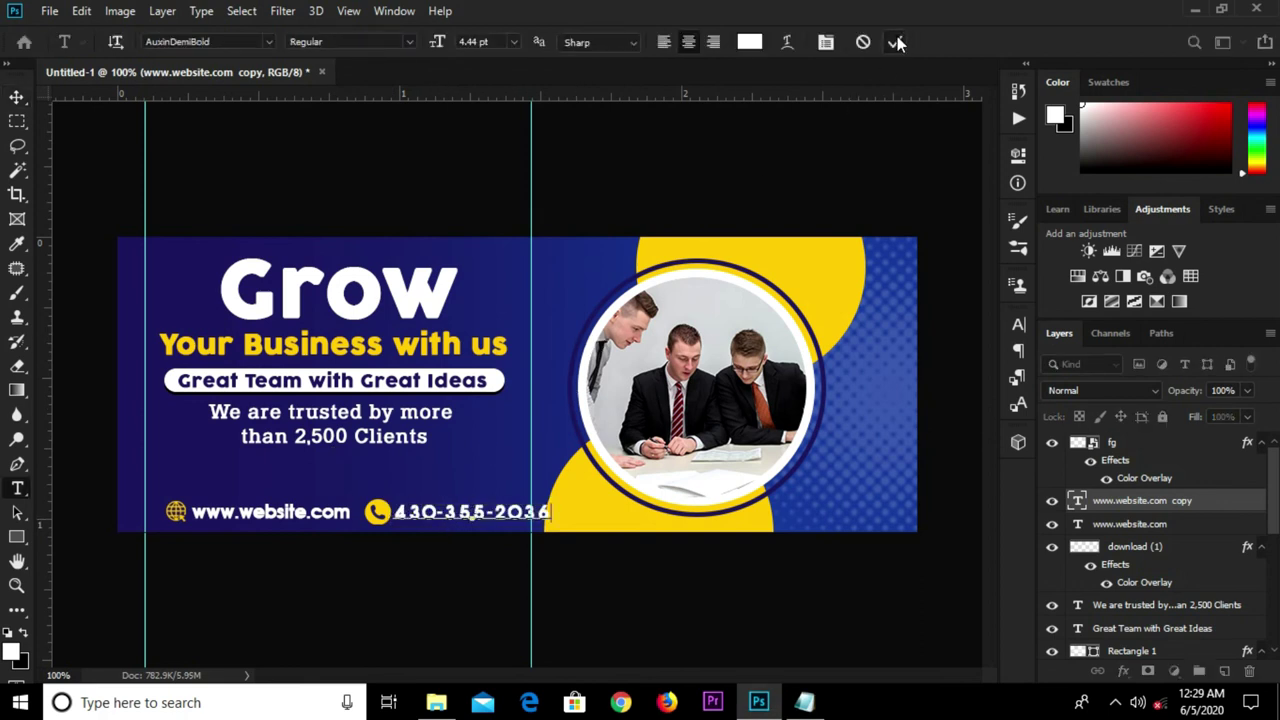
{"action": "left_click", "coordinate": [895, 42]}
{"action": "key", "text": "v"}
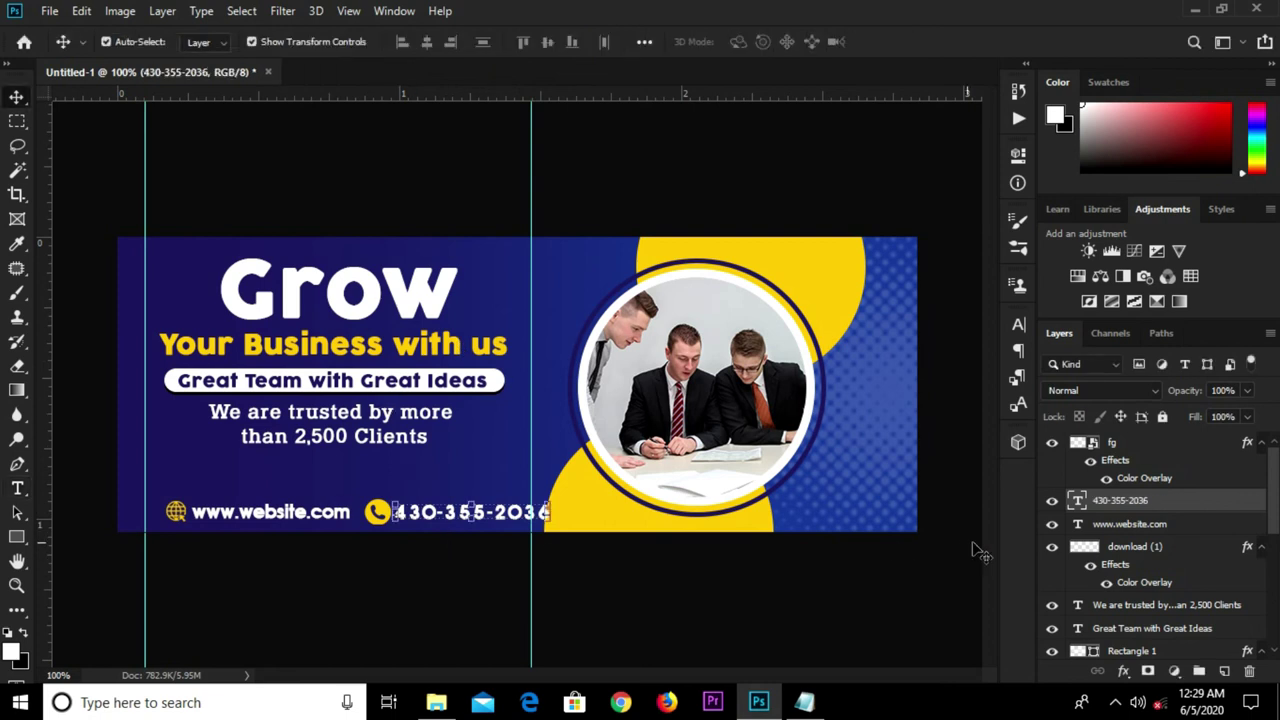
Scale the phone icon, phone number, website text and globe to about 88% and group them.
{"action": "left_click", "coordinate": [1138, 443]}
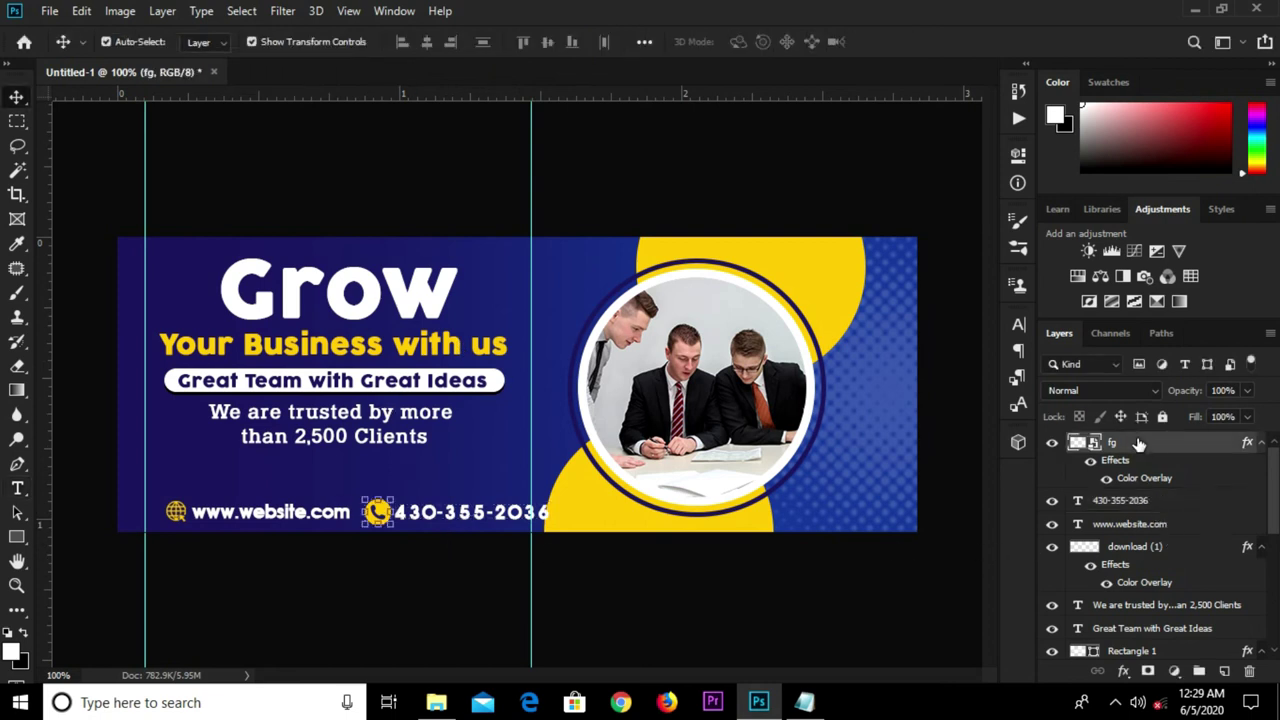
{"action": "left_click", "coordinate": [1140, 508], "text": "shift"}
{"action": "left_click", "coordinate": [1137, 533], "text": "shift"}
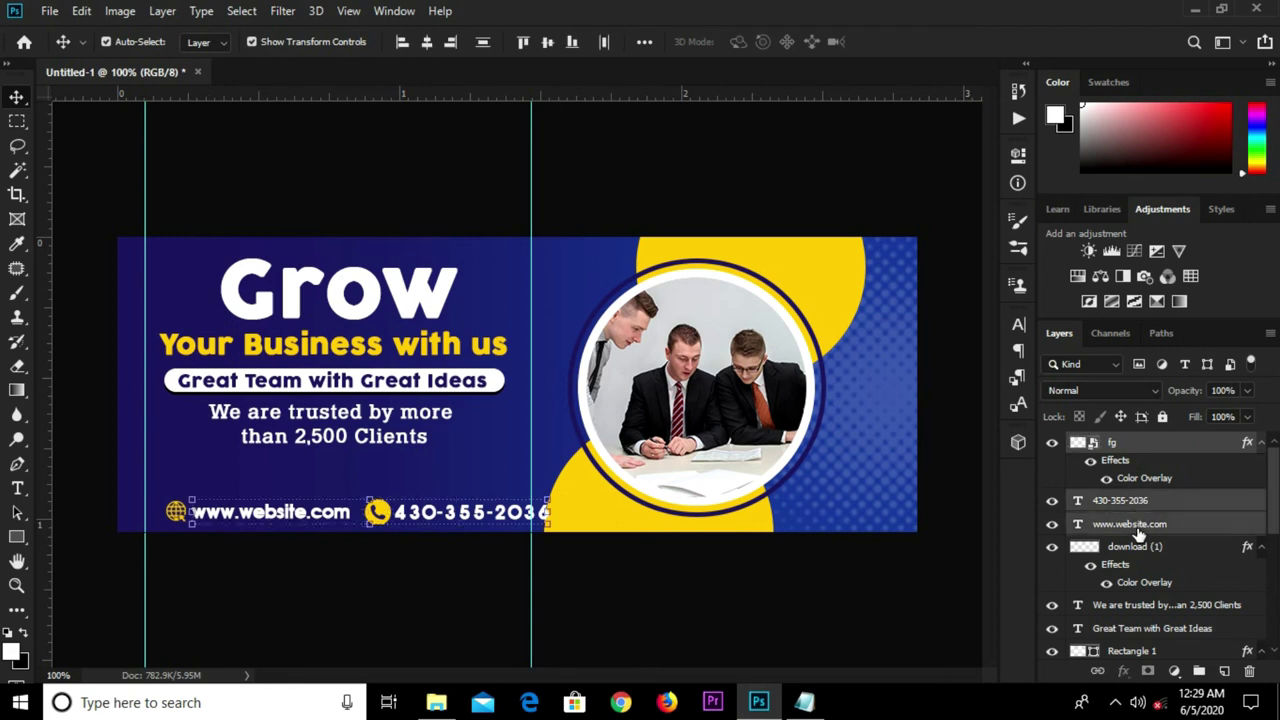
{"action": "left_click", "coordinate": [1135, 547], "text": "shift"}
{"action": "key", "text": "ctrl+t"}
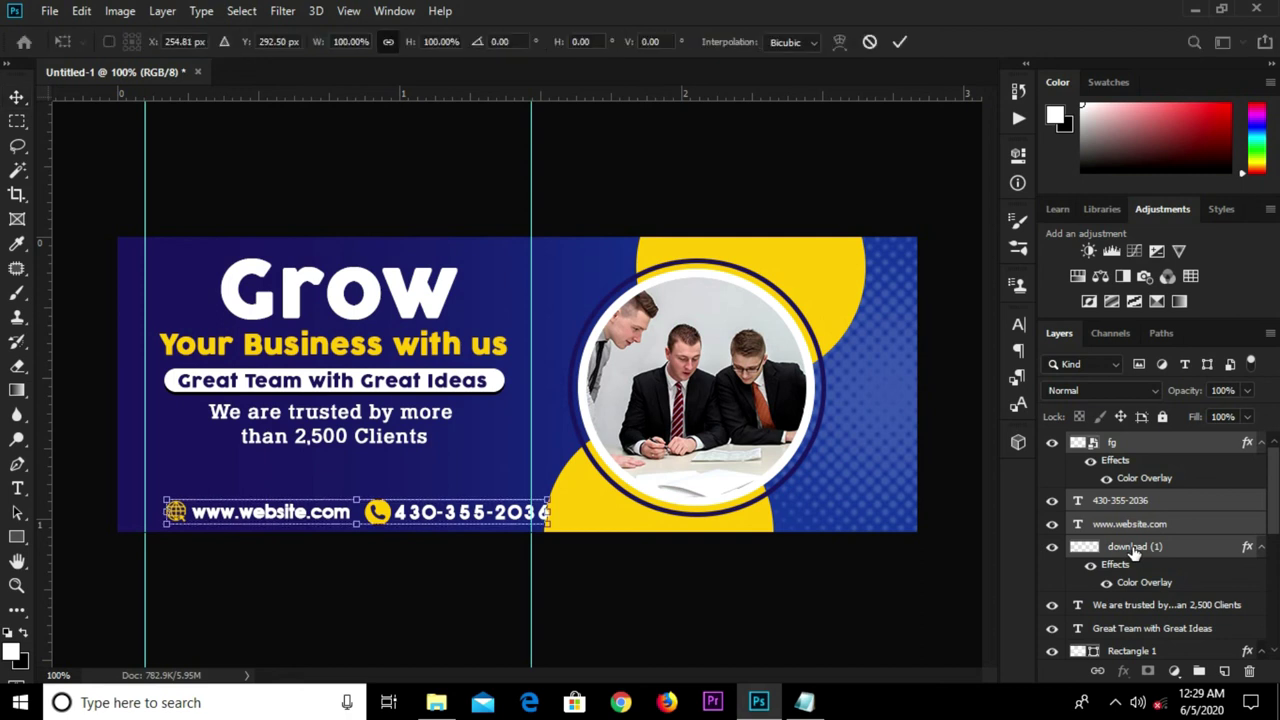
{"action": "mouse_move", "coordinate": [548, 510]}
{"action": "left_mouse_down"}
{"action": "mouse_move", "coordinate": [523, 493]}
{"action": "mouse_move", "coordinate": [484, 505]}
{"action": "left_mouse_up"}
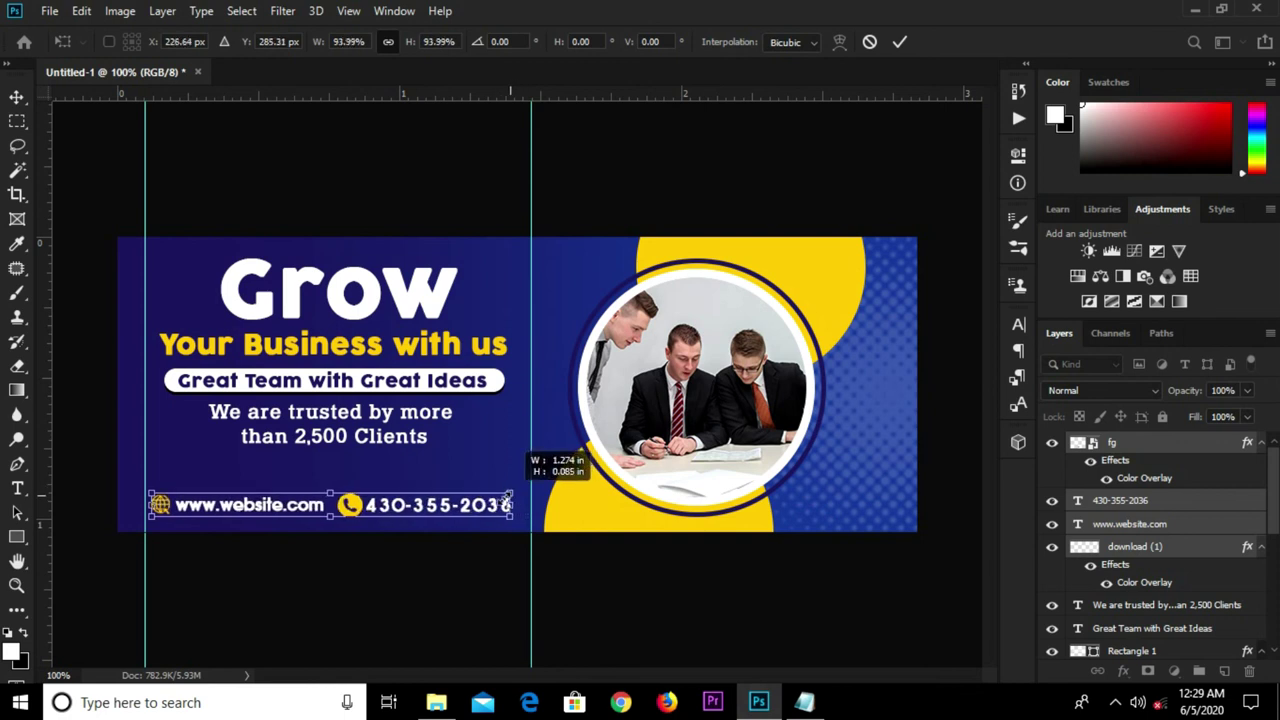
{"action": "left_click_drag", "start_coordinate": [484, 506], "coordinate": [485, 505]}
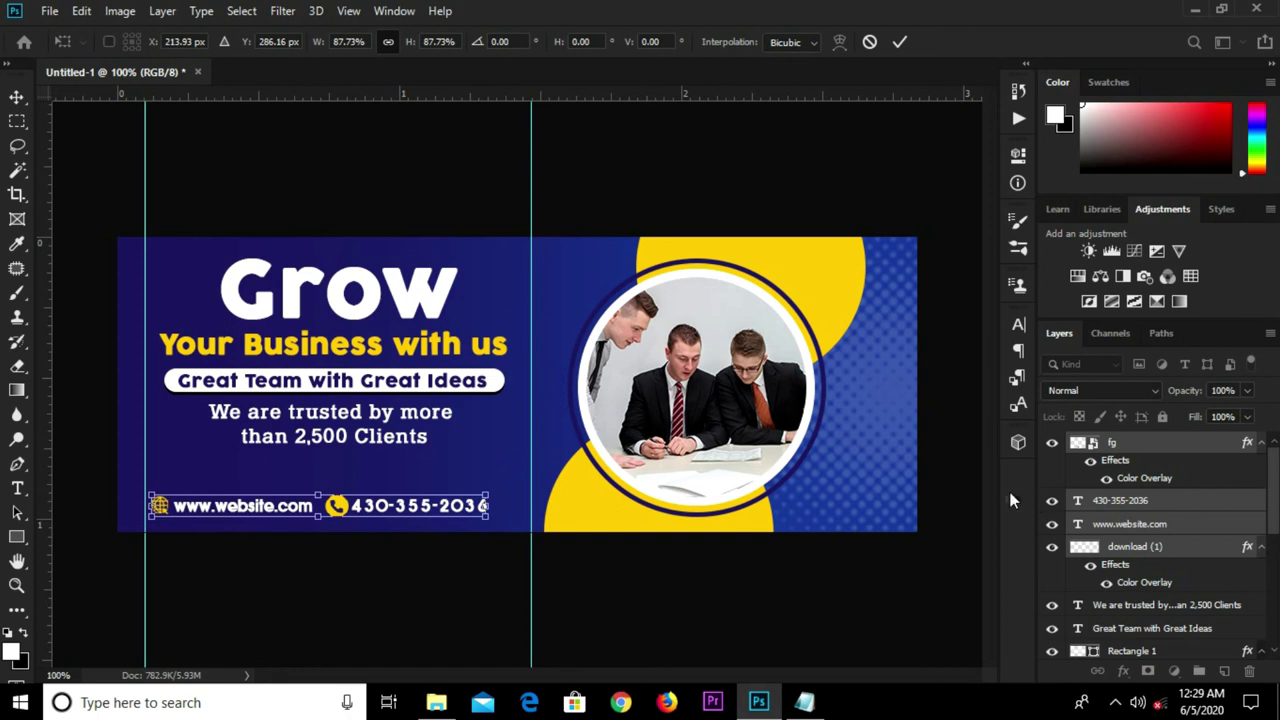
{"action": "left_click", "coordinate": [900, 45]}
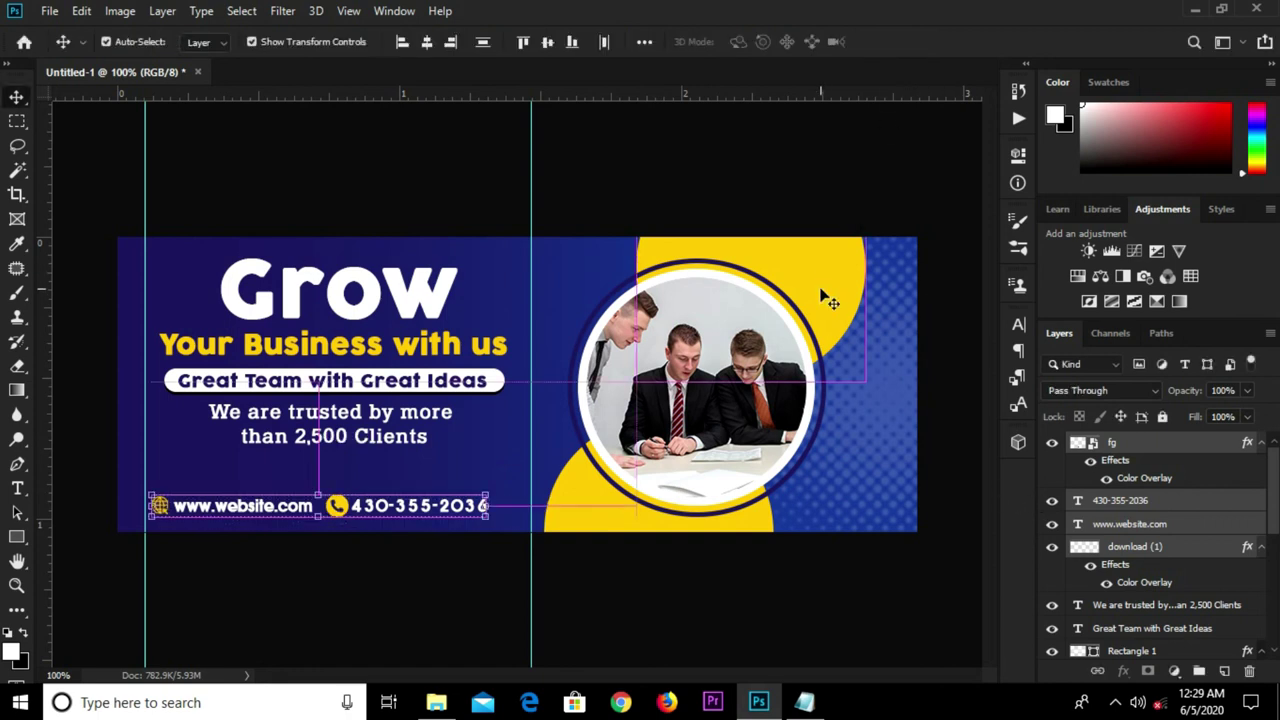
{"action": "key", "text": "ctrl+g"}
{"action": "left_click", "coordinate": [1051, 447]}
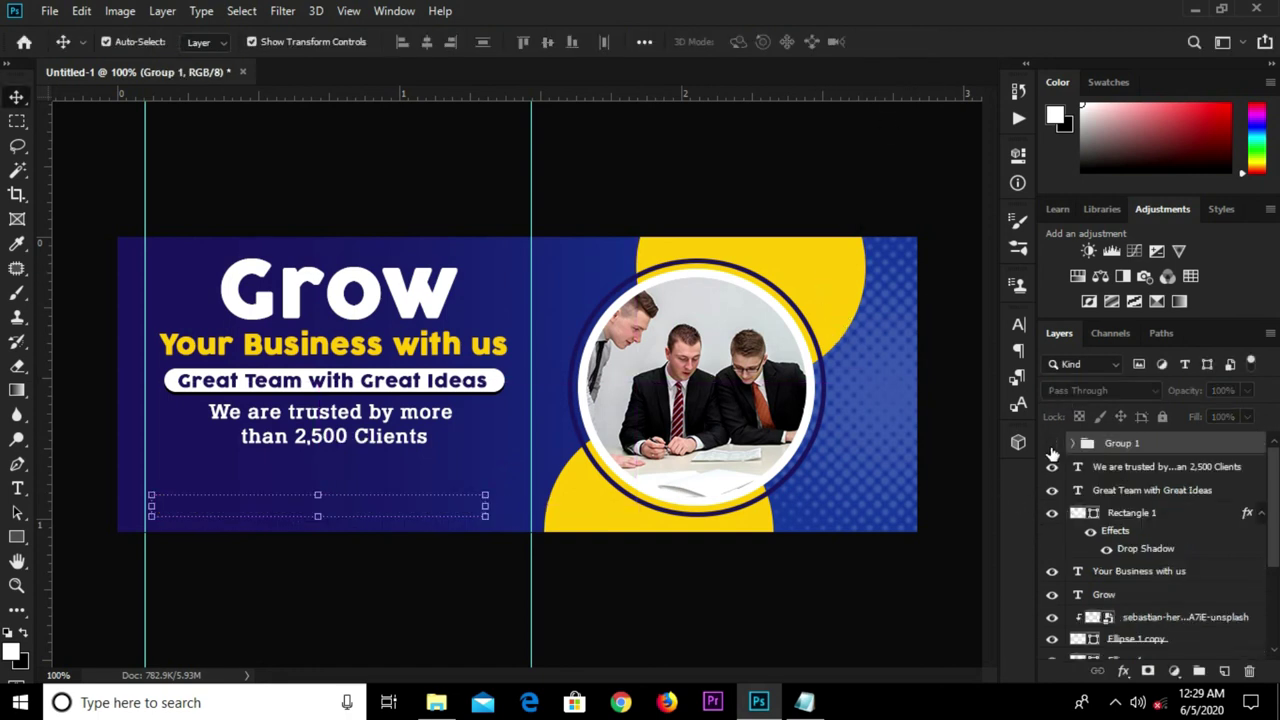
{"action": "left_click", "coordinate": [1051, 445]}
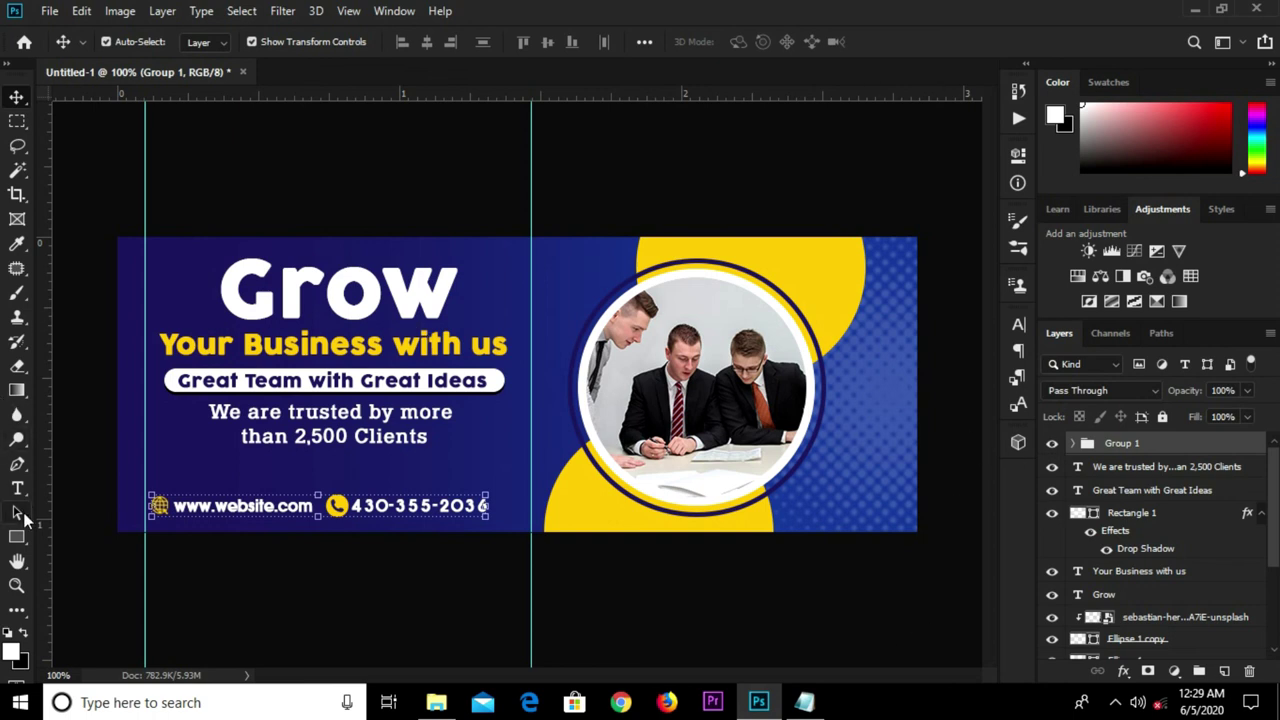
Marquee the strip between the guides and align the contact group to its horizontal center.
{"action": "left_click", "coordinate": [16, 121]}
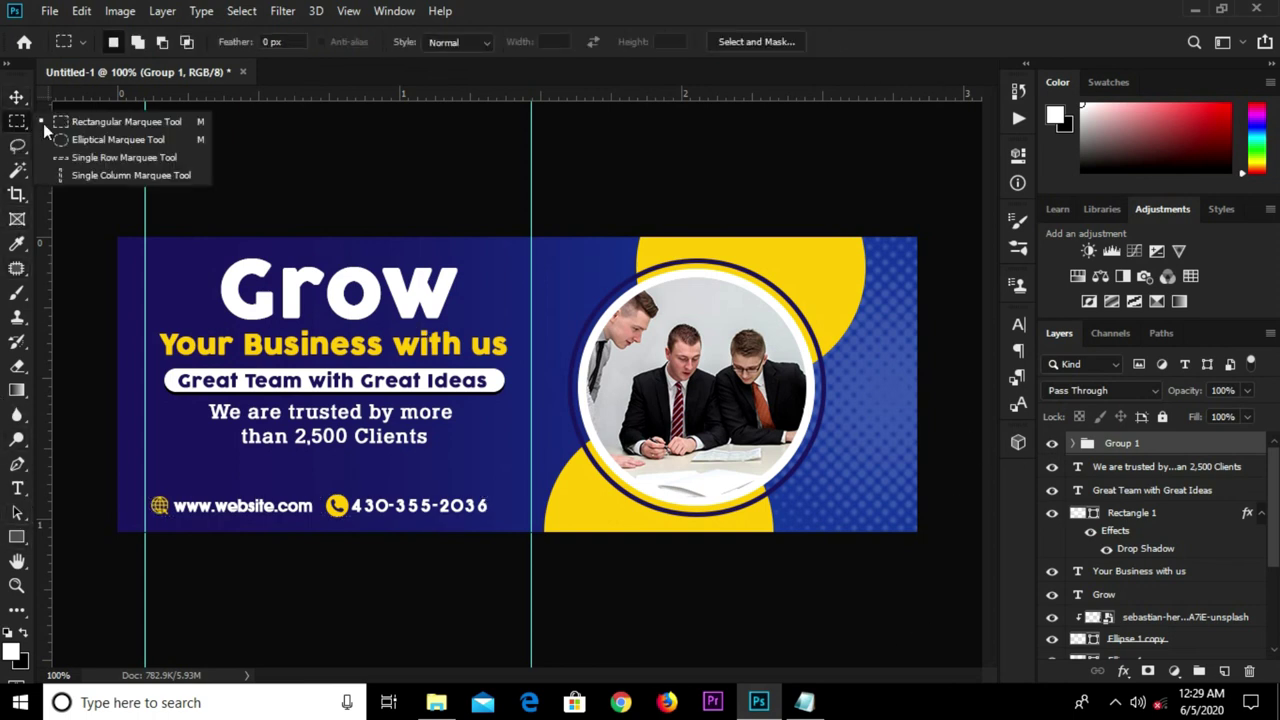
{"action": "left_click", "coordinate": [59, 121]}
{"action": "left_click_drag", "start_coordinate": [145, 434], "coordinate": [530, 484]}
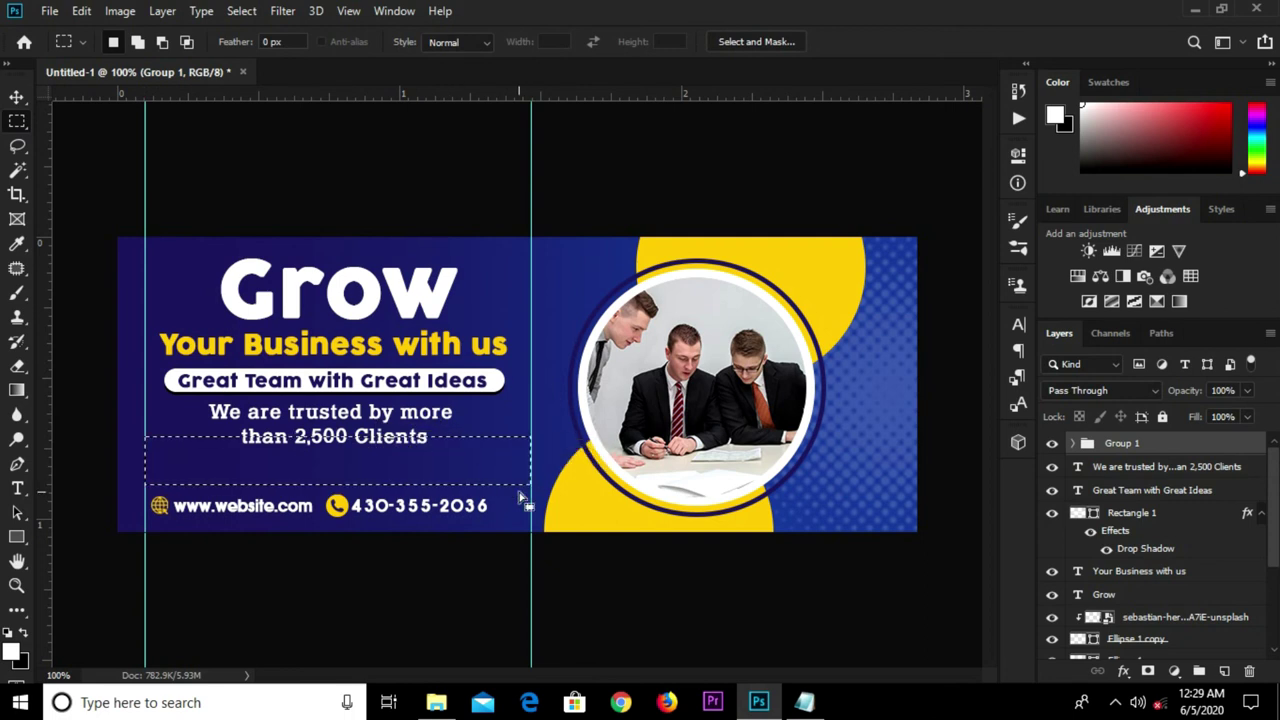
{"action": "key", "text": "v"}
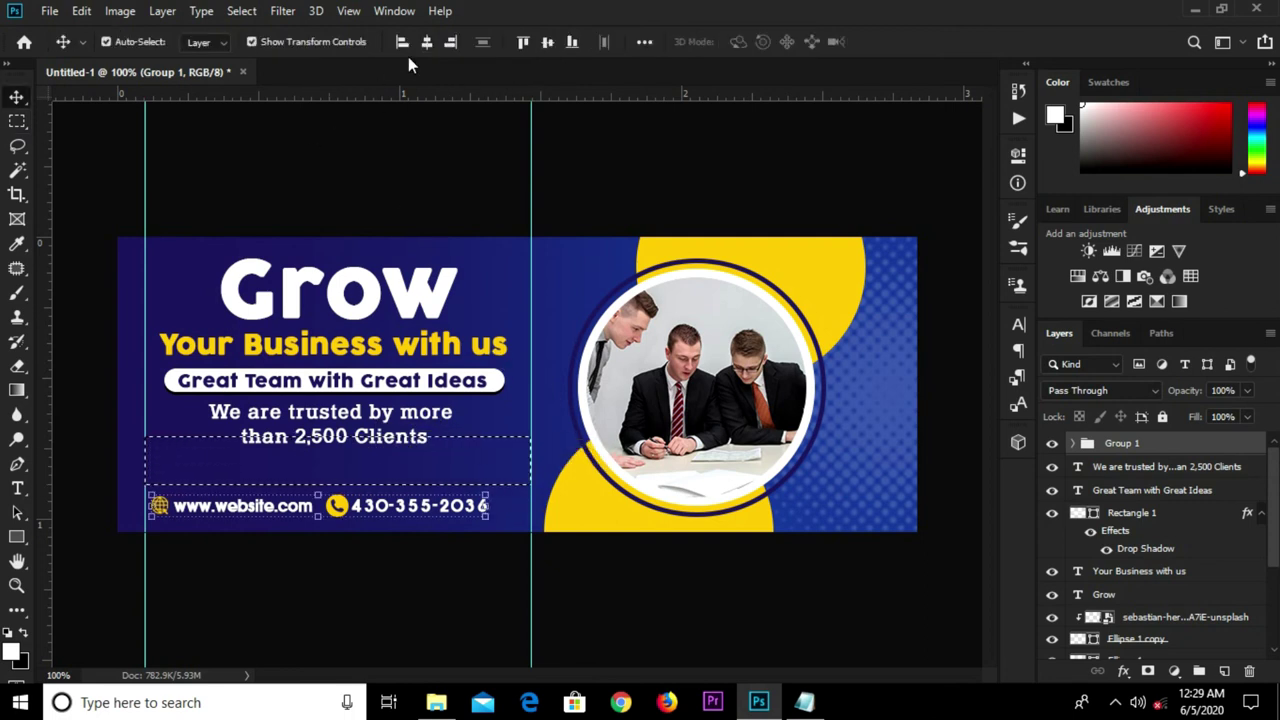
{"action": "left_click", "coordinate": [427, 42]}
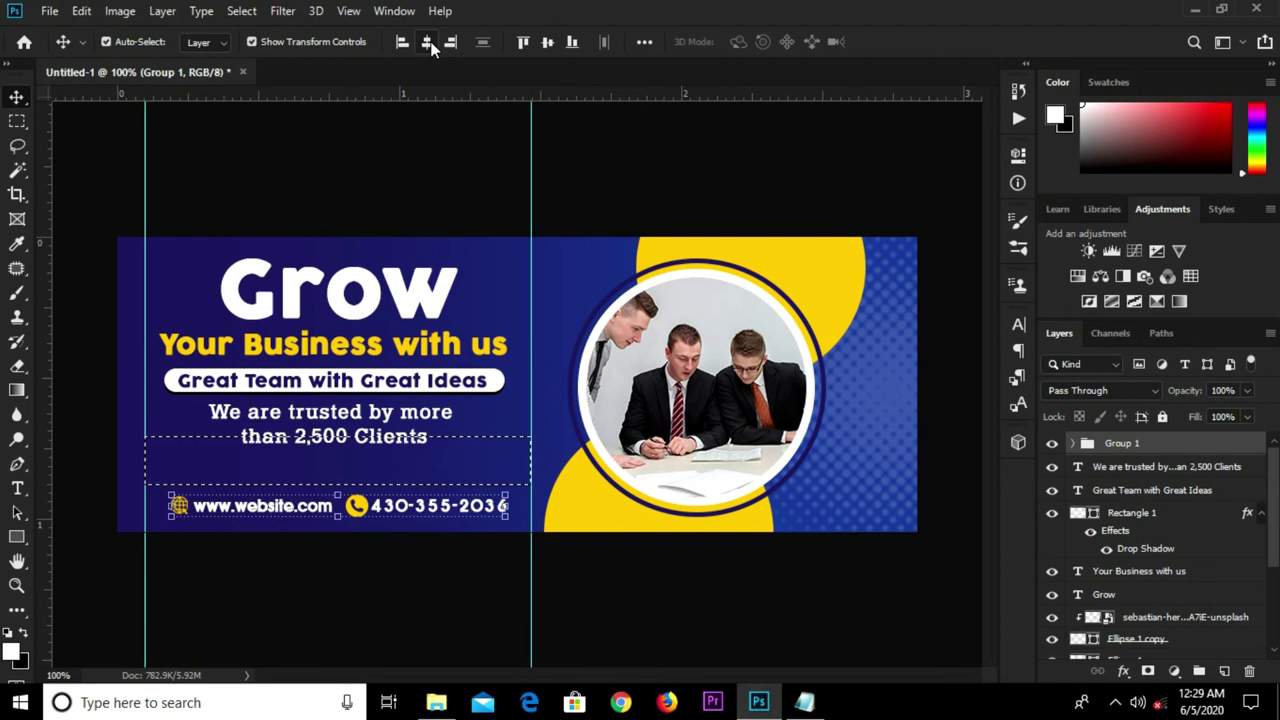
{"action": "key", "text": "ctrl+d"}
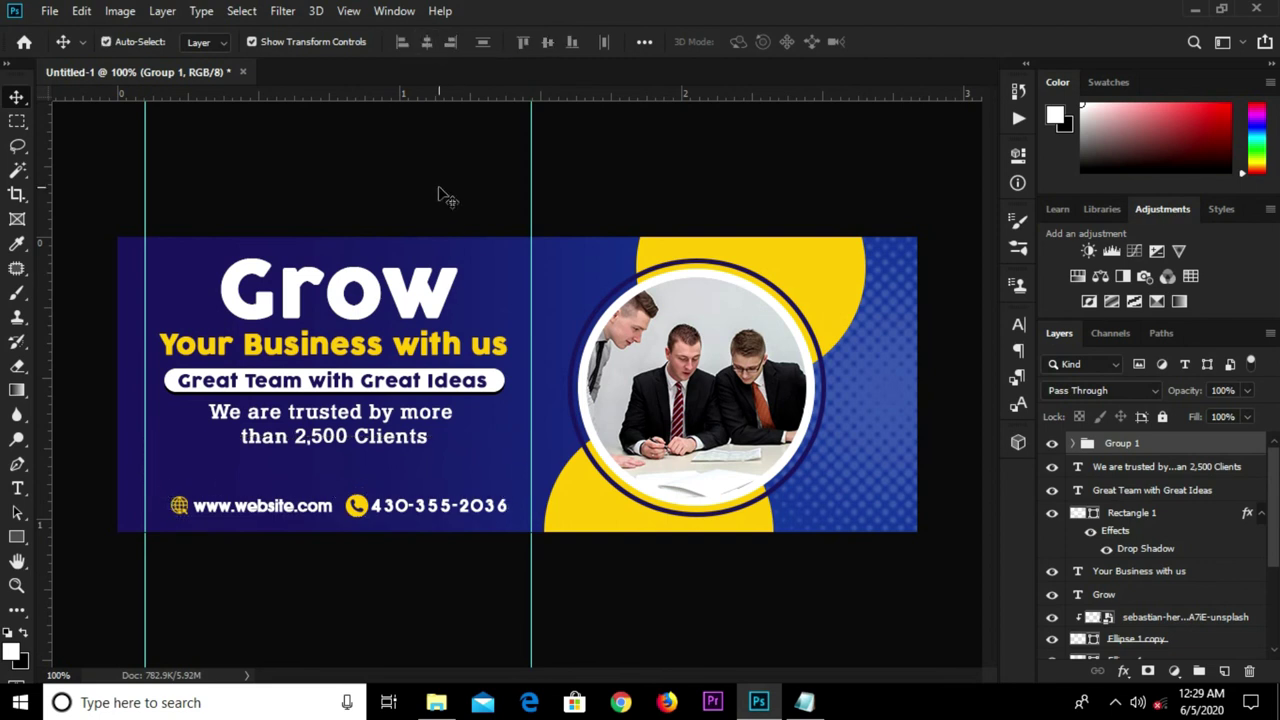
Deselect the group, choose the Rectangle Tool, and clear all guides from the canvas.
{"action": "left_click", "coordinate": [441, 196]}
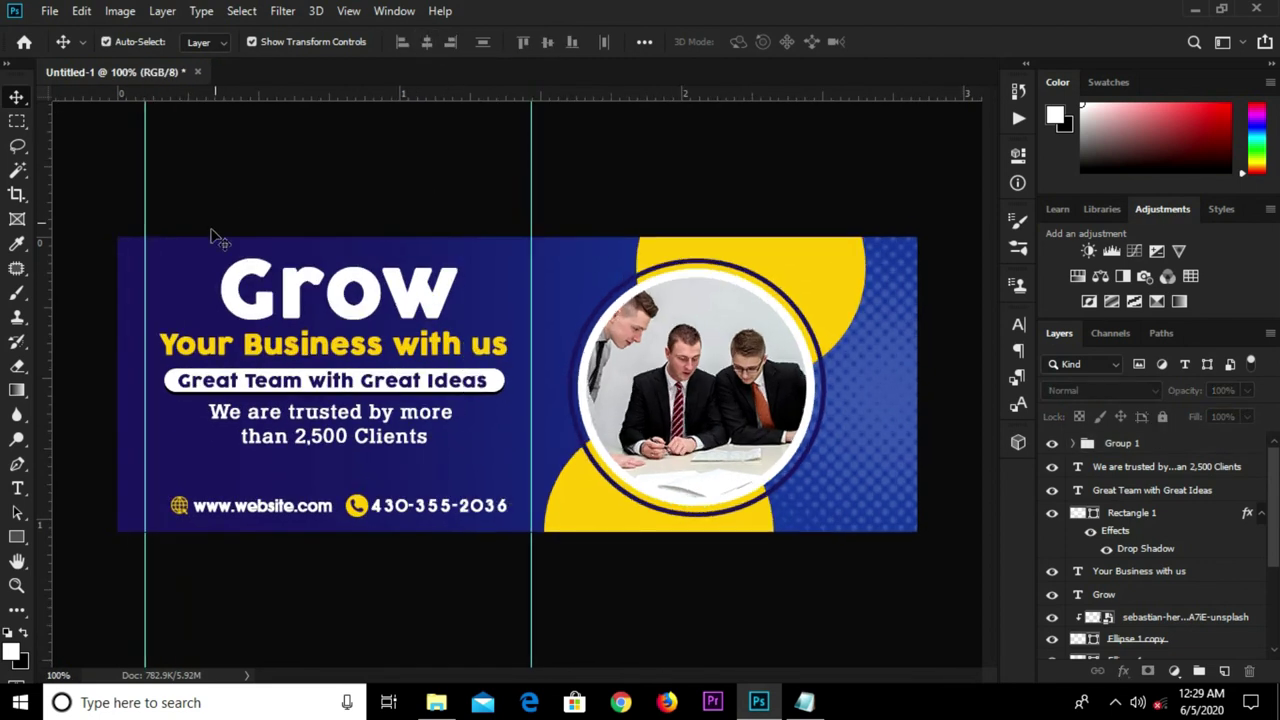
{"action": "left_click", "coordinate": [10, 534]}
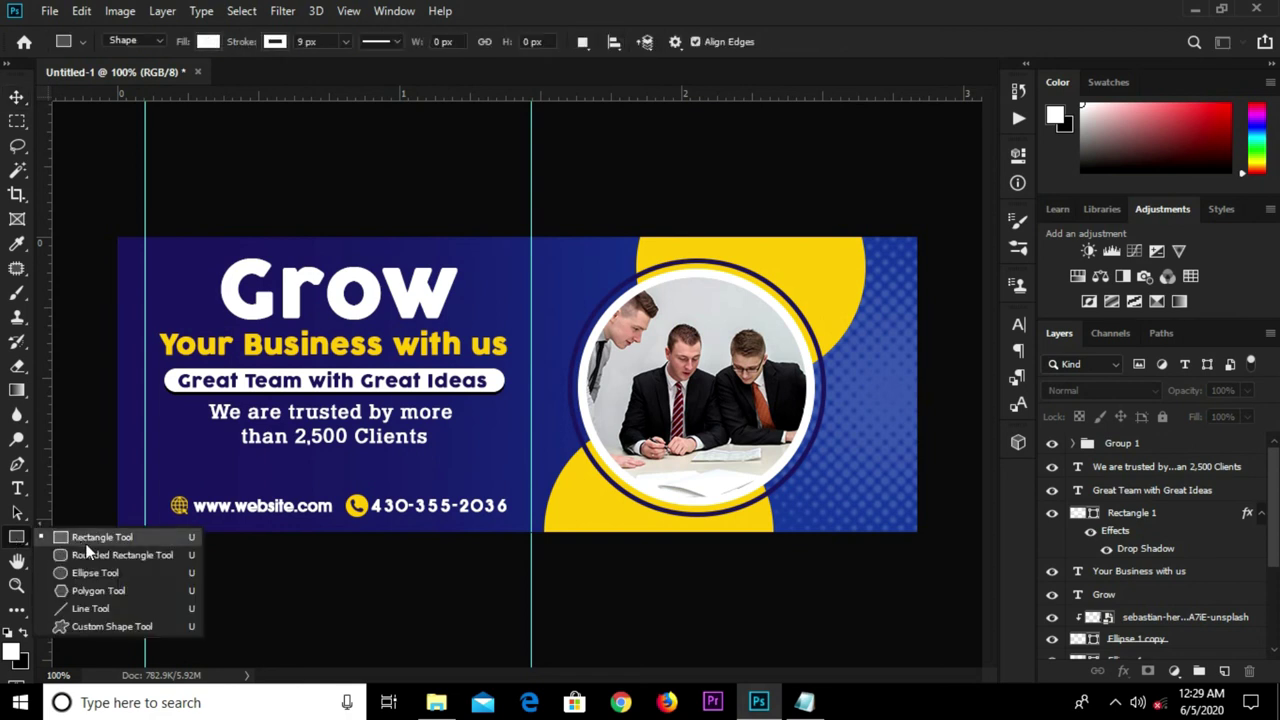
{"action": "left_click", "coordinate": [84, 539]}
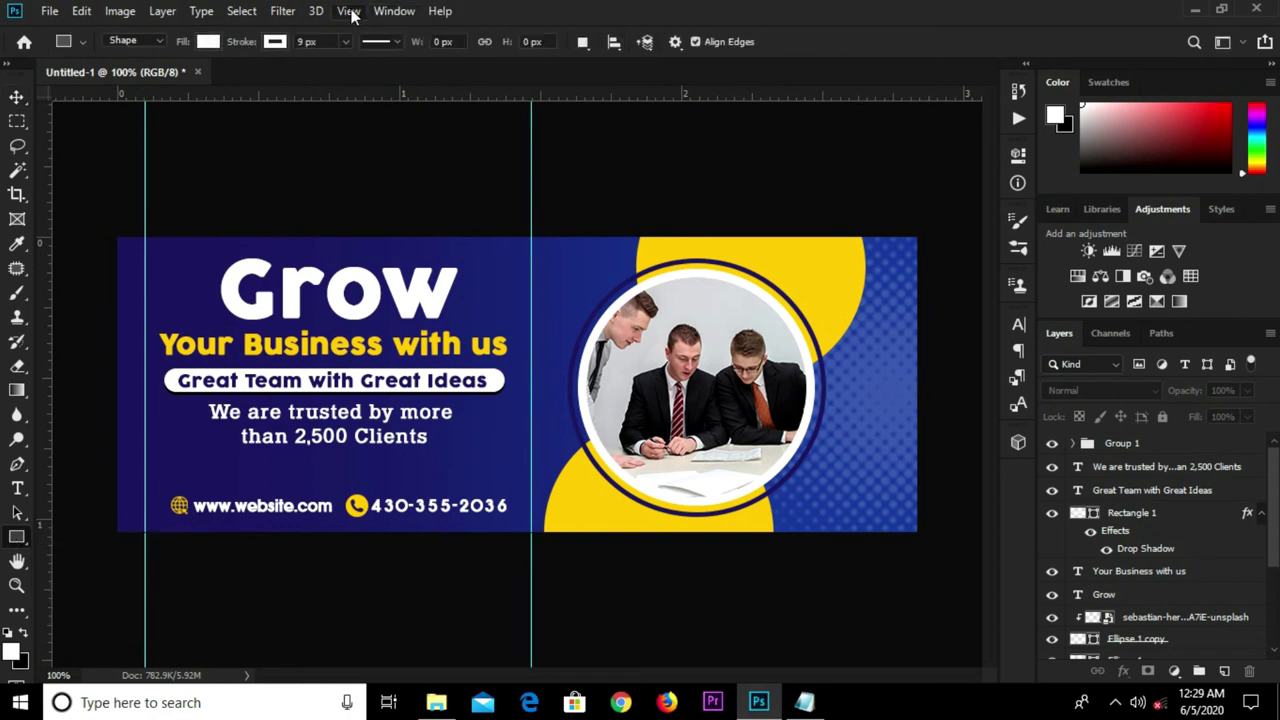
{"action": "left_click", "coordinate": [346, 12]}
{"action": "left_click", "coordinate": [392, 470]}
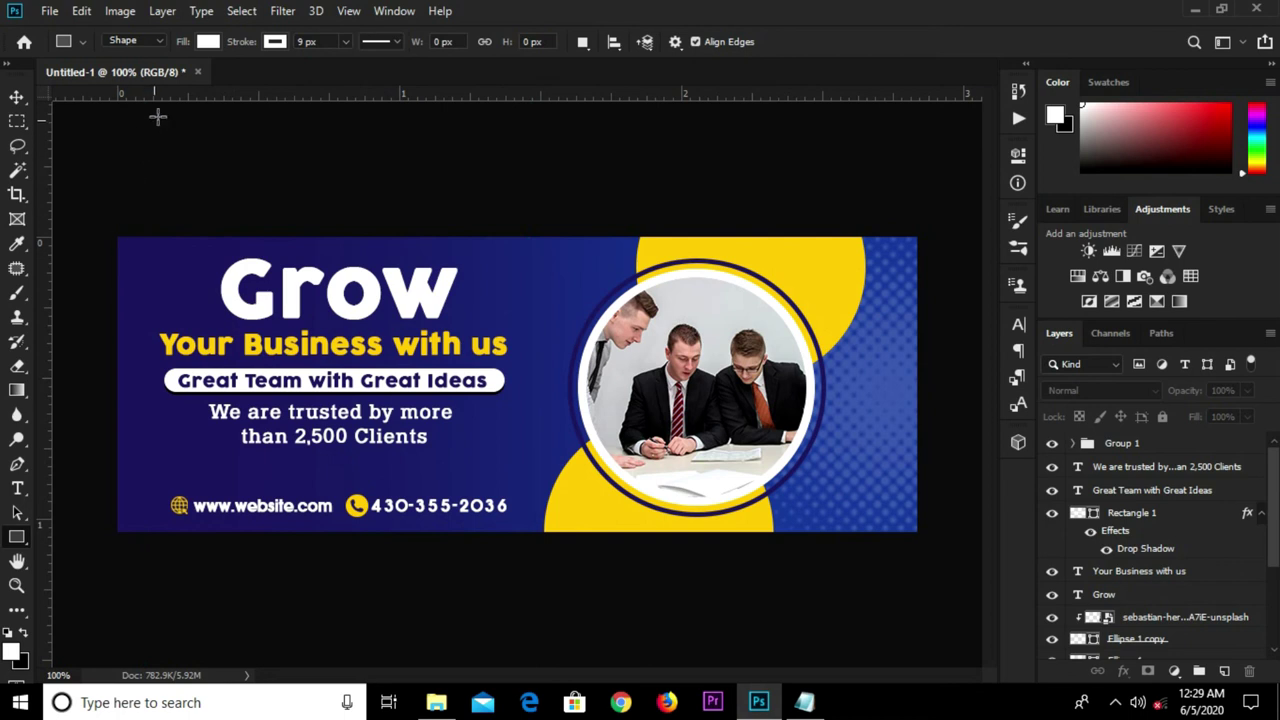
Set the rectangle fill to the banner's yellow sampled with the eyedropper.
{"action": "left_click", "coordinate": [208, 42]}
{"action": "left_click", "coordinate": [296, 78]}
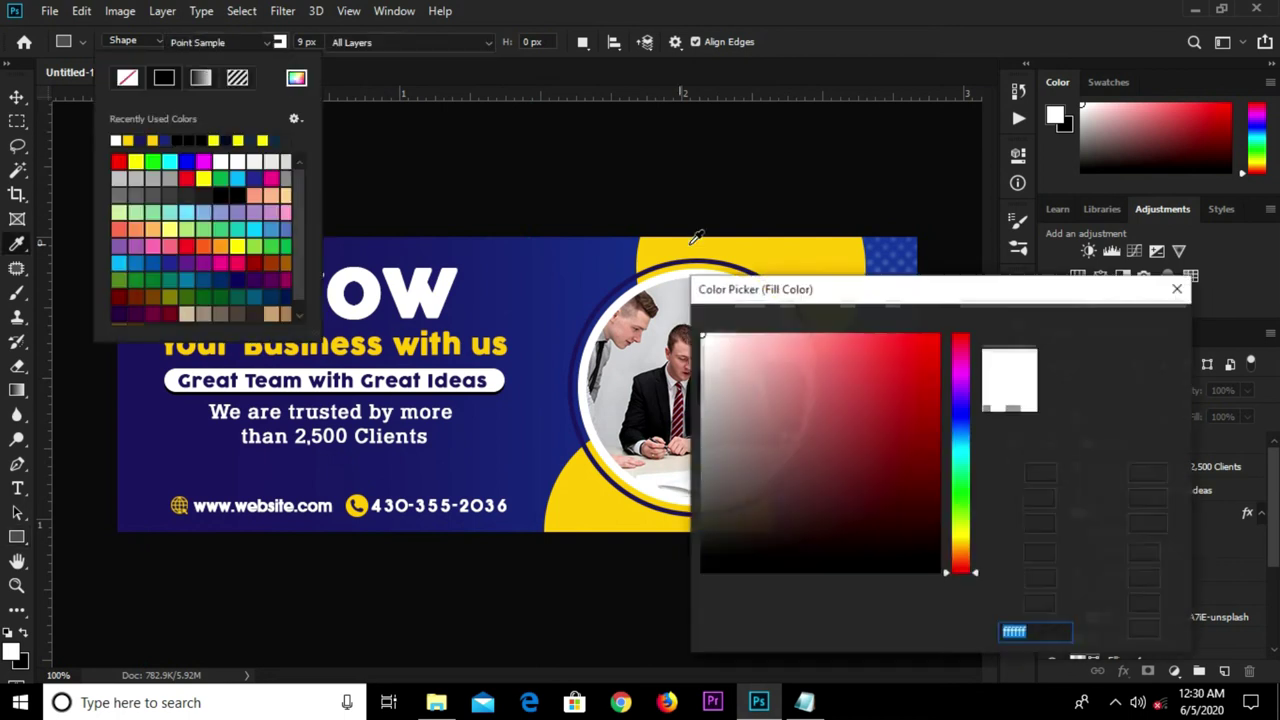
{"action": "left_click", "coordinate": [812, 256]}
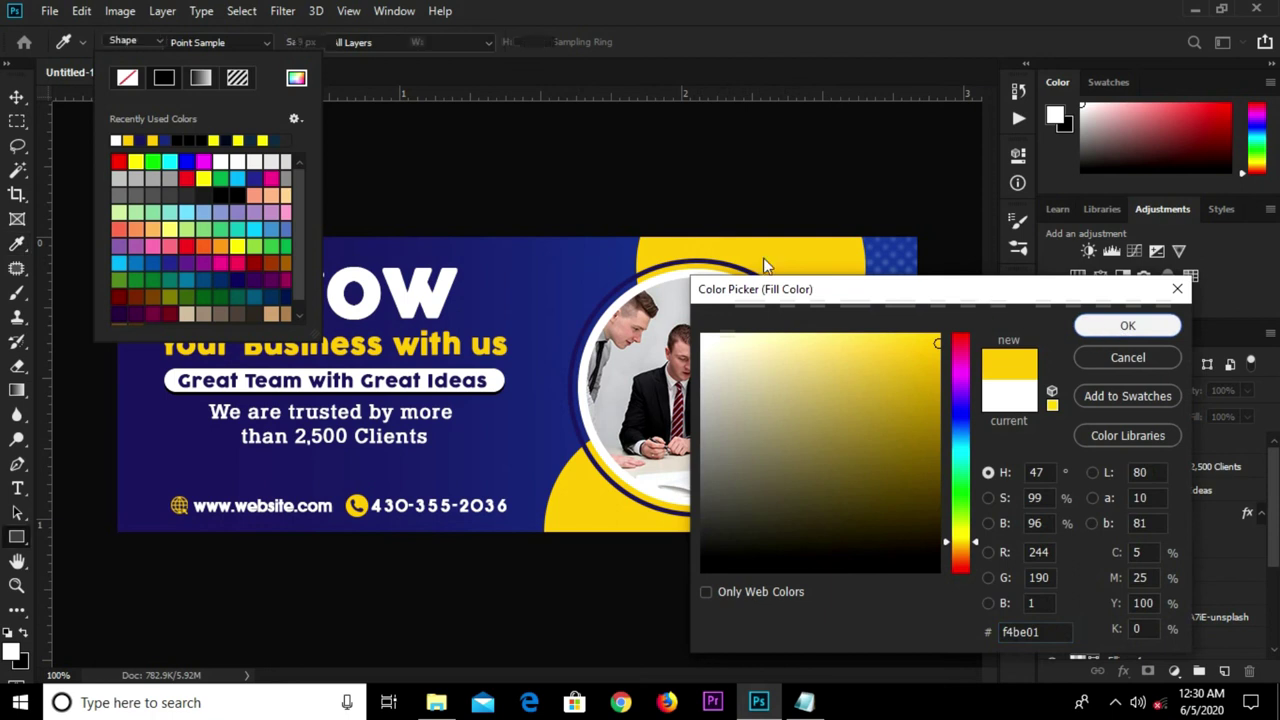
{"action": "left_click", "coordinate": [1127, 325]}
{"action": "left_click", "coordinate": [659, 9]}
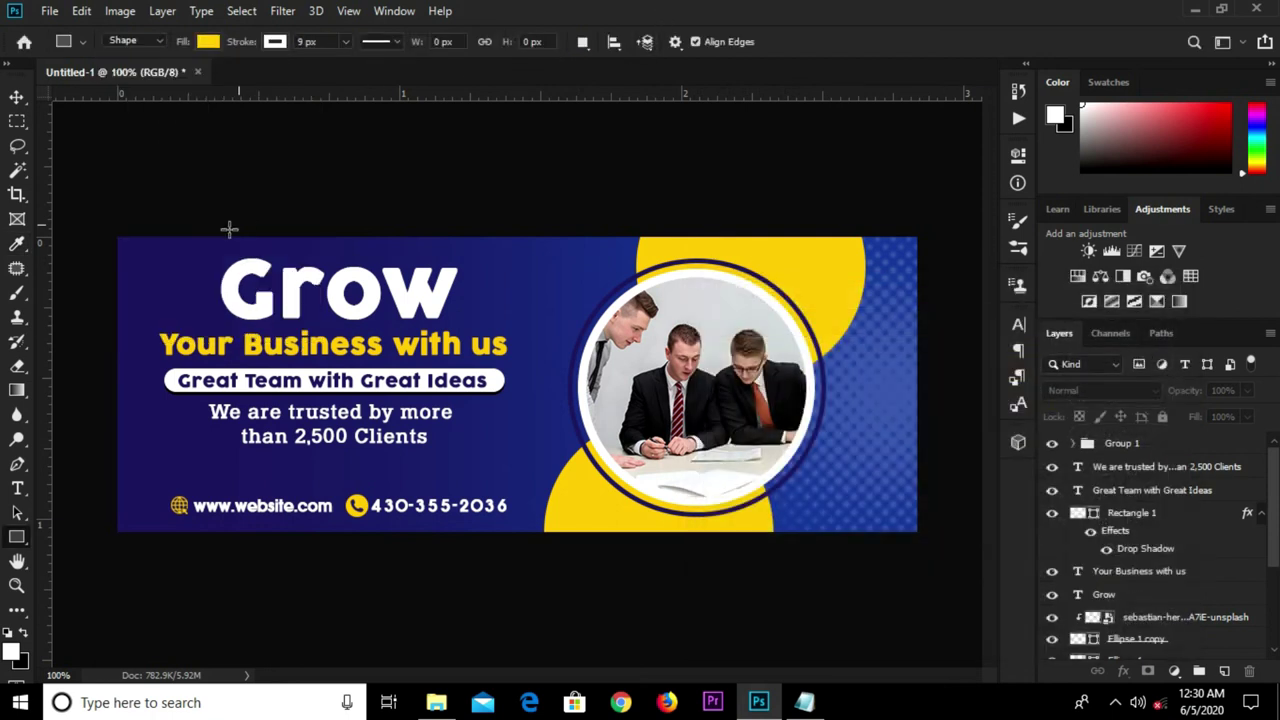
Draw a small 48 px yellow square at the top-left corner with no stroke.
{"action": "left_click", "coordinate": [93, 228]}
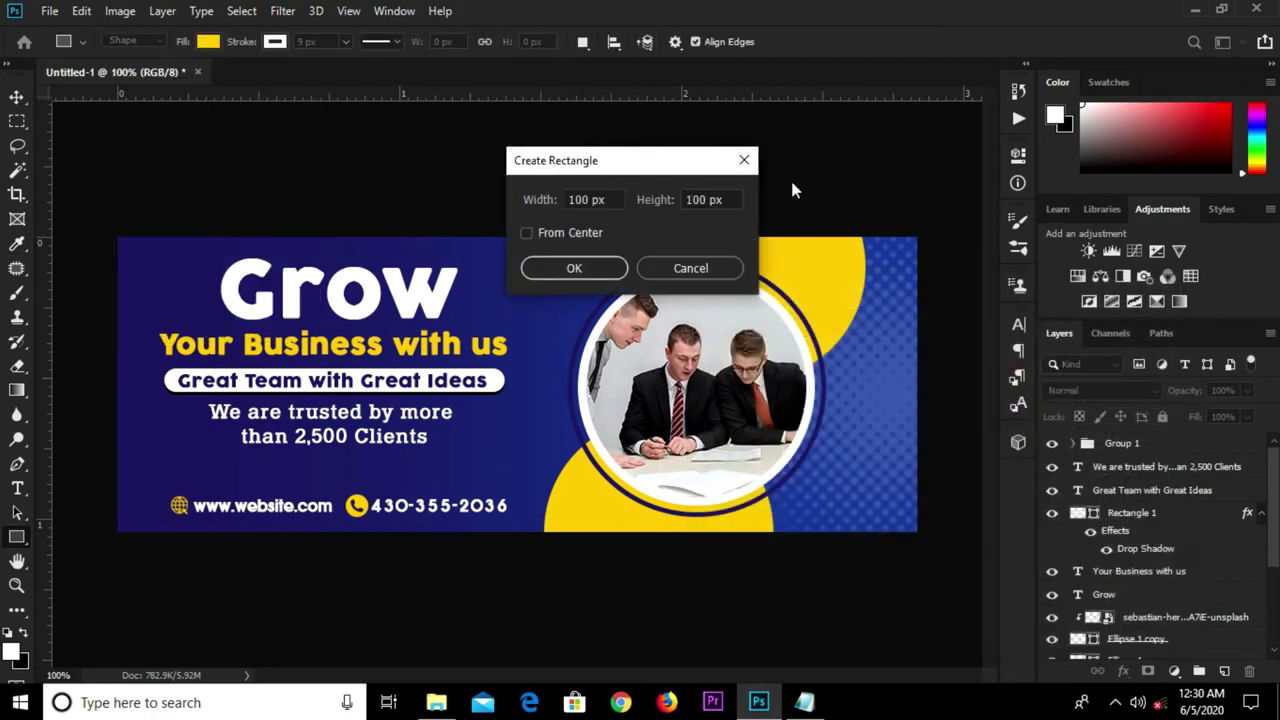
{"action": "left_click", "coordinate": [744, 160]}
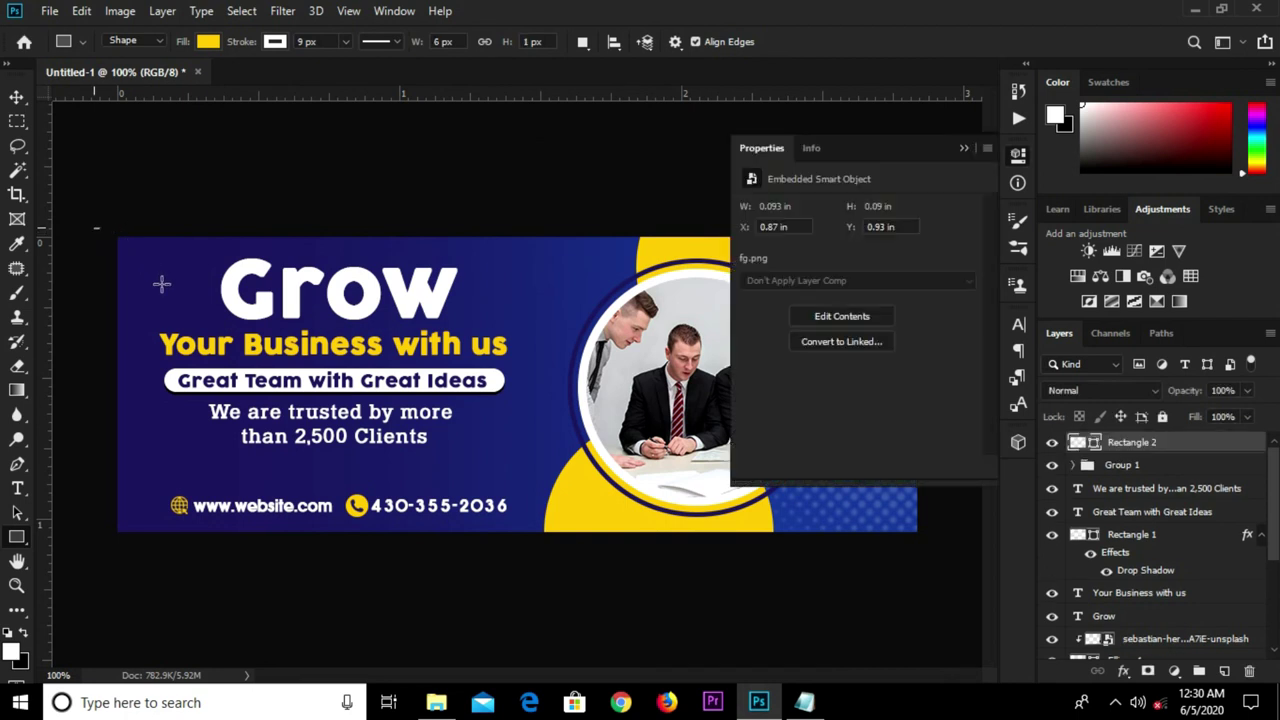
{"action": "left_click_drag", "start_coordinate": [127, 245], "coordinate": [165, 283]}
{"action": "left_click", "coordinate": [167, 279]}
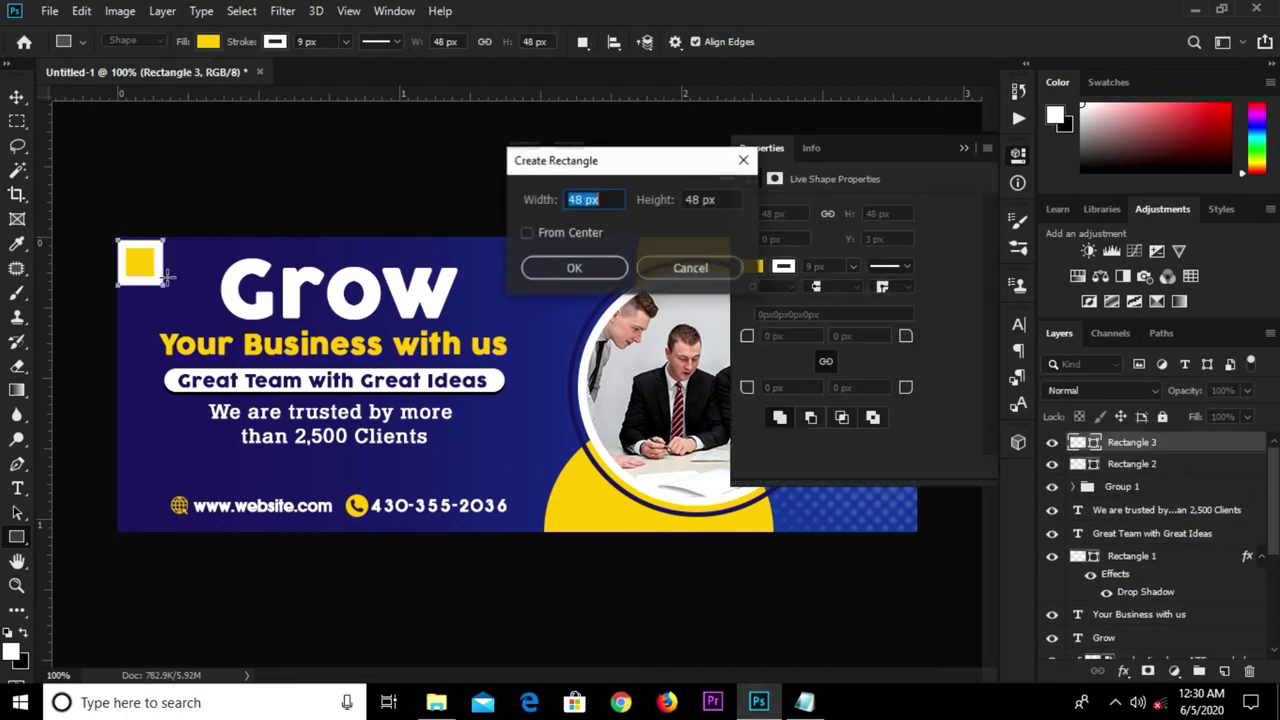
{"action": "left_click", "coordinate": [744, 160]}
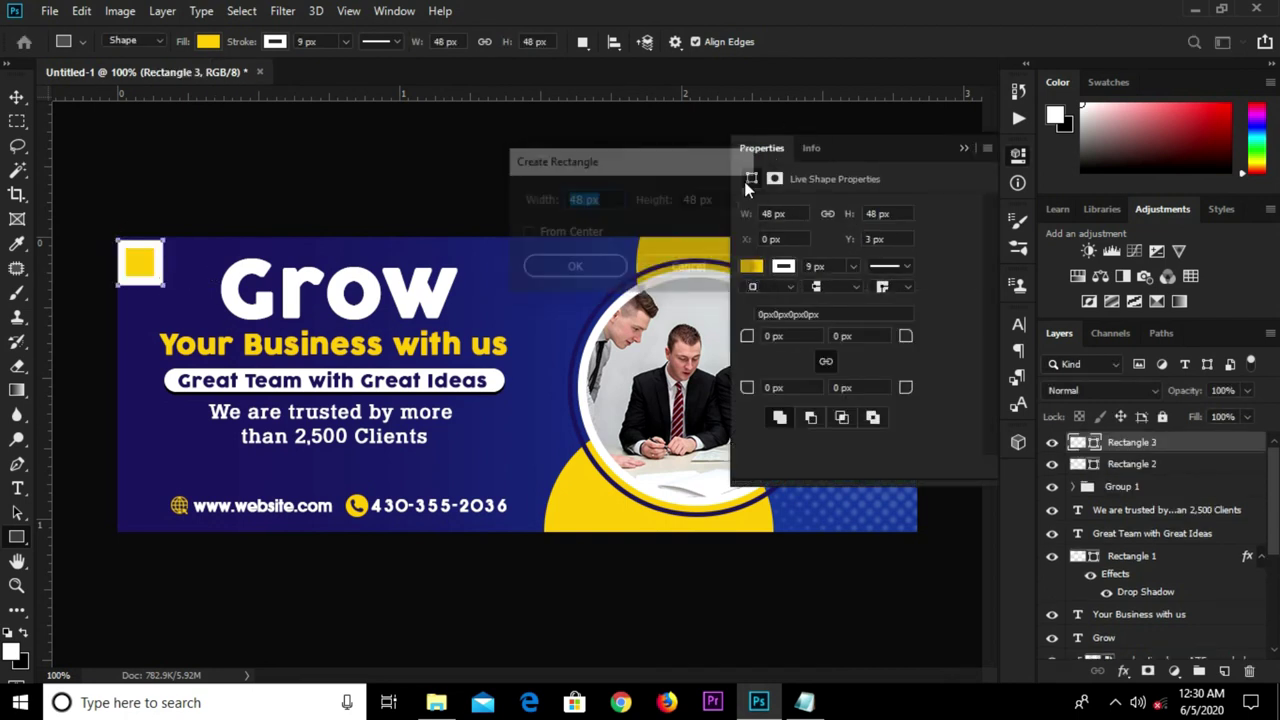
{"action": "left_click", "coordinate": [793, 266]}
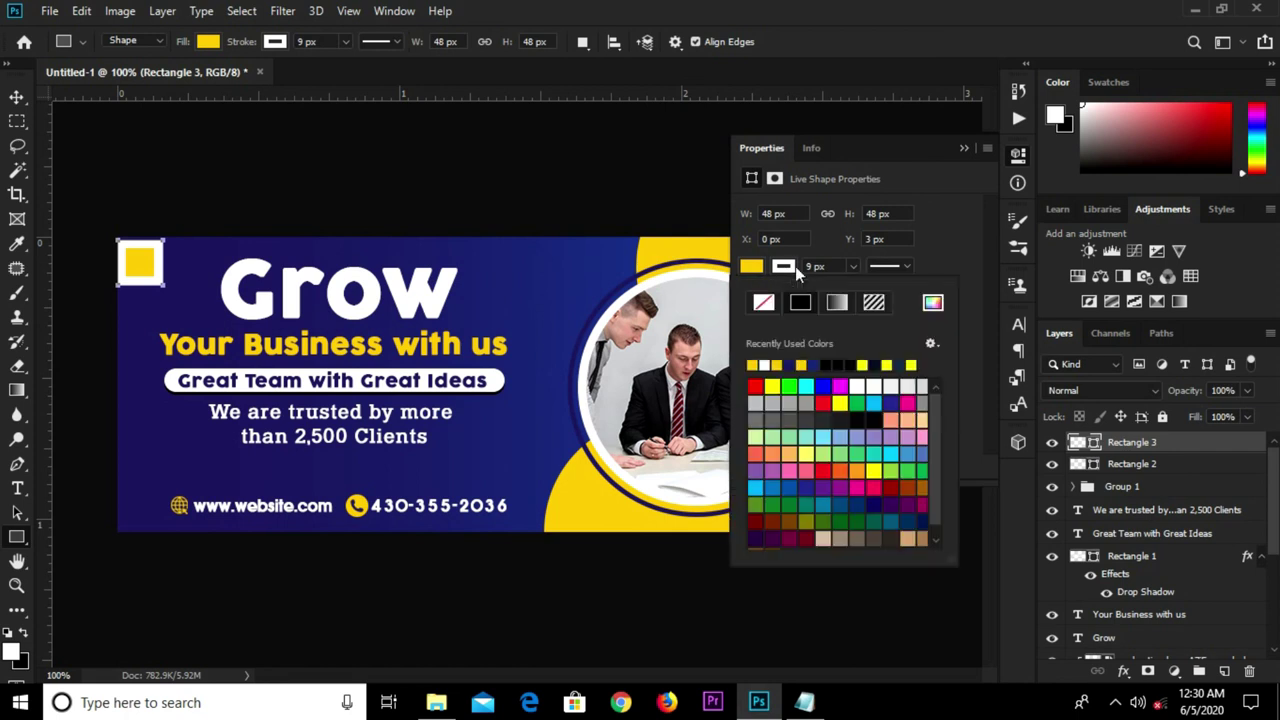
{"action": "left_click", "coordinate": [758, 304]}
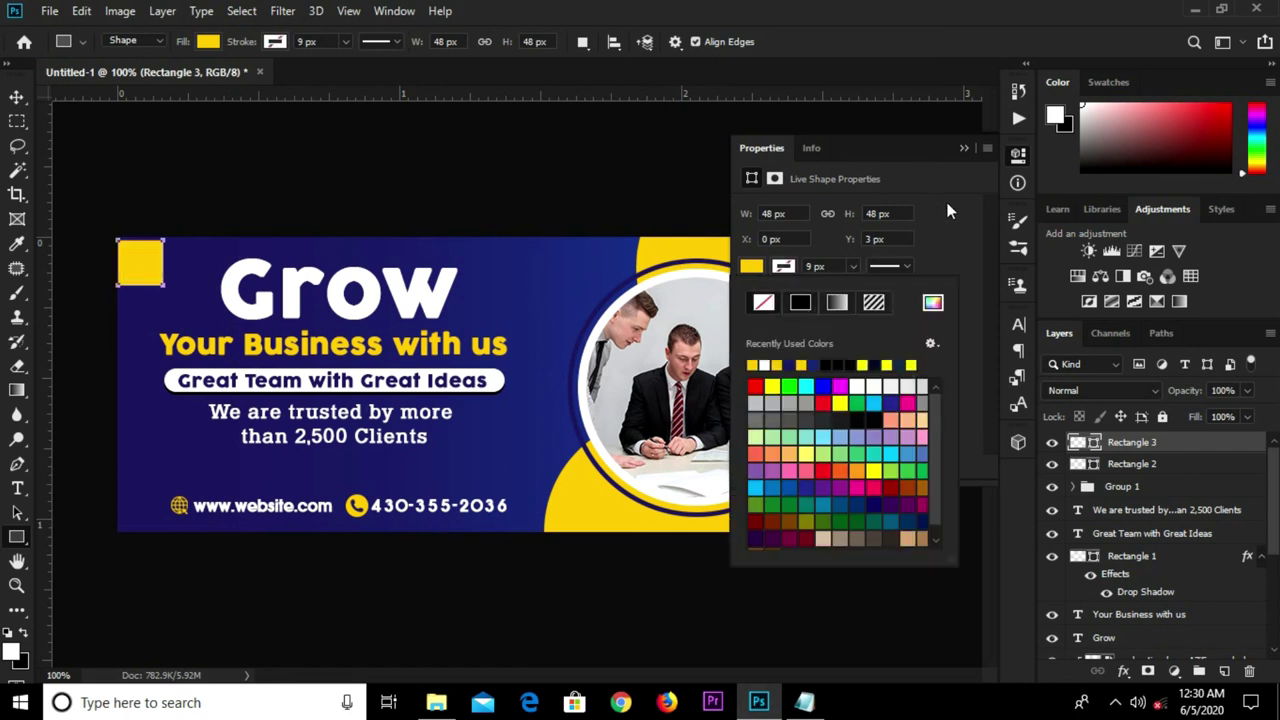
{"action": "left_click", "coordinate": [964, 150]}
Enlarge the yellow square and round its corners to 16 px.
{"action": "key", "text": "v"}
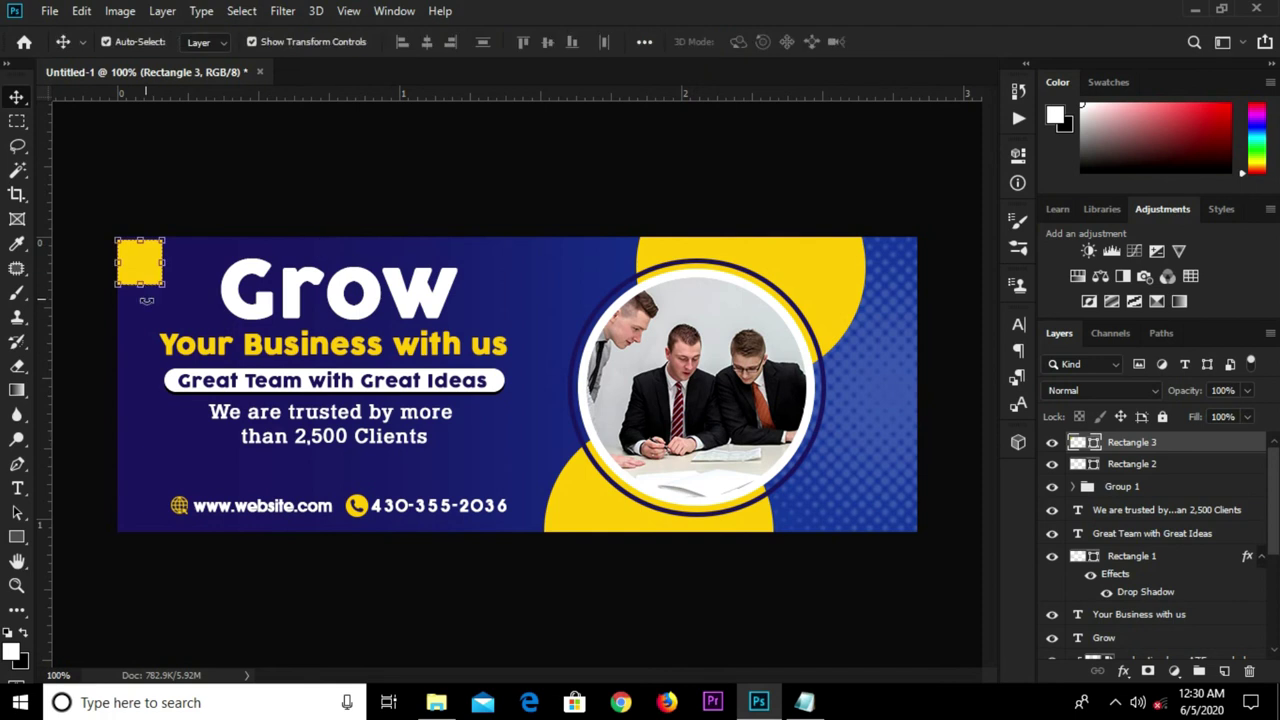
{"action": "left_click_drag", "start_coordinate": [164, 285], "coordinate": [194, 316]}
{"action": "left_click_drag", "start_coordinate": [136, 255], "coordinate": [157, 289]}
{"action": "key", "text": "Return"}
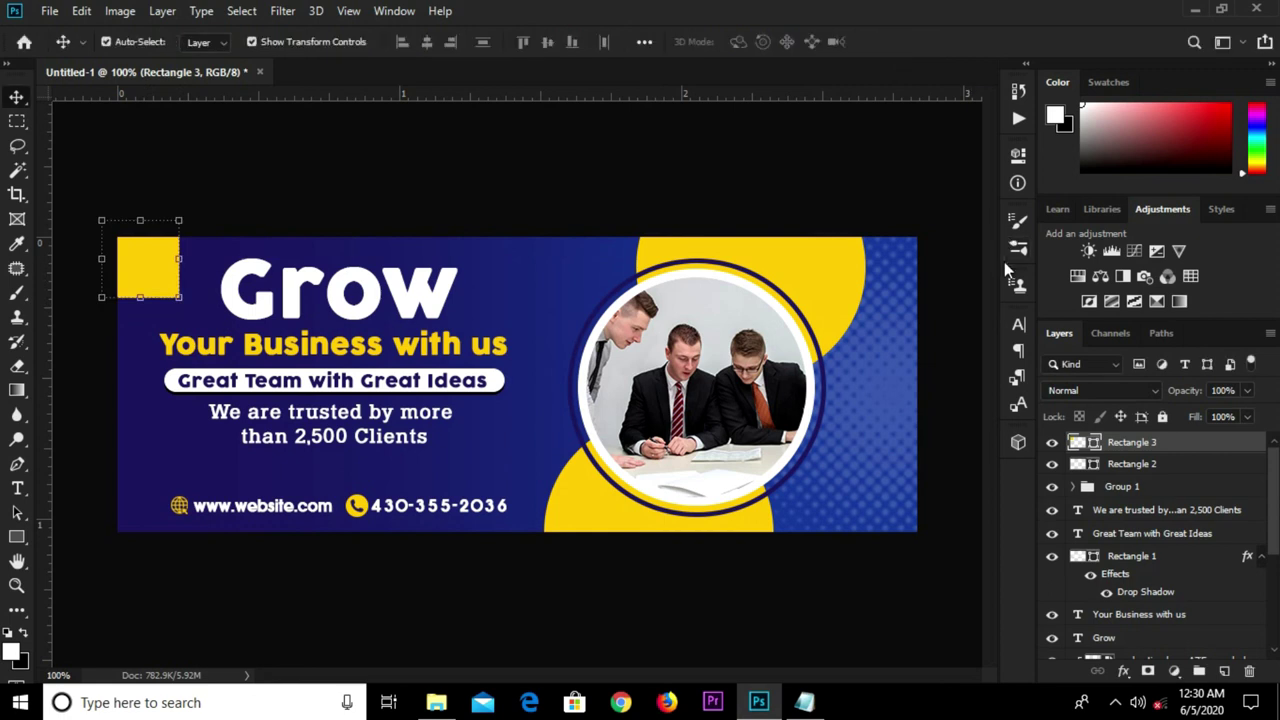
{"action": "left_click", "coordinate": [1016, 158]}
{"action": "left_click", "coordinate": [1016, 157]}
{"action": "mouse_move", "coordinate": [905, 335]}
{"action": "left_mouse_down"}
{"action": "mouse_move", "coordinate": [933, 337]}
{"action": "mouse_move", "coordinate": [919, 336]}
{"action": "left_mouse_up"}
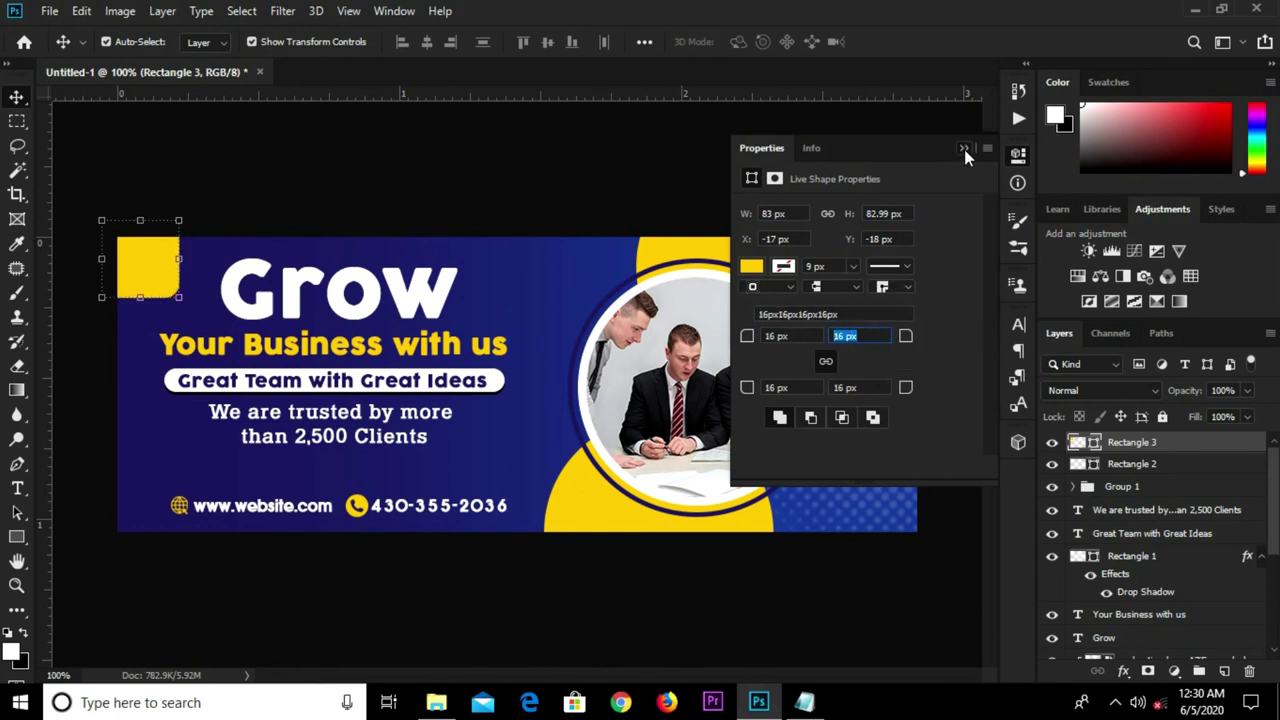
{"action": "left_click", "coordinate": [964, 149]}
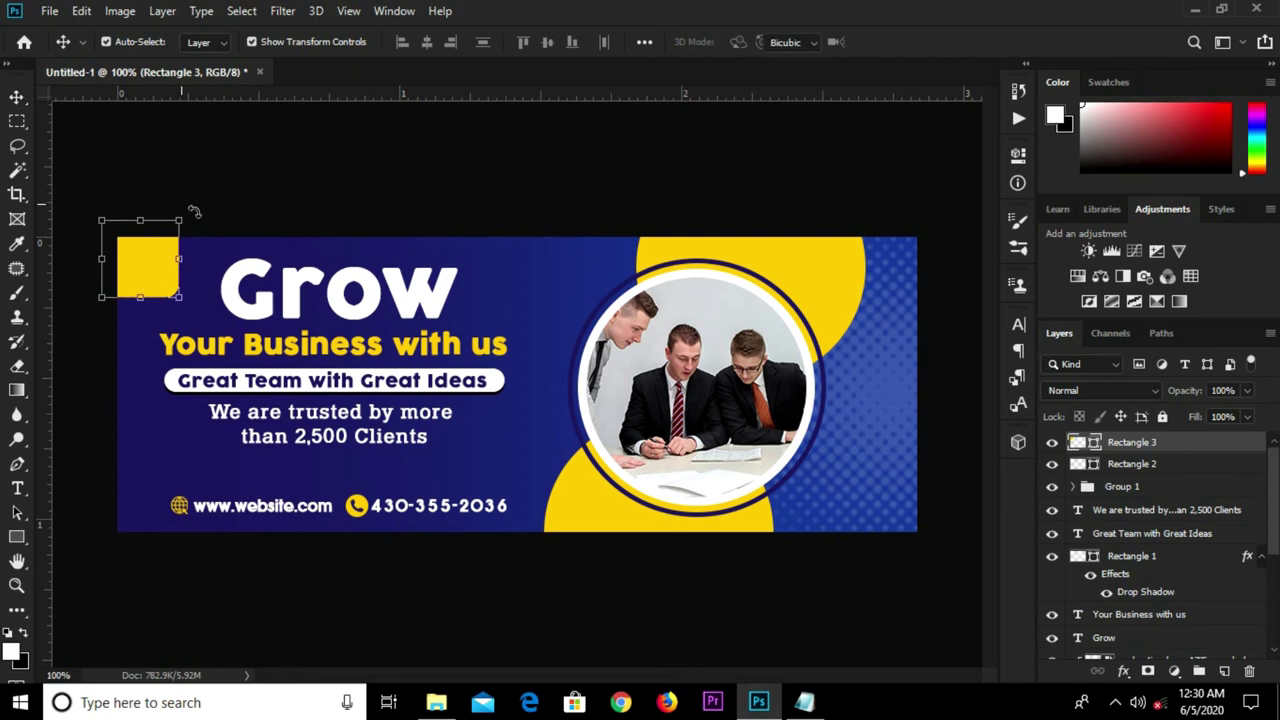
Rotate the yellow shape 75° and tuck it into the banner's top-left corner.
{"action": "left_click_drag", "start_coordinate": [185, 205], "coordinate": [214, 268]}
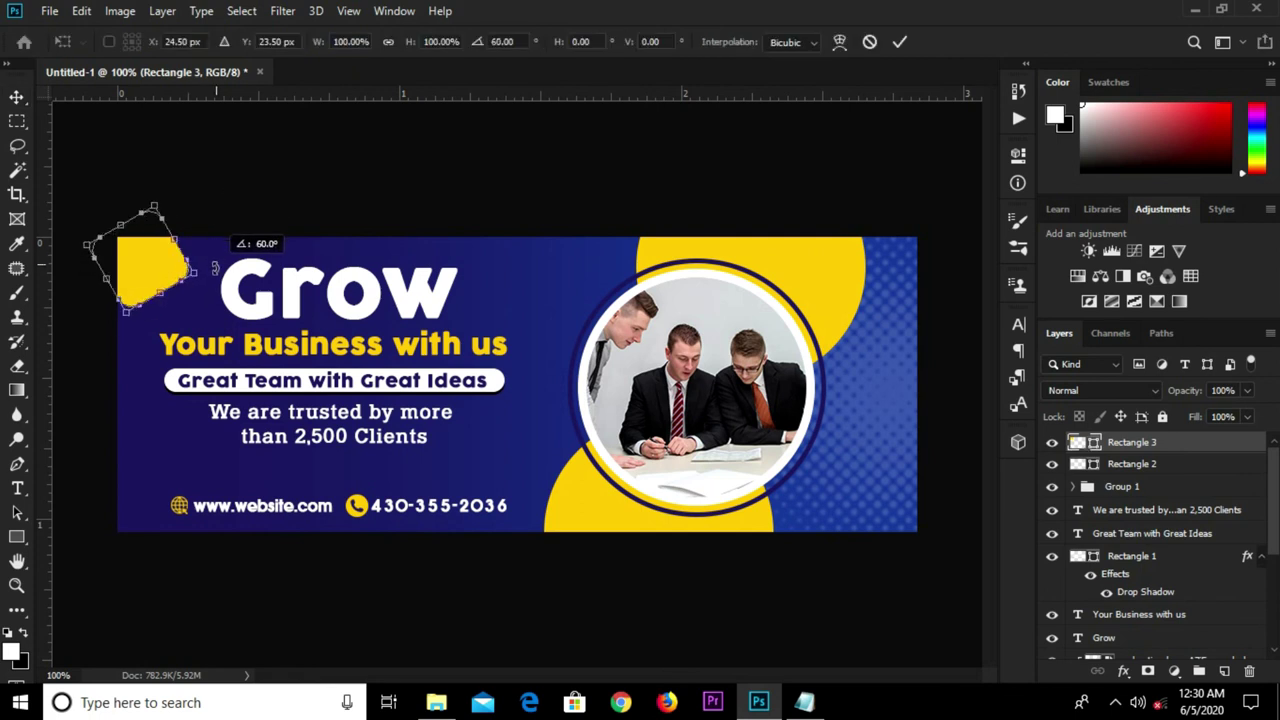
{"action": "mouse_move", "coordinate": [213, 268]}
{"action": "left_mouse_down"}
{"action": "mouse_move", "coordinate": [205, 285]}
{"action": "mouse_move", "coordinate": [161, 261]}
{"action": "left_mouse_up"}
{"action": "key", "text": "Return"}
{"action": "left_click", "coordinate": [378, 208]}
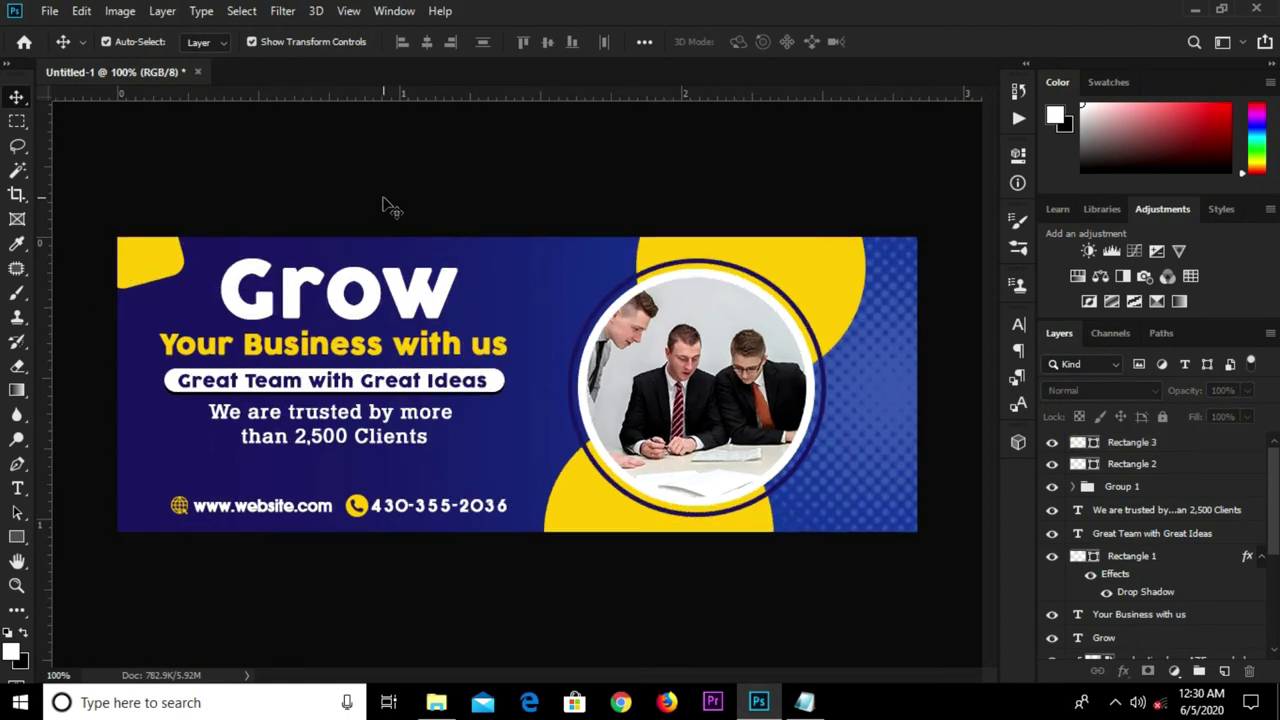